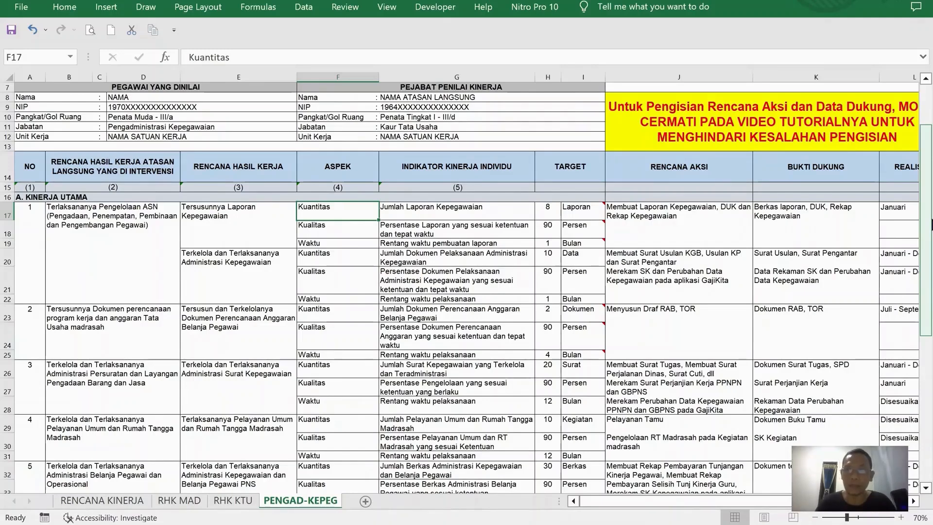
Examine the direct superior's intervened work result plans (column 2) across all six entries on the PENGAD-KEPEG sheet.
{"action": "scroll", "coordinate": [807, 242], "scroll_direction": "down", "scroll_amount": 2}
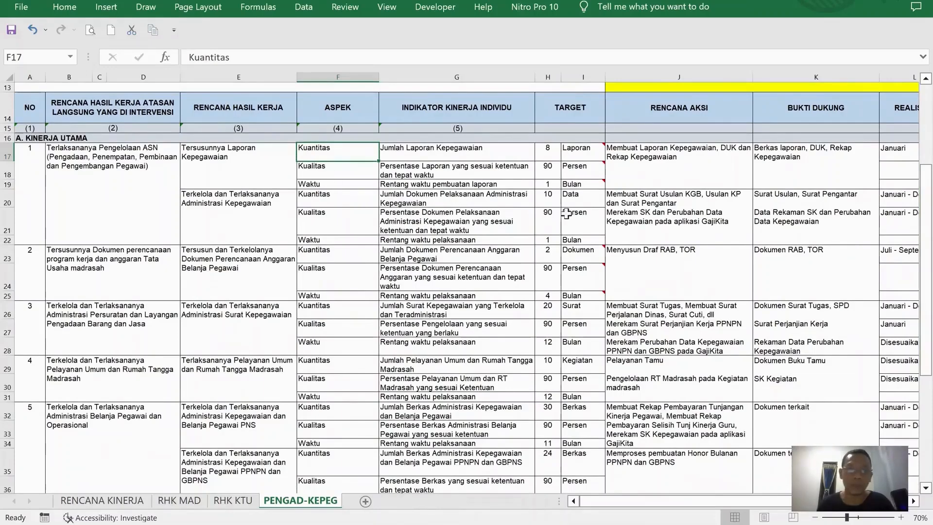
{"action": "scroll", "coordinate": [659, 199], "scroll_direction": "up", "scroll_amount": 2}
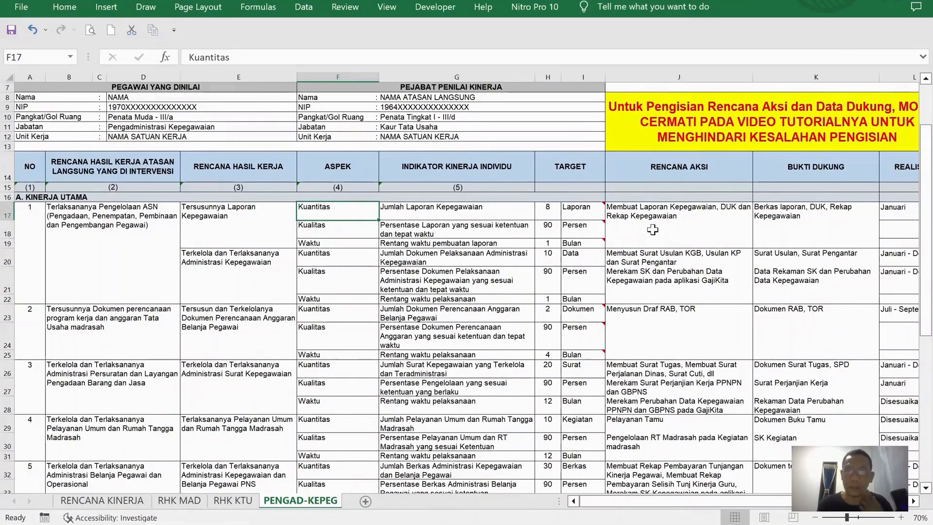
{"action": "left_click", "coordinate": [126, 76]}
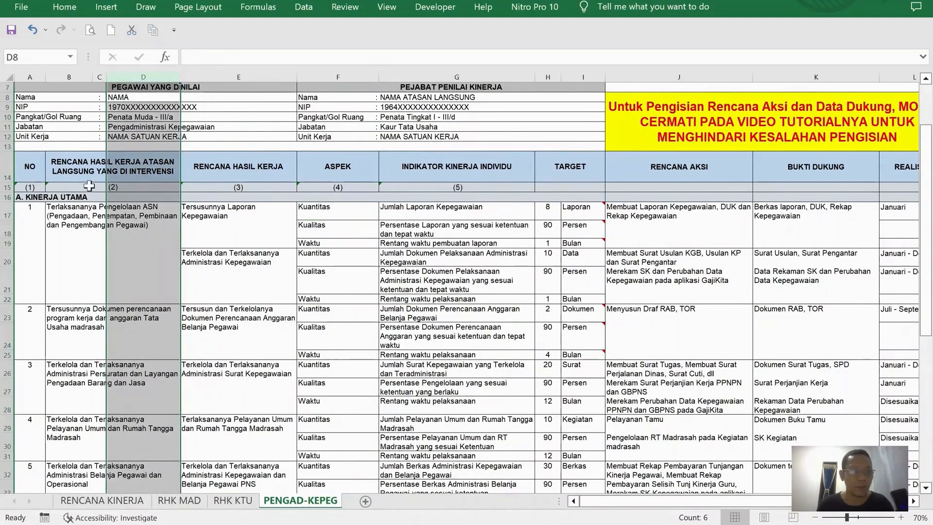
{"action": "left_click_drag", "start_coordinate": [88, 180], "coordinate": [103, 295]}
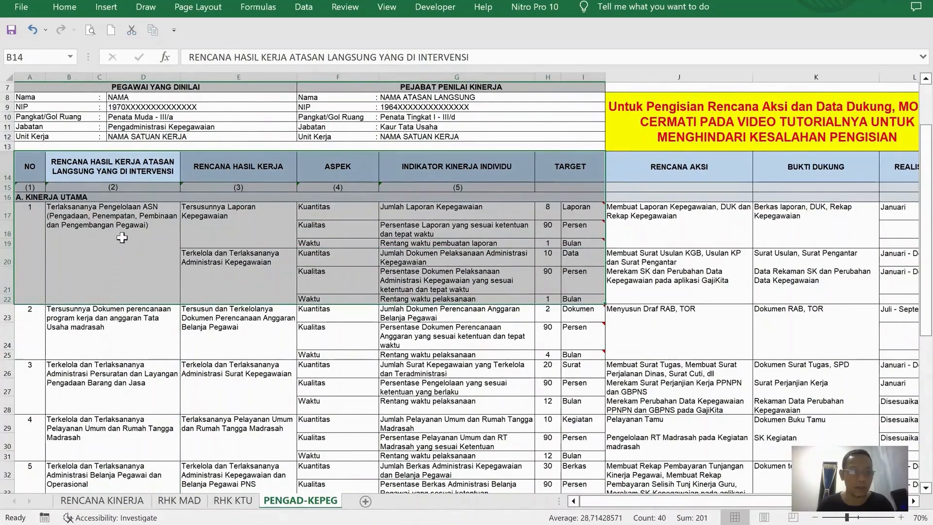
{"action": "left_click", "coordinate": [123, 232]}
{"action": "scroll", "coordinate": [115, 279], "scroll_direction": "down", "scroll_amount": 1}
{"action": "scroll", "coordinate": [115, 278], "scroll_direction": "down", "scroll_amount": 5}
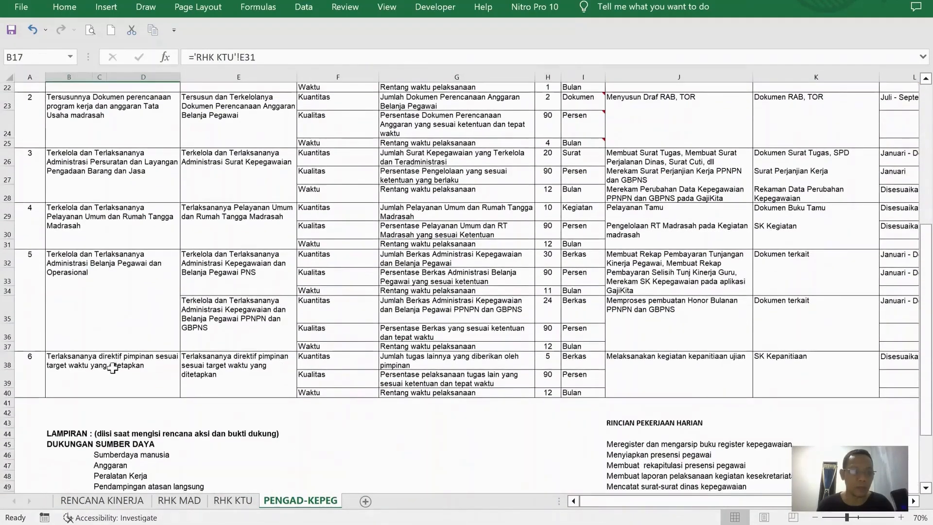
{"action": "left_click", "coordinate": [113, 368]}
{"action": "scroll", "coordinate": [137, 277], "scroll_direction": "up", "scroll_amount": 3}
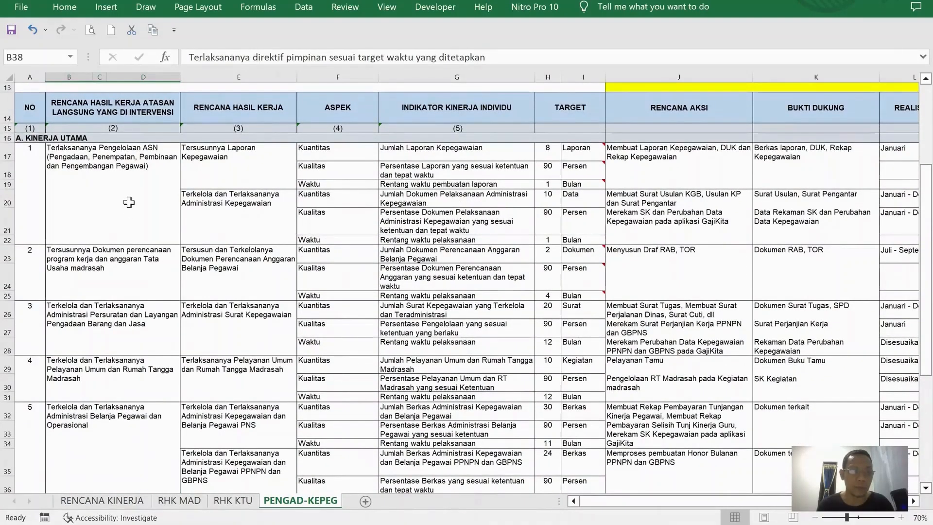
{"action": "left_click", "coordinate": [116, 152]}
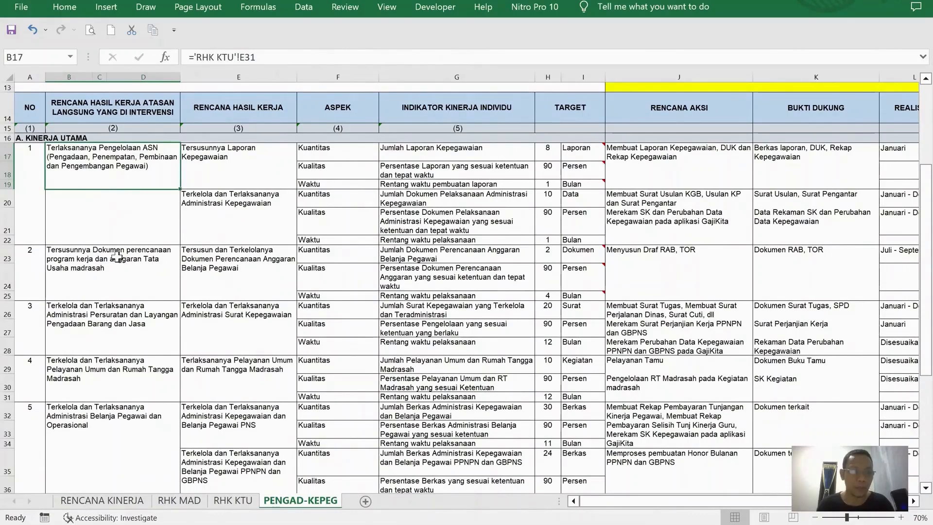
{"action": "left_click", "coordinate": [117, 256]}
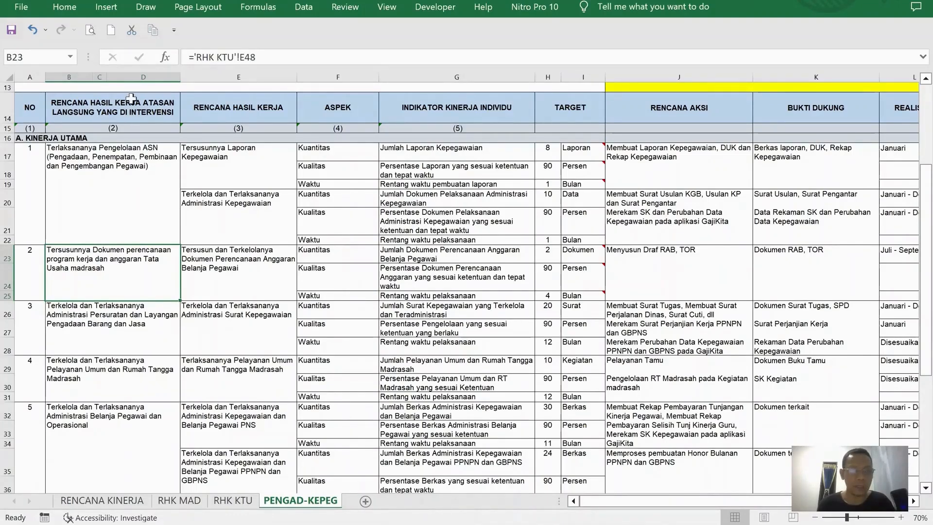
{"action": "left_click", "coordinate": [139, 78]}
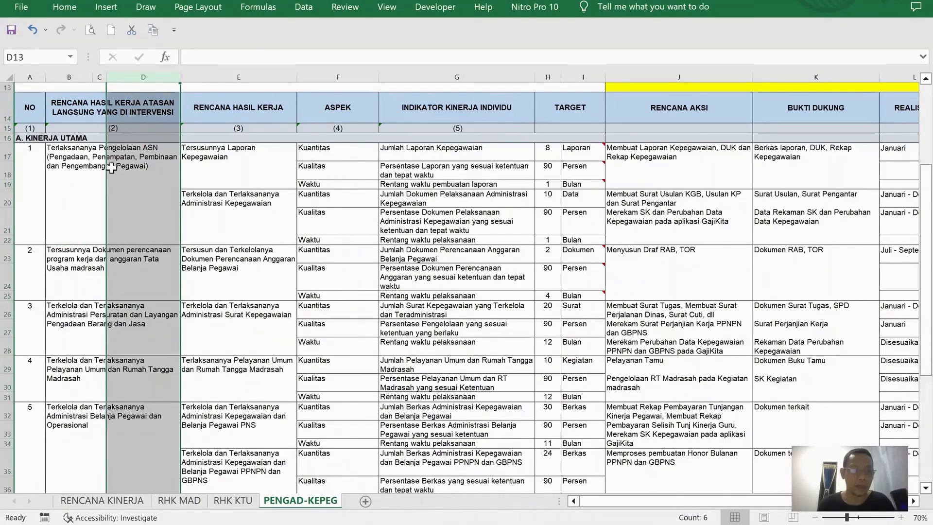
{"action": "left_click", "coordinate": [86, 166]}
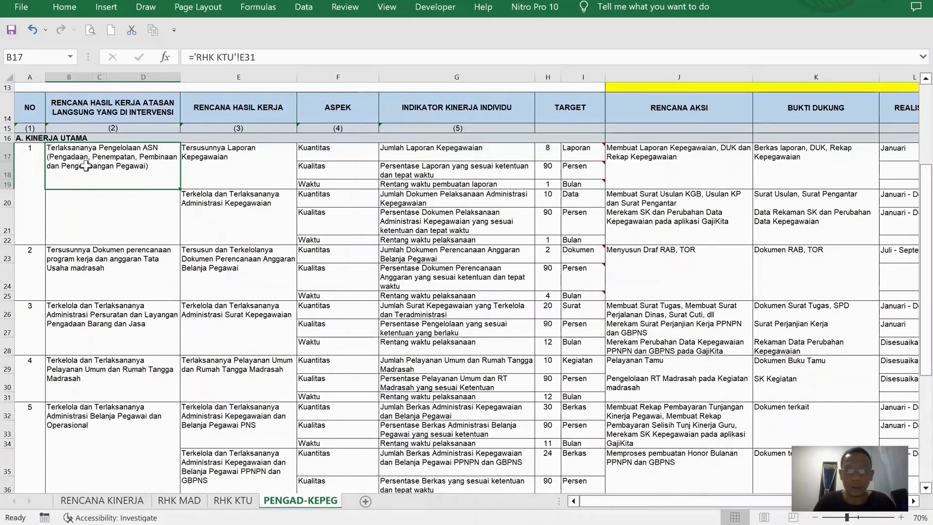
Examine the RENCANA HASIL KERJA column and its entries for items 1 and 2 against the superior's plan column.
{"action": "left_click", "coordinate": [235, 93]}
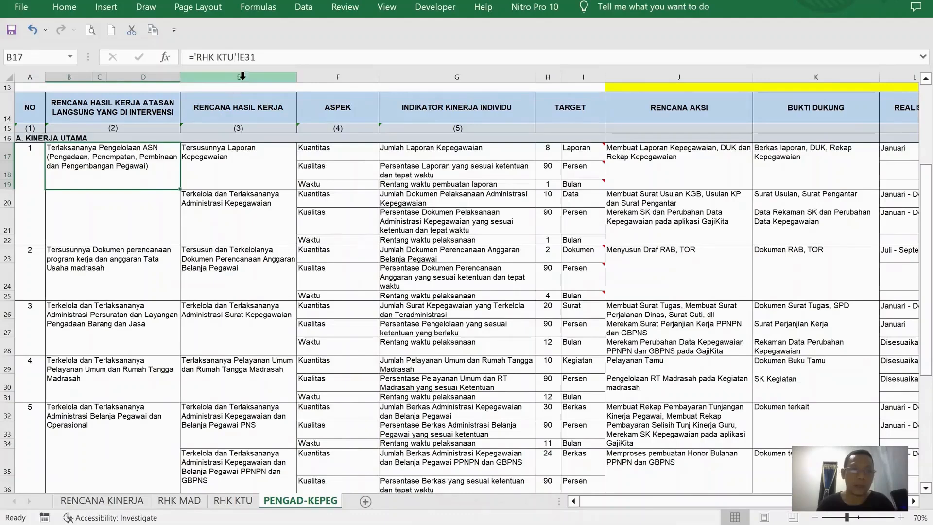
{"action": "key", "text": "ctrl+space"}
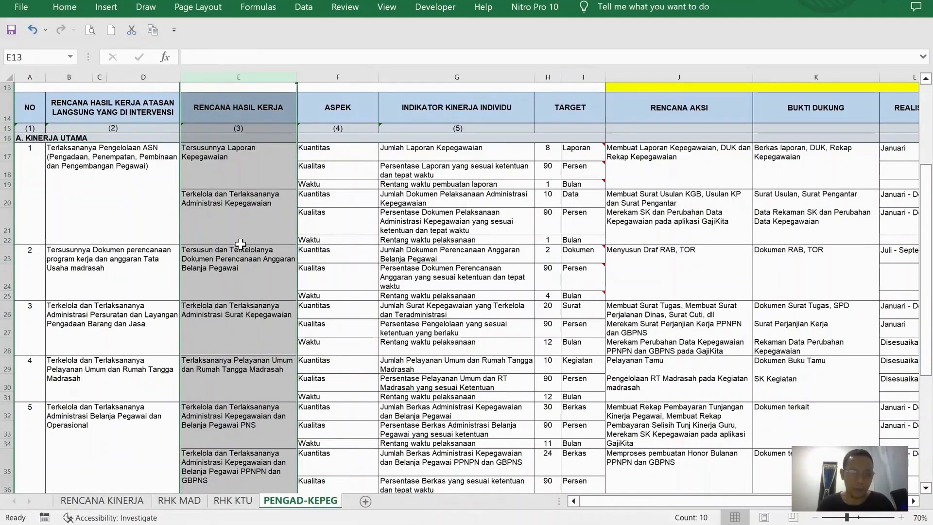
{"action": "left_click", "coordinate": [239, 184]}
{"action": "left_click", "coordinate": [239, 206]}
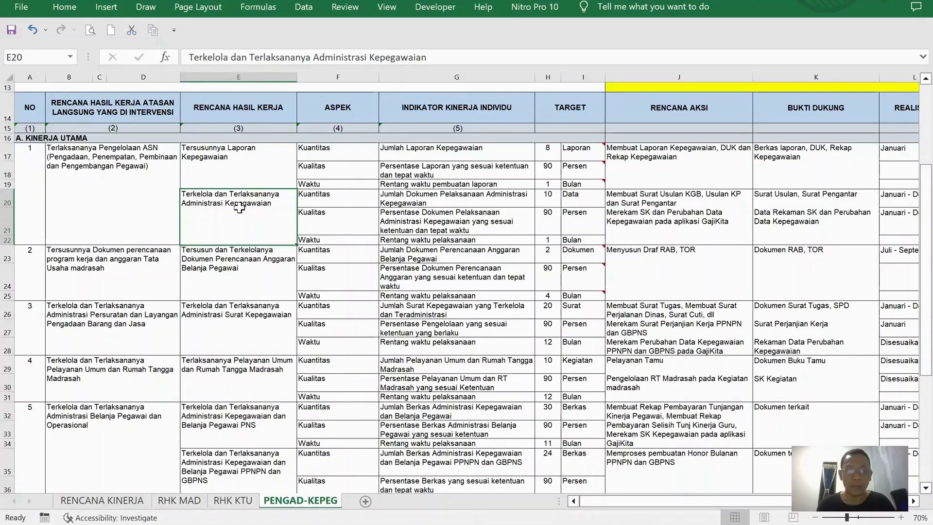
{"action": "left_click", "coordinate": [235, 268]}
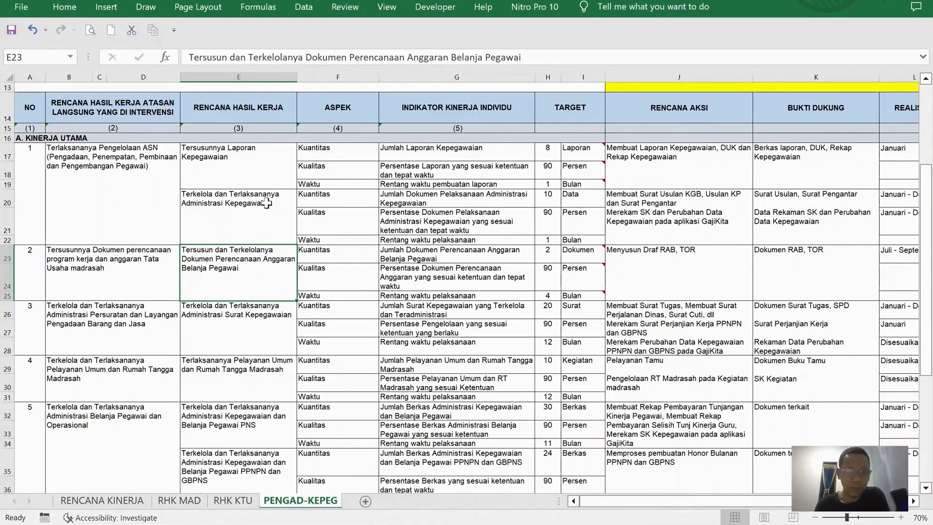
{"action": "left_click", "coordinate": [240, 77]}
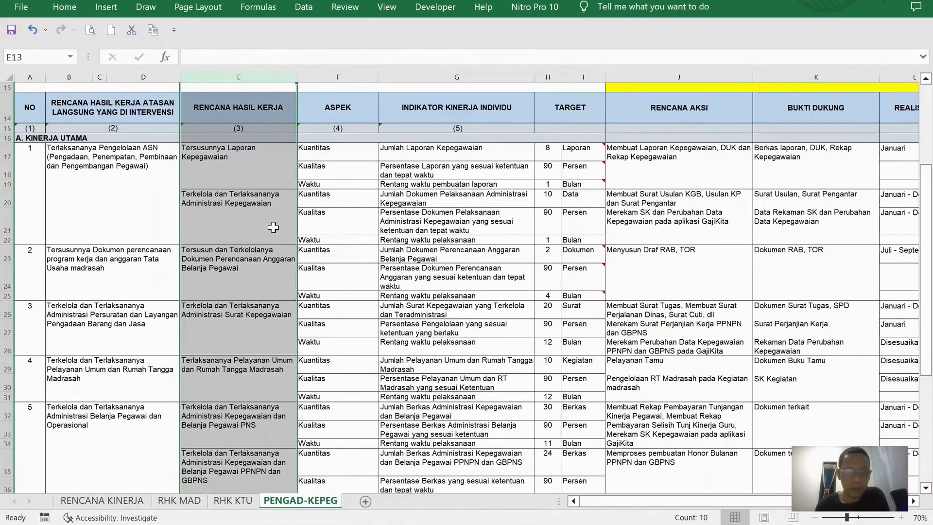
{"action": "left_click", "coordinate": [143, 79]}
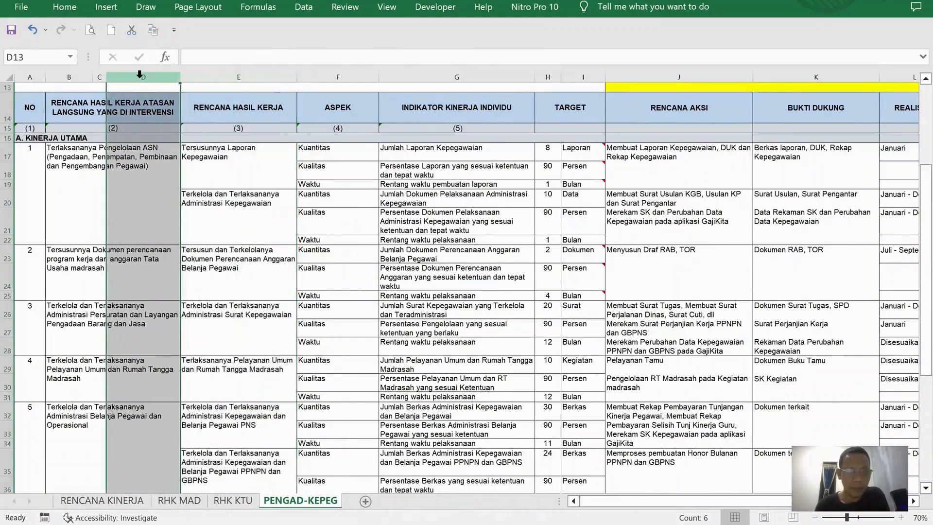
{"action": "left_click", "coordinate": [221, 77]}
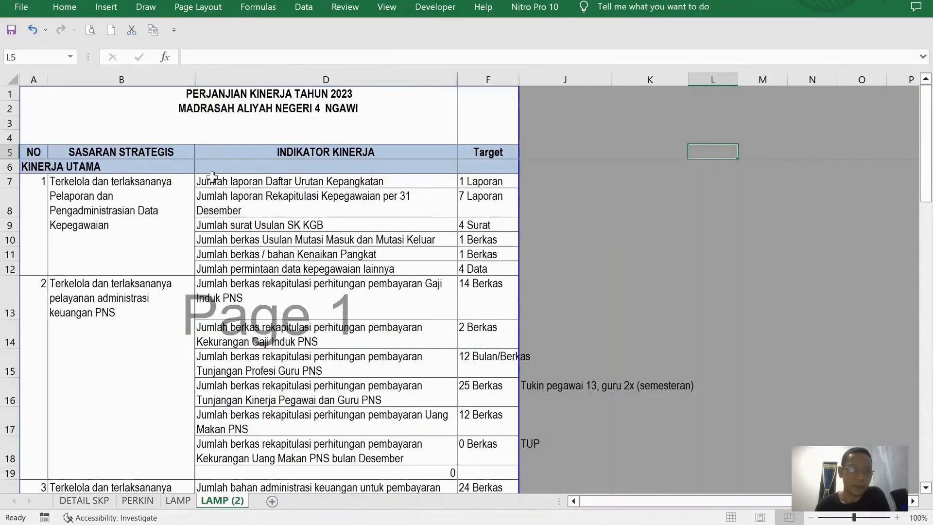
Review the SASARAN STRATEGIS entries for items 1 and 2 on the LAMP (2) sheet of the 2023 performance agreement.
{"action": "left_click", "coordinate": [131, 79]}
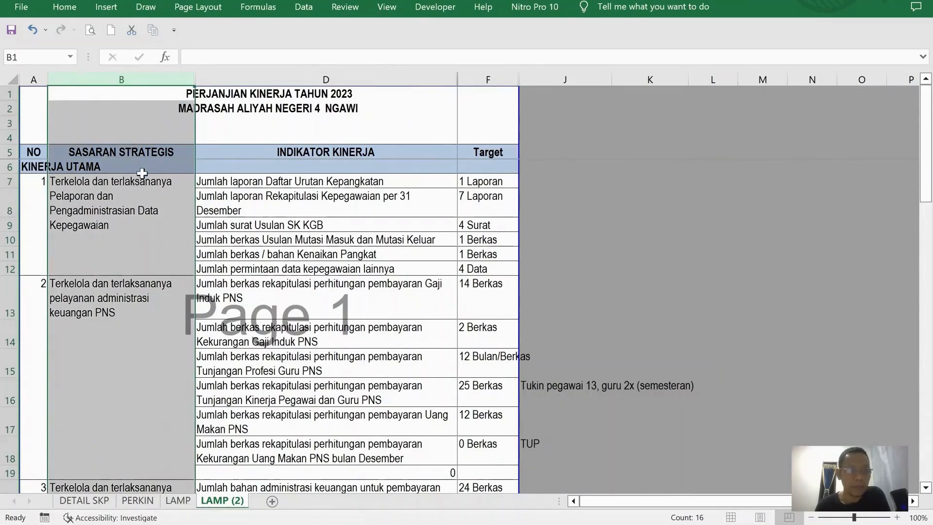
{"action": "left_click", "coordinate": [132, 195]}
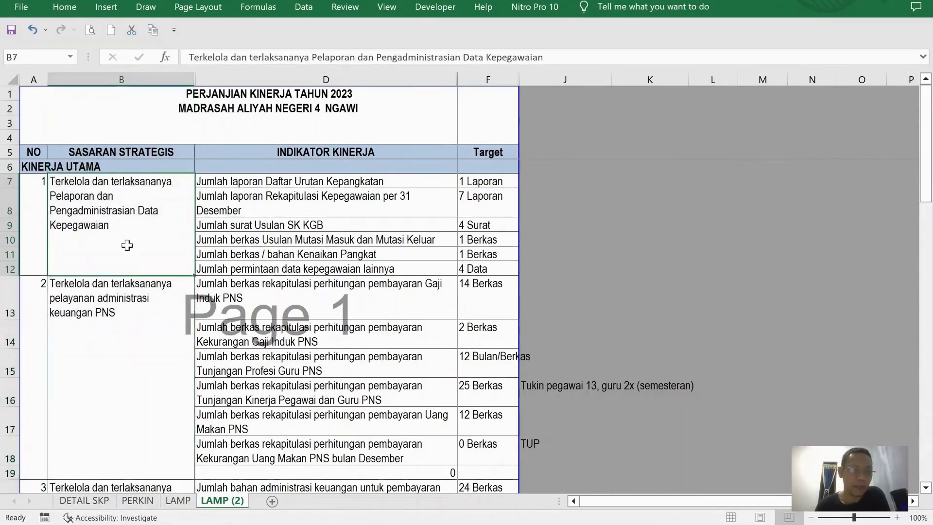
{"action": "left_click", "coordinate": [111, 298]}
{"action": "scroll", "coordinate": [123, 259], "scroll_direction": "down", "scroll_amount": 2}
{"action": "scroll", "coordinate": [122, 258], "scroll_direction": "up", "scroll_amount": 2}
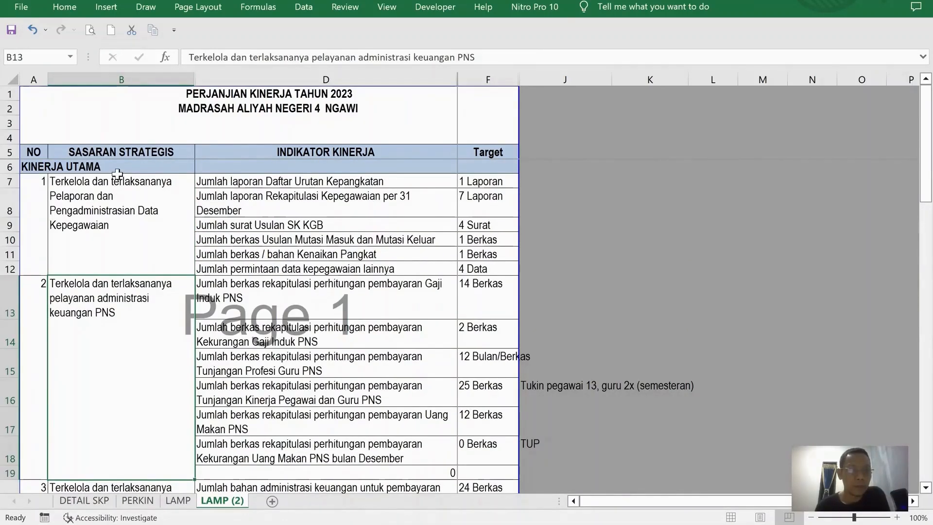
{"action": "left_click", "coordinate": [122, 79]}
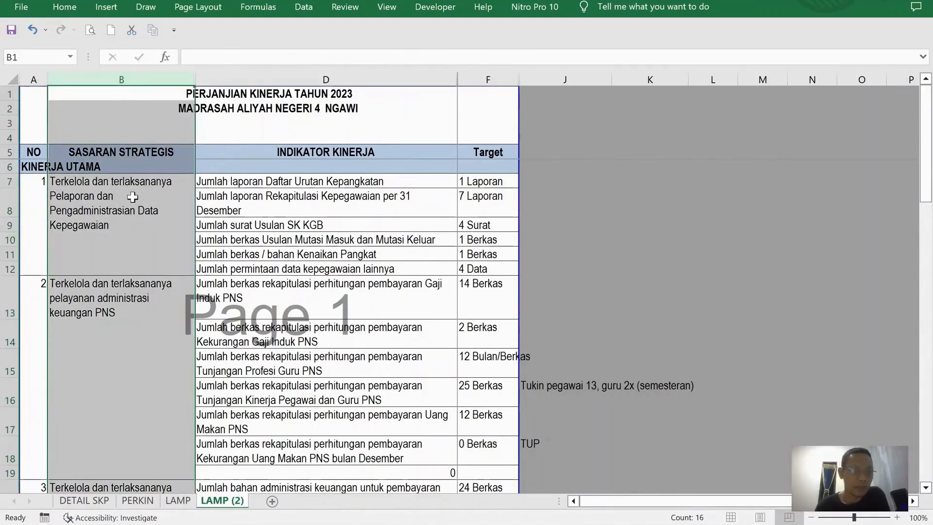
{"action": "left_click", "coordinate": [100, 262]}
{"action": "left_click", "coordinate": [91, 305]}
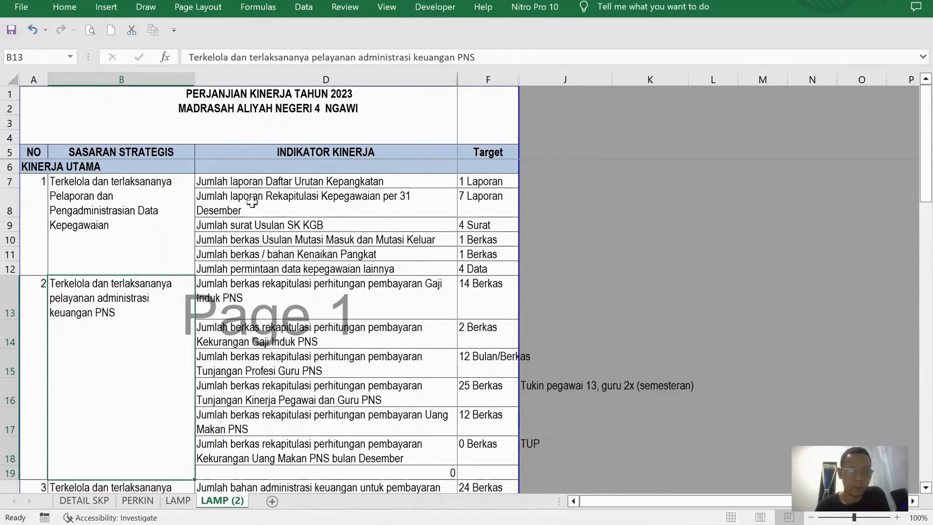
Review the INDIKATOR KINERJA and Target columns of the performance agreement, including the Daftar Urutan Kepangkatan report indicator.
{"action": "left_click", "coordinate": [327, 79]}
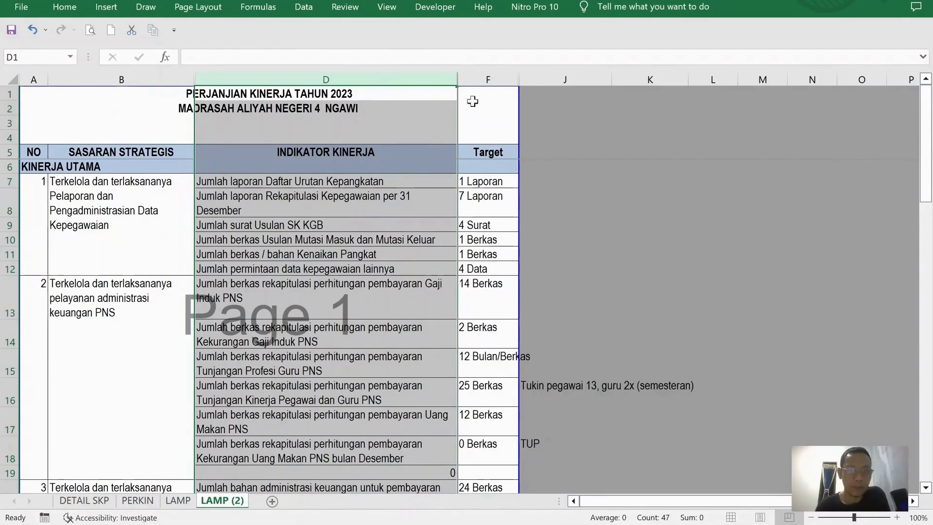
{"action": "left_click", "coordinate": [495, 76]}
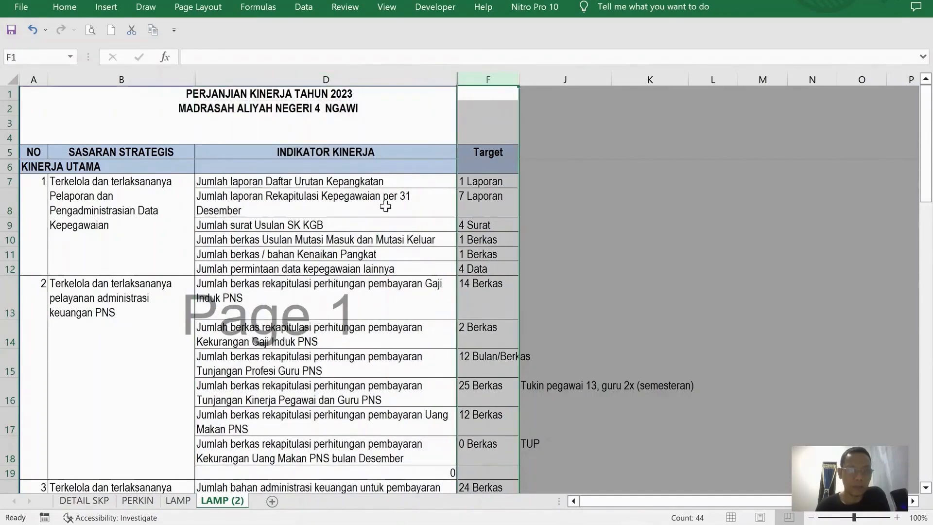
{"action": "left_click", "coordinate": [476, 181]}
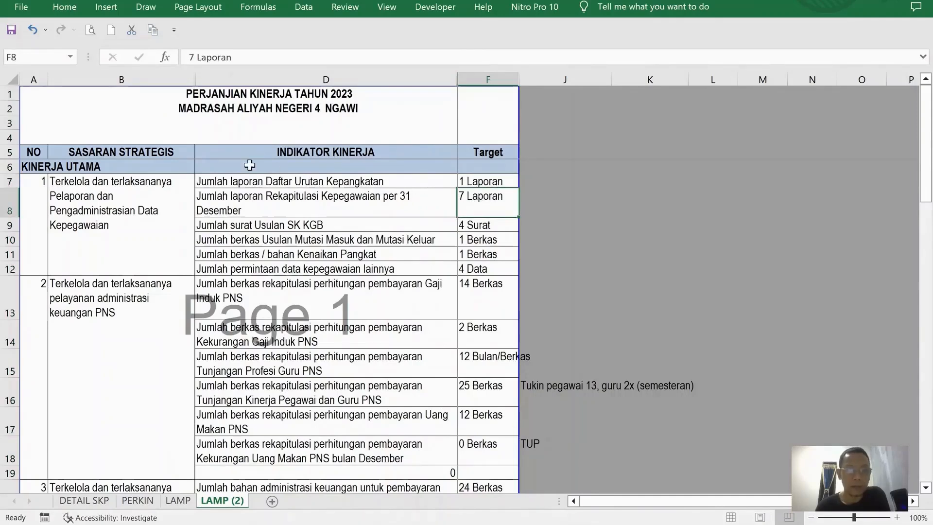
{"action": "left_click", "coordinate": [228, 181]}
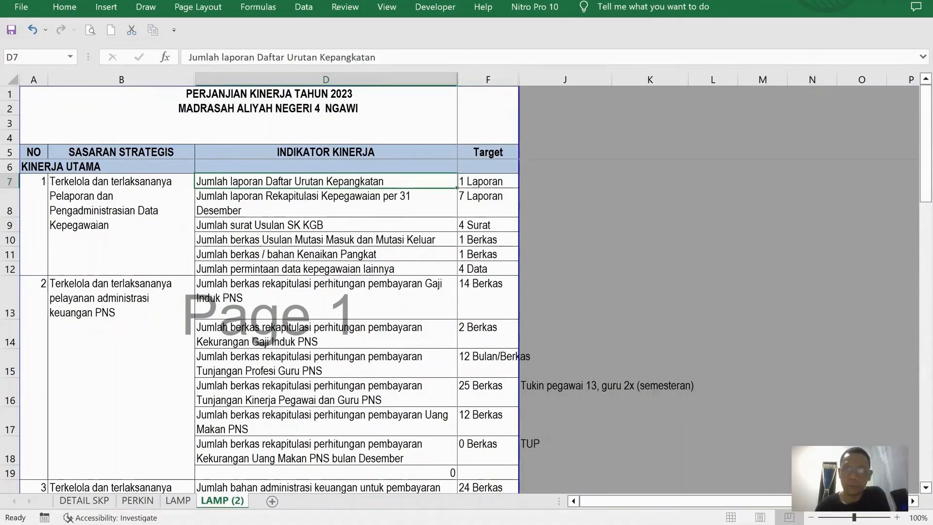
Return to the PENGAD-KEPEG sheet and review the two work result plans listed under item 1.
{"action": "left_click", "coordinate": [851, 1]}
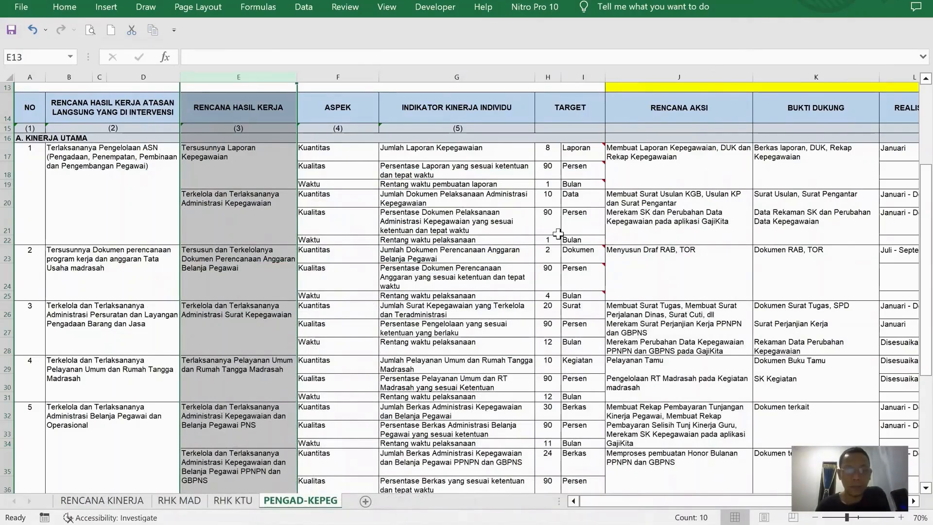
{"action": "left_click", "coordinate": [243, 152]}
{"action": "left_click", "coordinate": [233, 208]}
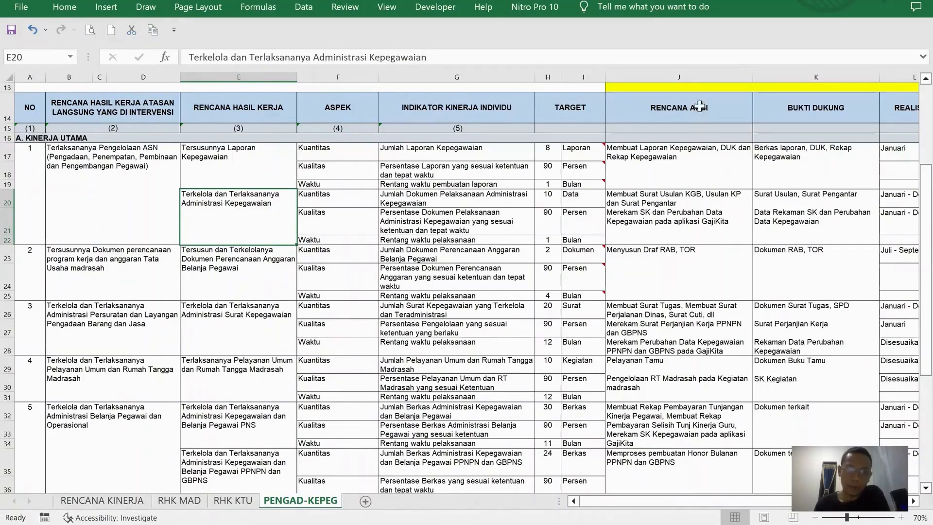
Look over the RENCANA AKSI, BUKTI DUKUNG and REALISASI columns of the PENGAD-KEPEG sheet.
{"action": "left_click", "coordinate": [696, 72]}
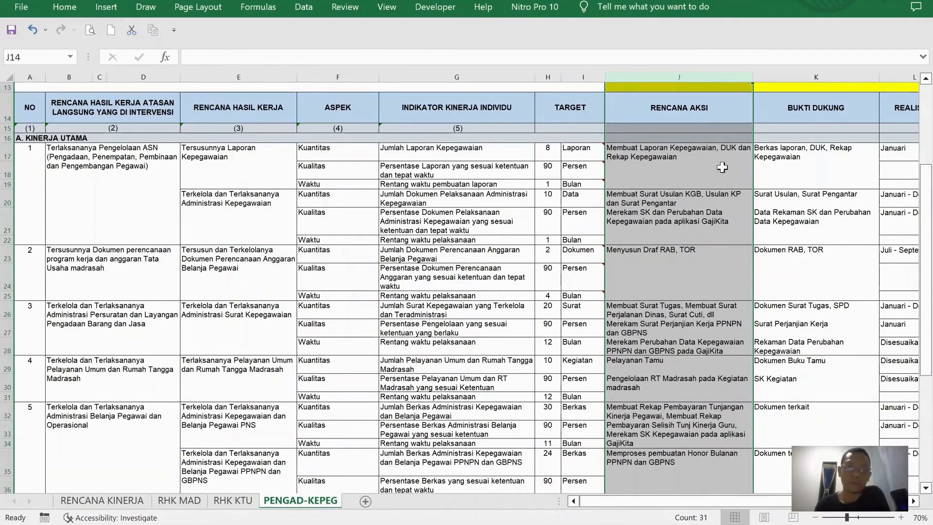
{"action": "left_click", "coordinate": [814, 73]}
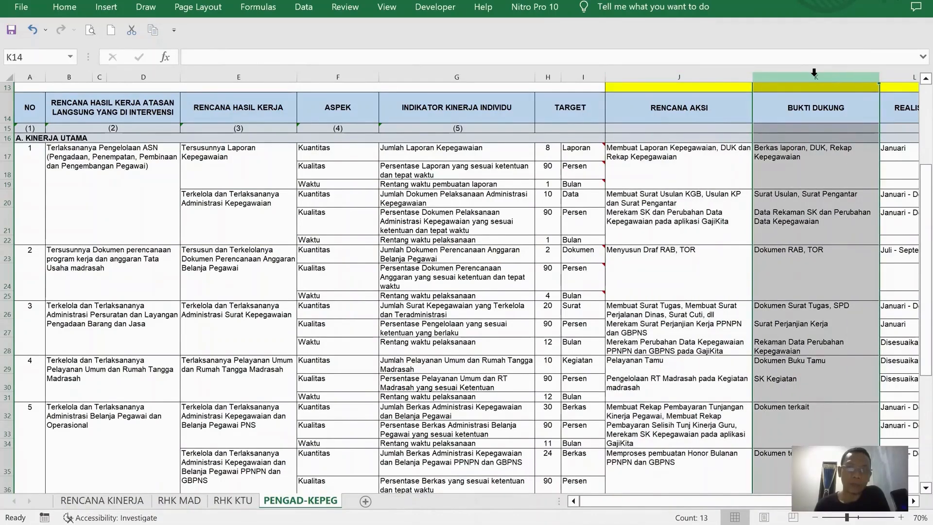
{"action": "left_click", "coordinate": [893, 76]}
{"action": "left_click_drag", "start_coordinate": [818, 504], "coordinate": [844, 505]}
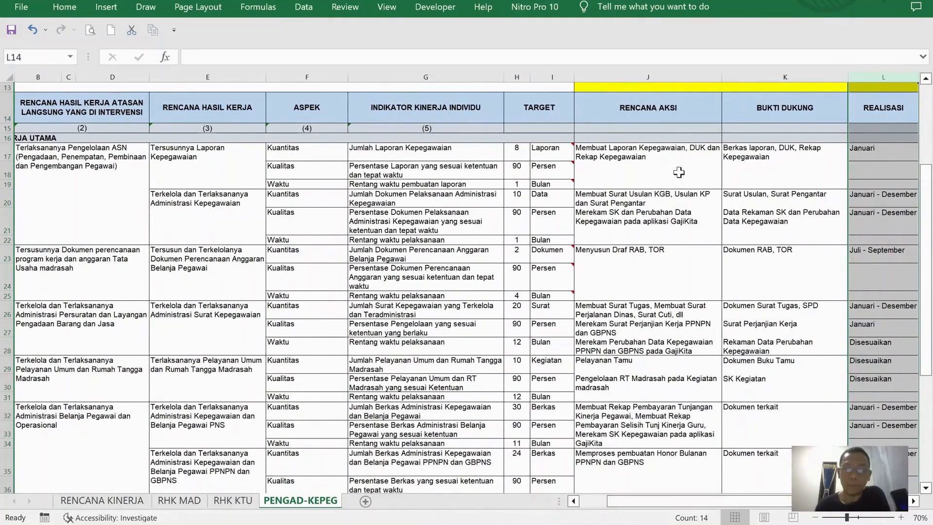
Compare the RENCANA AKSI entries for item 1 with the work result plan Tersusunnya Laporan Kepegawaian.
{"action": "left_click", "coordinate": [652, 77]}
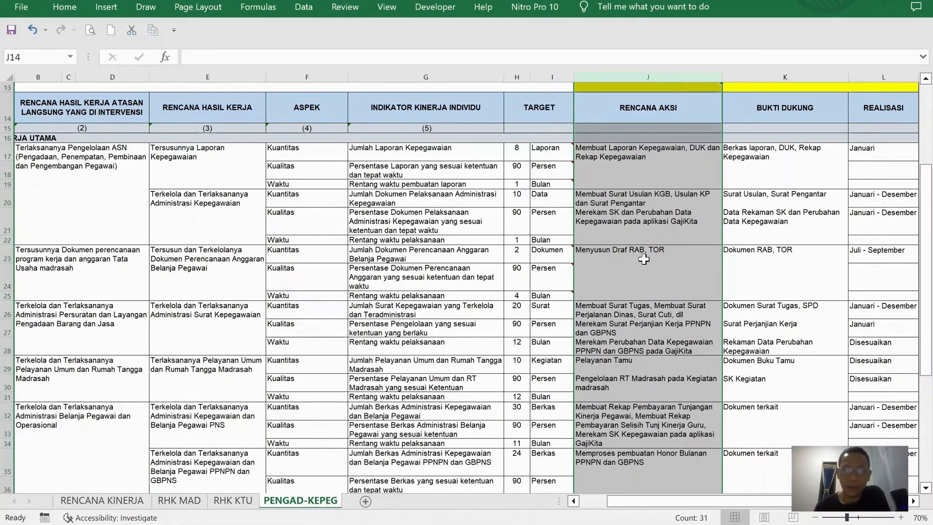
{"action": "left_click", "coordinate": [640, 170]}
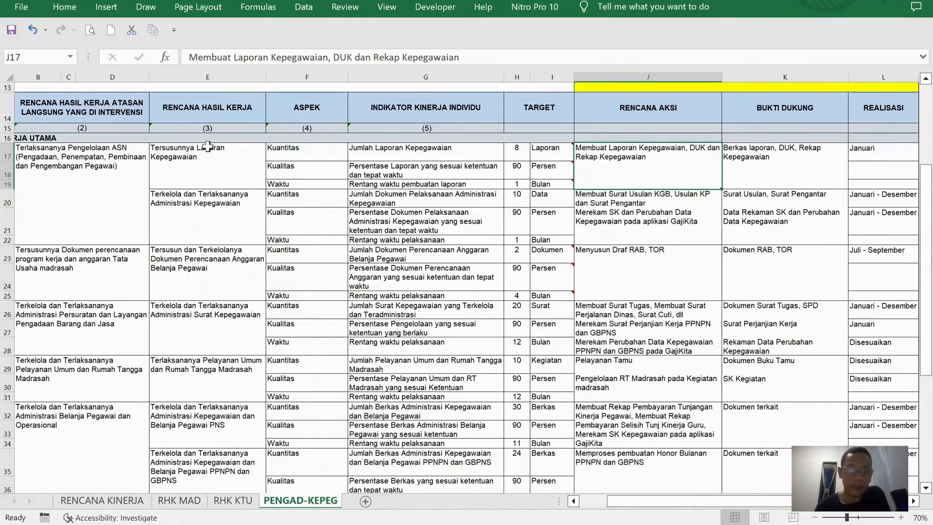
{"action": "left_click", "coordinate": [184, 166]}
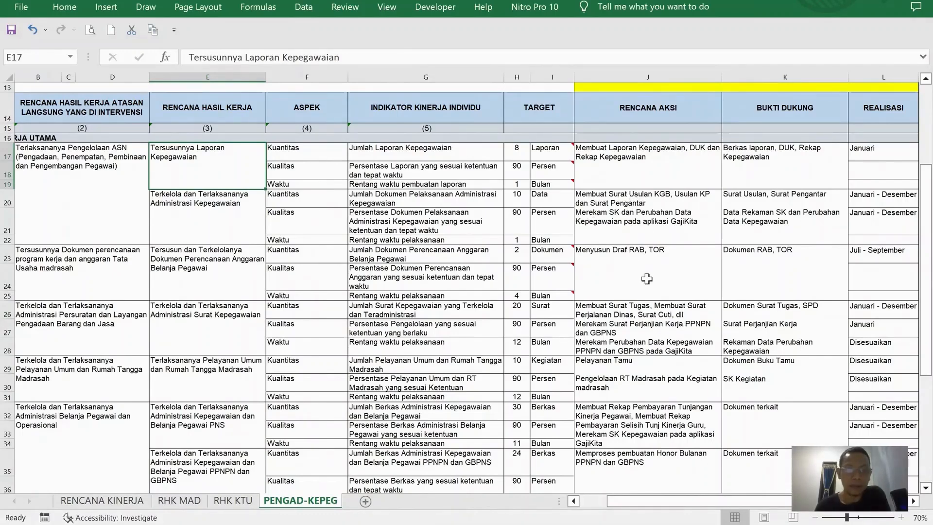
{"action": "left_click", "coordinate": [637, 201]}
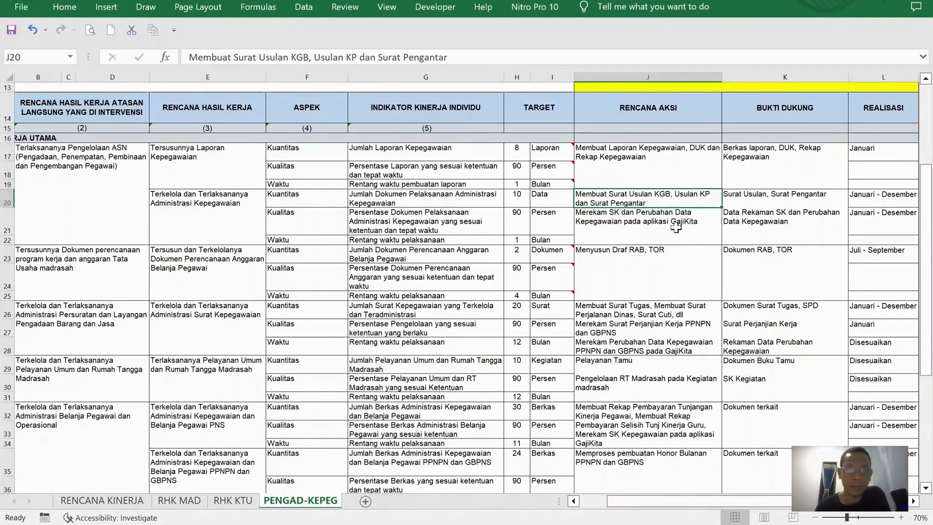
Compare the remaining RENCANA HASIL KERJA rows with their RENCANA AKSI entries on the PENGAD-KEPEG sheet.
{"action": "left_click", "coordinate": [202, 222]}
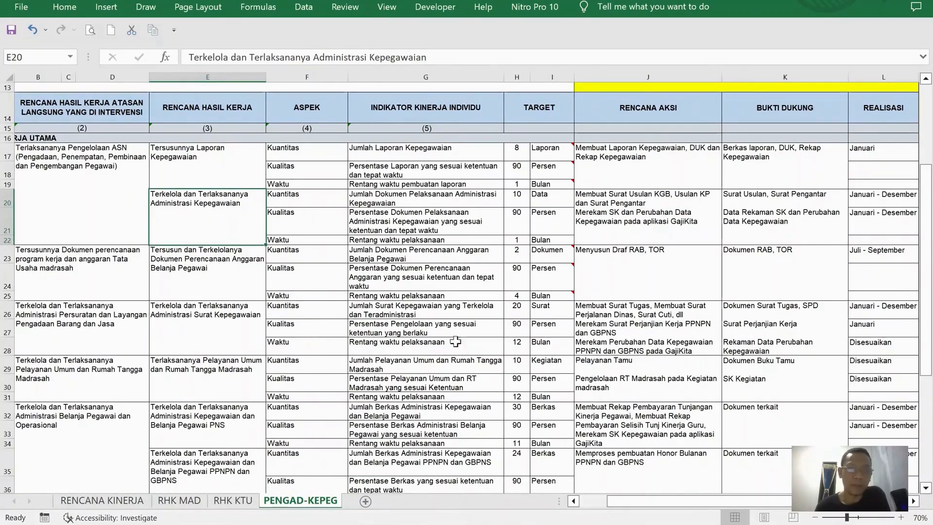
{"action": "left_click", "coordinate": [629, 275]}
{"action": "left_click", "coordinate": [635, 325]}
{"action": "left_click", "coordinate": [633, 382]}
{"action": "left_click", "coordinate": [634, 420]}
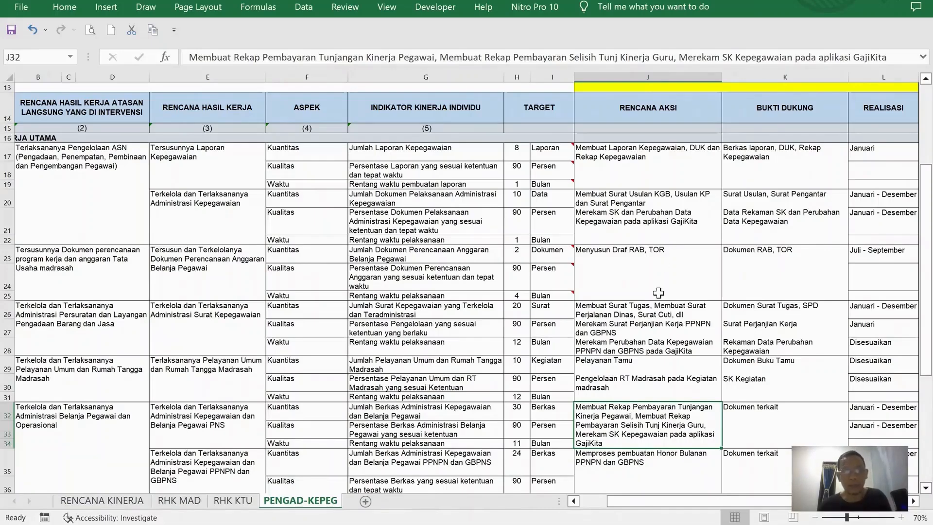
{"action": "left_click", "coordinate": [201, 88]}
{"action": "key", "text": "ctrl+shift+Down"}
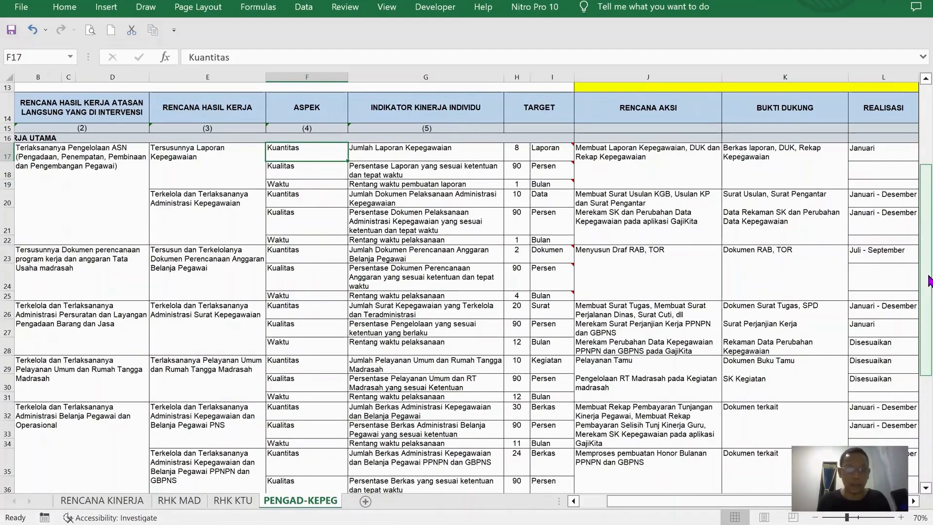
{"action": "left_click_drag", "start_coordinate": [929, 281], "coordinate": [930, 236]}
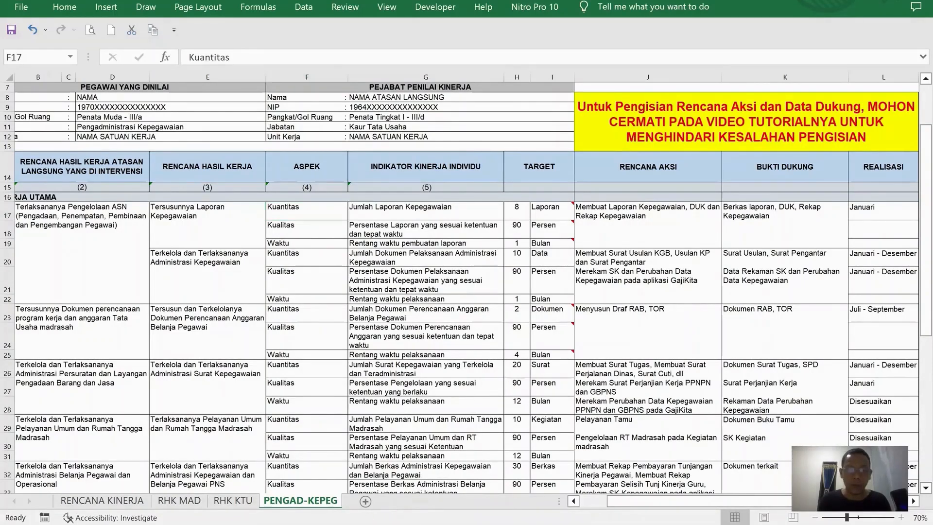
Switch to the web browser and search Google for ekinerja bkn.
{"action": "left_click", "coordinate": [506, 524]}
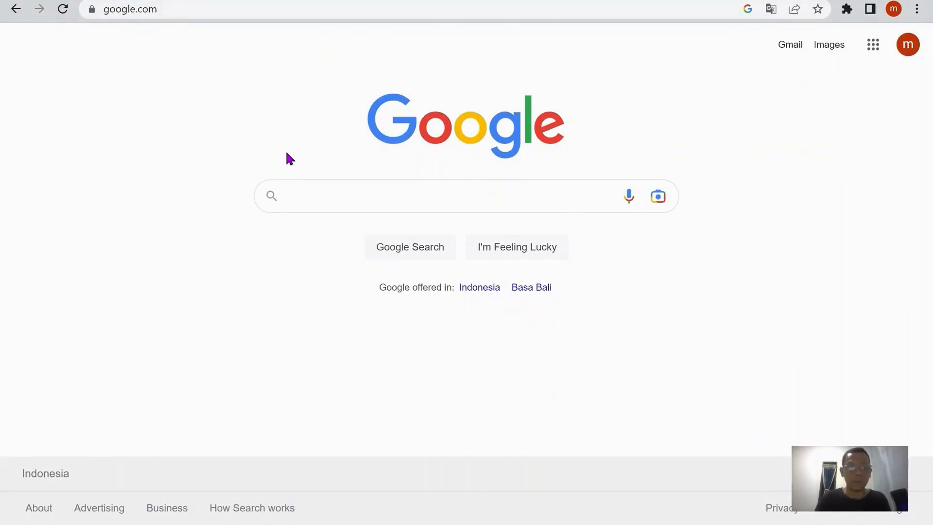
{"action": "type", "text": "ekinerja bkn\\"}
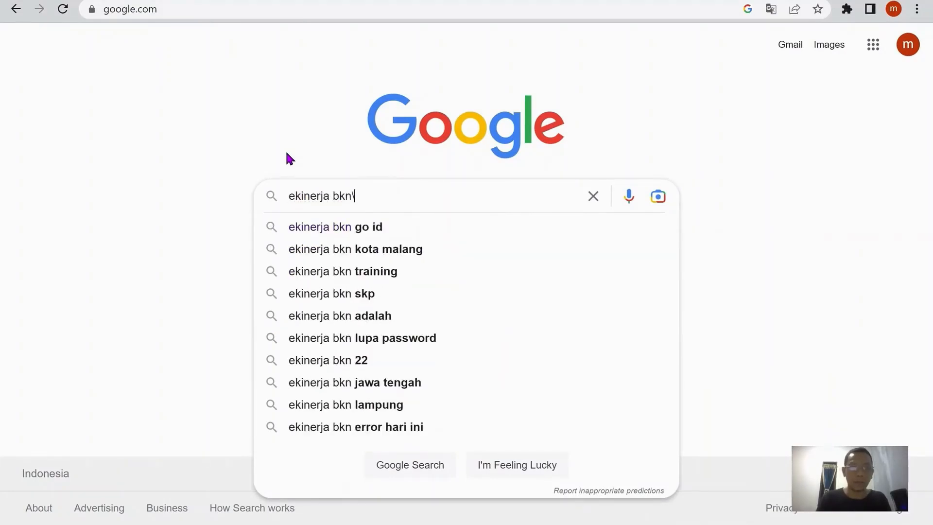
{"action": "key", "text": "Return"}
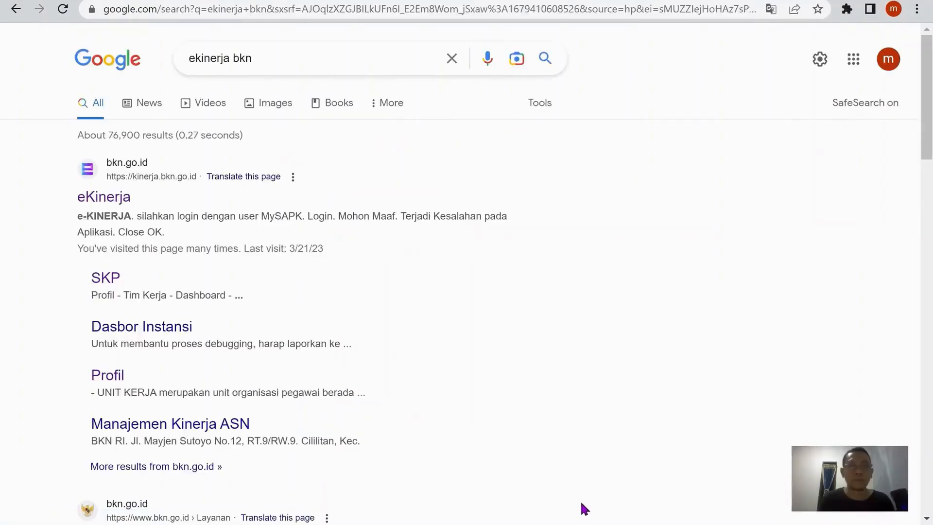
Open the eKinerja site at kinerja.bkn.go.id and sign in with the saved account credentials.
{"action": "left_click", "coordinate": [136, 178]}
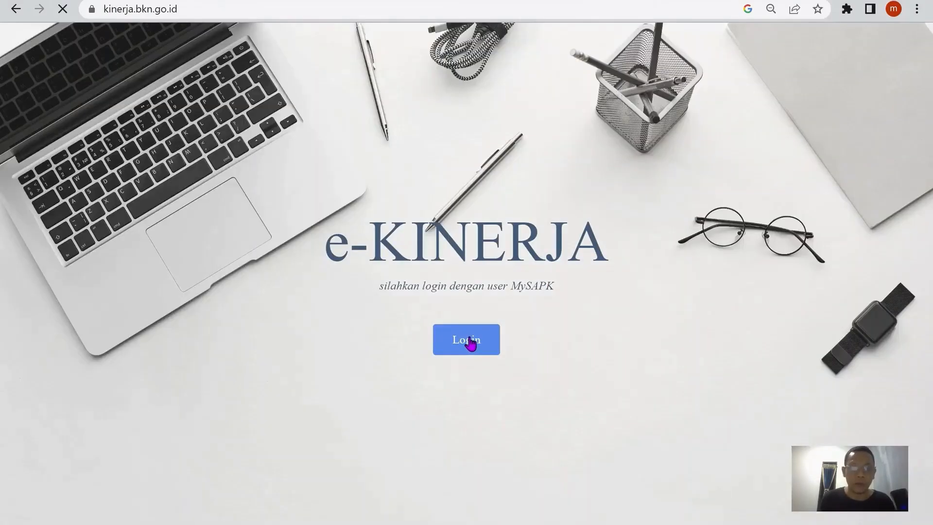
{"action": "left_click", "coordinate": [471, 343]}
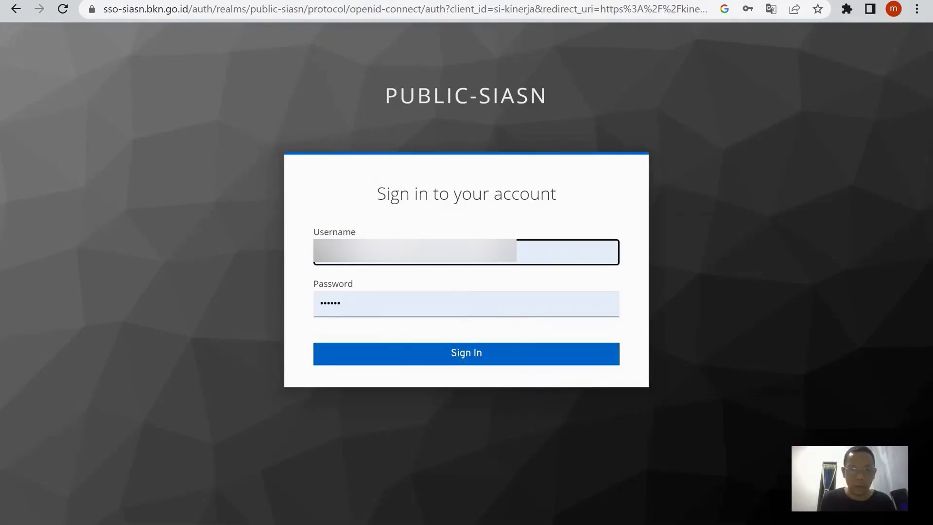
{"action": "left_click", "coordinate": [471, 359]}
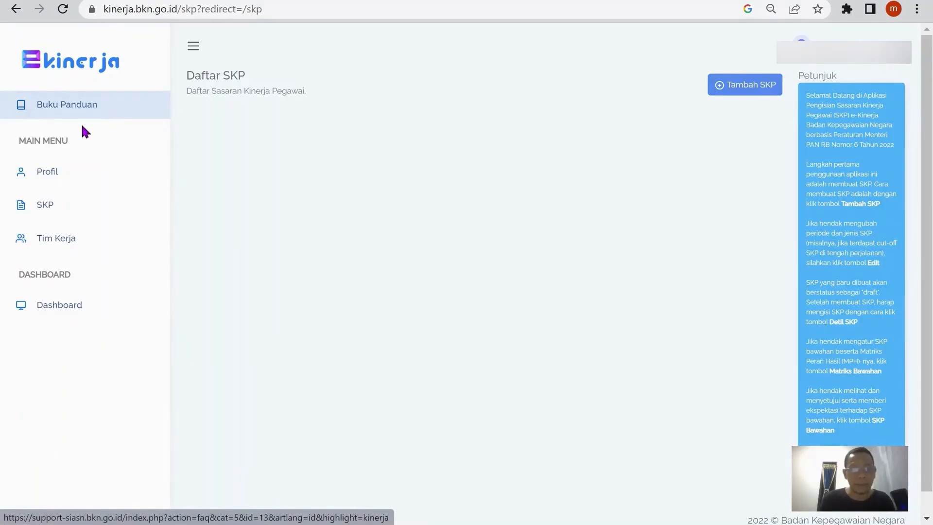
Review the employee profile's personal data and its editable unit, position and rank fields, closing the edit form without changes.
{"action": "left_click", "coordinate": [61, 173]}
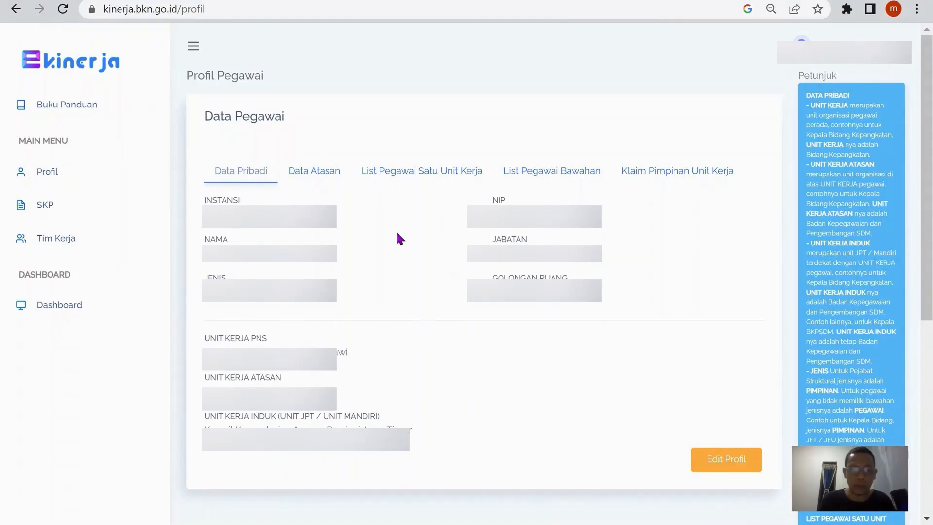
{"action": "left_click", "coordinate": [732, 470]}
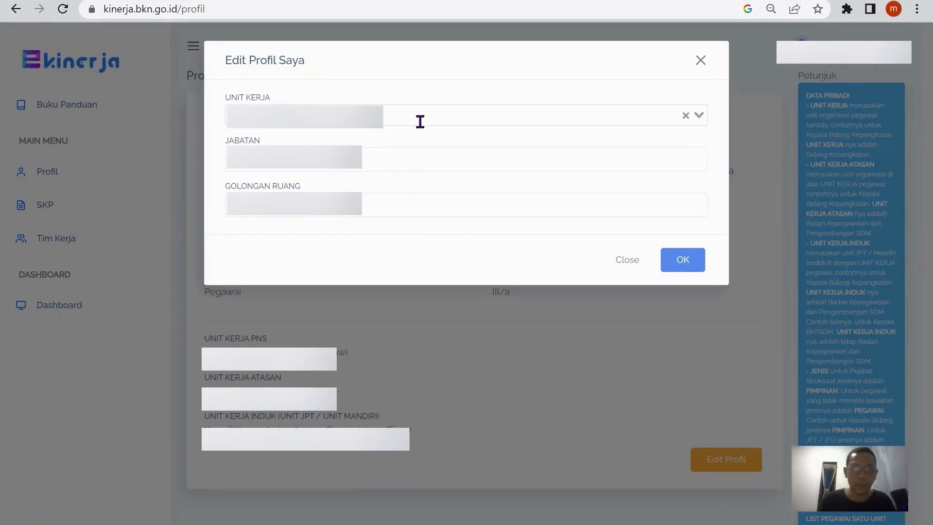
{"action": "left_click", "coordinate": [362, 162]}
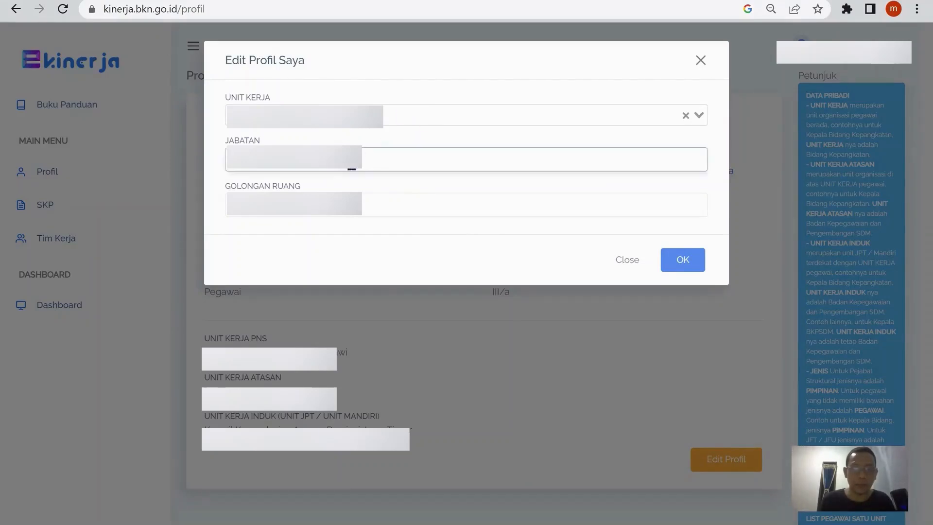
{"action": "key", "text": "Tab"}
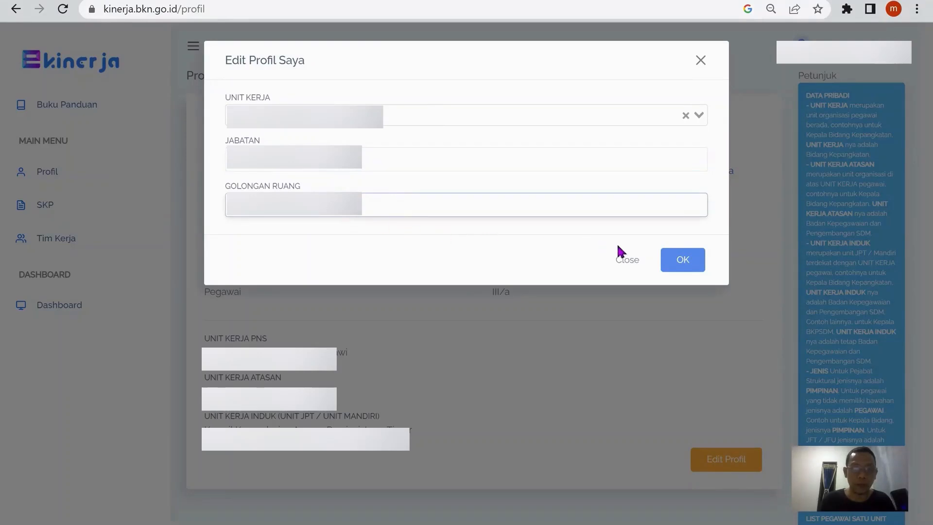
{"action": "left_click", "coordinate": [626, 260]}
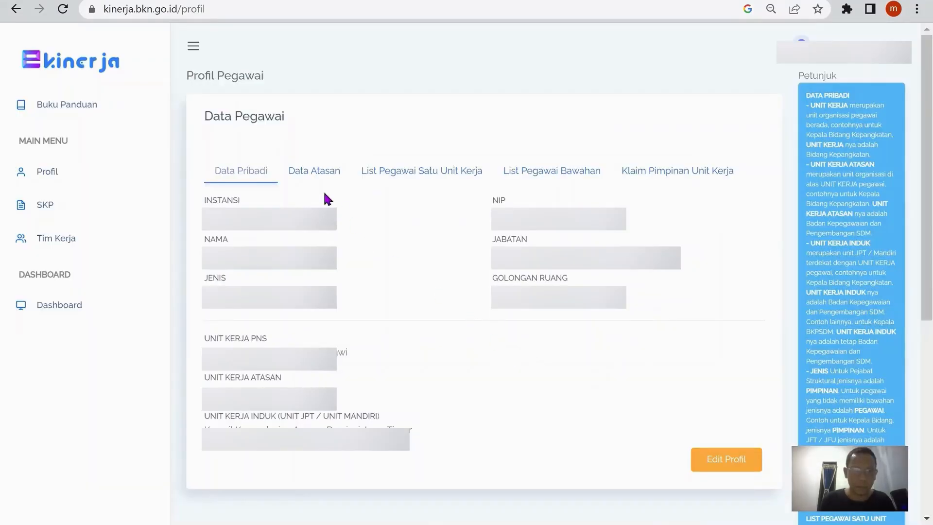
{"action": "left_click", "coordinate": [309, 175]}
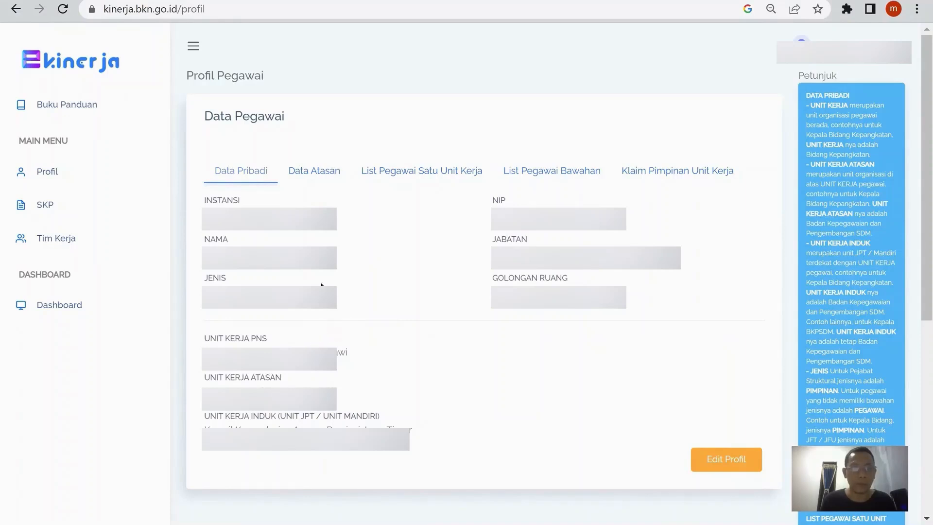
Add a new SKP with the period 01/01/2023 to 31/12/2023 and the Kuantitatif approach.
{"action": "left_click", "coordinate": [59, 206]}
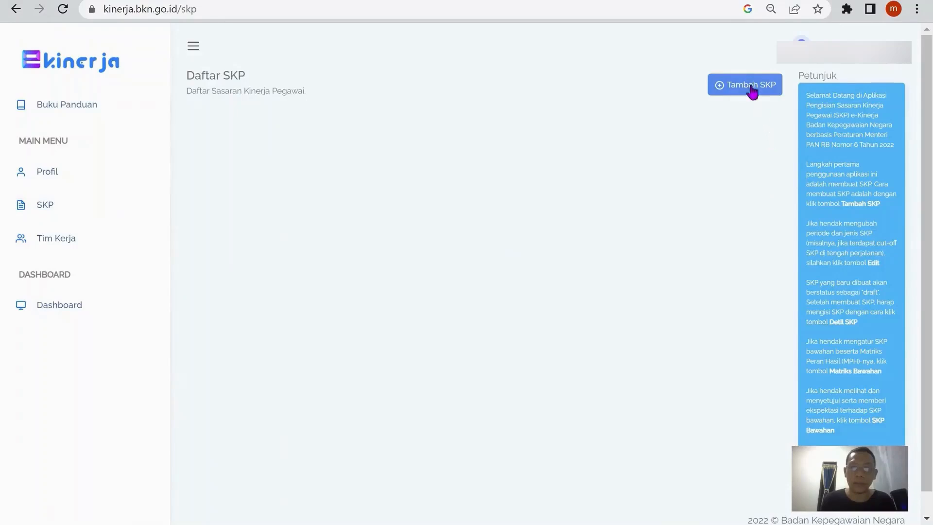
{"action": "left_click", "coordinate": [737, 92]}
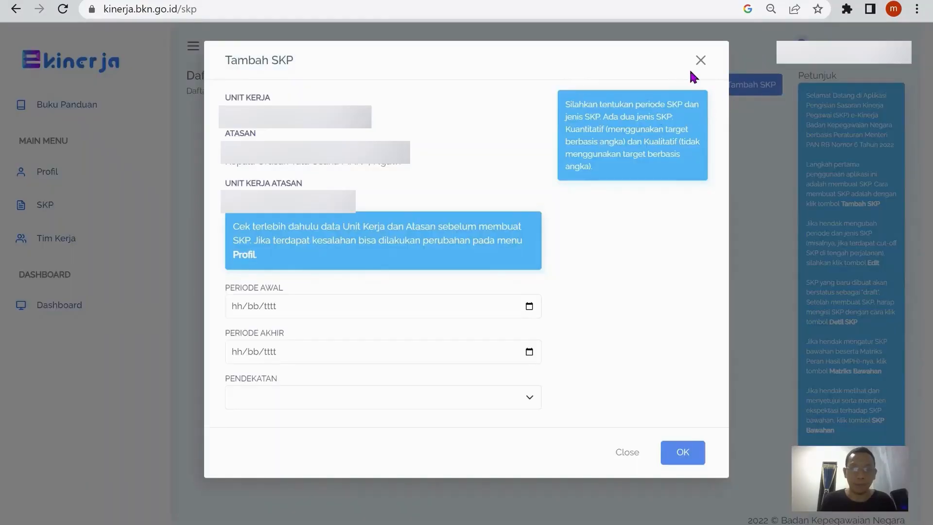
{"action": "left_click", "coordinate": [236, 306]}
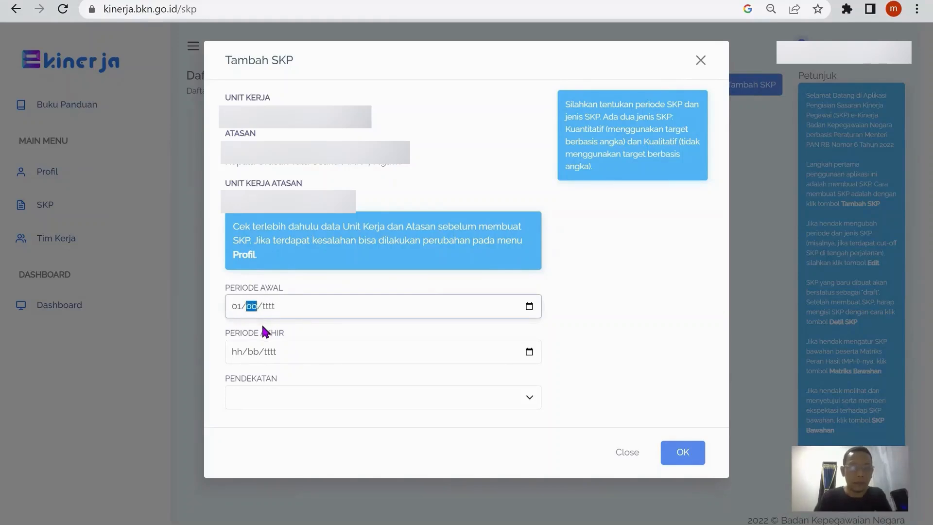
{"action": "type", "text": "01012023"}
{"action": "left_click", "coordinate": [233, 353]}
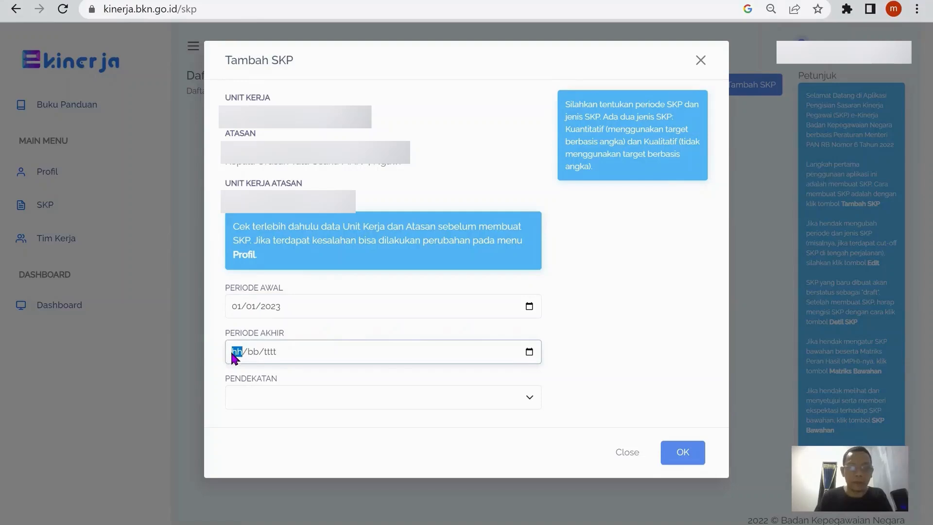
{"action": "type", "text": "31/12/202"}
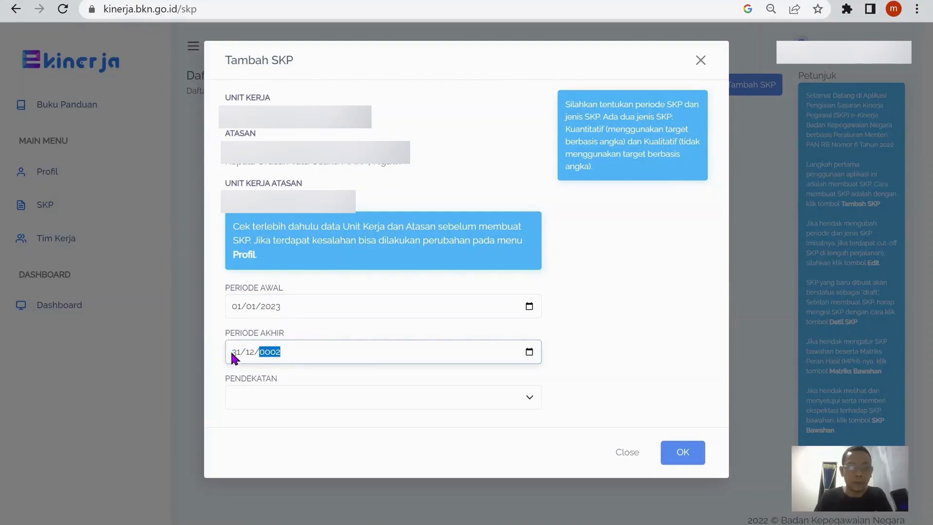
{"action": "type", "text": "3"}
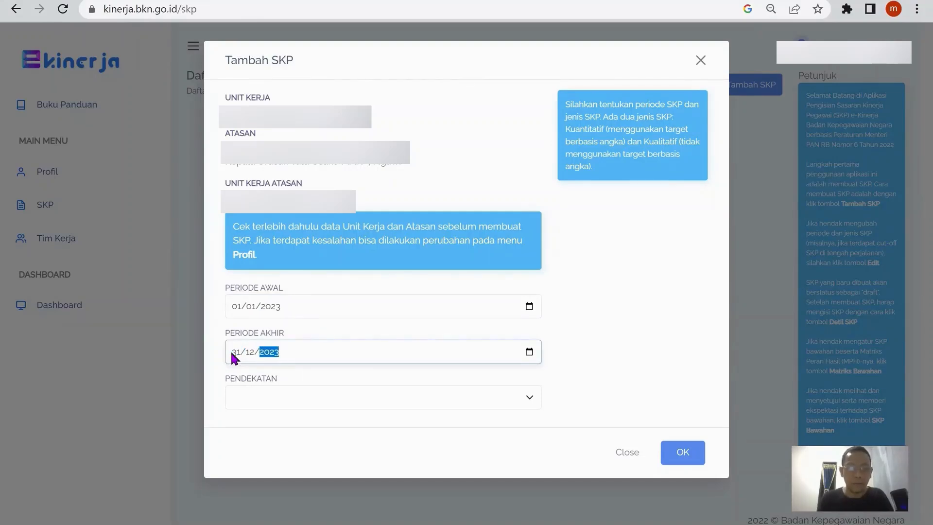
{"action": "left_click", "coordinate": [290, 391]}
{"action": "left_click", "coordinate": [295, 415]}
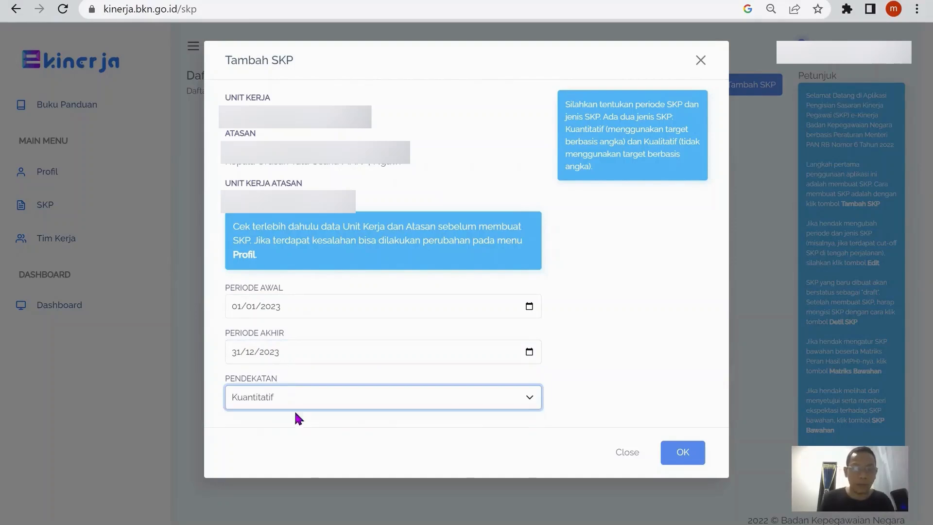
{"action": "left_click", "coordinate": [669, 446]}
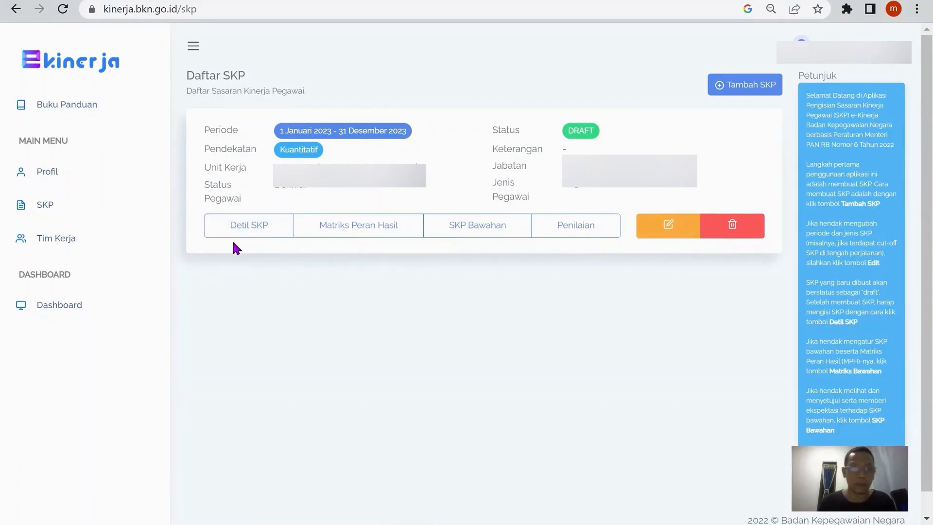
Look at the Matriks Peran Hasil and SKP Bawahan pages of the 2023 draft SKP, returning to the SKP list.
{"action": "left_click", "coordinate": [249, 236]}
{"action": "left_click", "coordinate": [397, 238]}
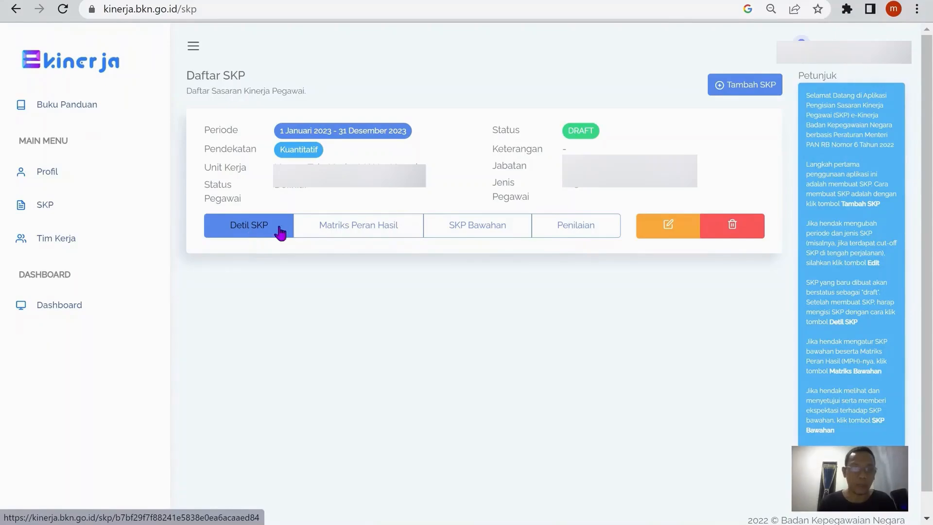
{"action": "left_click", "coordinate": [358, 226]}
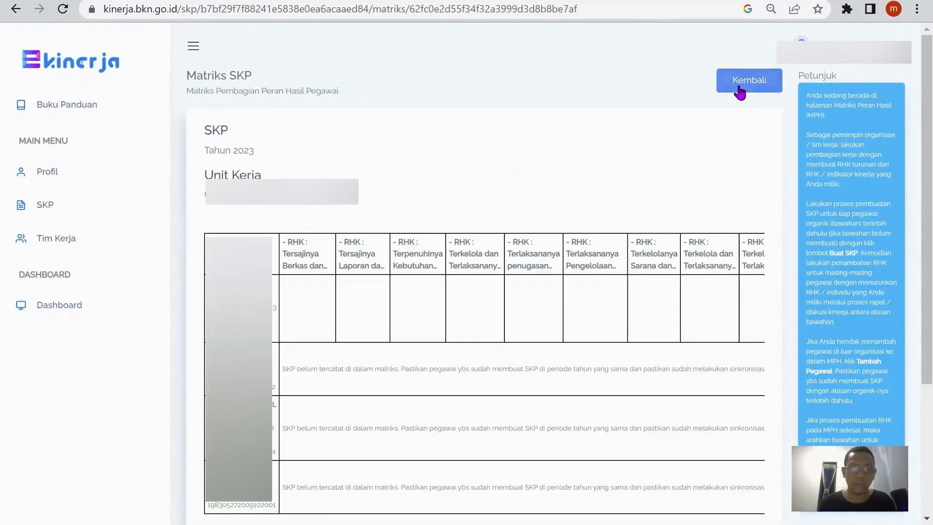
{"action": "left_click", "coordinate": [742, 88]}
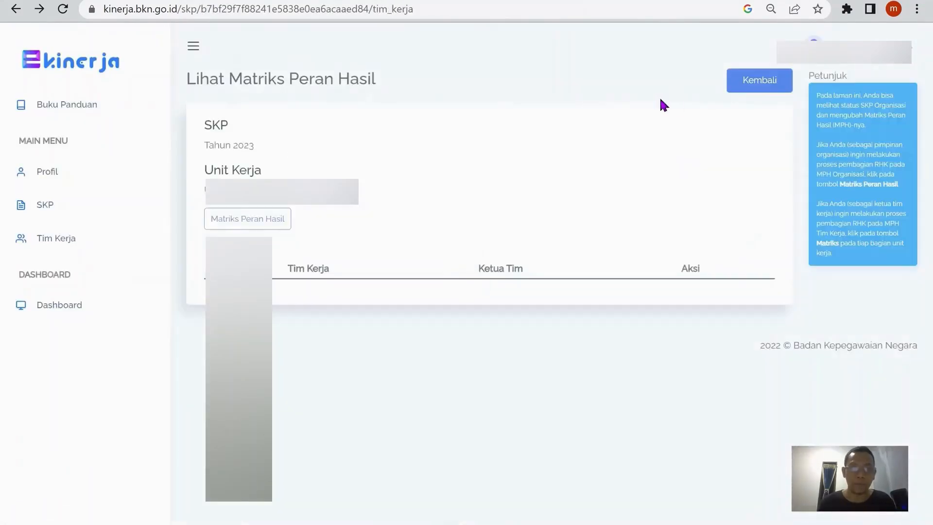
{"action": "left_click", "coordinate": [757, 82]}
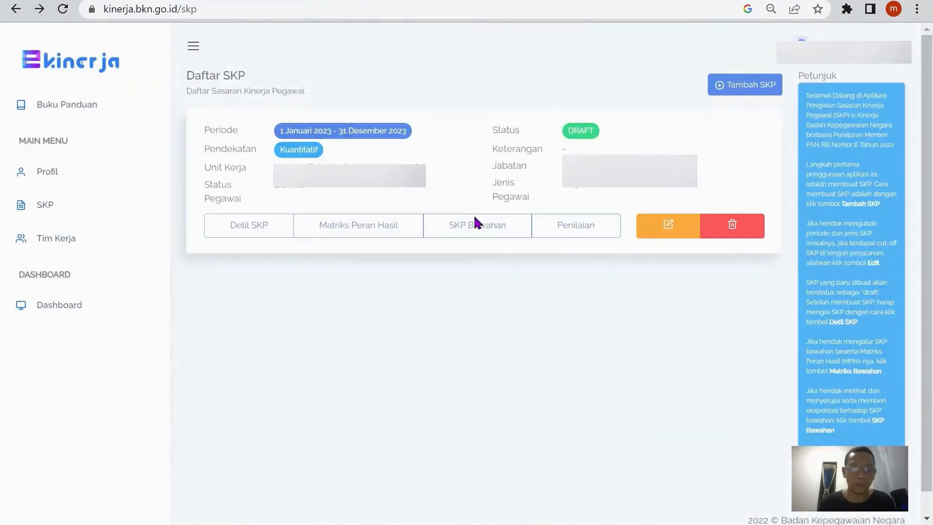
{"action": "left_click", "coordinate": [474, 228]}
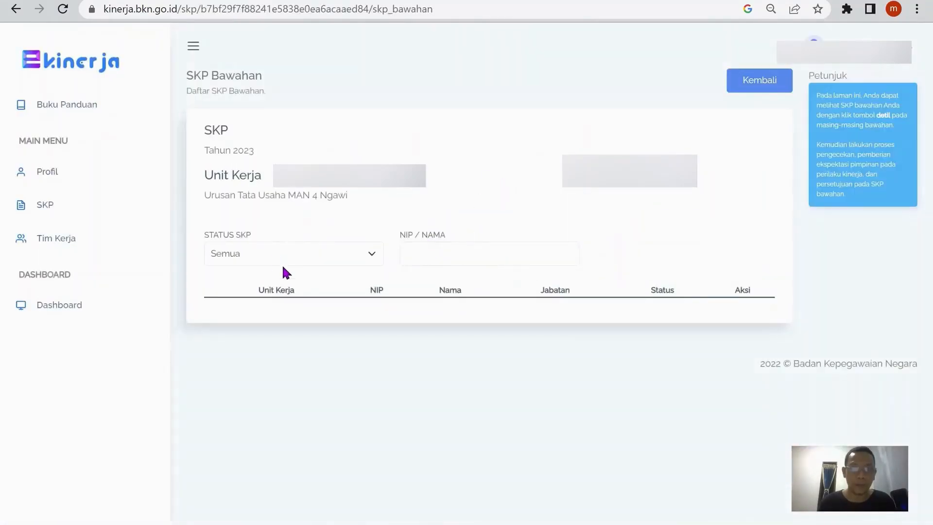
{"action": "left_click", "coordinate": [754, 81]}
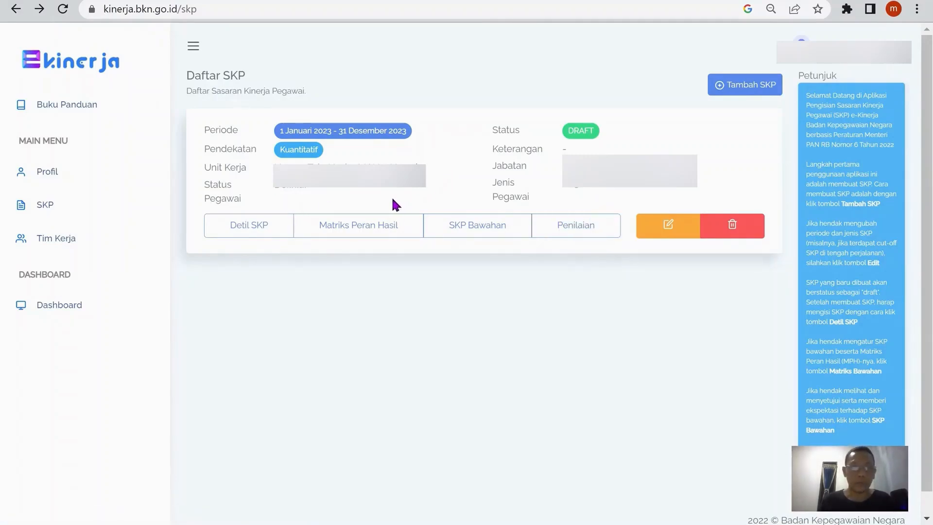
Open the details of the 2023 draft SKP and start adding a work result plan (RHK).
{"action": "left_click", "coordinate": [246, 232]}
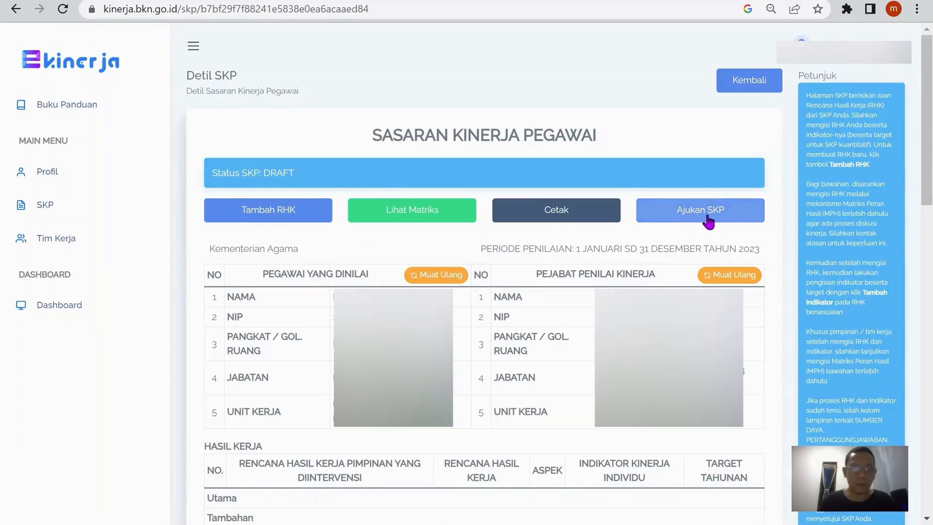
{"action": "left_click", "coordinate": [271, 222]}
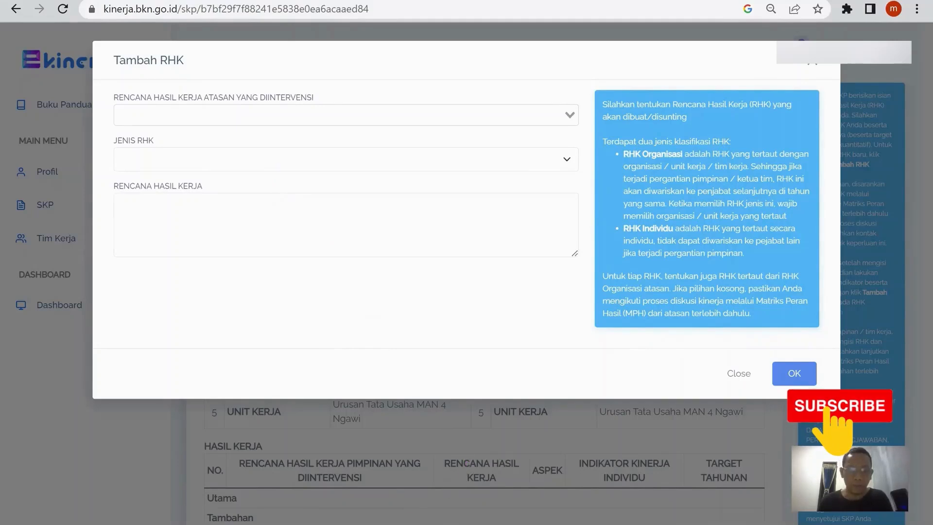
Switch to Excel and close the 2023 performance agreement (PERKIN JFU) workbook without saving its changes.
{"action": "mouse_move", "coordinate": [407, 524]}
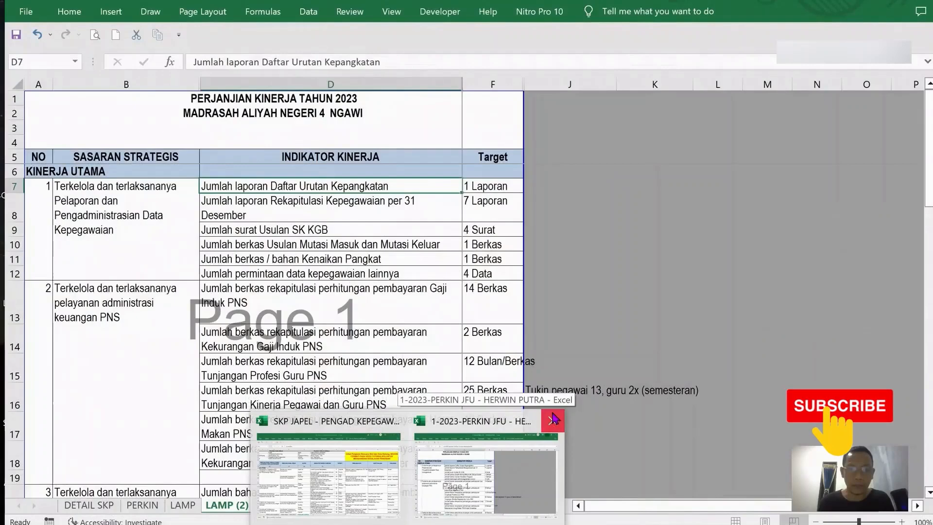
{"action": "left_click", "coordinate": [553, 422]}
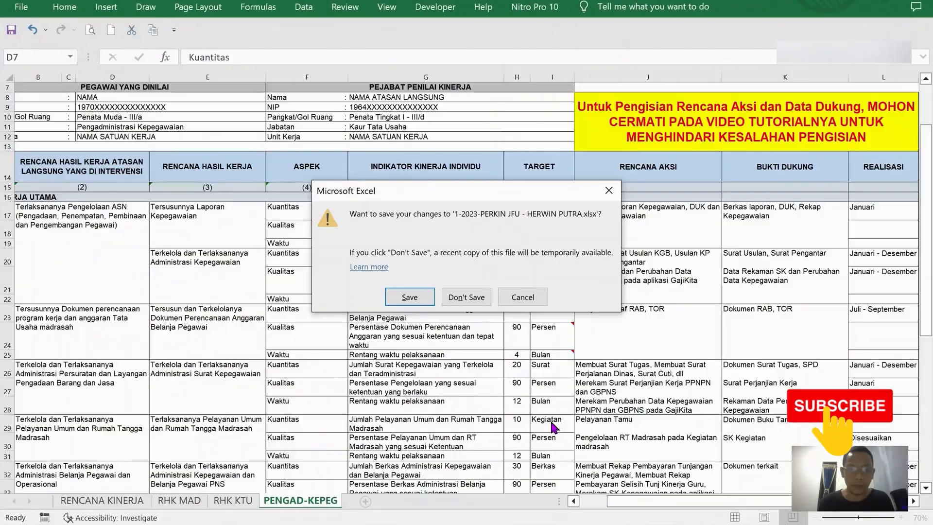
{"action": "left_click", "coordinate": [467, 297]}
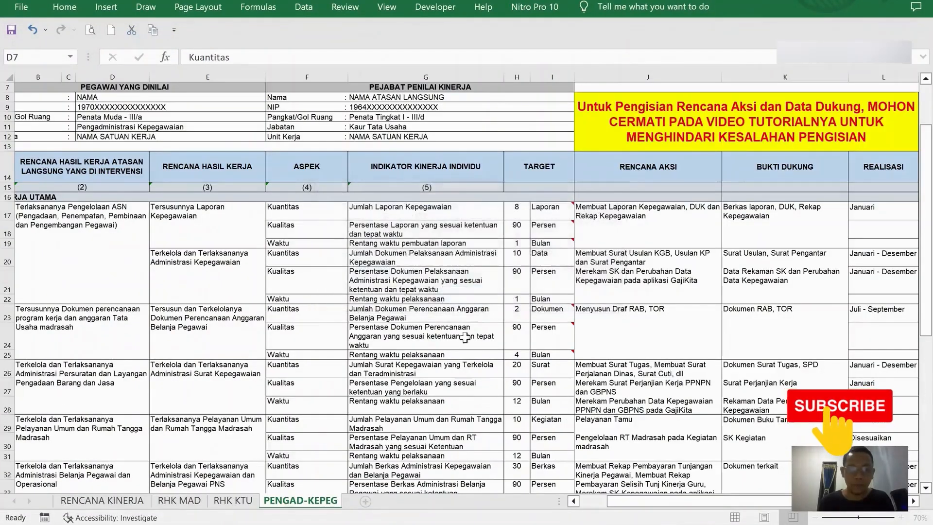
Copy the Rencana Hasil Kerja text "Tersusunnya Laporan Kepegawaian" from cell E17 and check which superior's plan it belongs to.
{"action": "left_click", "coordinate": [133, 228]}
{"action": "left_click_drag", "start_coordinate": [743, 503], "coordinate": [690, 500]}
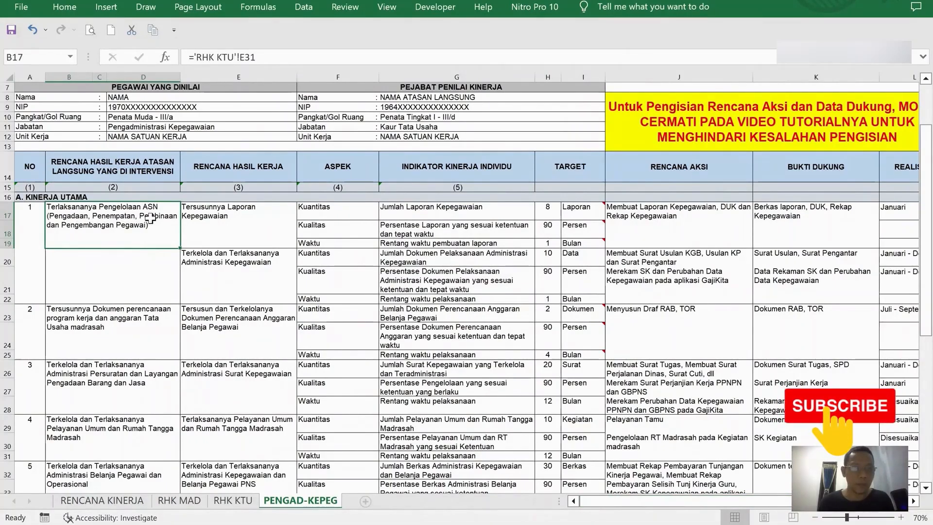
{"action": "left_click", "coordinate": [219, 221]}
{"action": "key", "text": "Down"}
{"action": "key", "text": "Up"}
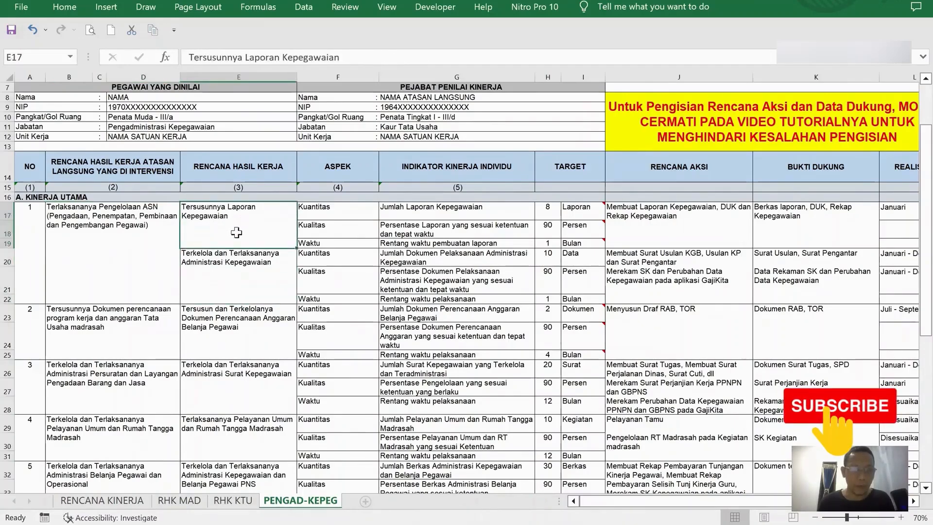
{"action": "left_click", "coordinate": [186, 58]}
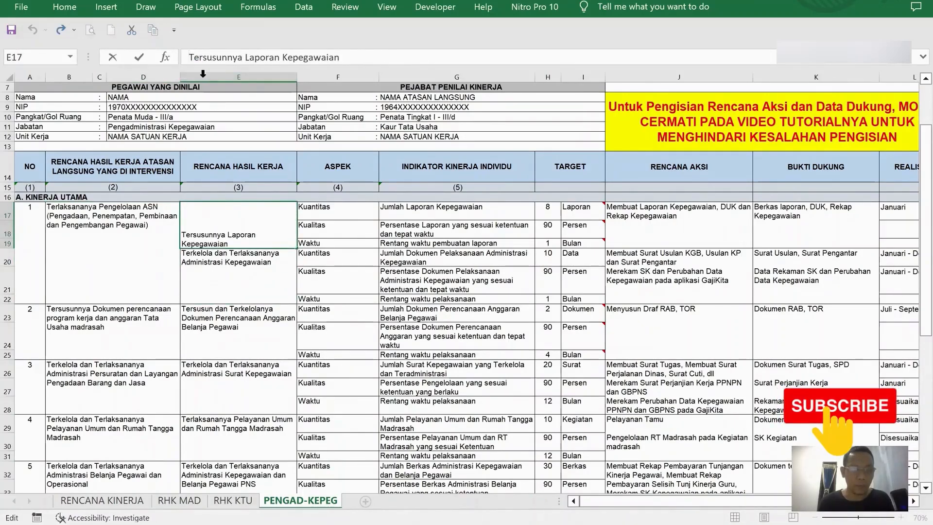
{"action": "left_click_drag", "start_coordinate": [188, 58], "coordinate": [481, 60]}
{"action": "key", "text": "ctrl+c"}
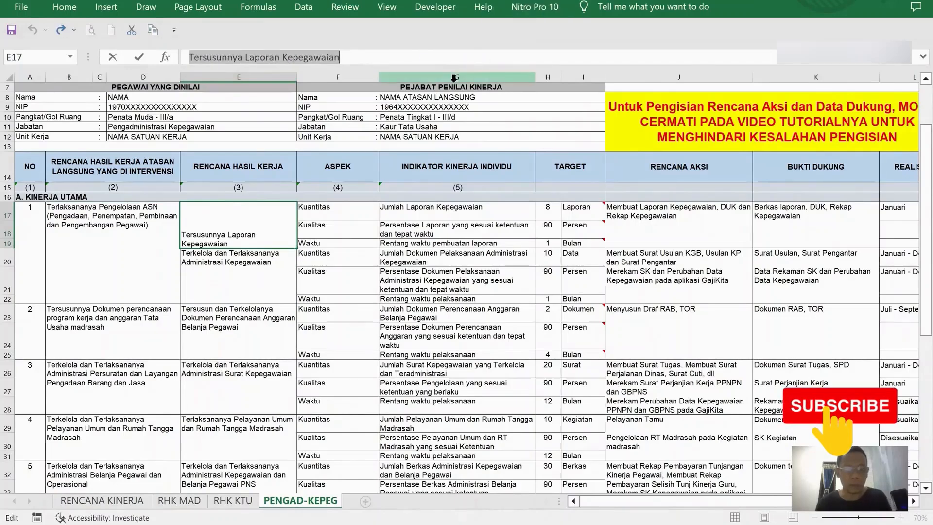
{"action": "key", "text": "Escape"}
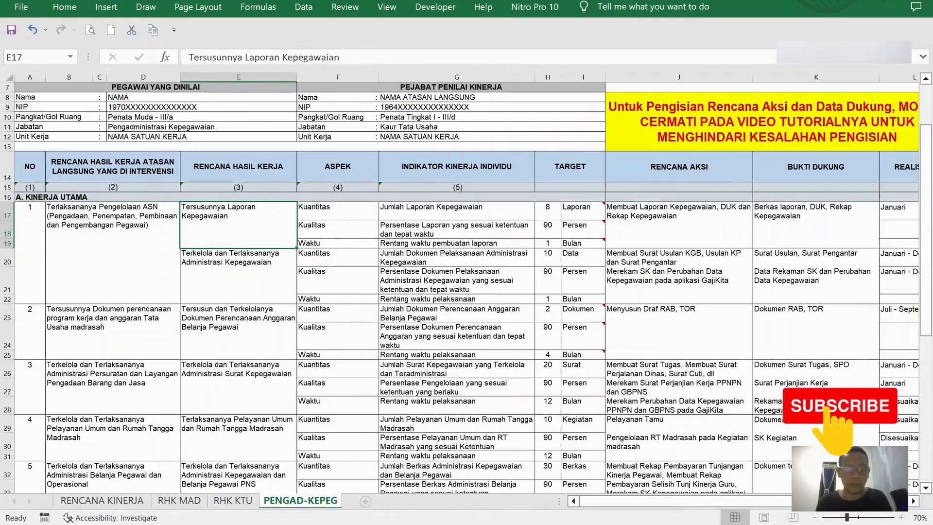
{"action": "left_click", "coordinate": [94, 217]}
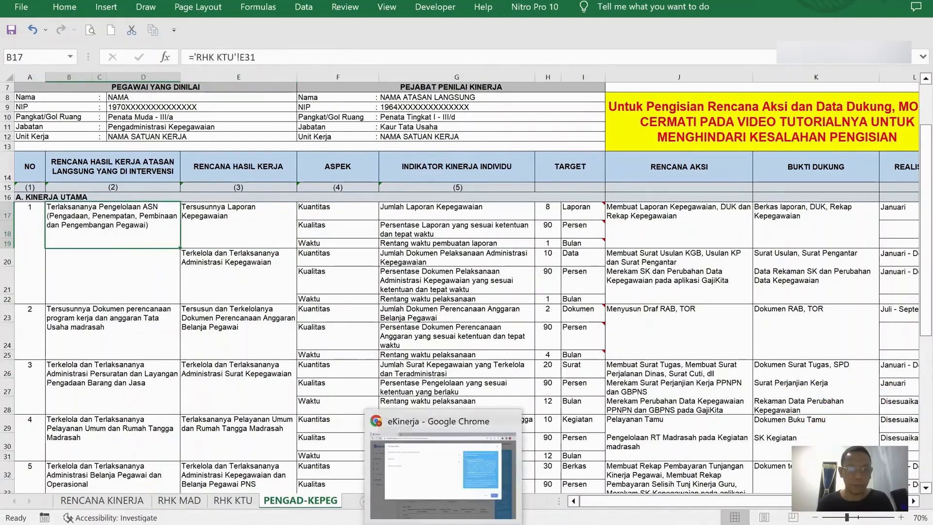
Switch to e-Kinerja and give the new RHK the superior's plan "Terlaksananya Pengelolaan ASN (Pengadaan, Penempatan, Pembinaan dan Pengembangan Pegawai)" and the type Utama.
{"action": "left_click", "coordinate": [443, 524]}
{"action": "left_click", "coordinate": [232, 110]}
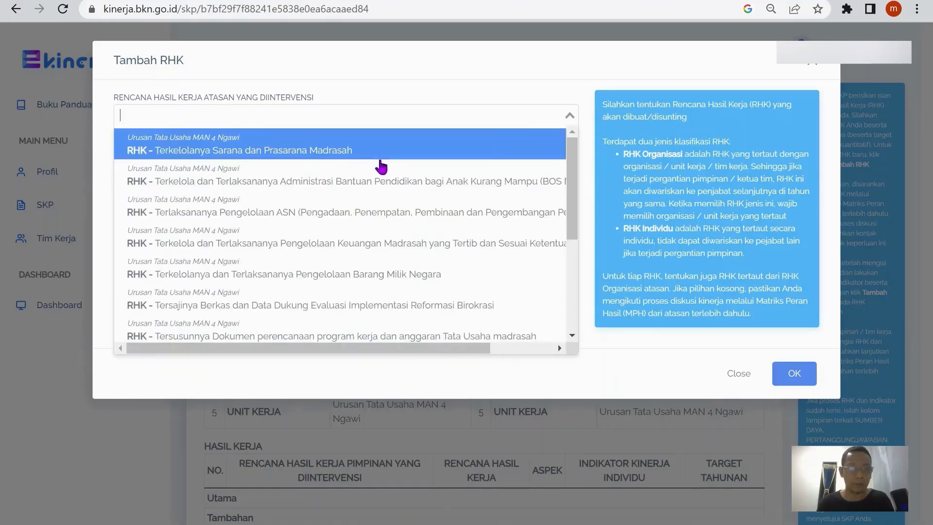
{"action": "left_click", "coordinate": [227, 212]}
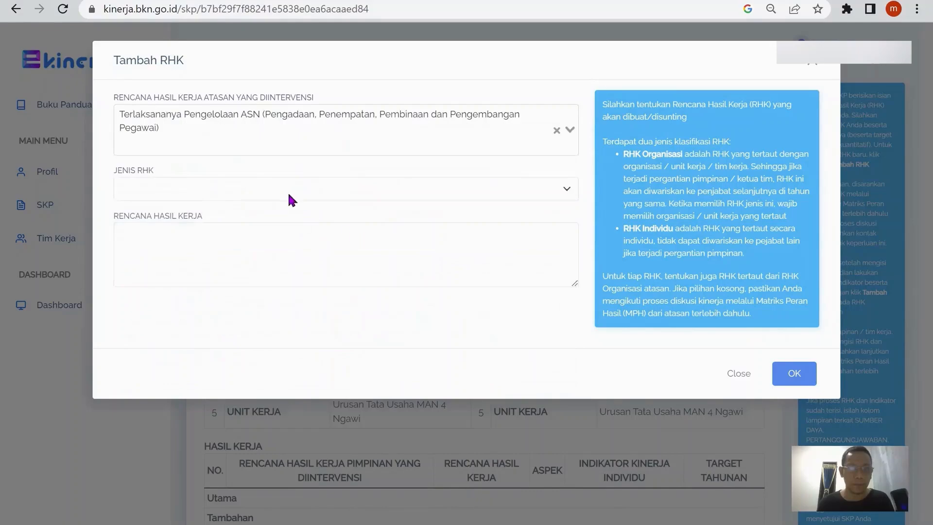
{"action": "left_click", "coordinate": [240, 188]}
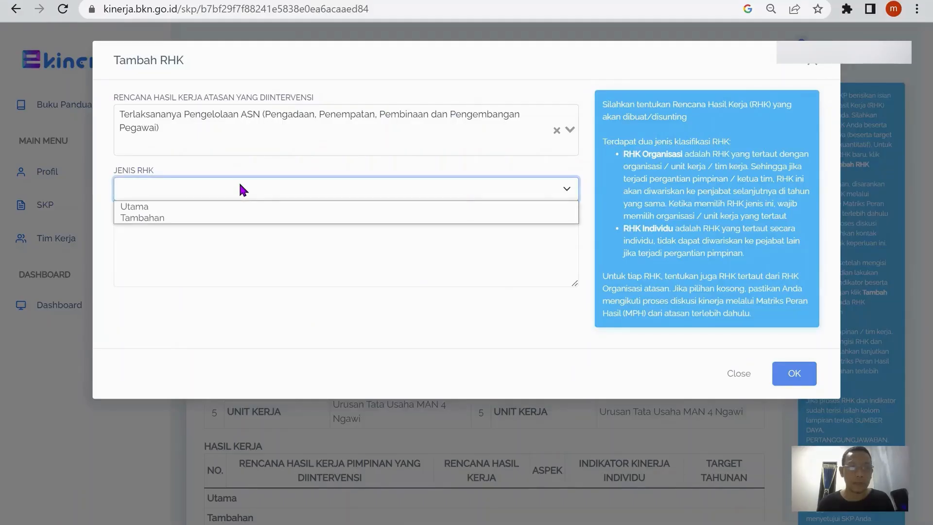
{"action": "left_click", "coordinate": [235, 209]}
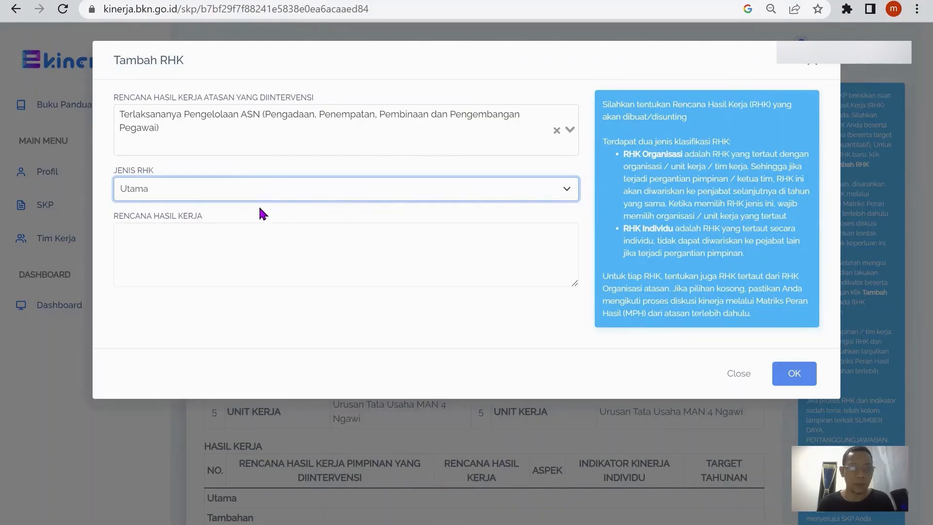
Enter "Tersusunnya Laporan Kepegawaian" from the Excel sheet as the Rencana Hasil Kerja and save the RHK.
{"action": "left_click", "coordinate": [286, 247]}
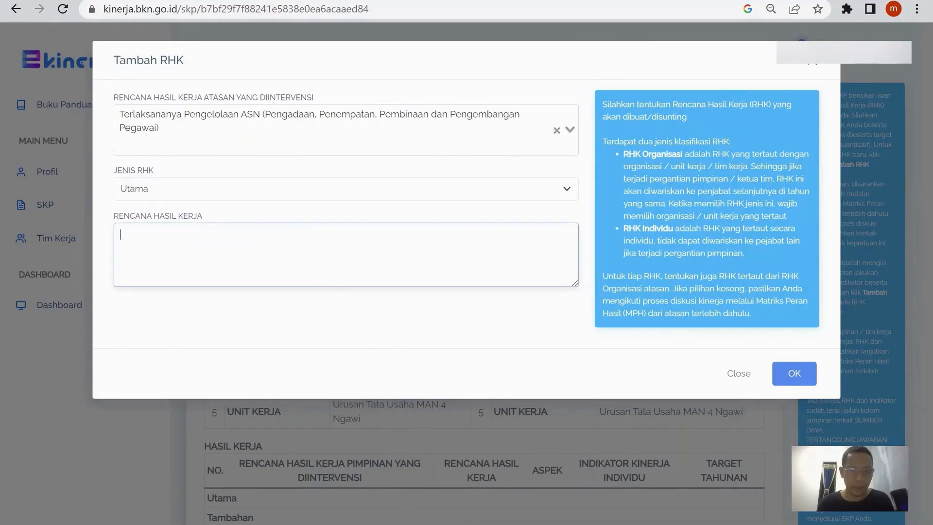
{"action": "key", "text": "alt+Tab"}
{"action": "left_click", "coordinate": [218, 215]}
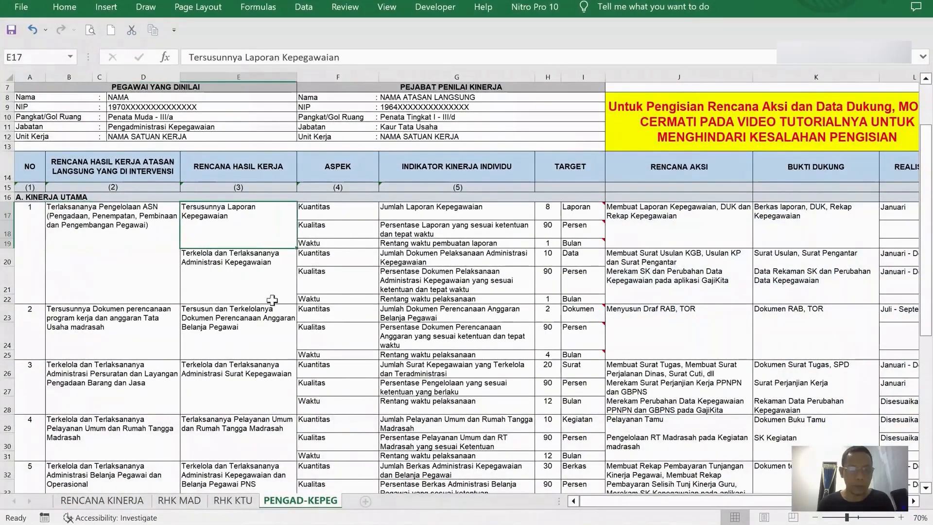
{"action": "key", "text": "alt+Tab"}
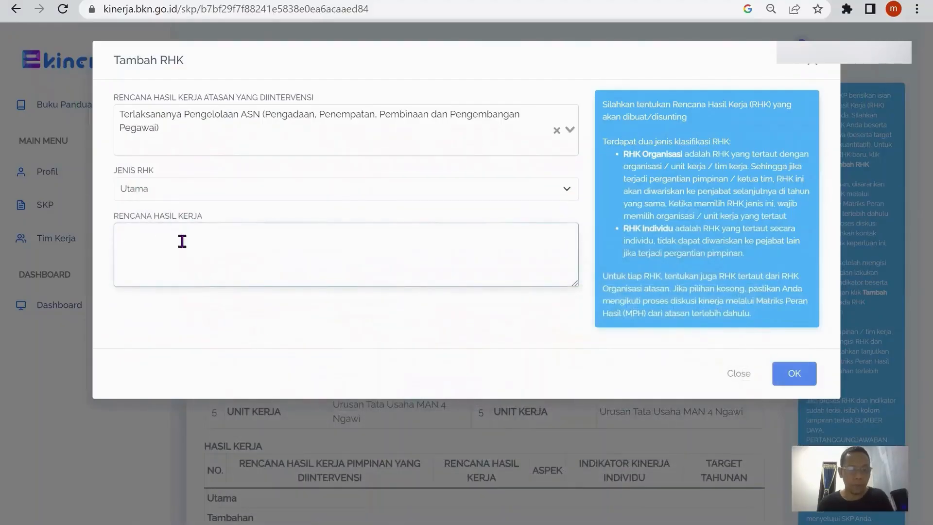
{"action": "key", "text": "ctrl+v"}
{"action": "left_click", "coordinate": [792, 374]}
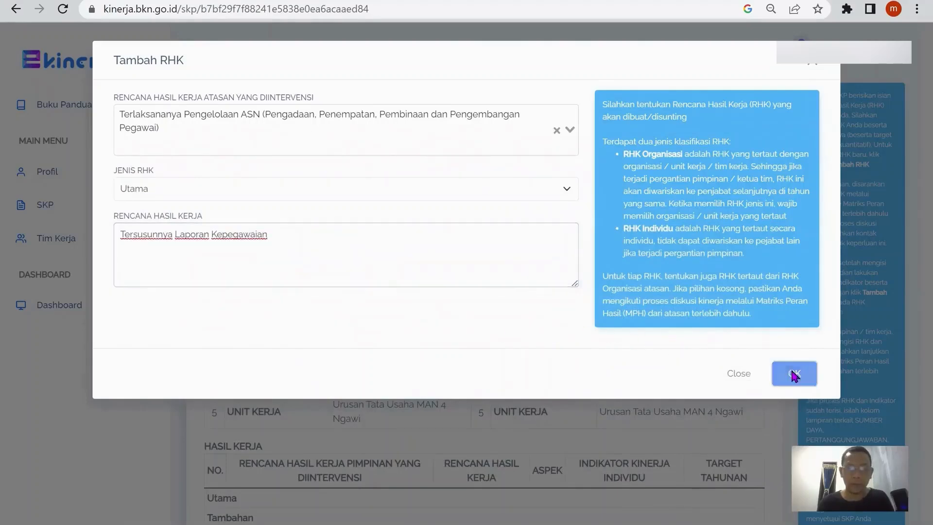
Start another RHK, then switch to Excel and copy cell E20, "Terkelola dan Terlaksananya Administrasi Kepegawaian".
{"action": "scroll", "coordinate": [373, 237], "scroll_direction": "down", "scroll_amount": 2}
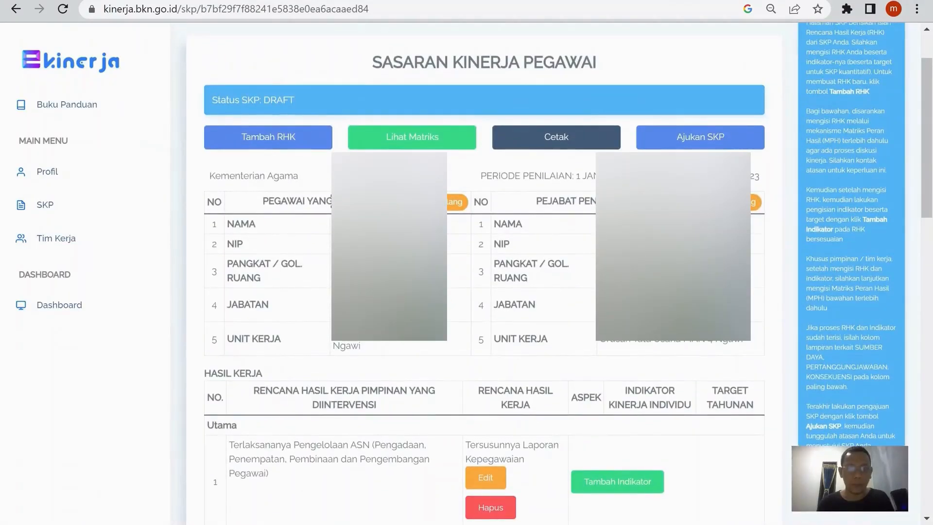
{"action": "left_click", "coordinate": [294, 149]}
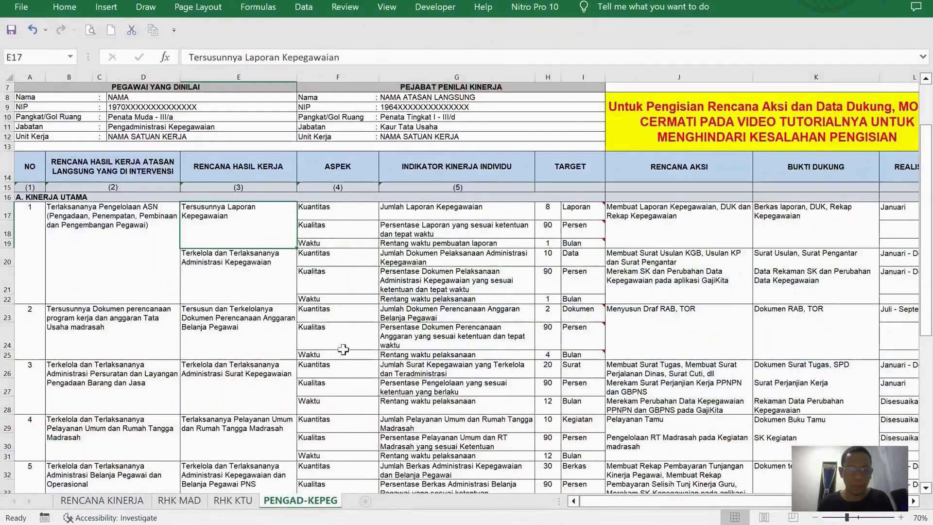
{"action": "left_click", "coordinate": [245, 256]}
{"action": "key", "text": "ctrl+c"}
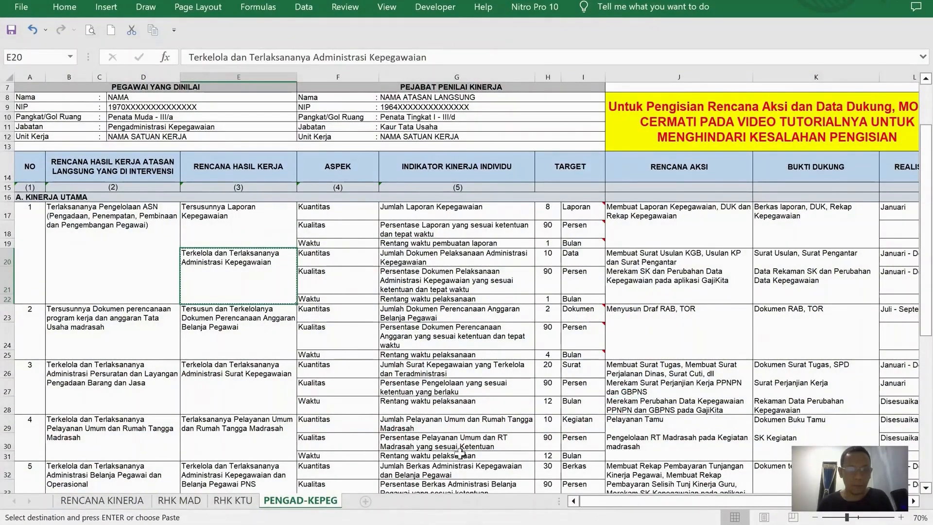
Back in e-Kinerja, link the second RHK to the superior's plan "Terlaksananya Pengelolaan ASN" and set its type to Utama.
{"action": "key", "text": "alt+Tab"}
{"action": "left_click", "coordinate": [215, 118]}
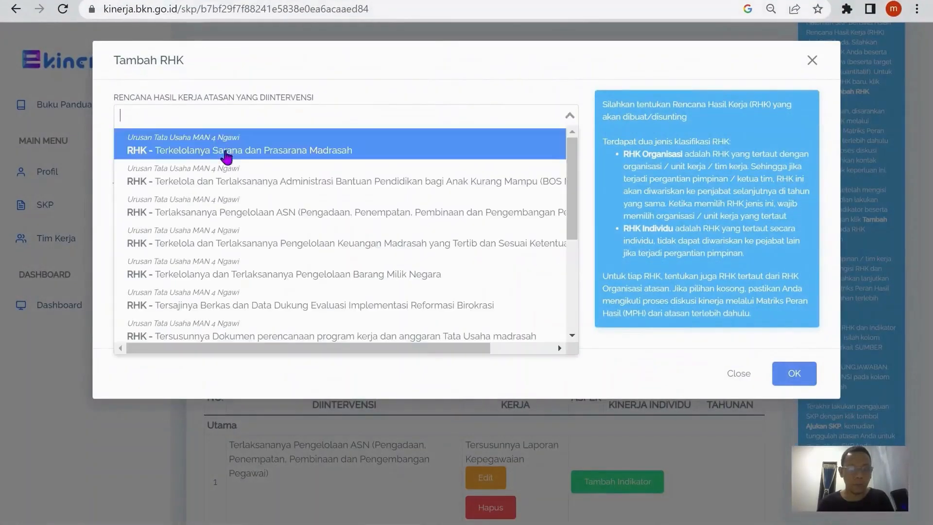
{"action": "left_click", "coordinate": [269, 219]}
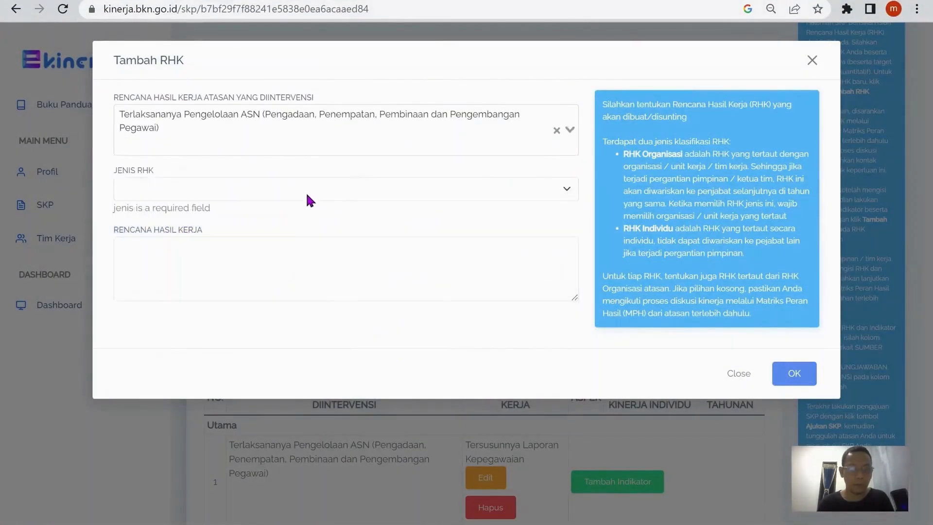
{"action": "left_click", "coordinate": [306, 188]}
{"action": "left_click", "coordinate": [279, 208]}
Paste "Terkelola dan Terlaksananya Administrasi Kepegawaian" as the Rencana Hasil Kerja, remove the trailing blank lines and save the RHK.
{"action": "left_click", "coordinate": [262, 233]}
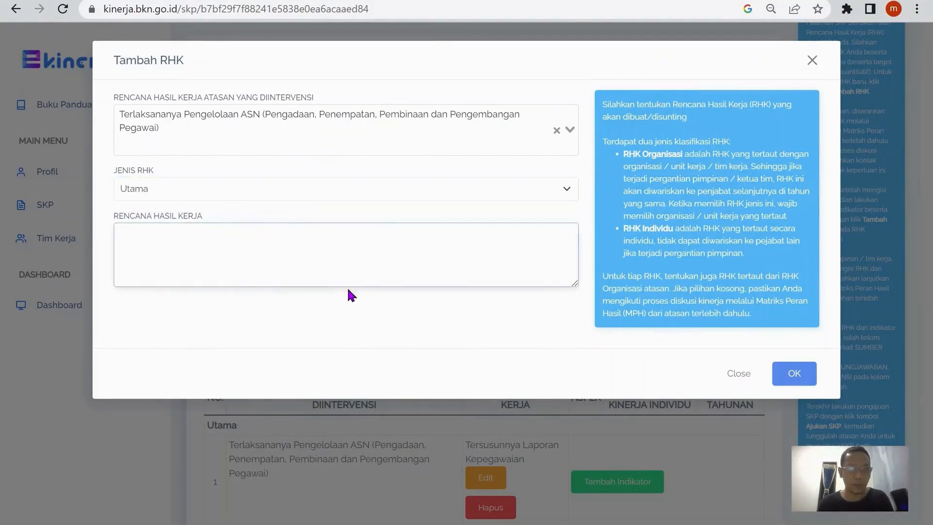
{"action": "key", "text": "ctrl+v"}
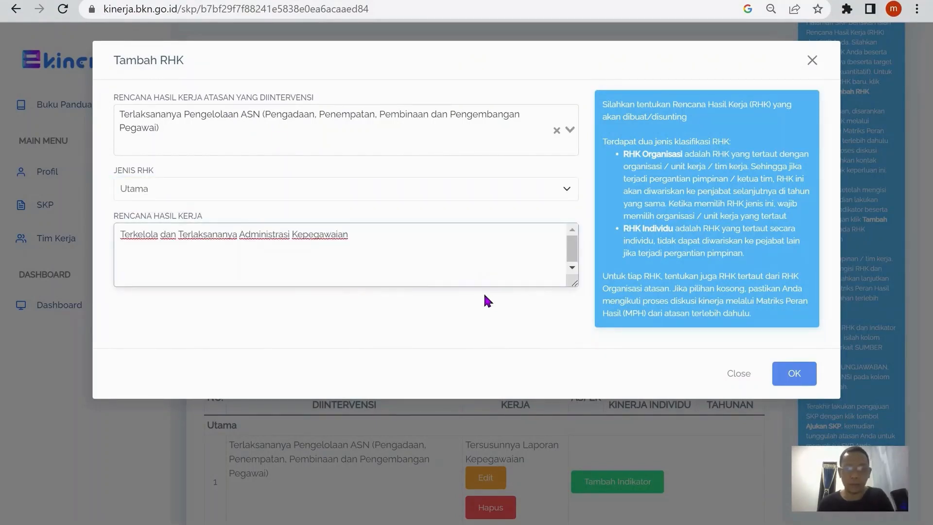
{"action": "key", "text": "BackSpace"}
{"action": "key", "text": "BackSpace"}
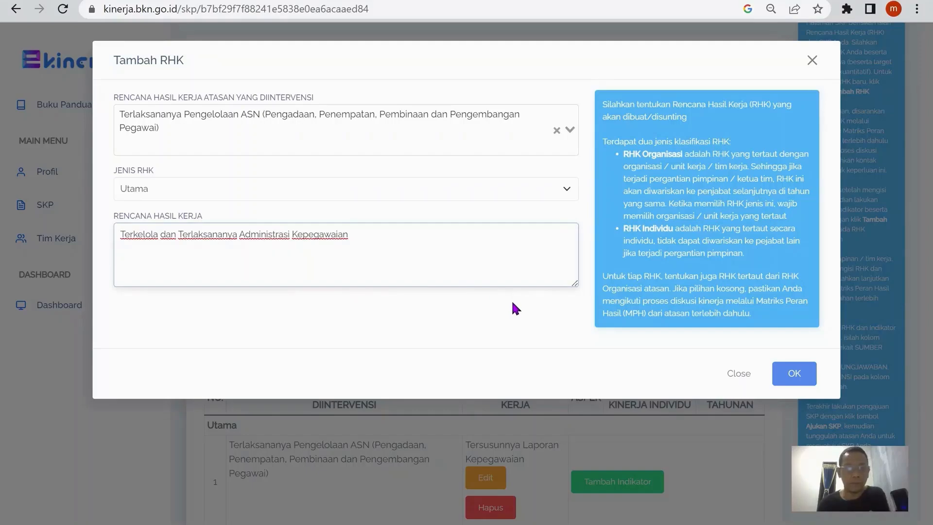
{"action": "left_click", "coordinate": [808, 377]}
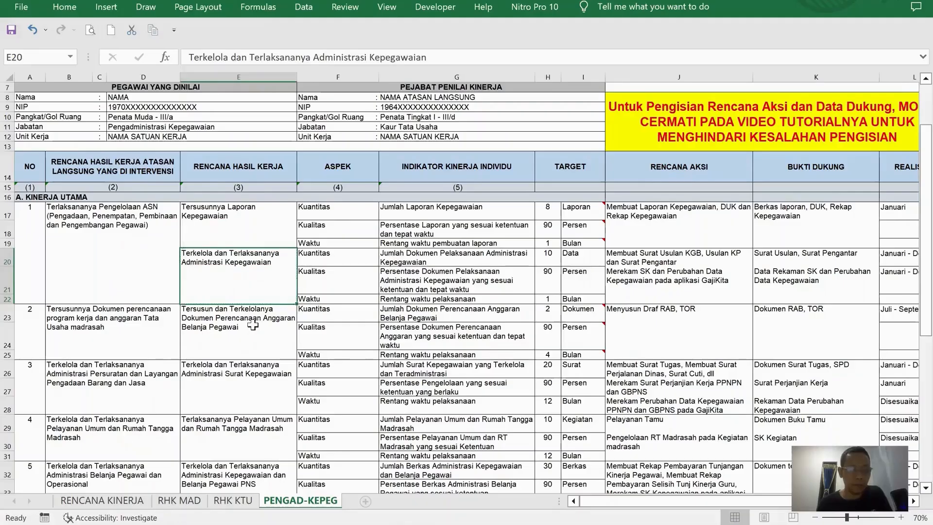
Copy the text "Tersusun dan Terkelolanya Dokumen Perencanaan Anggaran Belanja Pegawai" from cell E23 of the PENGAD-KEPEG sheet.
{"action": "left_click", "coordinate": [254, 323]}
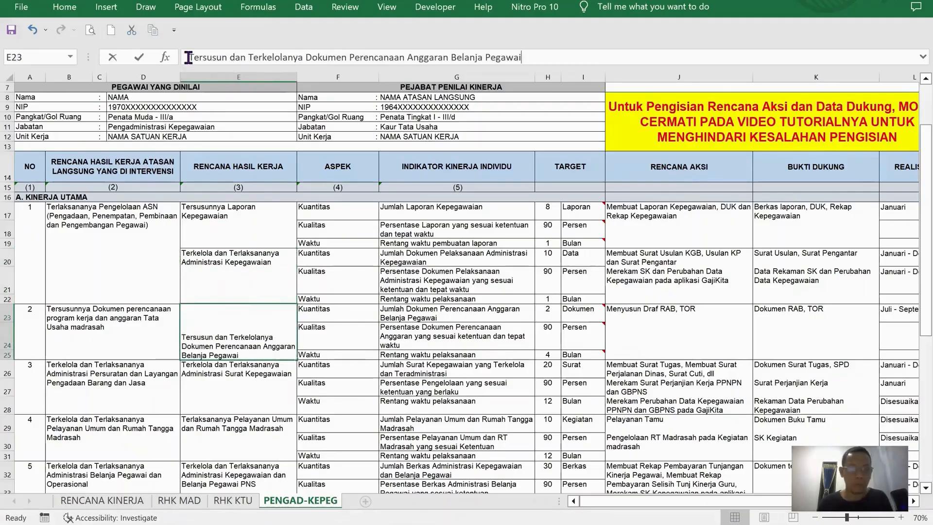
{"action": "triple_click", "coordinate": [222, 61]}
{"action": "key", "text": "Escape"}
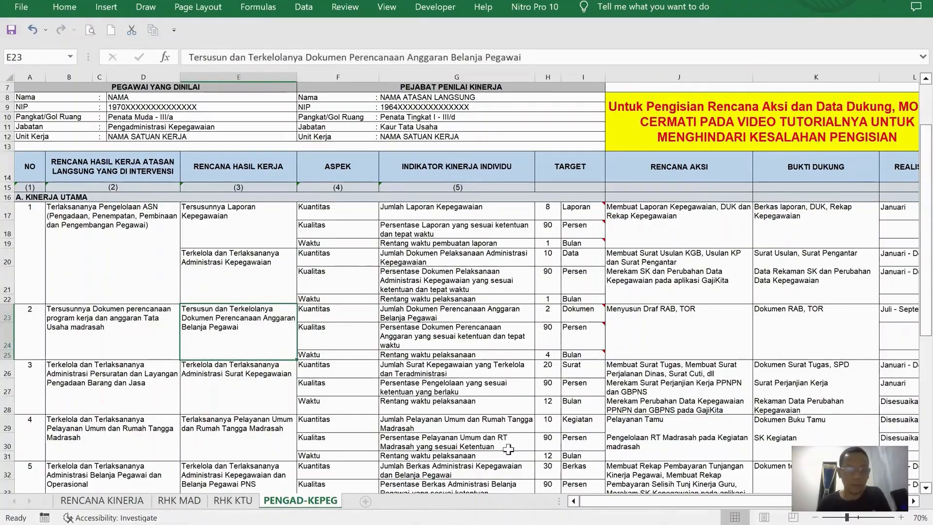
In e-Kinerja, add a Utama RHK under "Tersusunnya Dokumen perencanaan program kerja dan anggaran Tata Usaha madrasah" with the copied text as its Rencana Hasil Kerja.
{"action": "key", "text": "alt+Tab"}
{"action": "left_click", "coordinate": [296, 147]}
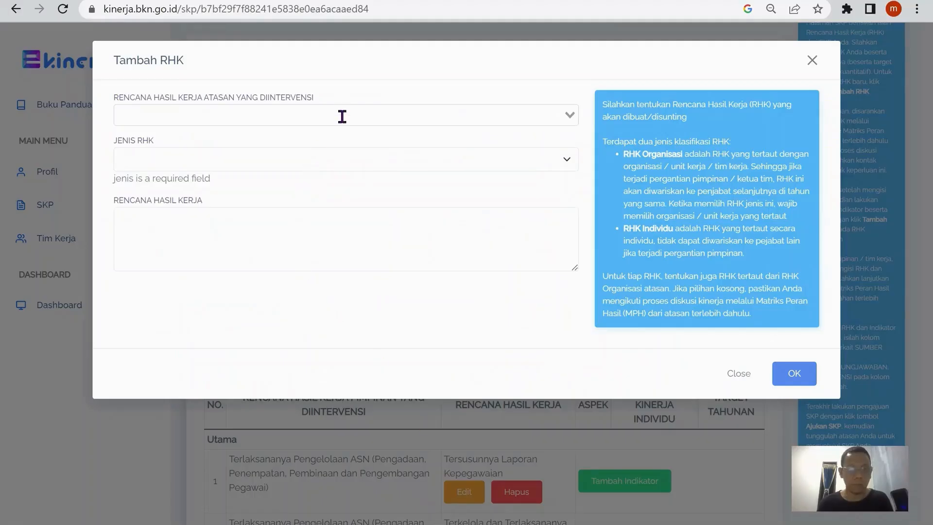
{"action": "left_click", "coordinate": [342, 117]}
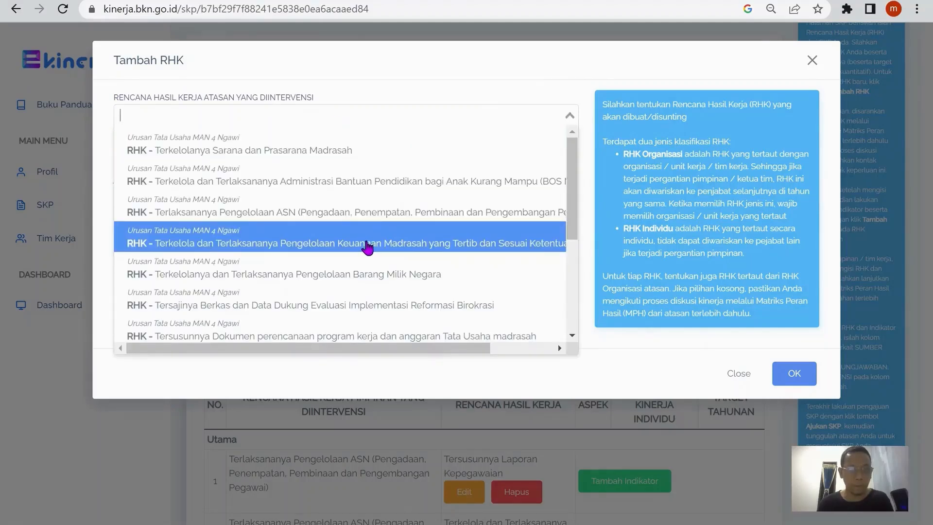
{"action": "scroll", "coordinate": [367, 248], "scroll_direction": "down", "scroll_amount": 2}
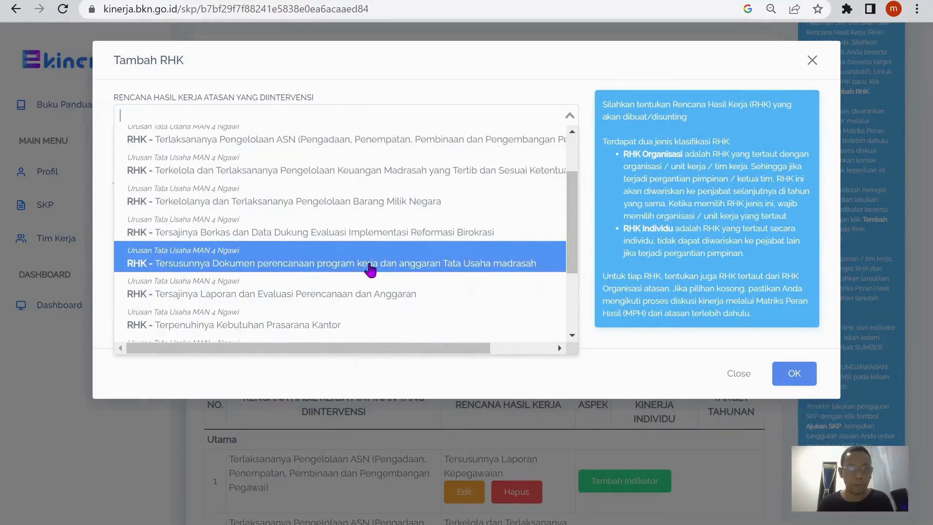
{"action": "left_click", "coordinate": [417, 262]}
{"action": "left_click", "coordinate": [262, 158]}
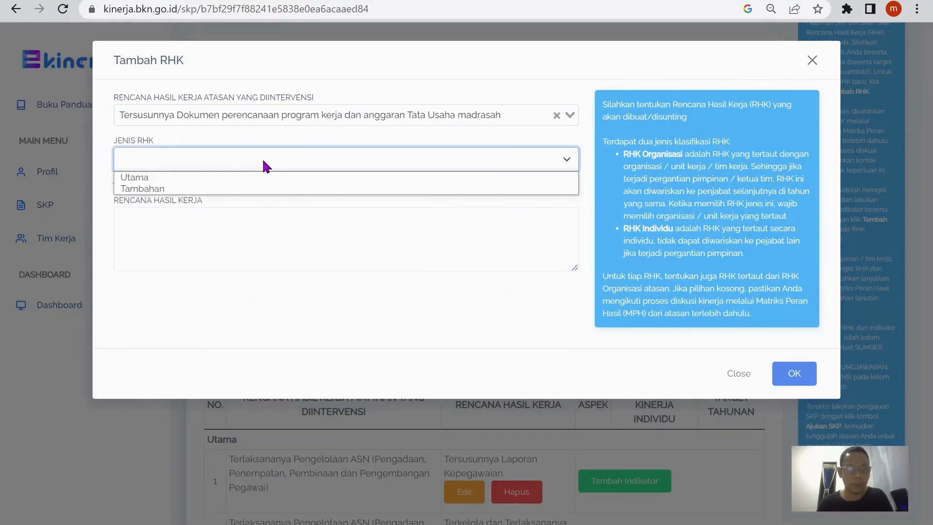
{"action": "left_click", "coordinate": [244, 178]}
{"action": "left_click", "coordinate": [246, 215]}
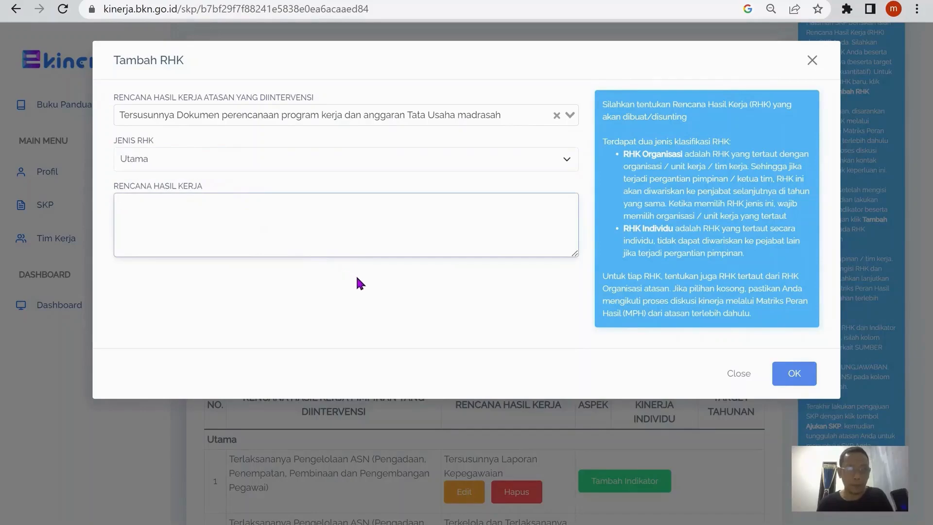
{"action": "key", "text": "ctrl+v"}
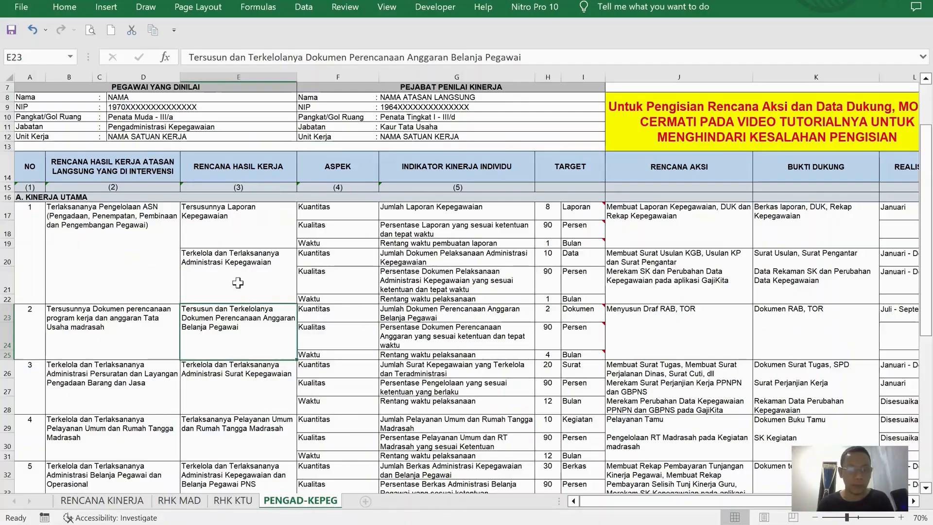
Copy the Rencana Hasil Kerja text "Terkelola dan Terlaksananya Administrasi Surat Kepegawaian" from cell E26 in Excel.
{"action": "left_click", "coordinate": [223, 385]}
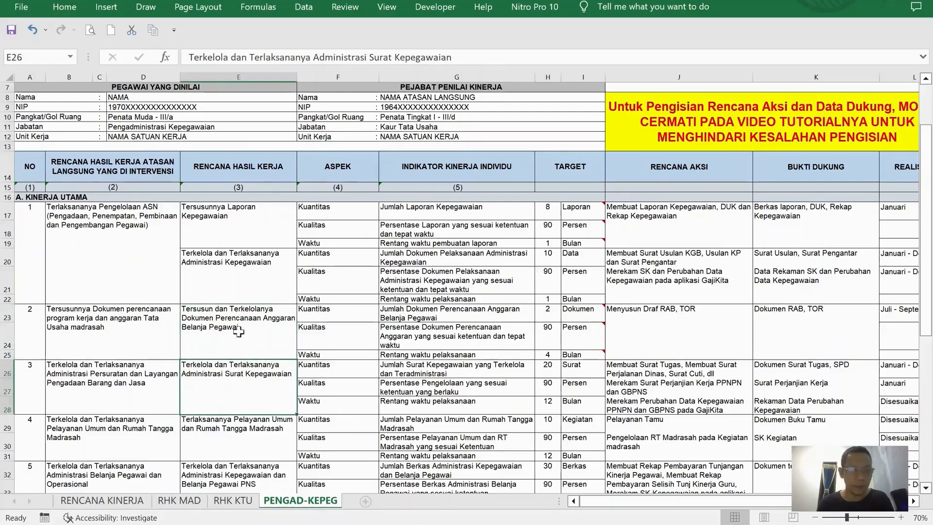
{"action": "left_click_drag", "start_coordinate": [188, 57], "coordinate": [452, 57]}
{"action": "key", "text": "ctrl+c"}
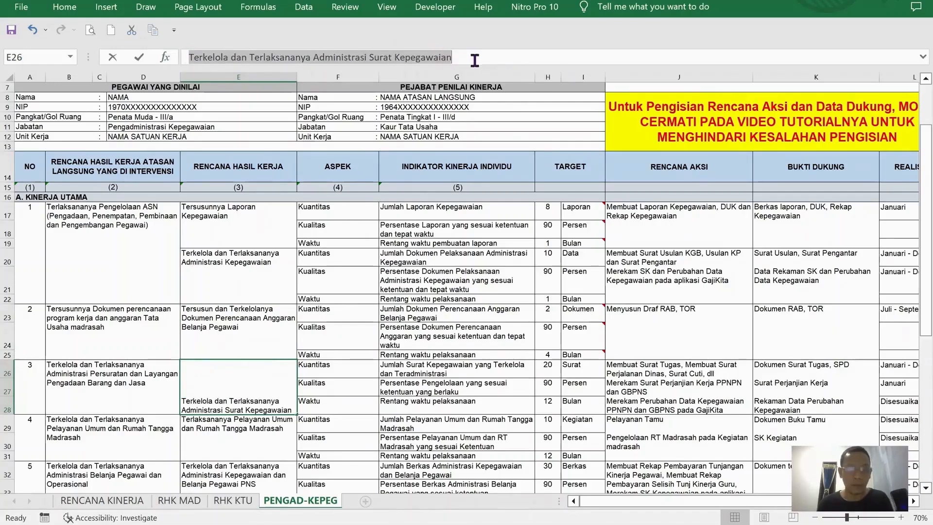
{"action": "key", "text": "Escape"}
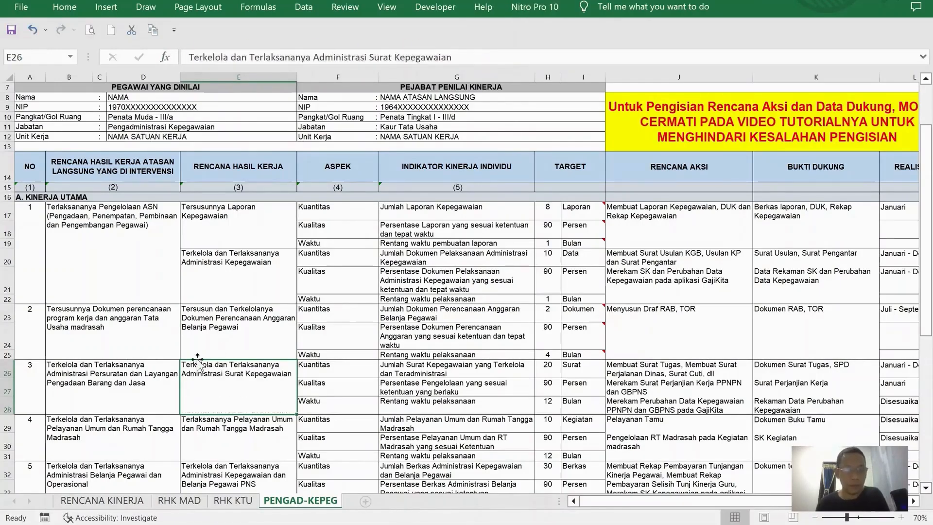
In e-Kinerja, add a Utama RHK under "Terkelola dan Terlaksananya Administrasi Persuratan dan Layangan Pengadaan Barang dan Jasa" with the copied text as its Rencana Hasil Kerja.
{"action": "key", "text": "alt+Tab"}
{"action": "left_click", "coordinate": [311, 143]}
{"action": "left_click", "coordinate": [316, 115]}
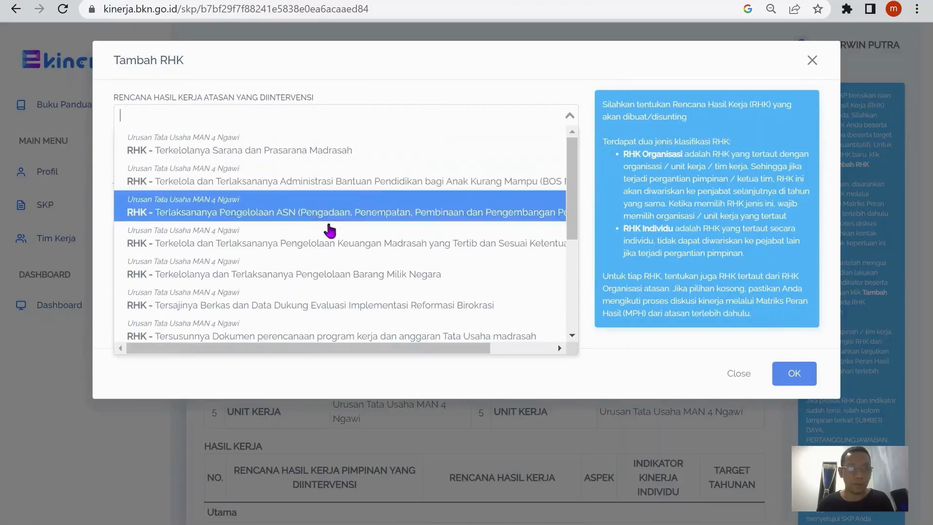
{"action": "scroll", "coordinate": [362, 237], "scroll_direction": "down", "scroll_amount": 5}
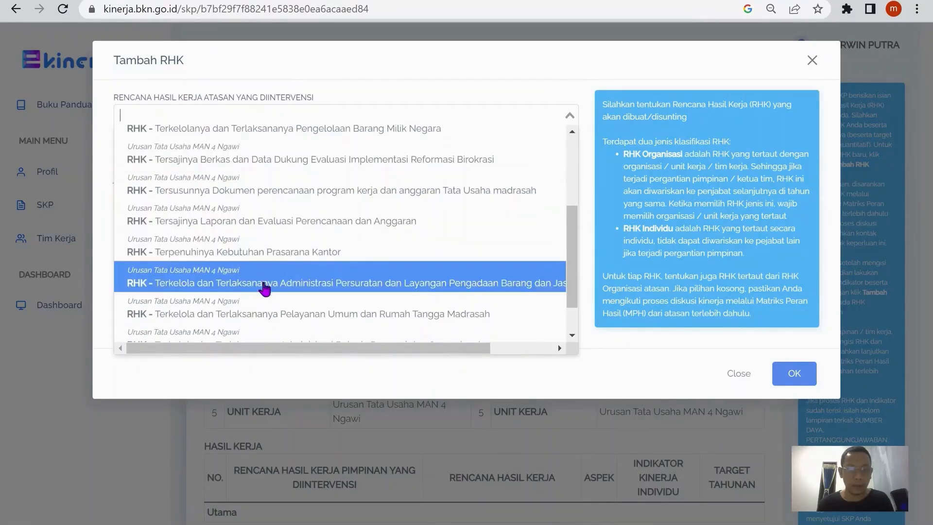
{"action": "left_click", "coordinate": [343, 284]}
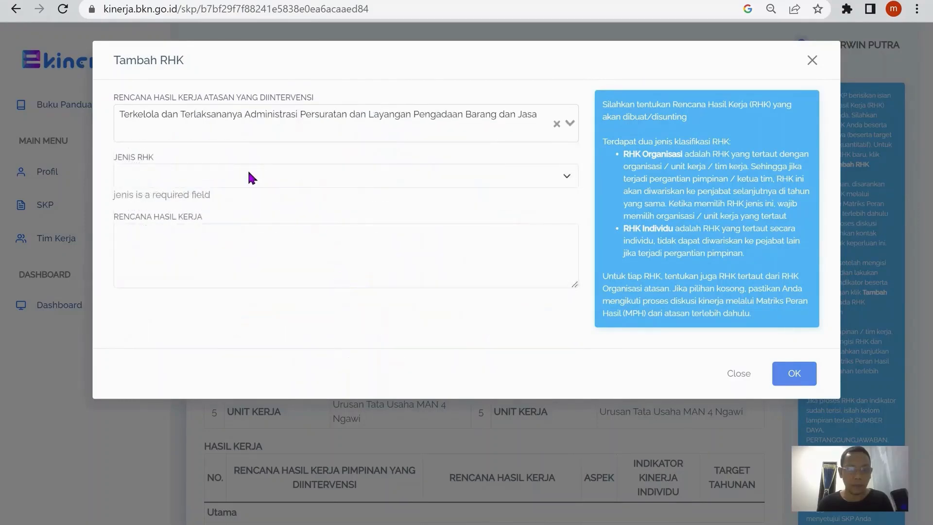
{"action": "left_click", "coordinate": [242, 175]}
{"action": "left_click", "coordinate": [226, 191]}
{"action": "left_click", "coordinate": [252, 239]}
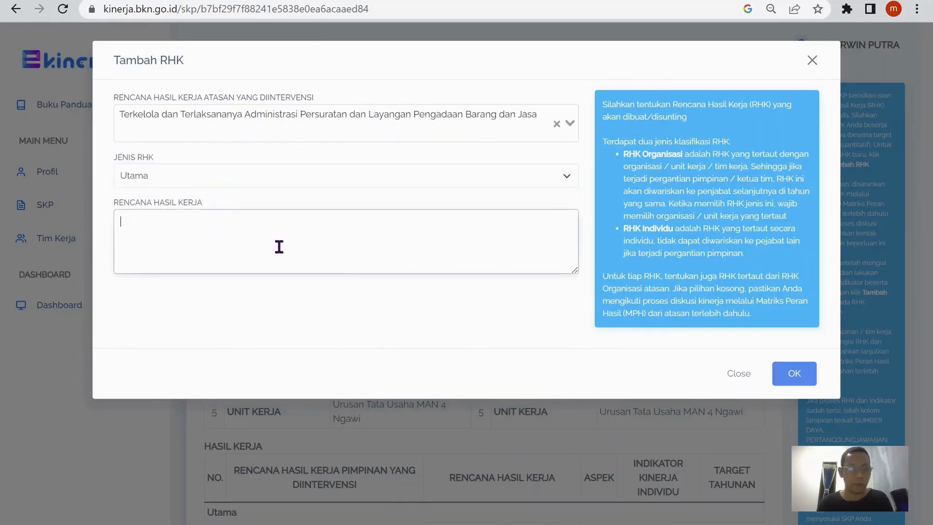
{"action": "key", "text": "ctrl+v"}
{"action": "left_click", "coordinate": [791, 374]}
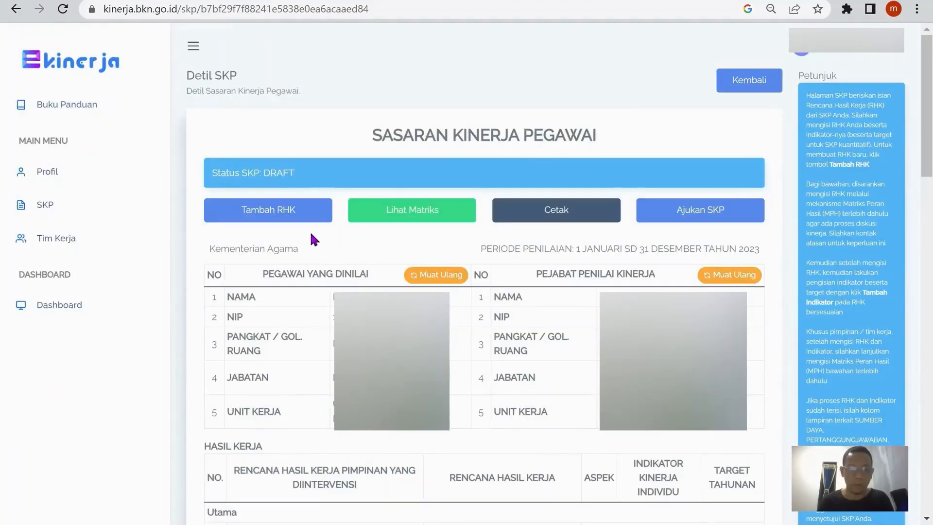
In Excel, copy the Rencana Hasil Kerja text "Terlaksananya Pelayanan Umum dan Rumah Tangga Madrasah" from cell E29.
{"action": "key", "text": "alt+Tab"}
{"action": "scroll", "coordinate": [233, 274], "scroll_direction": "down", "scroll_amount": 4}
{"action": "left_click", "coordinate": [233, 273]}
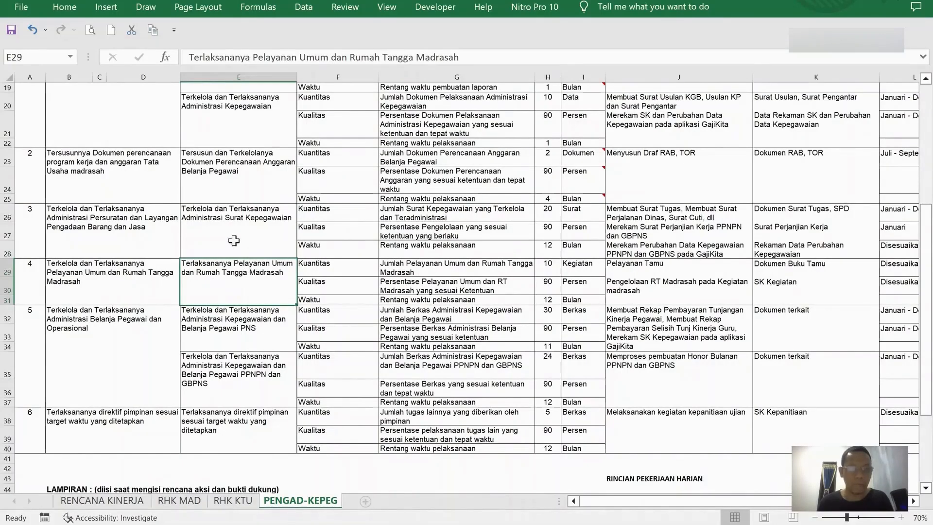
{"action": "left_click_drag", "start_coordinate": [187, 56], "coordinate": [489, 56]}
{"action": "key", "text": "ctrl+c"}
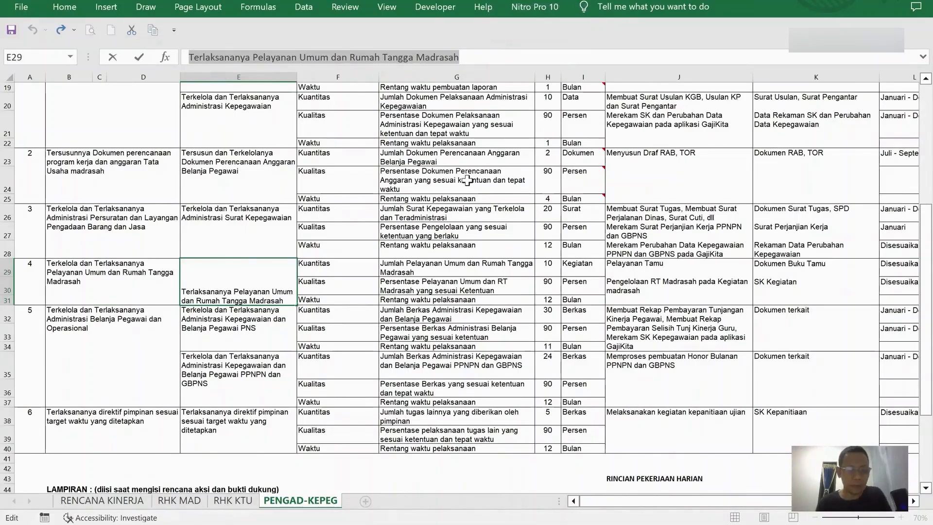
{"action": "key", "text": "Escape"}
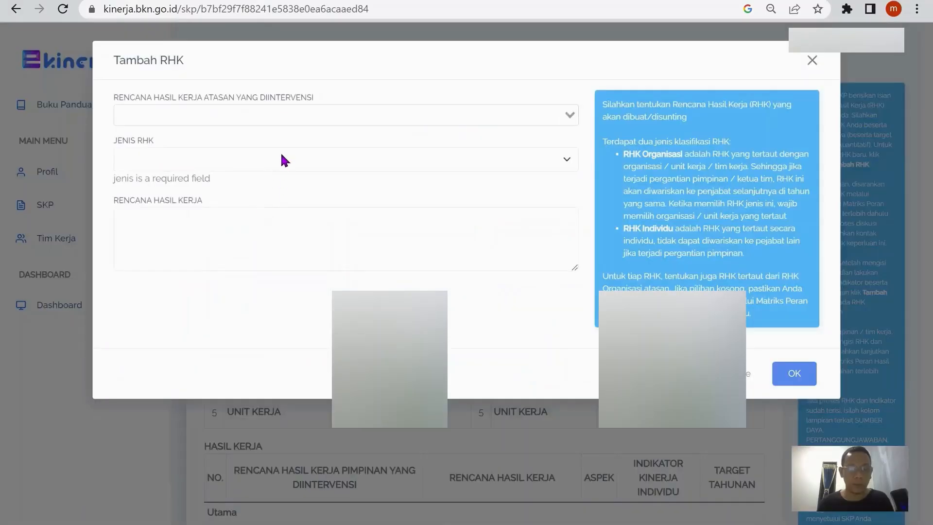
In e-Kinerja, add a Utama RHK under "Terkelola dan Terlaksananya Pelayanan Umum dan Rumah Tangga Madrasah" with the copied text as its Rencana Hasil Kerja.
{"action": "left_click", "coordinate": [292, 115]}
{"action": "scroll", "coordinate": [326, 186], "scroll_direction": "down", "scroll_amount": 3}
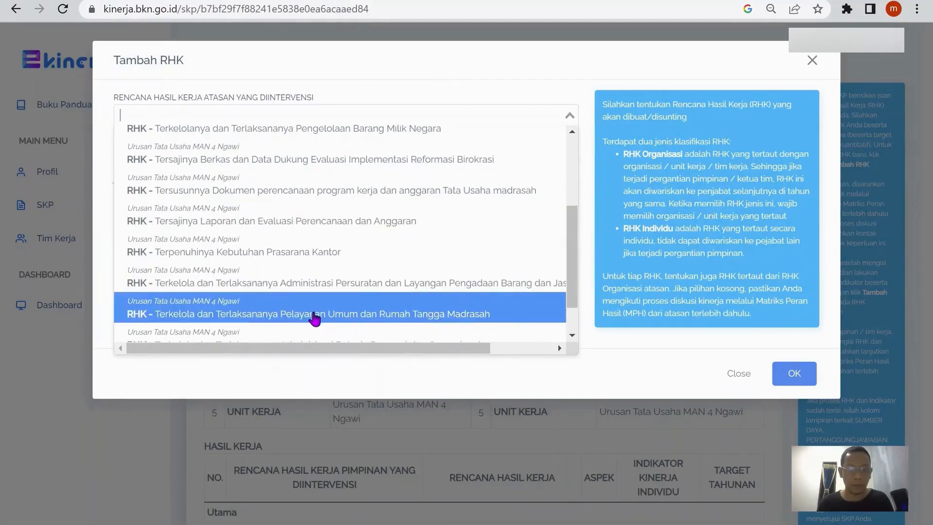
{"action": "left_click", "coordinate": [314, 311]}
{"action": "left_click", "coordinate": [340, 160]}
{"action": "left_click", "coordinate": [260, 175]}
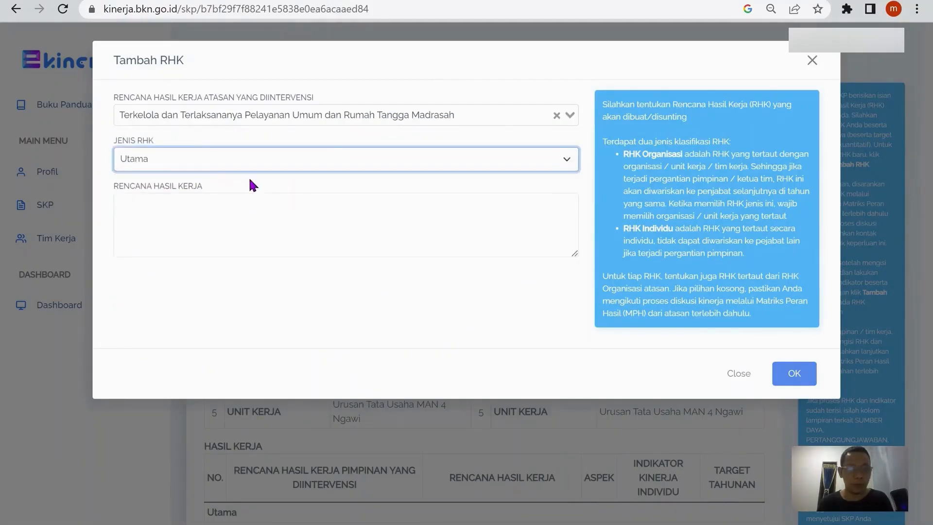
{"action": "left_click", "coordinate": [247, 210]}
{"action": "key", "text": "ctrl+v"}
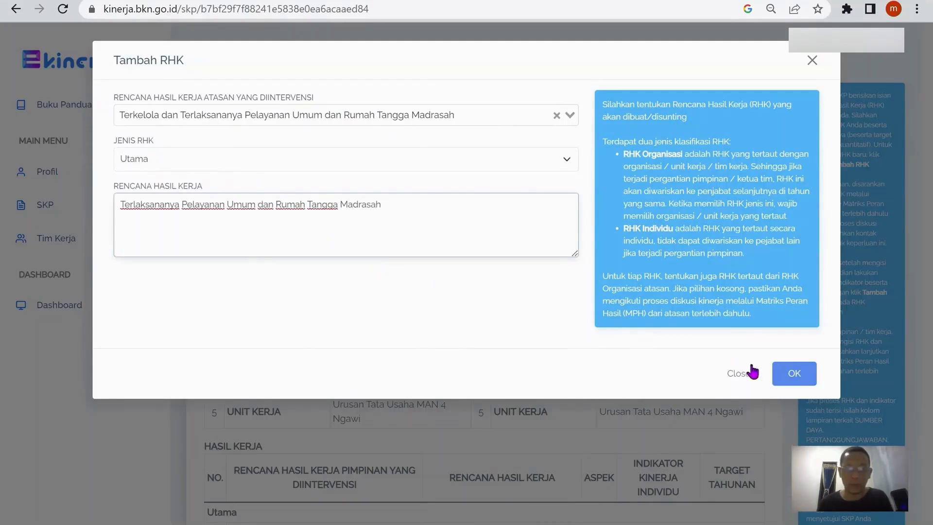
{"action": "left_click", "coordinate": [807, 380]}
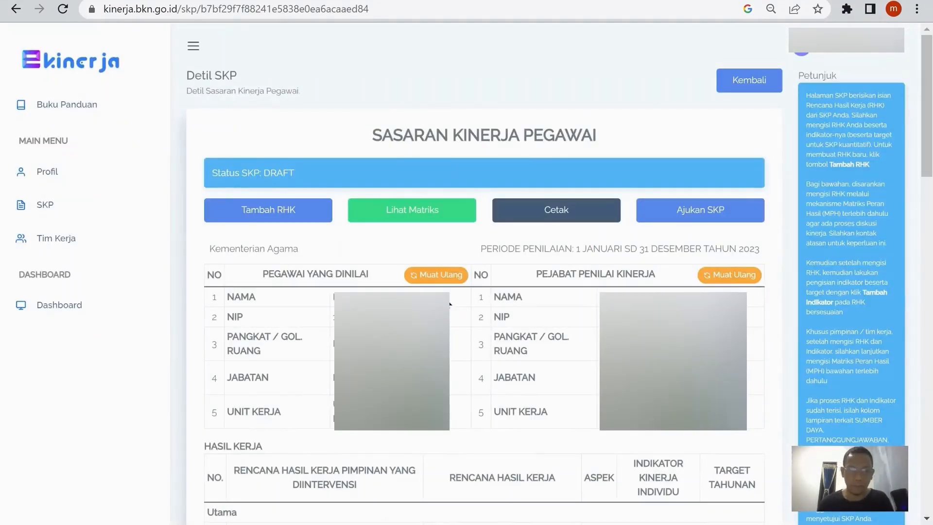
In Excel, copy the text "Terkelola dan Terlaksananya Administrasi Kepegawaian dan Belanja Pegawai PNS" from cell E32.
{"action": "left_click", "coordinate": [421, 524]}
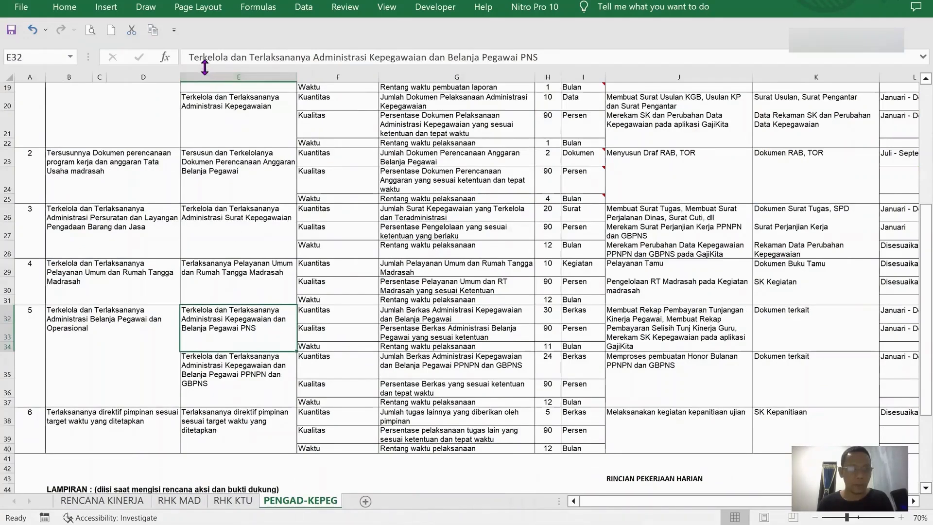
{"action": "left_click_drag", "start_coordinate": [188, 56], "coordinate": [539, 58]}
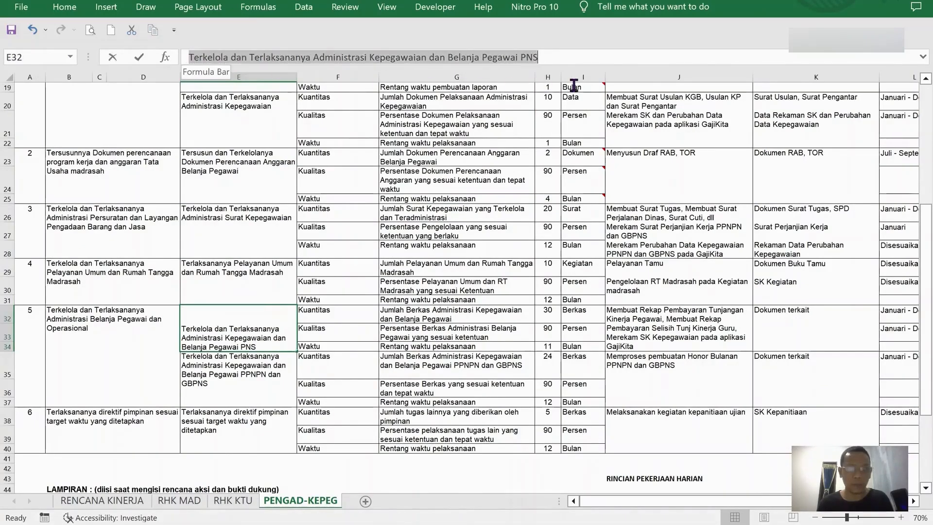
{"action": "key", "text": "Escape"}
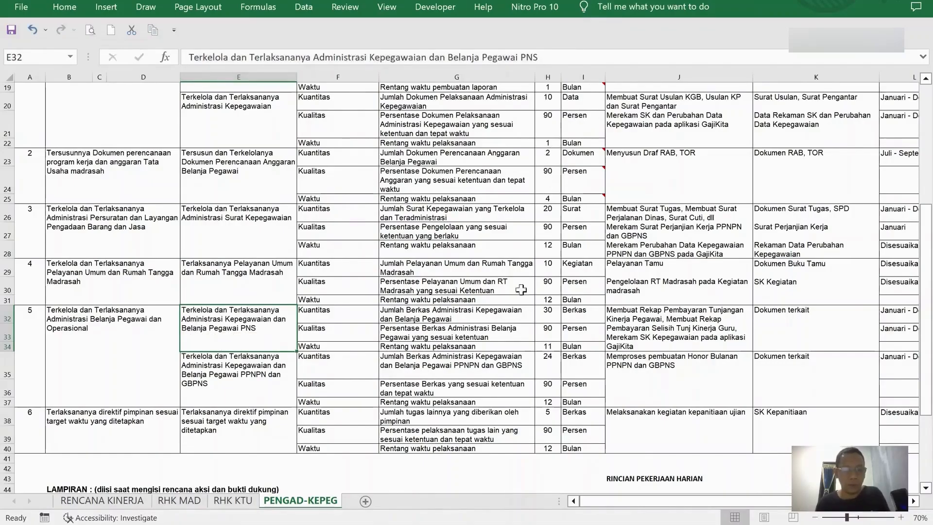
In e-Kinerja, add a Utama RHK under "Terkelola dan Terlaksananya Administrasi Belanja Pegawai dan Operasional" with the copied PNS text as its Rencana Hasil Kerja.
{"action": "key", "text": "alt+Tab"}
{"action": "left_click", "coordinate": [264, 211]}
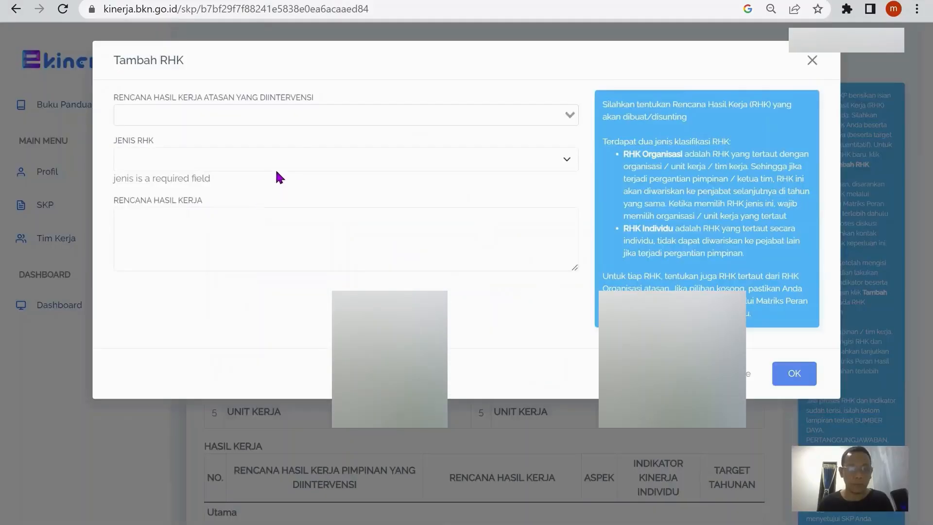
{"action": "left_click", "coordinate": [255, 115]}
{"action": "scroll", "coordinate": [380, 243], "scroll_direction": "down", "scroll_amount": 1}
{"action": "scroll", "coordinate": [451, 208], "scroll_direction": "down", "scroll_amount": 3}
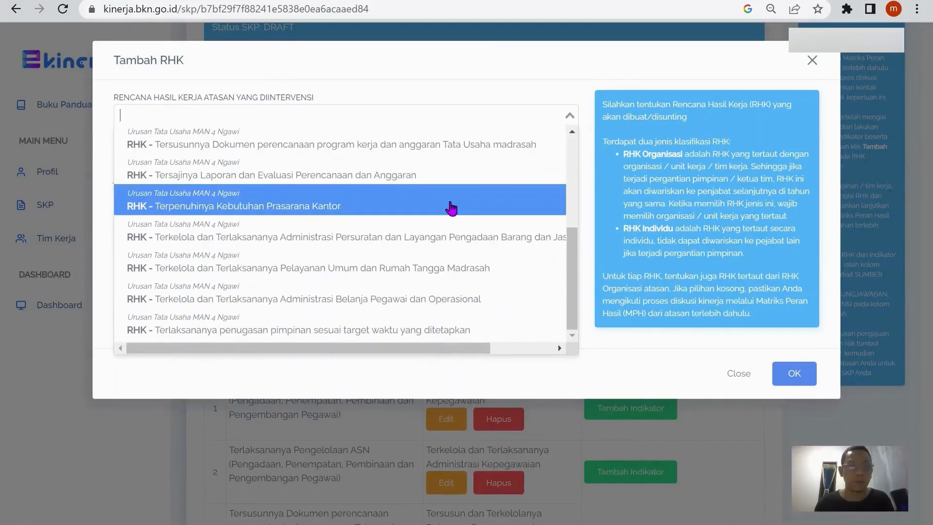
{"action": "left_click", "coordinate": [359, 297]}
{"action": "left_click", "coordinate": [323, 160]}
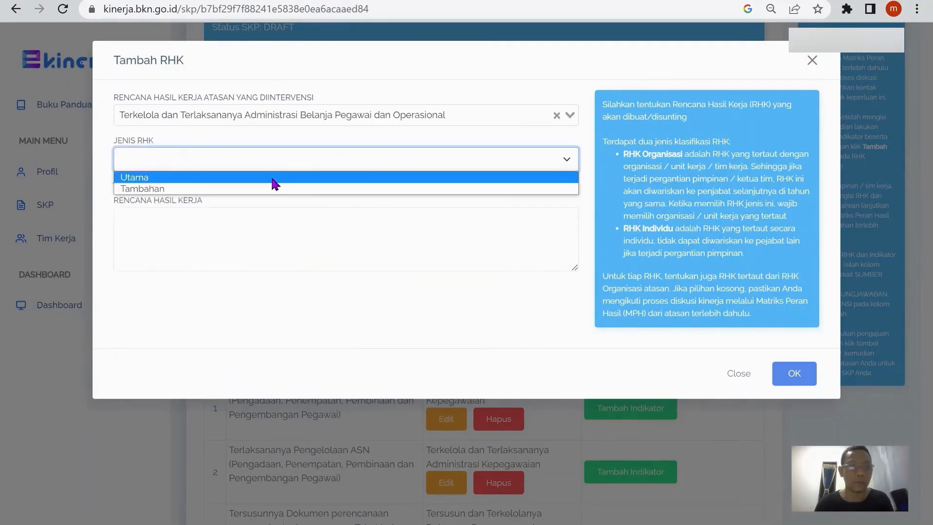
{"action": "left_click", "coordinate": [270, 179]}
{"action": "left_click", "coordinate": [303, 232]}
{"action": "type", "text": "Terkelola dan Terlaksananya Administrasi Kepegawaian dan Belanja Pegawai (KG)"}
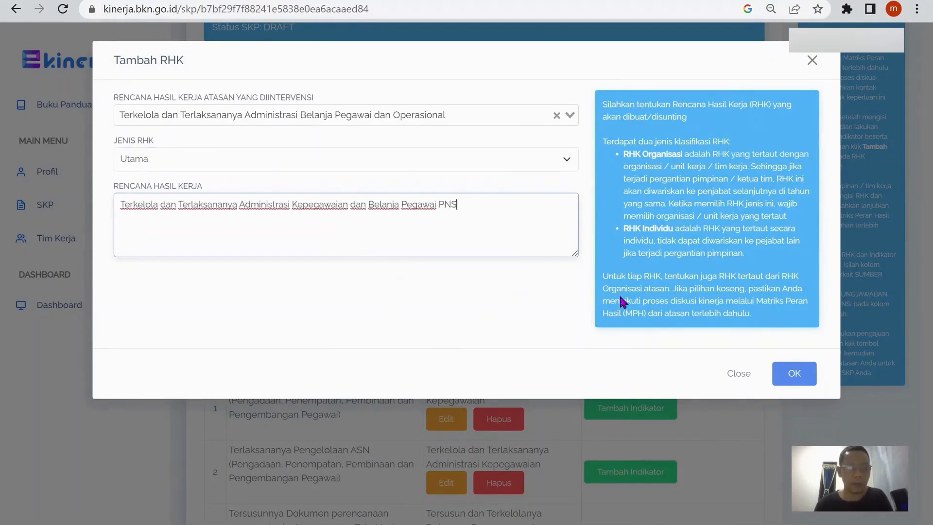
{"action": "left_click", "coordinate": [802, 372]}
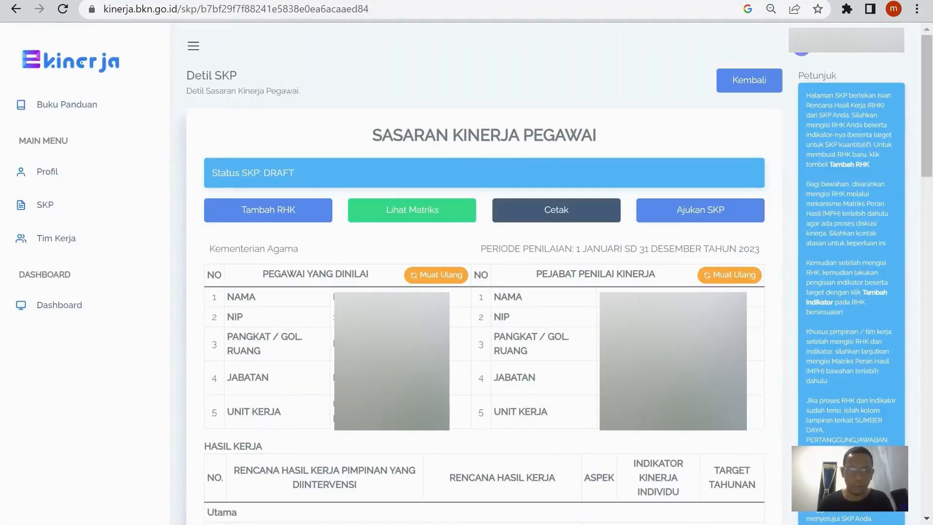
In Excel, copy the text "Terkelola dan Terlaksananya Administrasi Kepegawaian dan Belanja Pegawai PPNPN dan GBPNS" from cell E35.
{"action": "key", "text": "alt+Tab"}
{"action": "scroll", "coordinate": [291, 323], "scroll_direction": "down", "scroll_amount": 6}
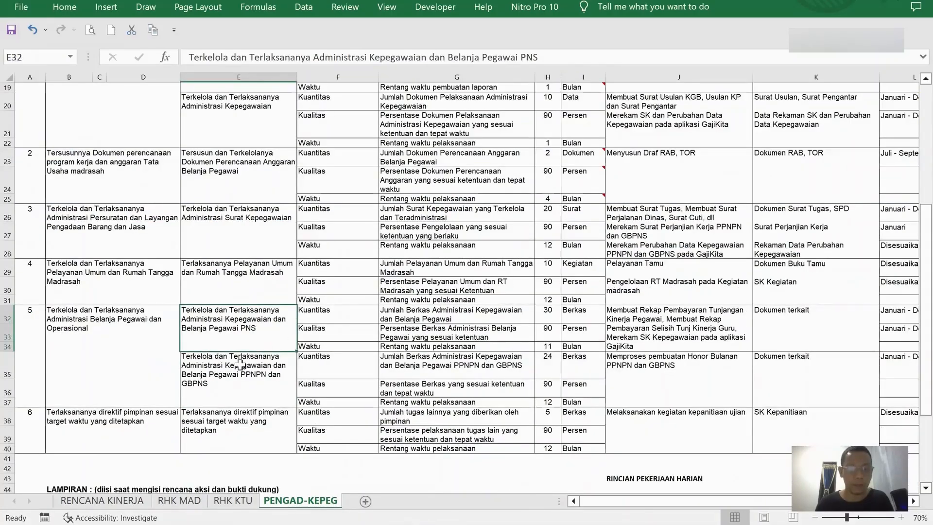
{"action": "left_click", "coordinate": [241, 364]}
{"action": "left_click_drag", "start_coordinate": [184, 61], "coordinate": [711, 64]}
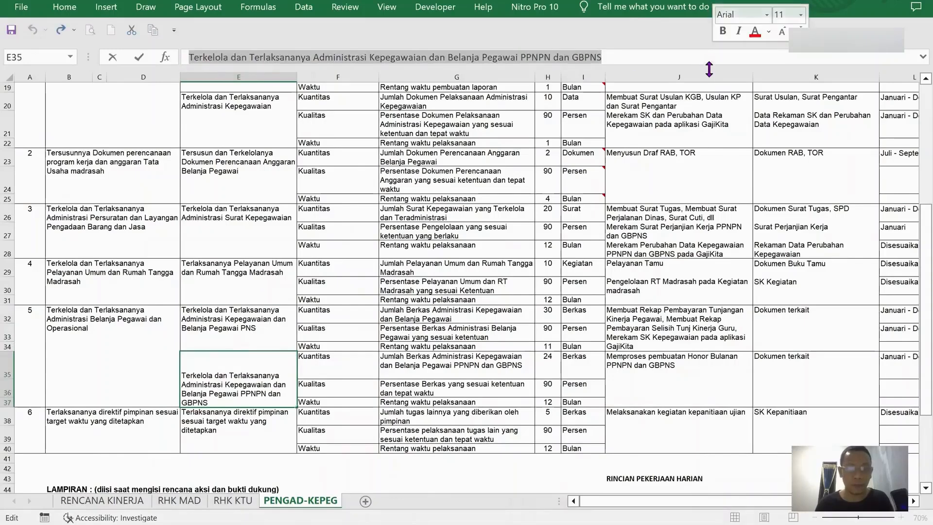
{"action": "key", "text": "ctrl+c"}
{"action": "key", "text": "Escape"}
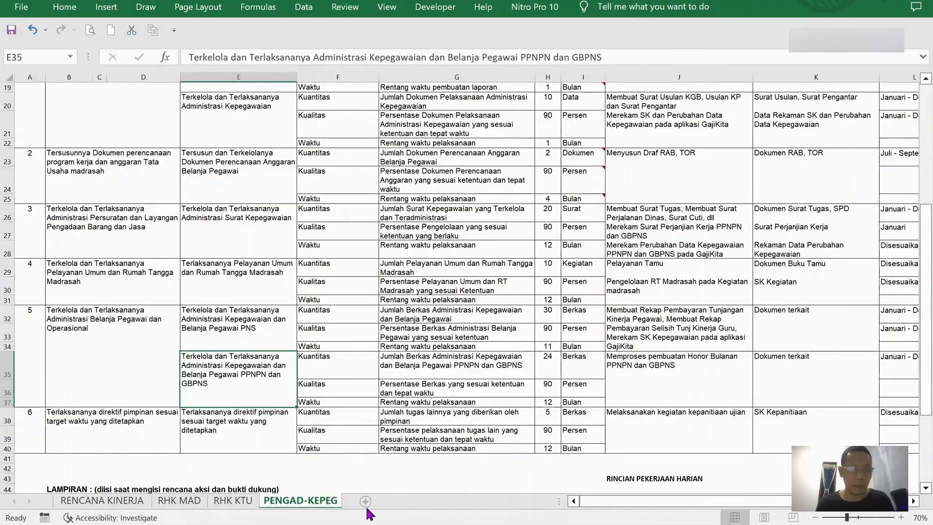
In e-Kinerja, add another Utama RHK under "Terkelola dan Terlaksananya Administrasi Belanja Pegawai dan Operasional" with the copied PPNPN dan GBPNS text as its Rencana Hasil Kerja.
{"action": "left_click", "coordinate": [379, 524]}
{"action": "left_click", "coordinate": [261, 208]}
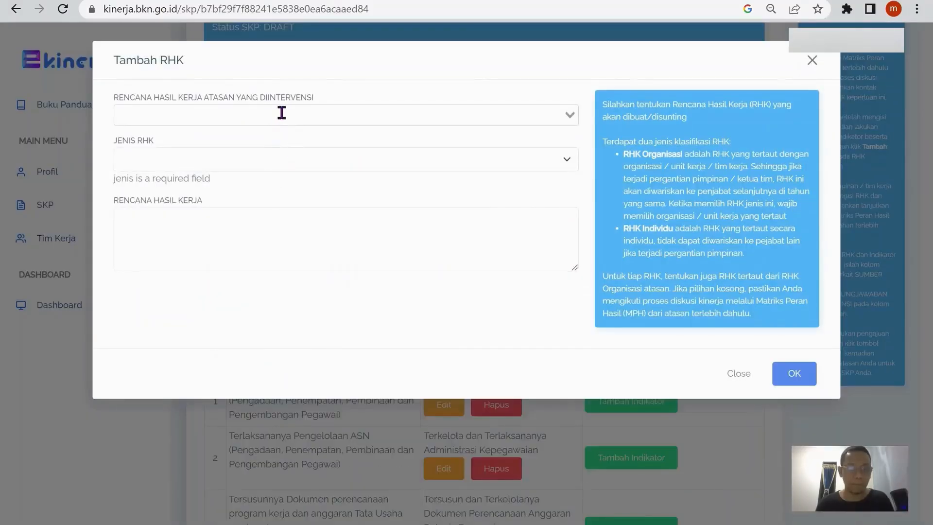
{"action": "left_click", "coordinate": [279, 112]}
{"action": "scroll", "coordinate": [298, 243], "scroll_direction": "down", "scroll_amount": 4}
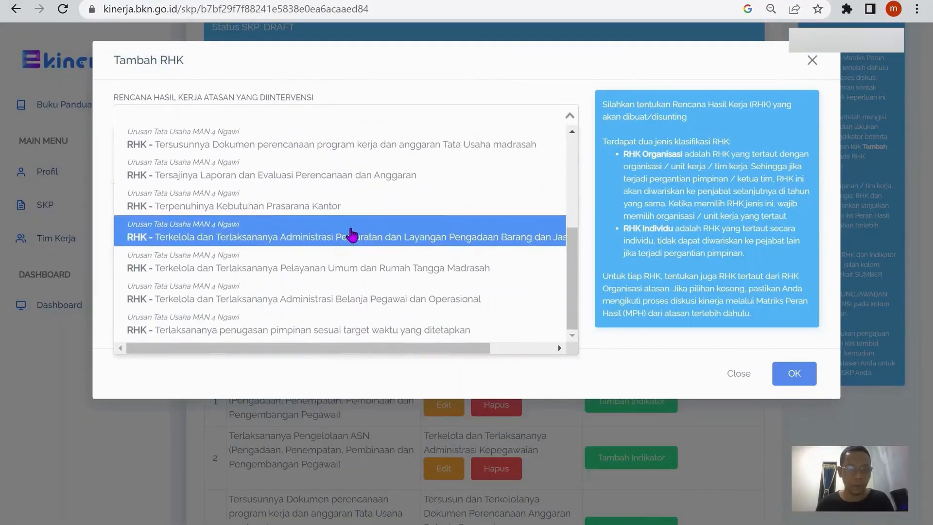
{"action": "left_click", "coordinate": [340, 299]}
{"action": "left_click", "coordinate": [283, 160]}
{"action": "left_click", "coordinate": [224, 177]}
{"action": "left_click", "coordinate": [270, 204]}
{"action": "key", "text": "ctrl+v"}
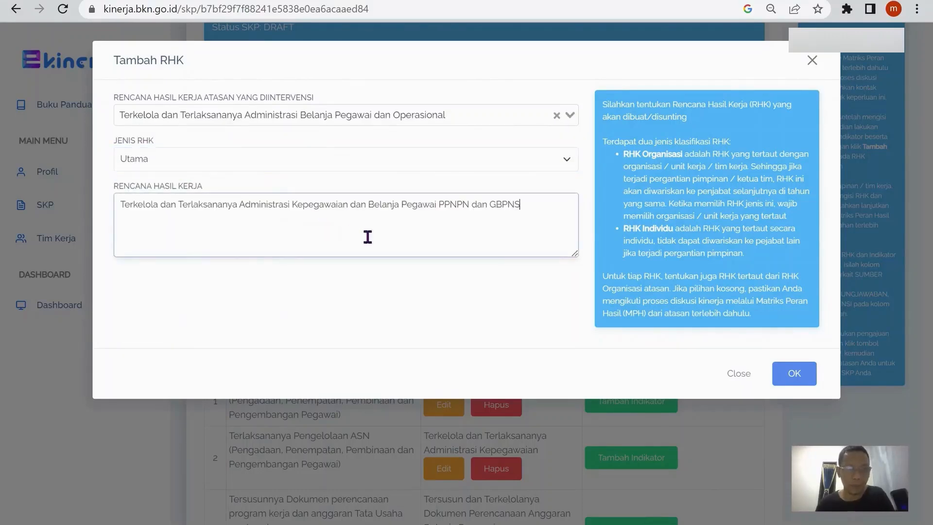
{"action": "left_click", "coordinate": [787, 374]}
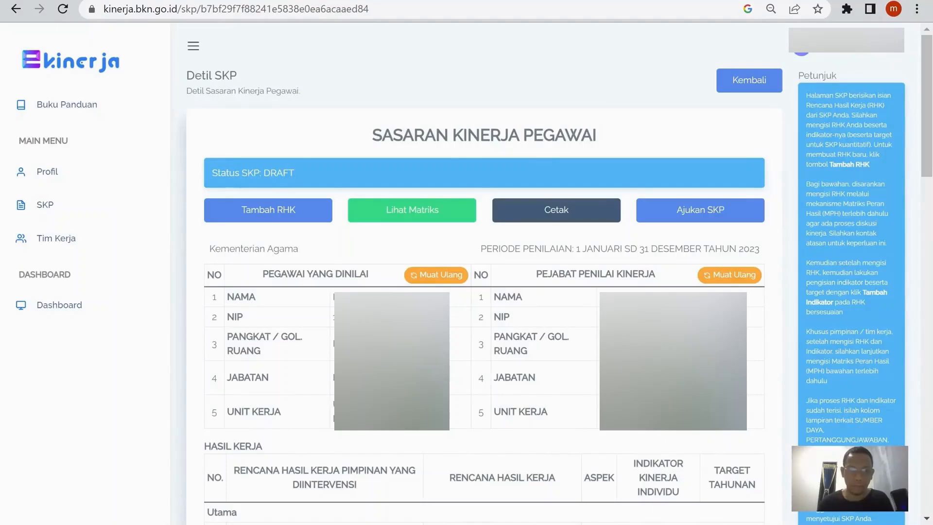
In Excel, review the action plan and evidence in row 38 and copy "Terlaksananya direktif pimpinan sesuai target waktu yang ditetapkan" from cell E38.
{"action": "key", "text": "alt+Tab"}
{"action": "scroll", "coordinate": [249, 376], "scroll_direction": "down", "scroll_amount": 5}
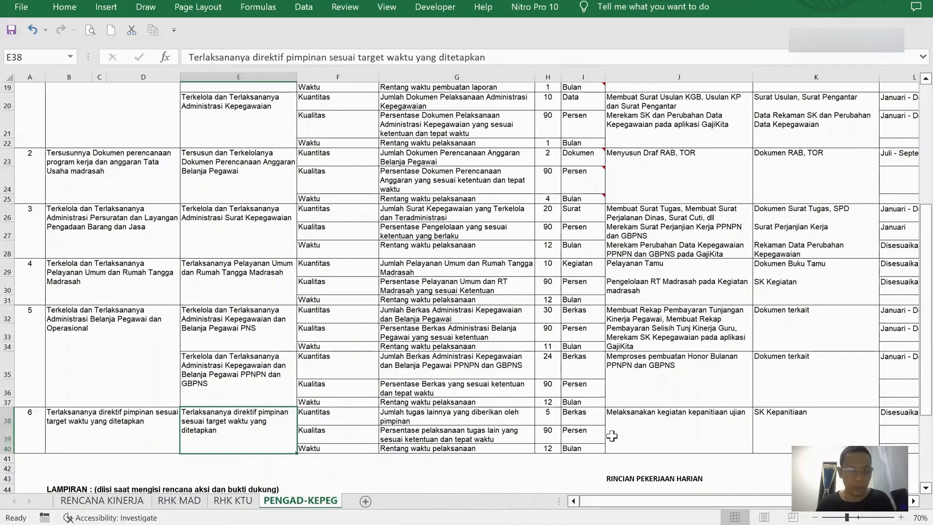
{"action": "left_click", "coordinate": [665, 416]}
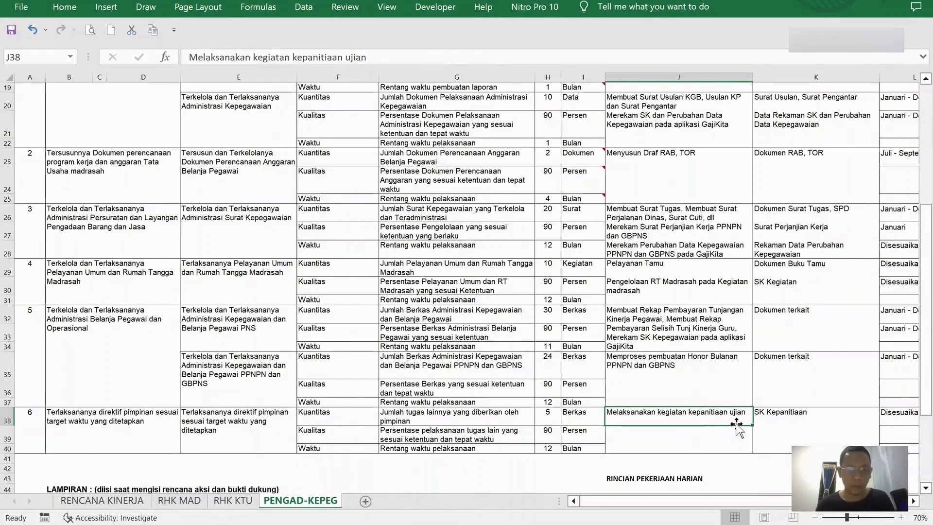
{"action": "left_click", "coordinate": [770, 414]}
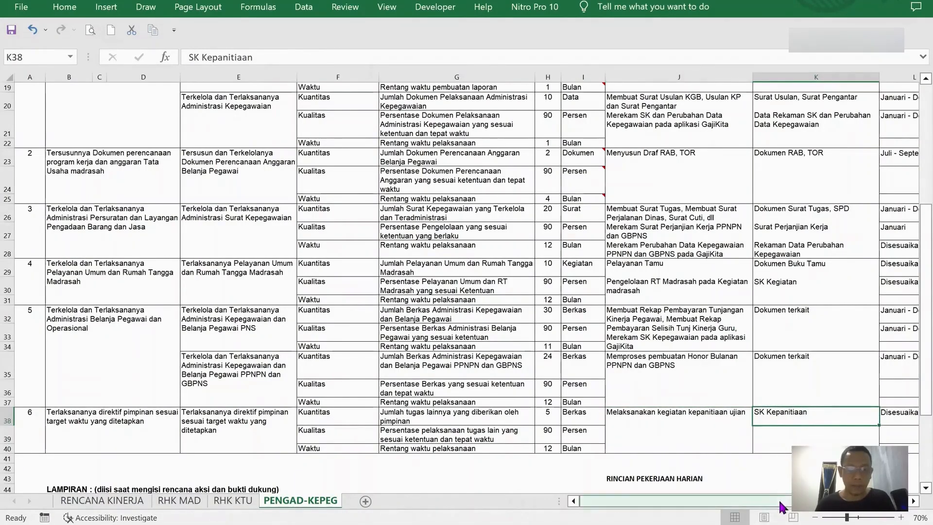
{"action": "left_click", "coordinate": [892, 419]}
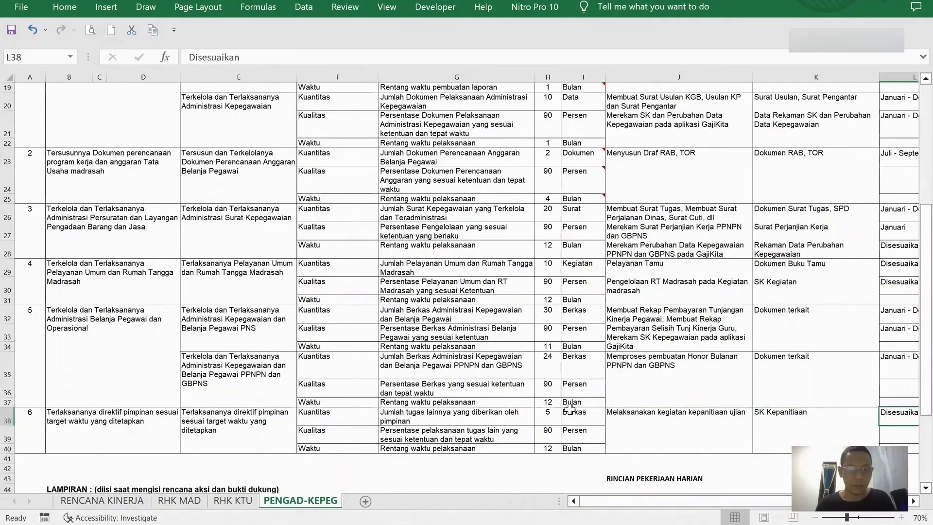
{"action": "left_click", "coordinate": [287, 408]}
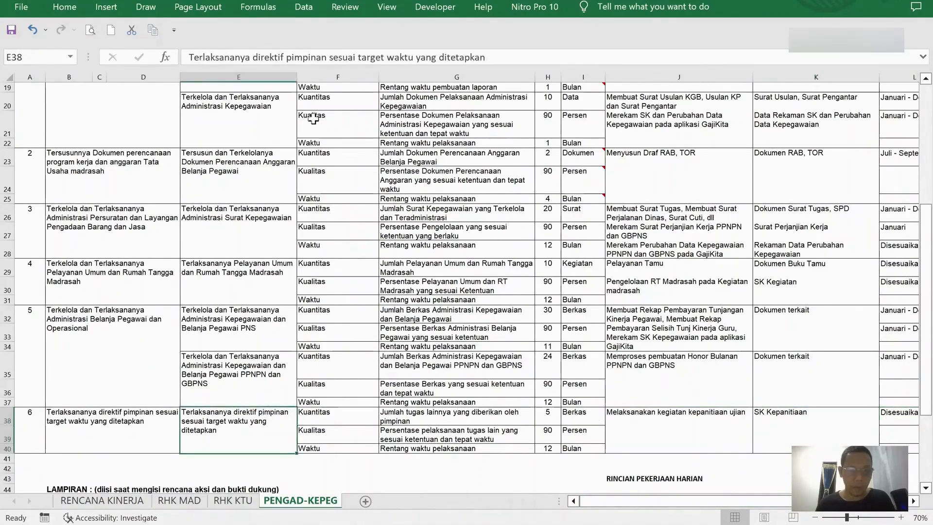
{"action": "left_click_drag", "start_coordinate": [185, 57], "coordinate": [486, 57]}
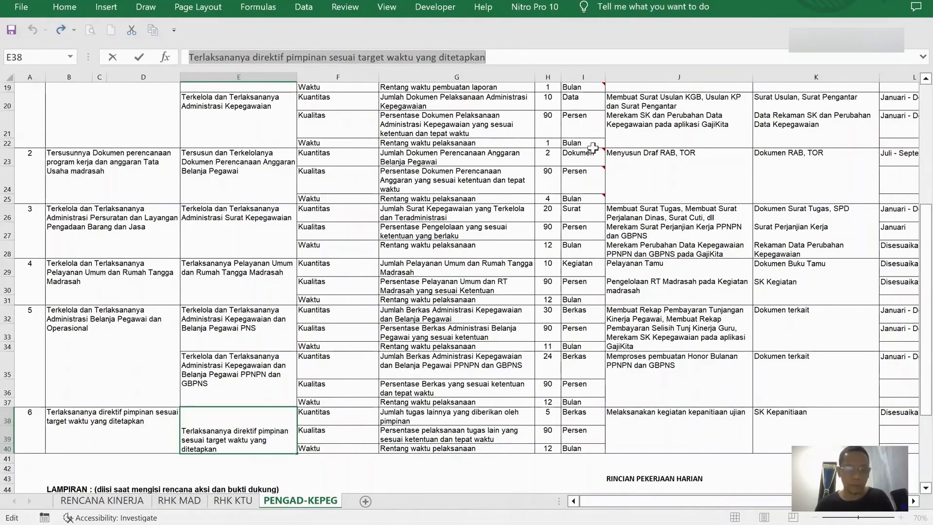
{"action": "key", "text": "Escape"}
In e-Kinerja, add a Utama RHK under "Terlaksananya penugasan pimpinan sesuai target waktu yang ditetapkan" with the copied direktif pimpinan text as its Rencana Hasil Kerja.
{"action": "key", "text": "alt+Tab"}
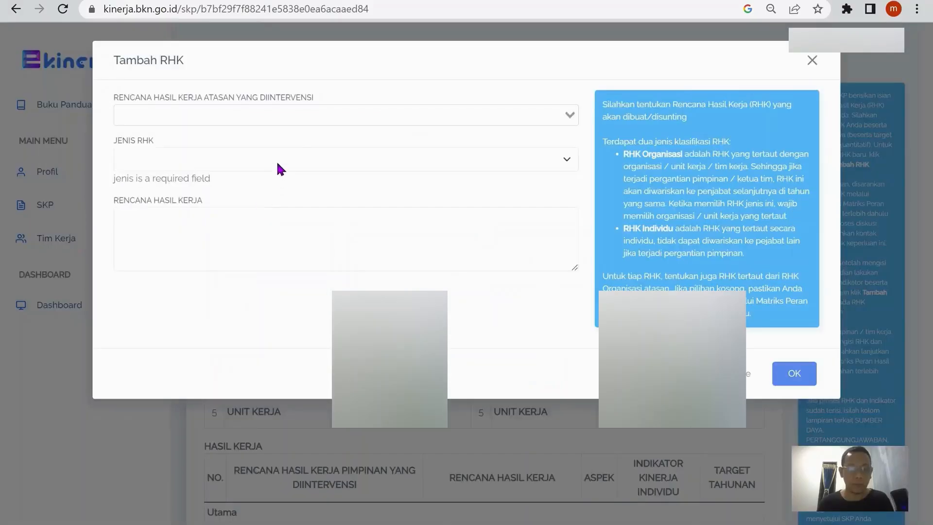
{"action": "left_click", "coordinate": [286, 110]}
{"action": "scroll", "coordinate": [297, 195], "scroll_direction": "down", "scroll_amount": 5}
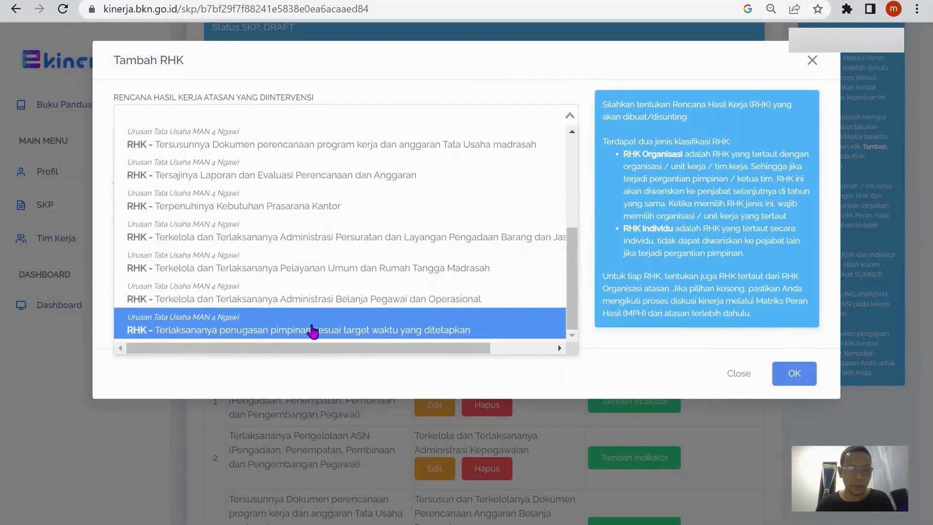
{"action": "left_click", "coordinate": [312, 330]}
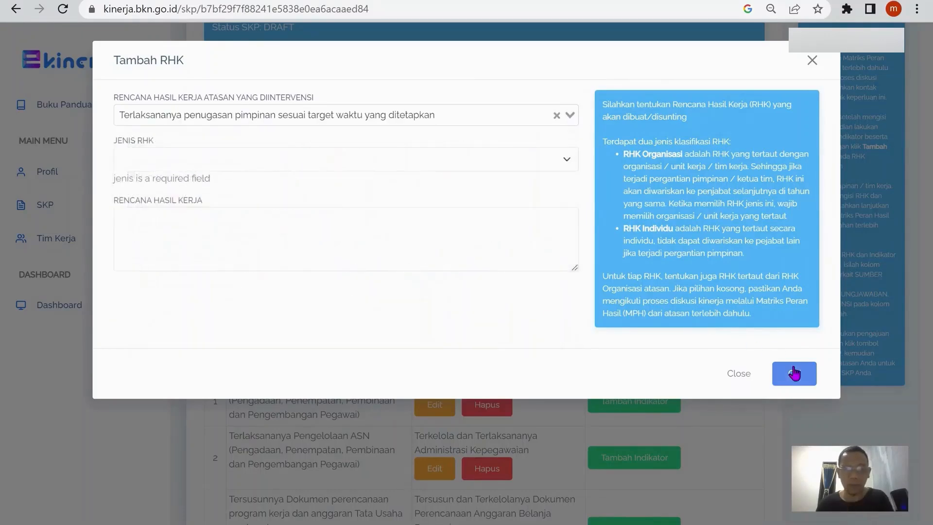
{"action": "left_click", "coordinate": [365, 159]}
{"action": "left_click", "coordinate": [305, 177]}
{"action": "left_click", "coordinate": [285, 213]}
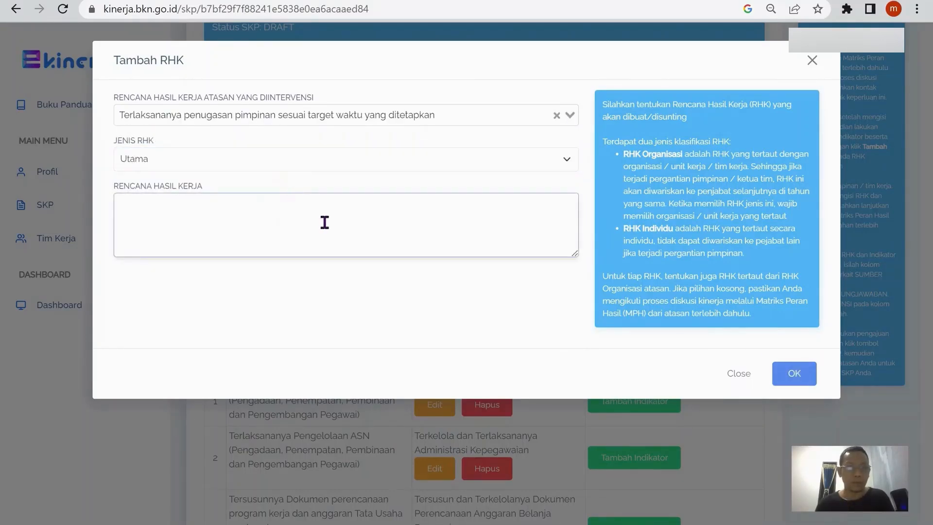
{"action": "key", "text": "ctrl+v"}
{"action": "left_click", "coordinate": [807, 375]}
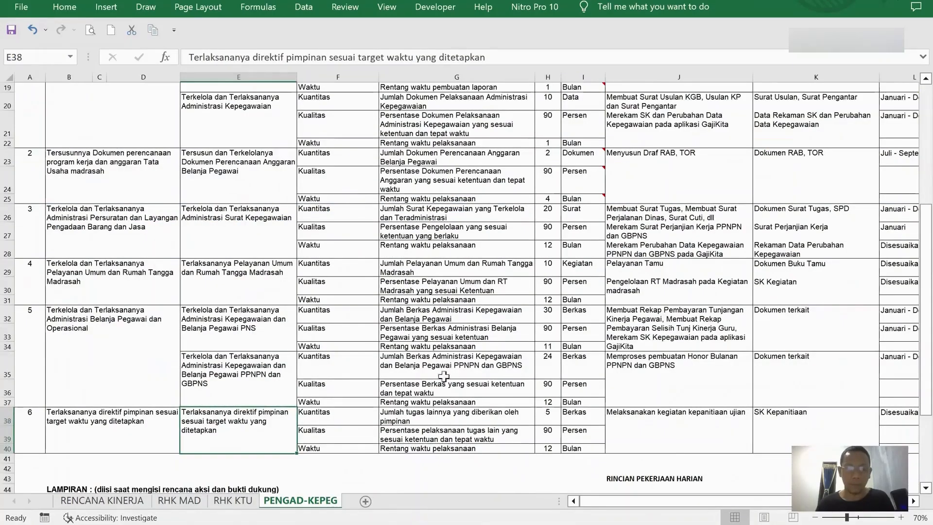
In Excel, review the individual performance indicators and targets for "Tersusunnya Laporan Kepegawaian" in rows 17 to 19.
{"action": "scroll", "coordinate": [276, 180], "scroll_direction": "up", "scroll_amount": 3}
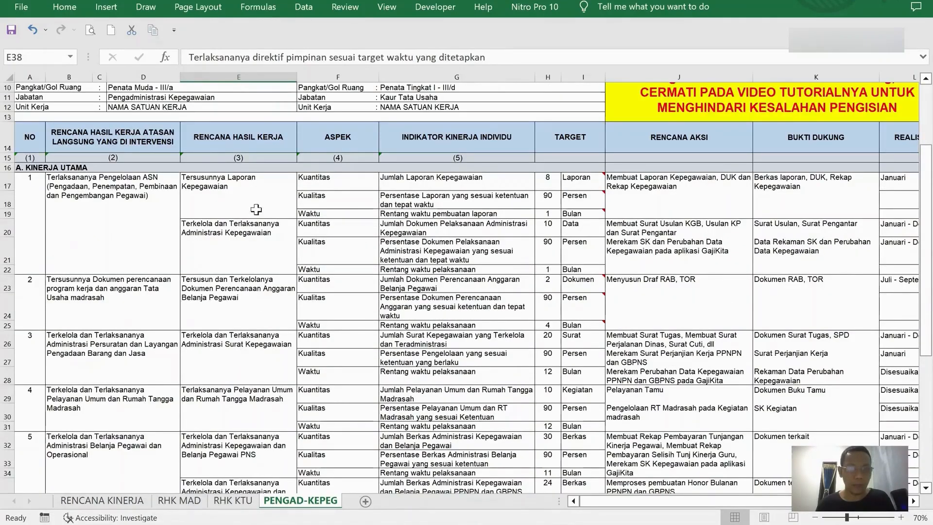
{"action": "scroll", "coordinate": [256, 209], "scroll_direction": "down", "scroll_amount": 2}
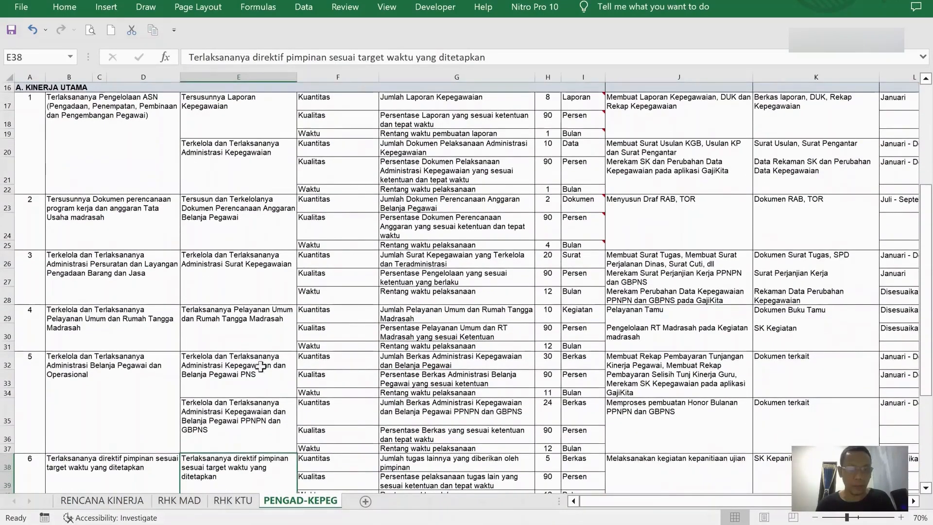
{"action": "scroll", "coordinate": [240, 343], "scroll_direction": "up", "scroll_amount": 2}
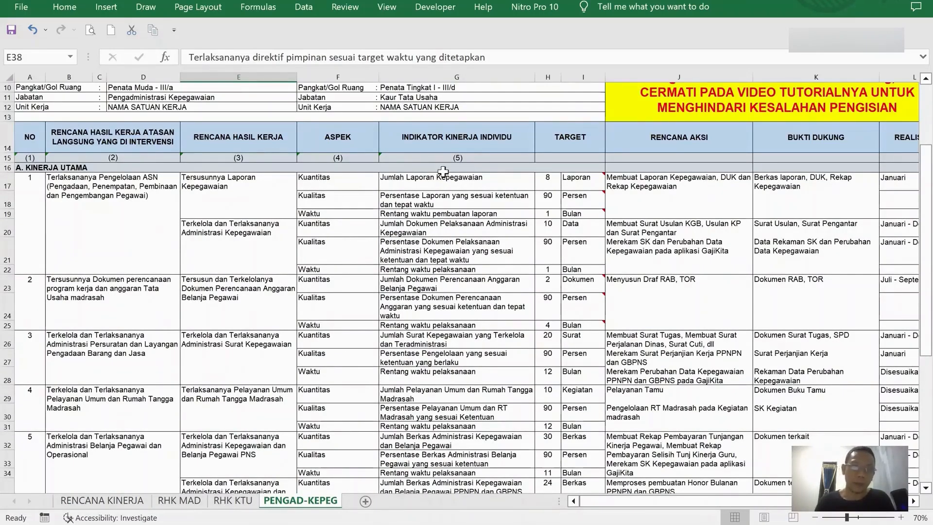
{"action": "left_click", "coordinate": [433, 183]}
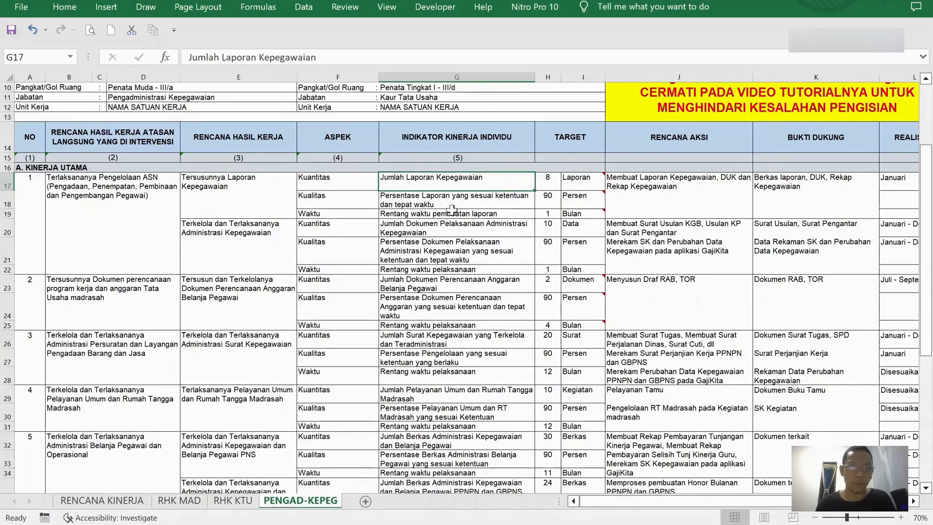
{"action": "left_click", "coordinate": [433, 213]}
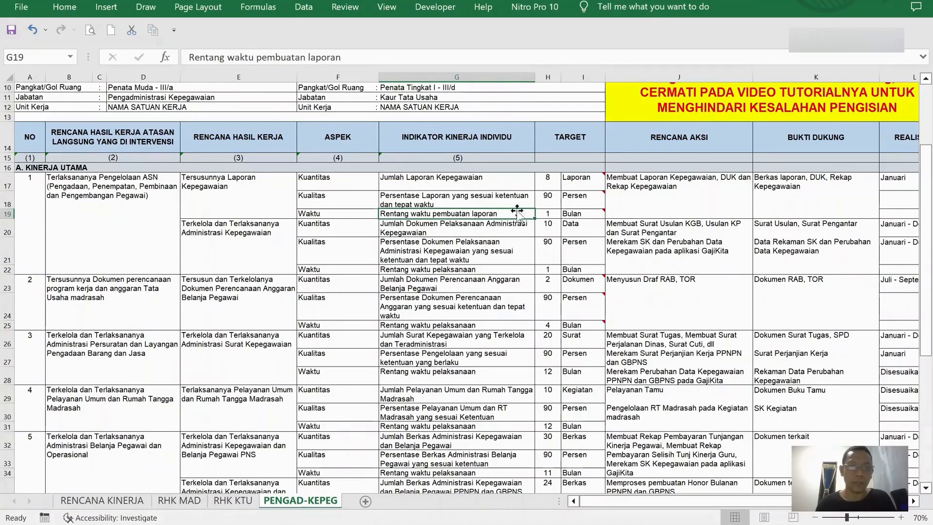
{"action": "left_click_drag", "start_coordinate": [551, 174], "coordinate": [575, 215]}
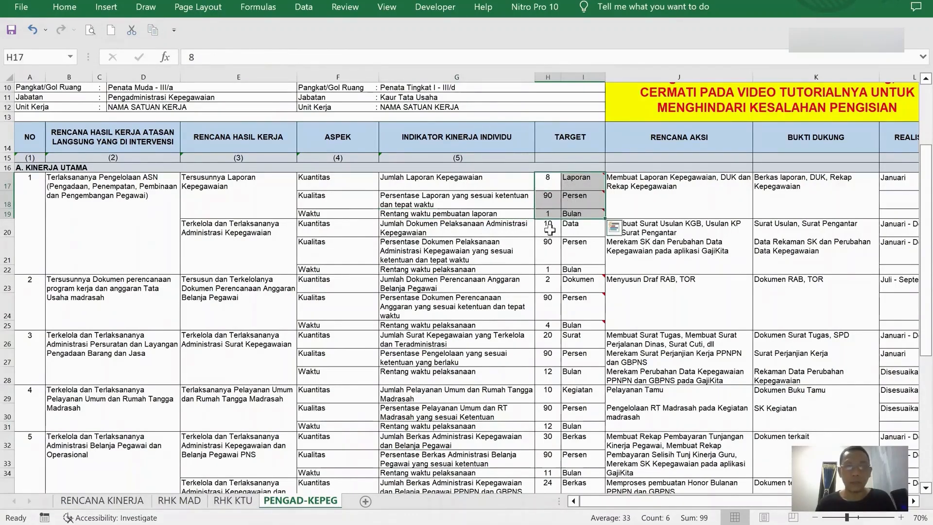
{"action": "mouse_move", "coordinate": [569, 197]}
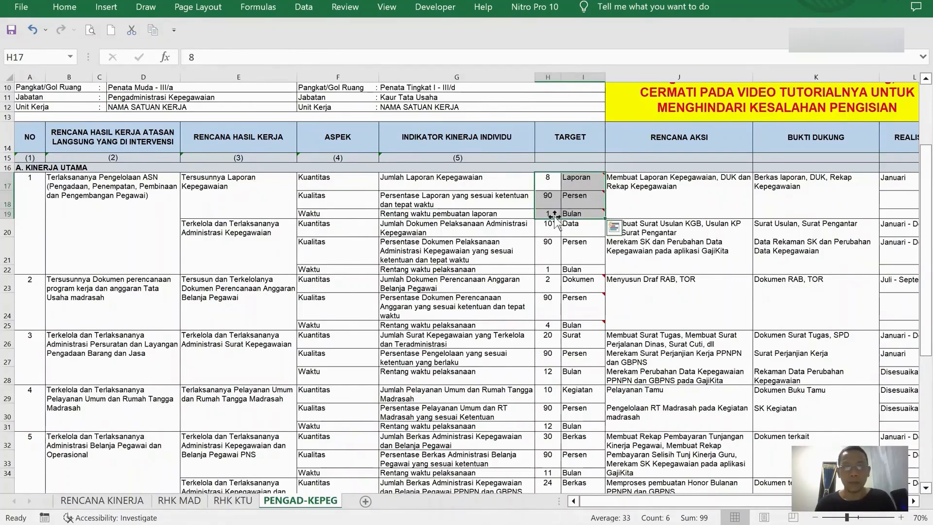
{"action": "left_click", "coordinate": [554, 214]}
{"action": "left_click", "coordinate": [577, 215]}
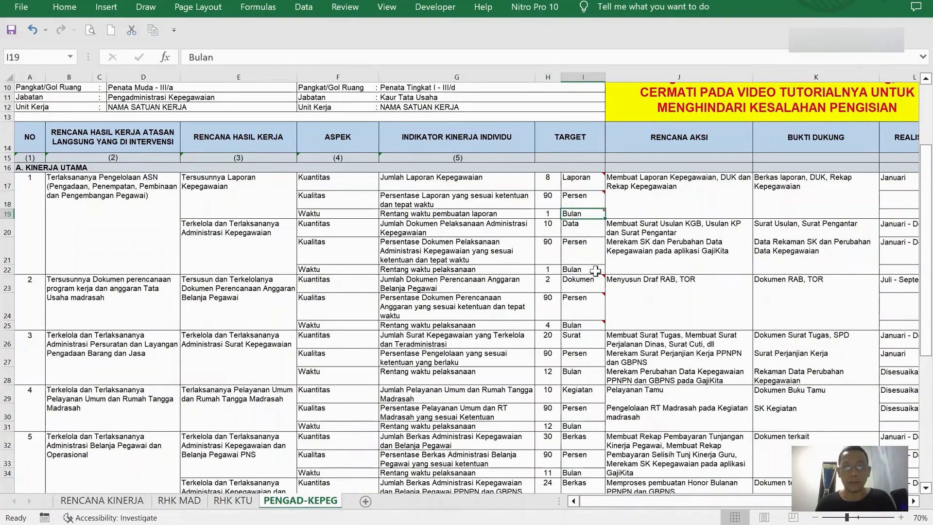
Copy the indicator "Jumlah Laporan Kepegawaian" from cell G17 in Excel and check the list of Utama RHK in e-Kinerja.
{"action": "left_click", "coordinate": [416, 175]}
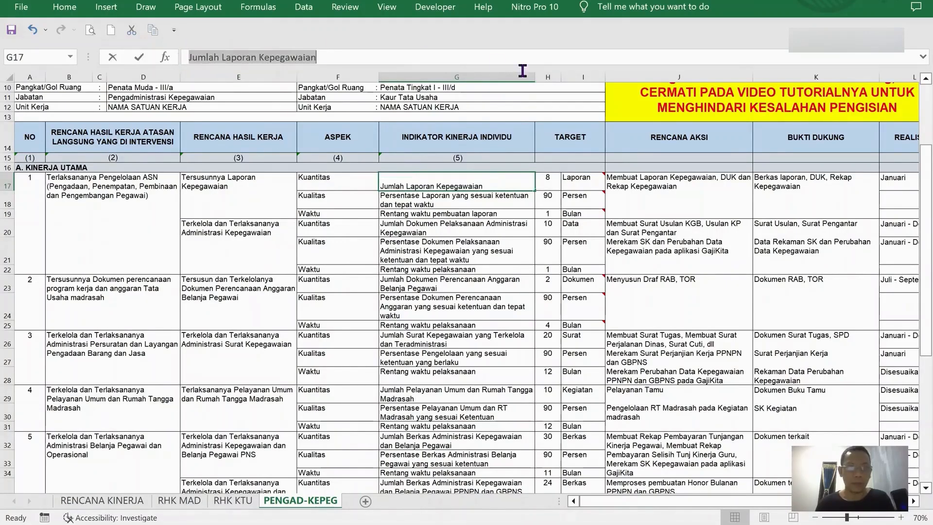
{"action": "key", "text": "alt+Tab"}
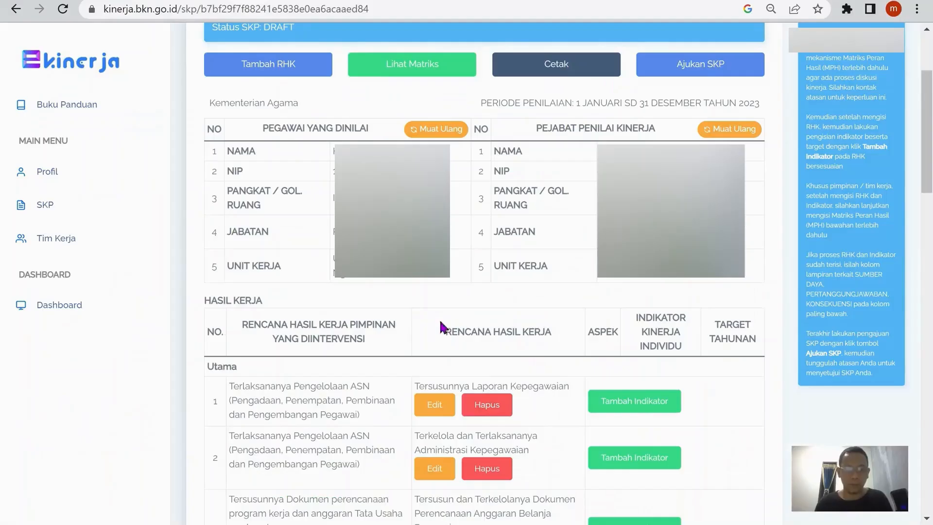
{"action": "scroll", "coordinate": [462, 244], "scroll_direction": "down", "scroll_amount": 3}
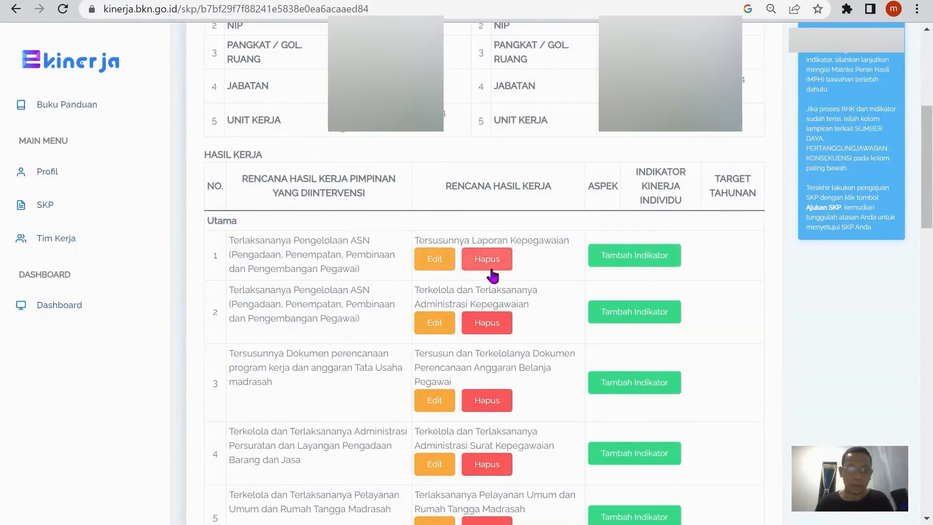
{"action": "scroll", "coordinate": [488, 275], "scroll_direction": "down", "scroll_amount": 6}
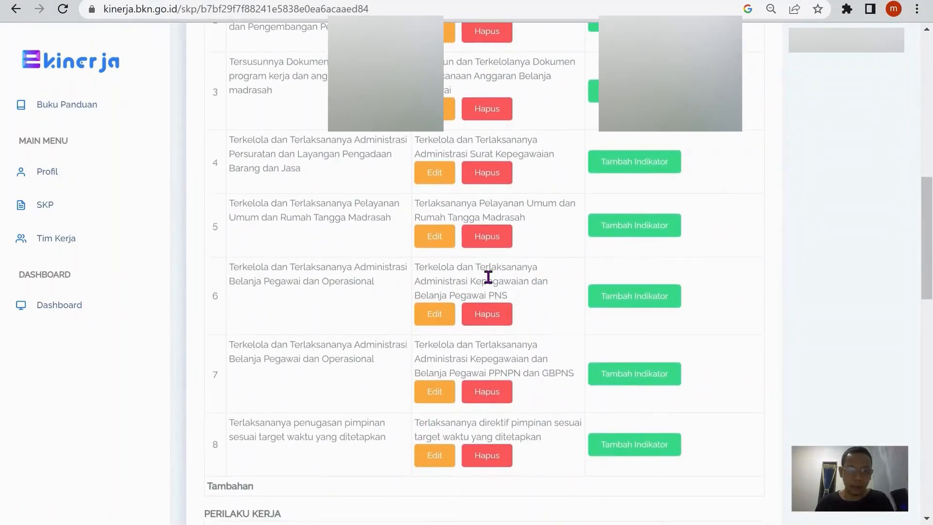
{"action": "scroll", "coordinate": [488, 275], "scroll_direction": "up", "scroll_amount": 6}
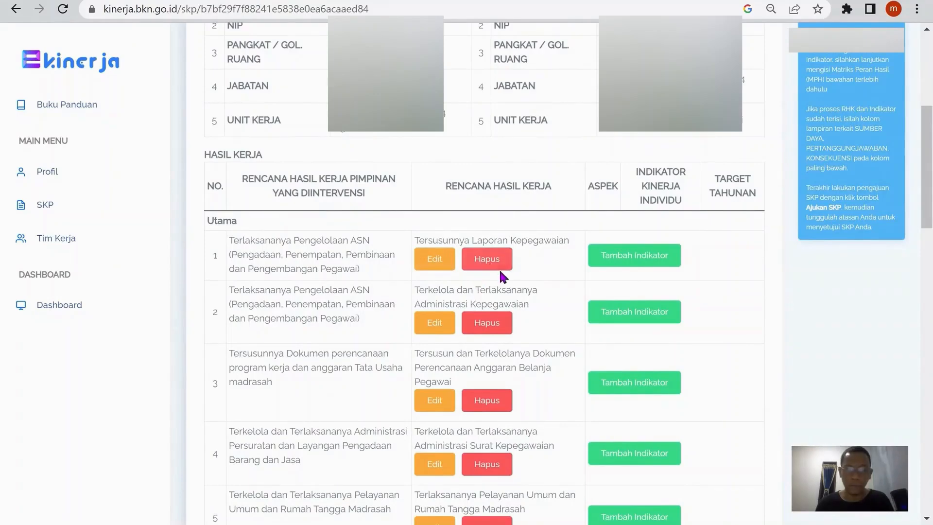
Add a Kuantitas indicator "Jumlah Laporan Kepegawaian" with the target "8 Laporan" to the RHK "Tersusunnya Laporan Kepegawaian".
{"action": "left_click", "coordinate": [631, 257]}
{"action": "left_click", "coordinate": [364, 122]}
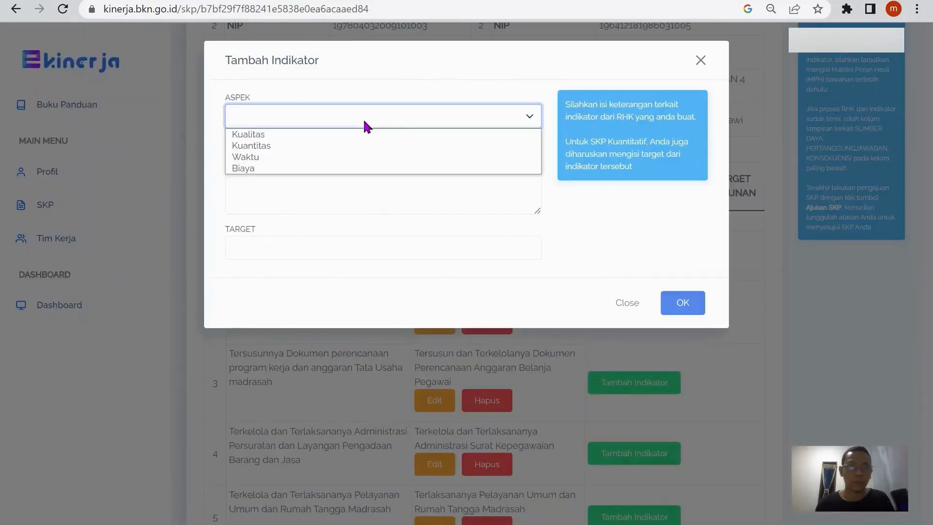
{"action": "left_click", "coordinate": [330, 145]}
{"action": "left_click", "coordinate": [308, 161]}
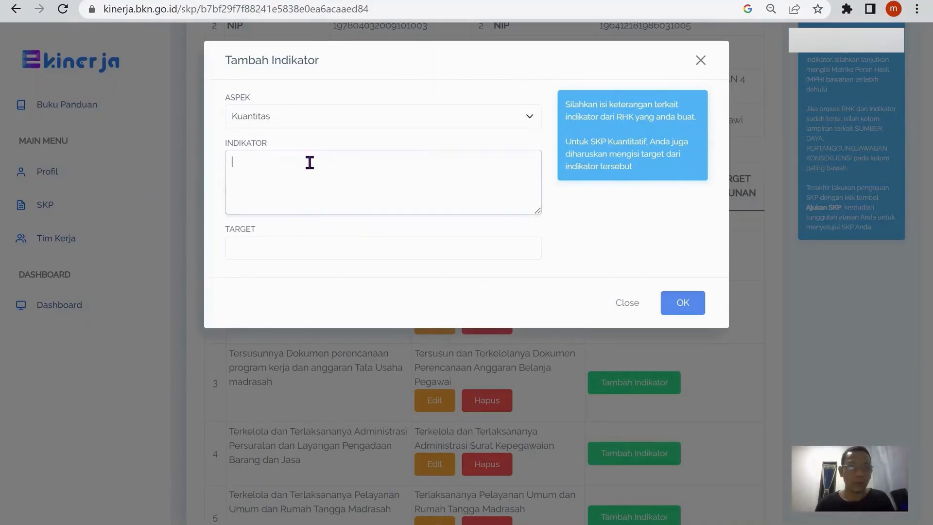
{"action": "type", "text": "Jumlah Laporan Kepegawaian"}
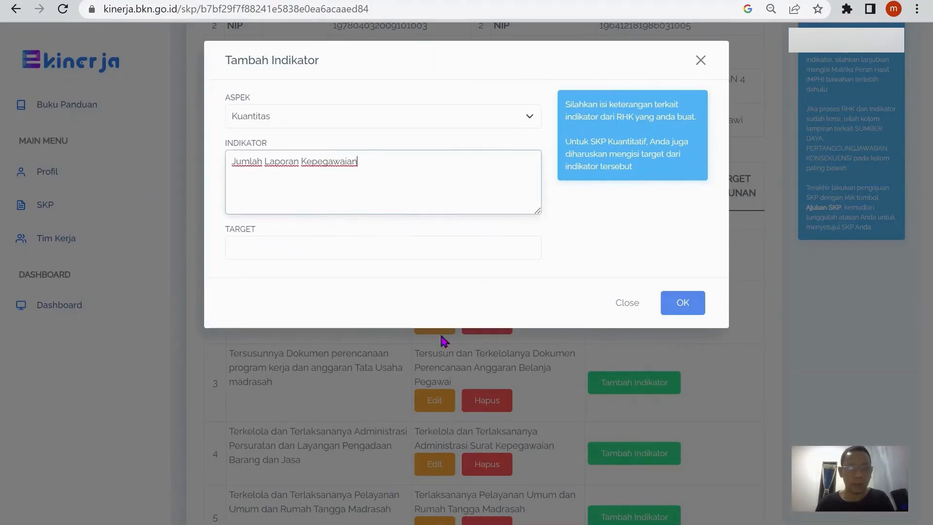
{"action": "key", "text": "alt+Tab"}
{"action": "key", "text": "alt+Tab"}
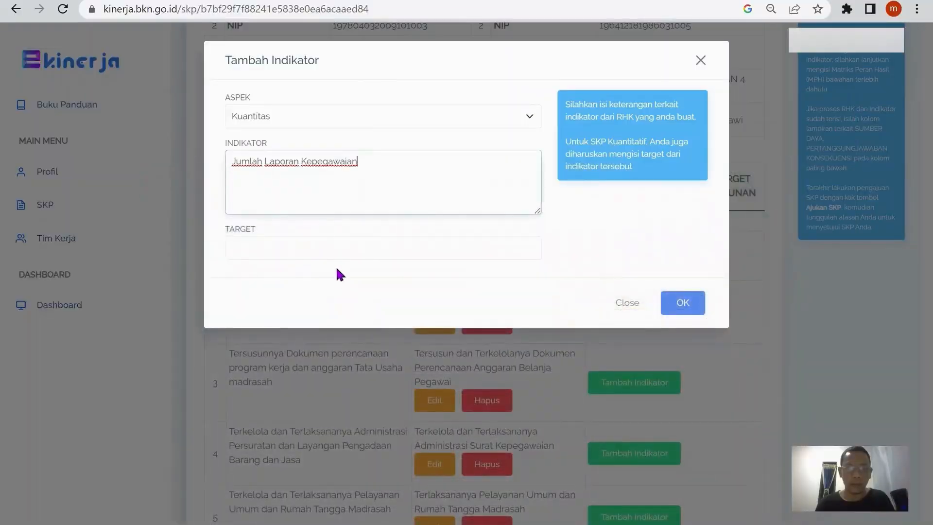
{"action": "left_click", "coordinate": [342, 243]}
{"action": "type", "text": "8 Laporan"}
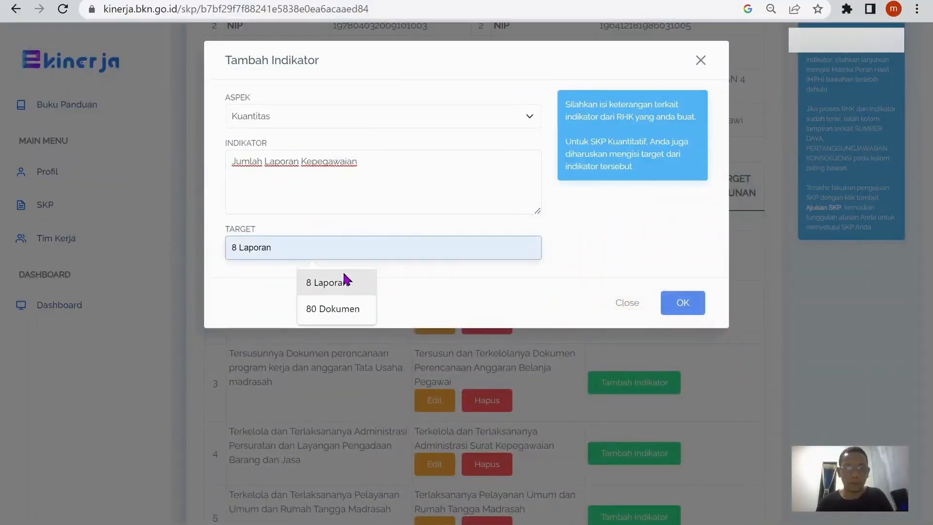
{"action": "left_click", "coordinate": [343, 274]}
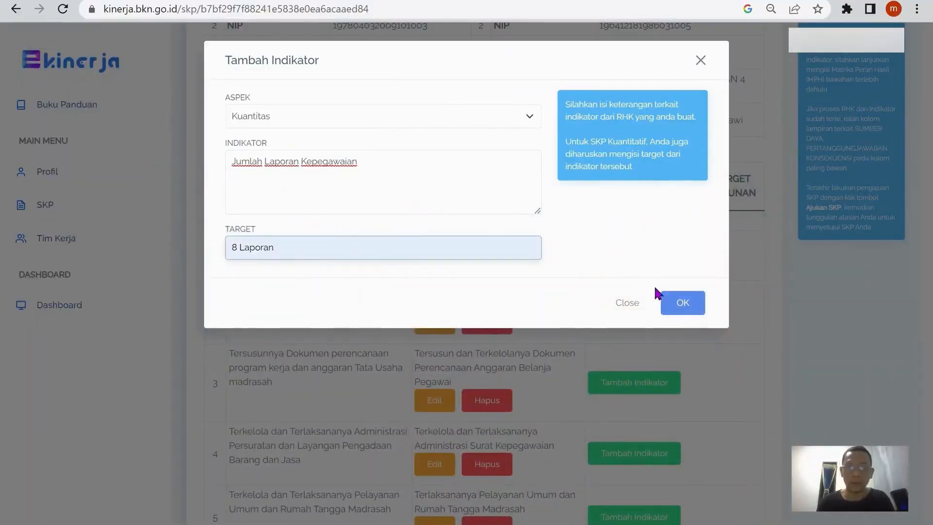
{"action": "left_click", "coordinate": [676, 298]}
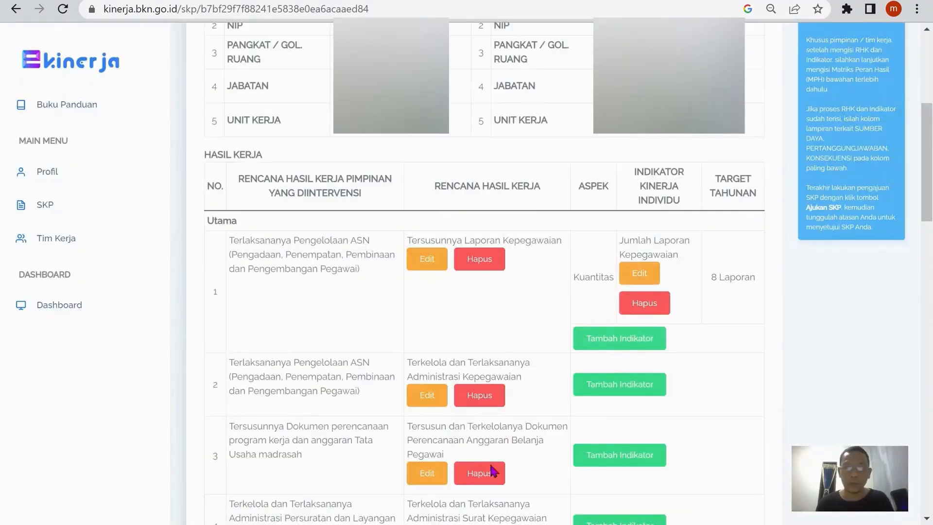
In Excel, copy the indicator "Persentase Laporan yang sesuai ketentuan dan tepat waktu" from cell G18.
{"action": "key", "text": "alt+Tab"}
{"action": "left_click", "coordinate": [445, 204]}
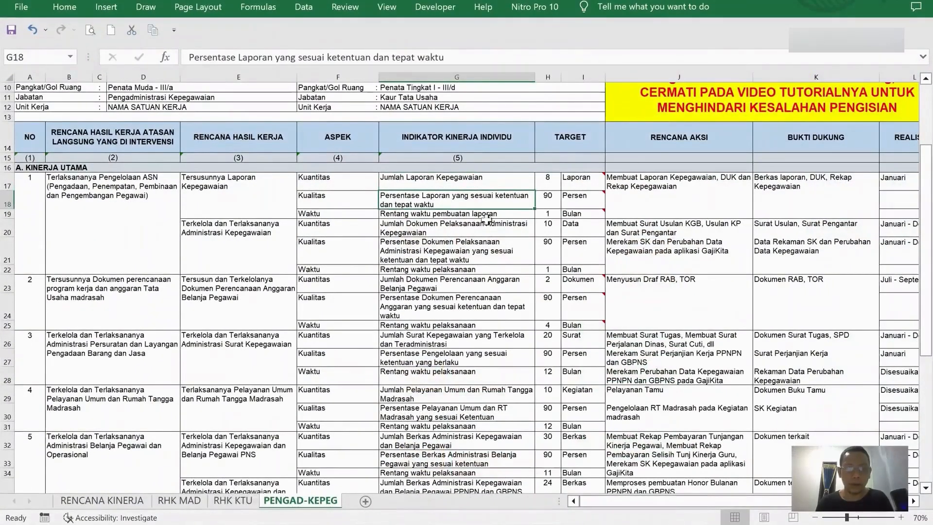
{"action": "key", "text": "ctrl+c"}
In e-Kinerja, add a Kualitas indicator with the copied Persentase Laporan text and the target "90 %" to "Tersusunnya Laporan Kepegawaian".
{"action": "key", "text": "alt+Tab"}
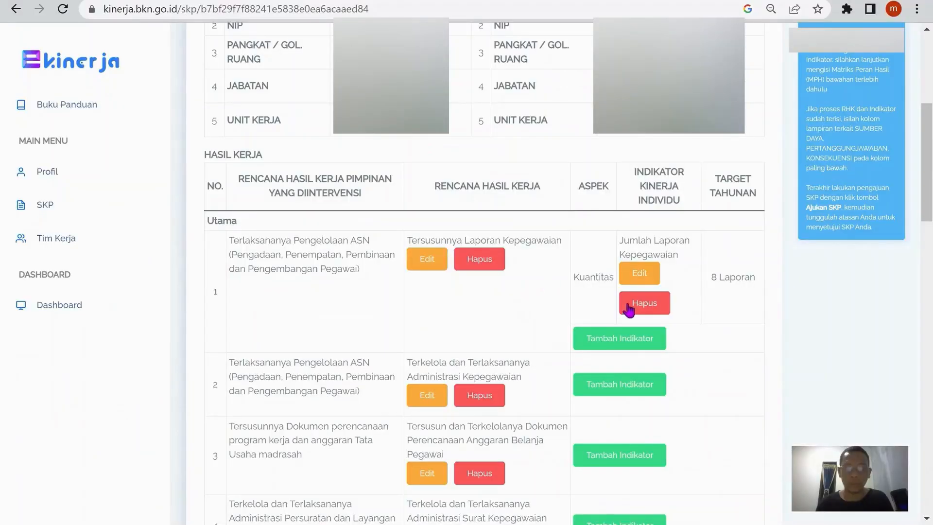
{"action": "left_click", "coordinate": [637, 347]}
{"action": "left_click", "coordinate": [403, 115]}
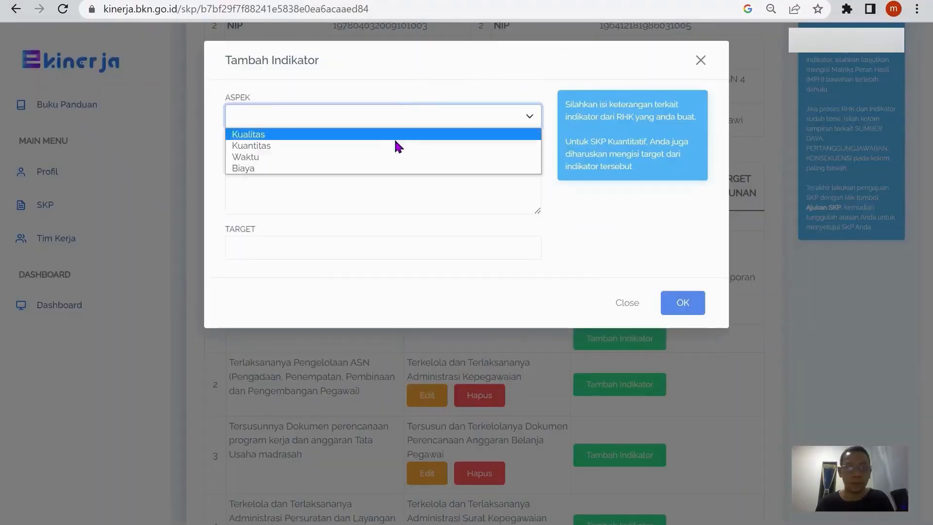
{"action": "left_click", "coordinate": [366, 134]}
{"action": "left_click", "coordinate": [337, 178]}
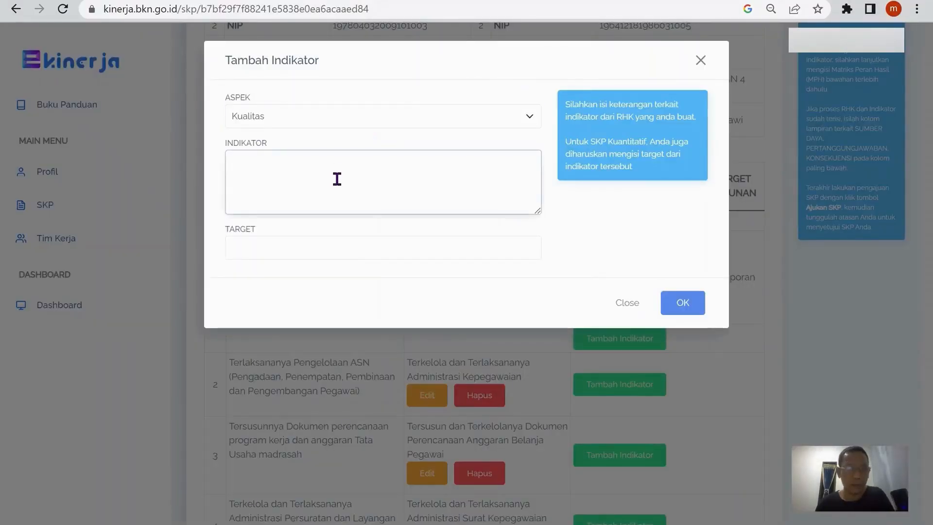
{"action": "key", "text": "ctrl+v"}
{"action": "left_click", "coordinate": [370, 247]}
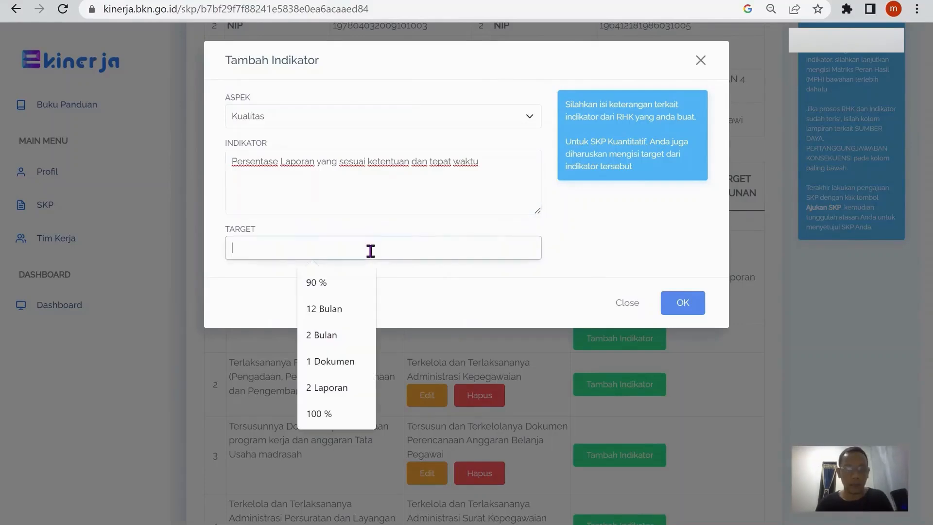
{"action": "left_click", "coordinate": [346, 291]}
{"action": "left_click", "coordinate": [681, 305]}
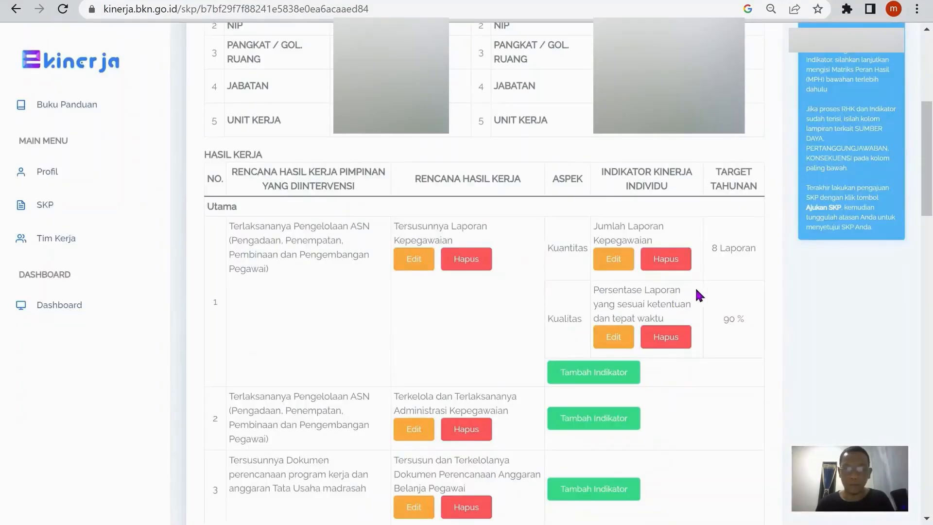
Start another indicator for the RHK "Tersusunnya Laporan Kepegawaian" with its Aspek set to Waktu.
{"action": "left_click", "coordinate": [607, 377]}
{"action": "left_click", "coordinate": [394, 116]}
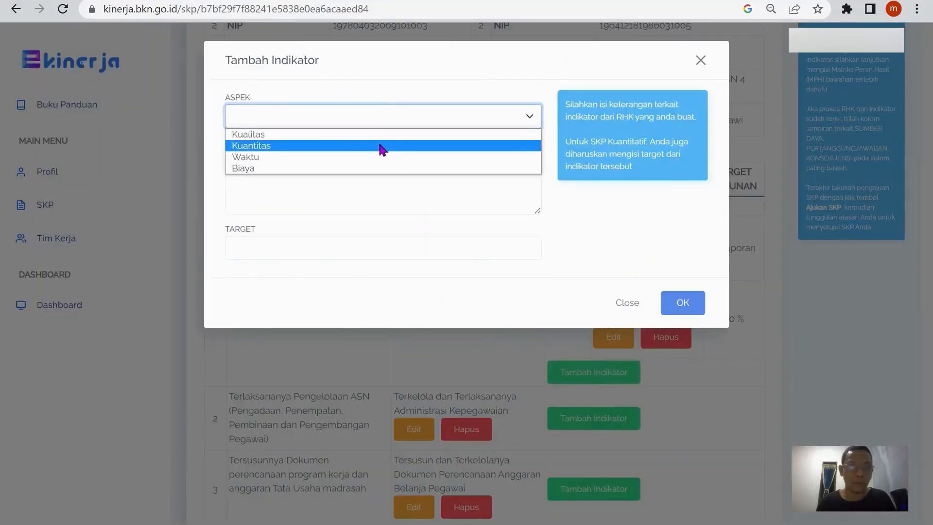
{"action": "left_click", "coordinate": [379, 156]}
{"action": "left_click", "coordinate": [342, 170]}
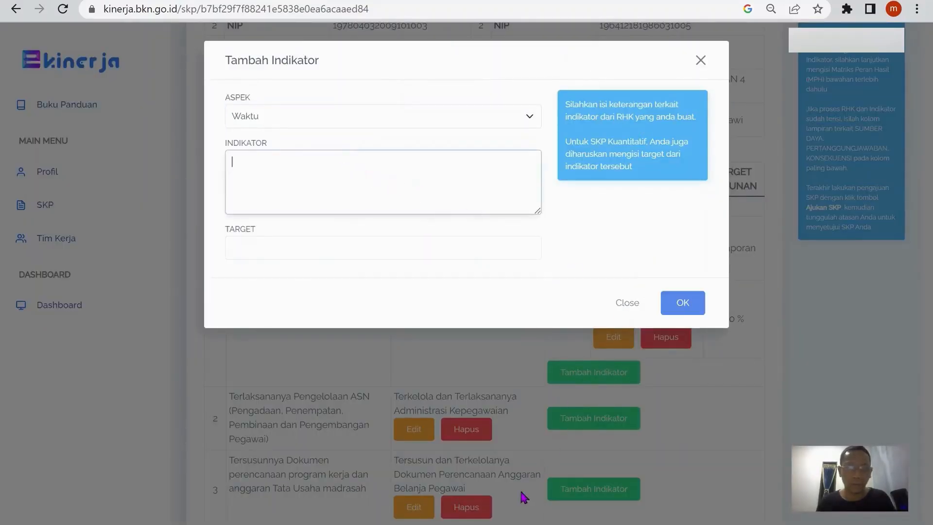
In Excel, copy the indicator "Rentang waktu pembuatan laporan" from cell G19.
{"action": "key", "text": "alt+Tab"}
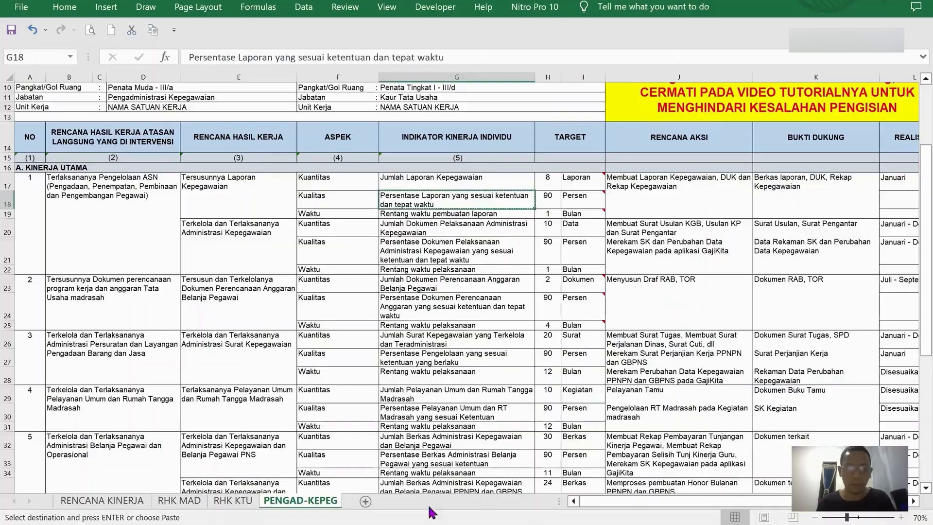
{"action": "left_click", "coordinate": [459, 214]}
{"action": "key", "text": "ctrl+c"}
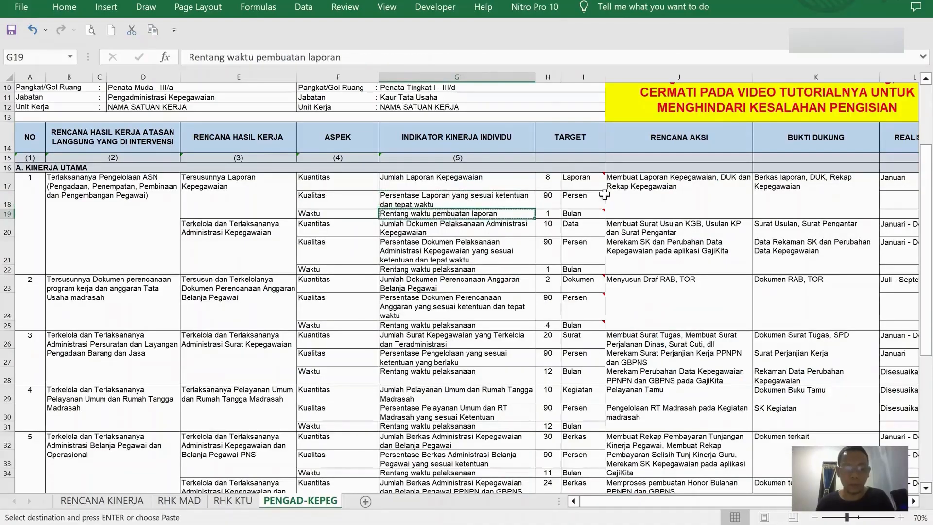
In e-Kinerja, complete the Waktu indicator with the copied "Rentang waktu pembuatan laporan" and the target "1 Bulan", and save it.
{"action": "key", "text": "alt+Tab"}
{"action": "key", "text": "ctrl+v"}
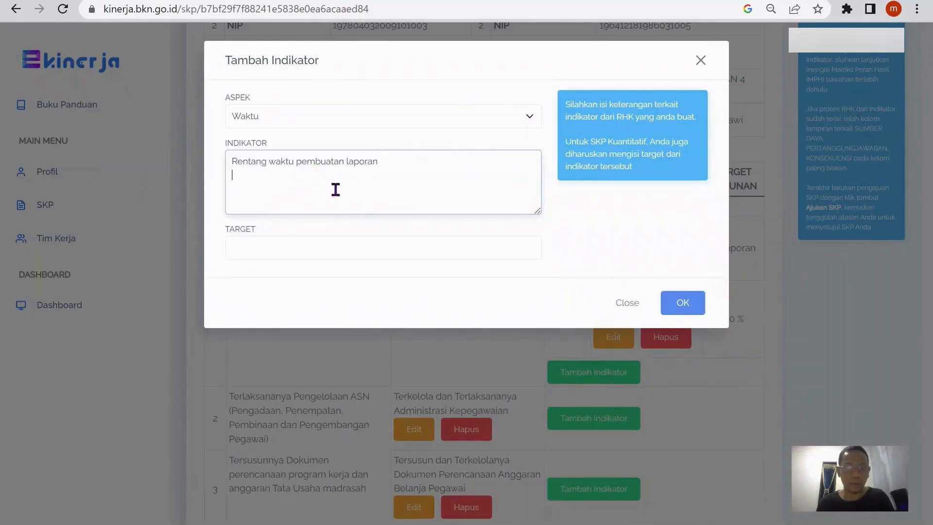
{"action": "left_click", "coordinate": [326, 241]}
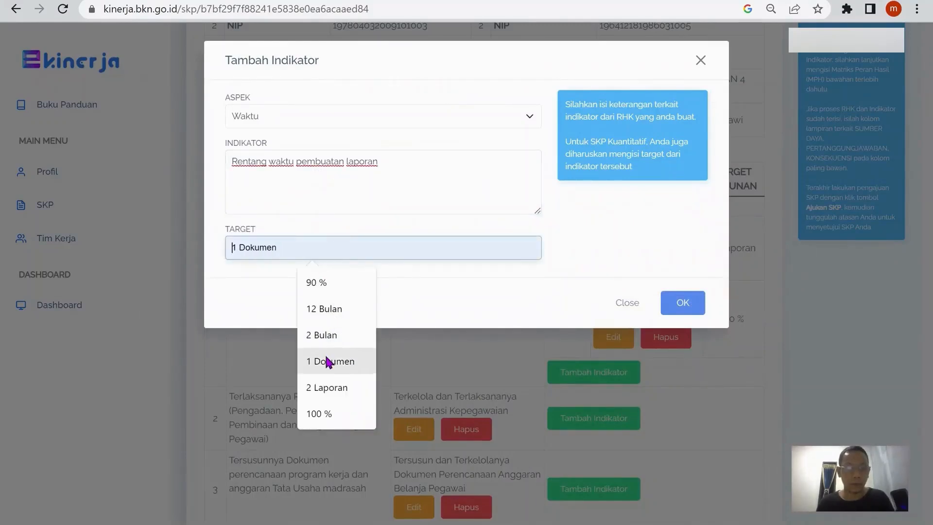
{"action": "type", "text": "1"}
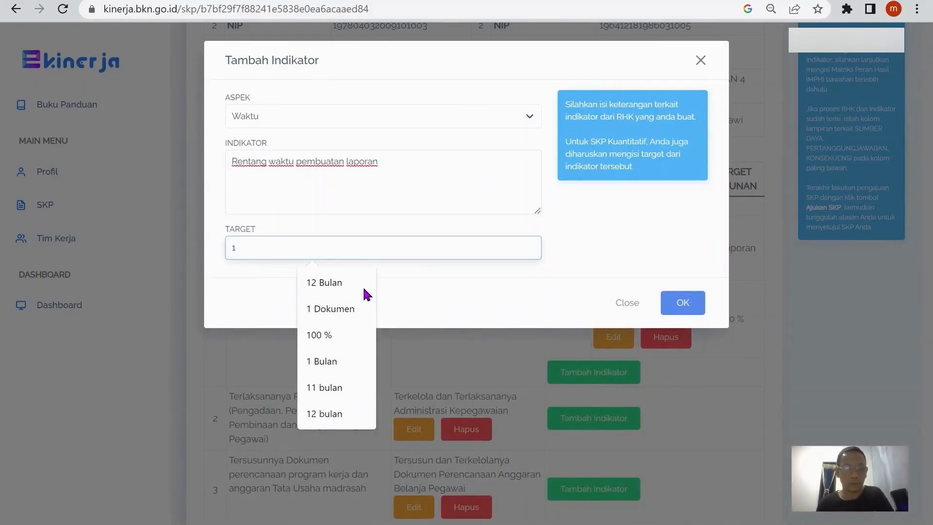
{"action": "left_click", "coordinate": [346, 359]}
{"action": "left_click", "coordinate": [673, 313]}
In Excel, copy the indicator "Jumlah Dokumen Pelaksanaan Administrasi Kepegawaian" from cell G20.
{"action": "scroll", "coordinate": [683, 284], "scroll_direction": "down", "scroll_amount": 3}
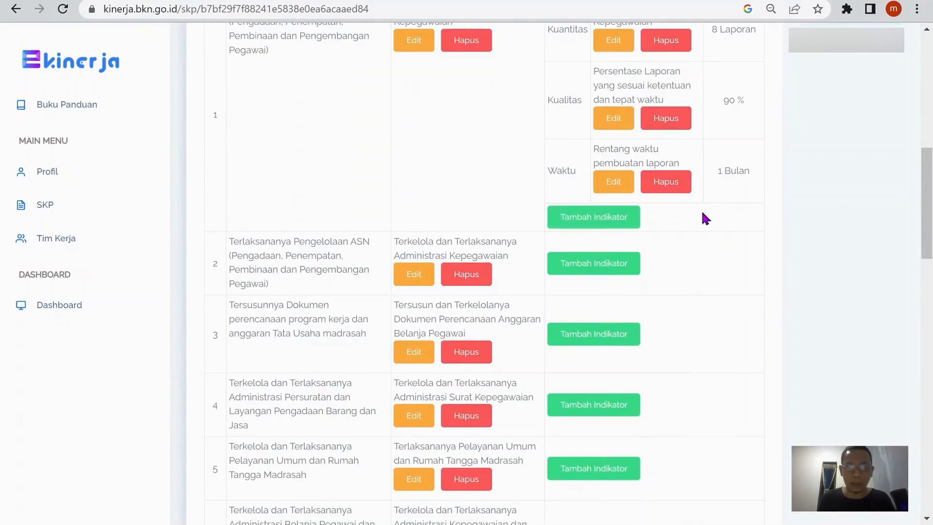
{"action": "scroll", "coordinate": [702, 238], "scroll_direction": "down", "scroll_amount": 1}
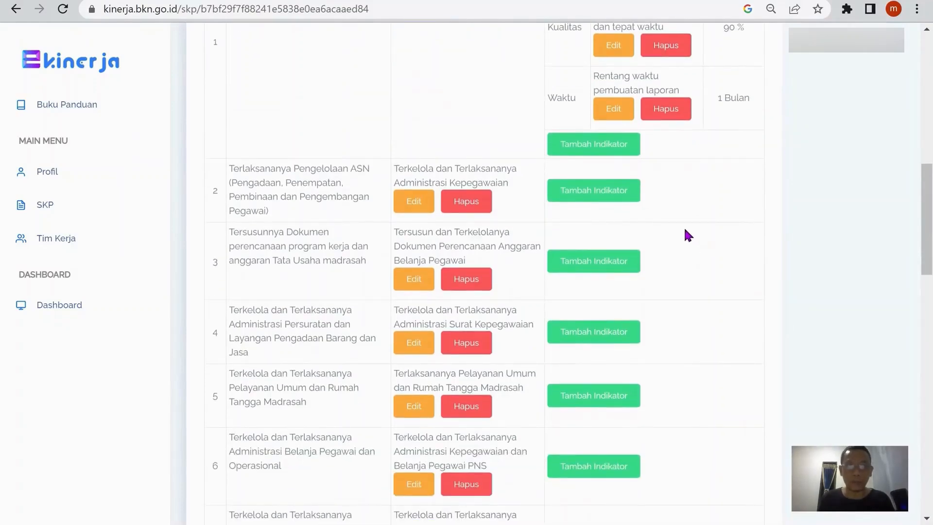
{"action": "key", "text": "alt+Tab"}
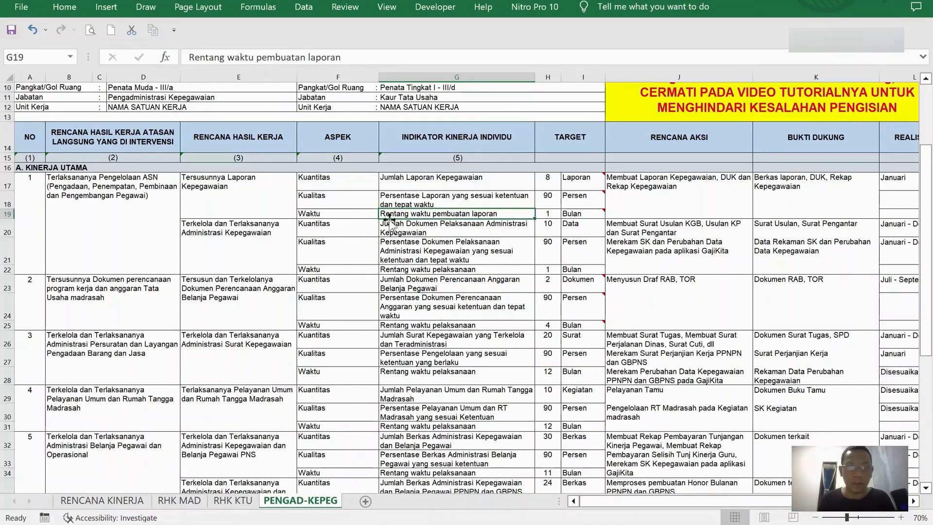
{"action": "left_click", "coordinate": [441, 232]}
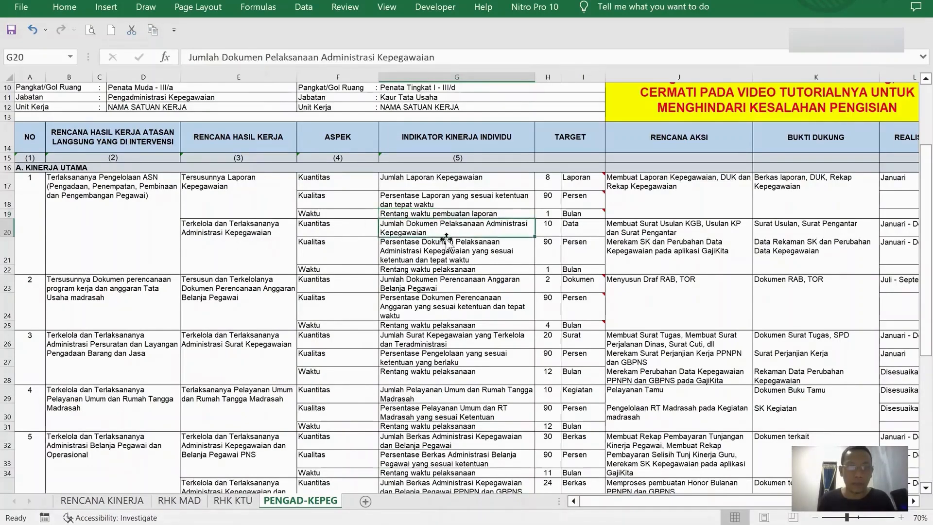
{"action": "key", "text": "ctrl+c"}
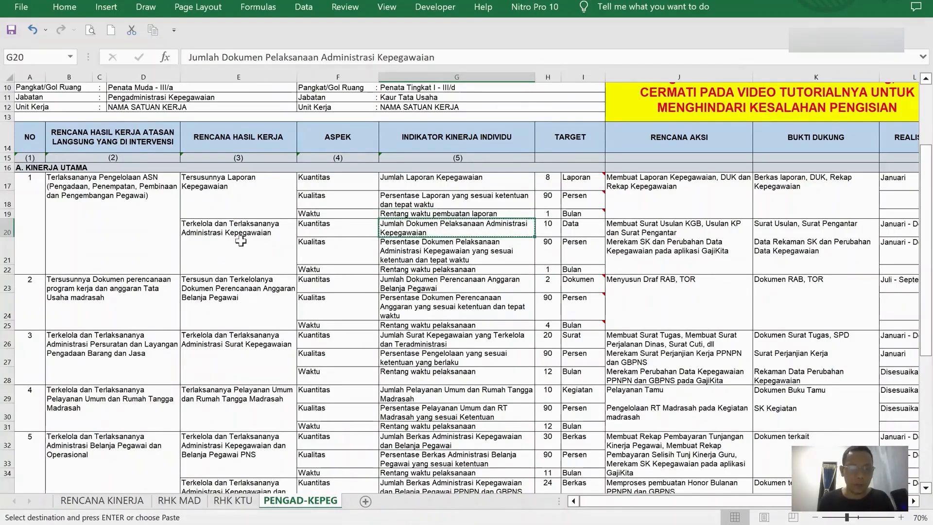
In e-Kinerja, add a Kuantitas indicator with the copied Jumlah Dokumen text and the target "10 dokumen" to "Terkelola dan Terlaksananya Administrasi Kepegawaian".
{"action": "left_click", "coordinate": [424, 524]}
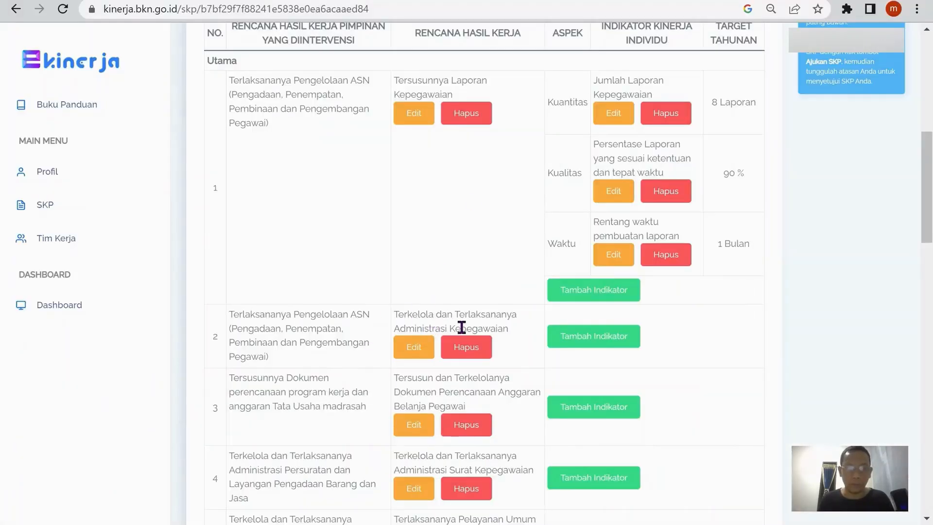
{"action": "left_click", "coordinate": [603, 340]}
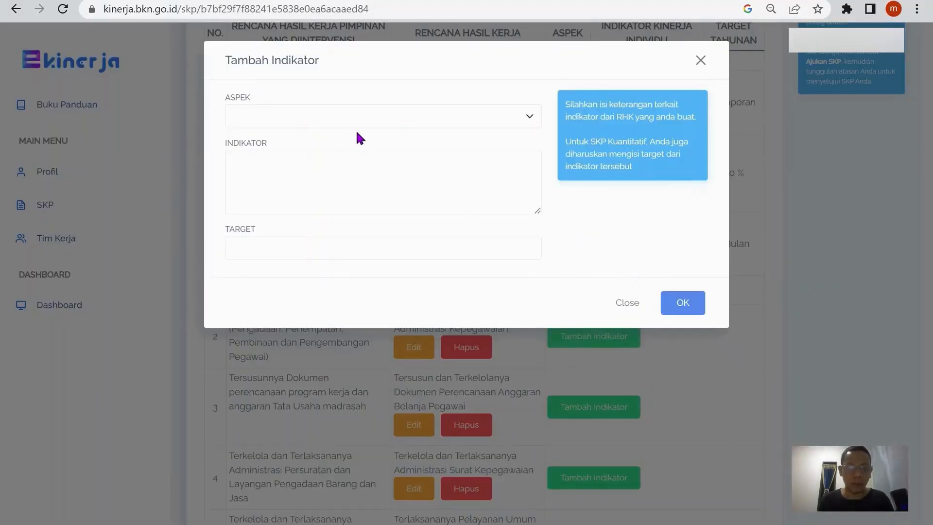
{"action": "left_click", "coordinate": [354, 114]}
{"action": "left_click", "coordinate": [344, 146]}
{"action": "left_click", "coordinate": [334, 152]}
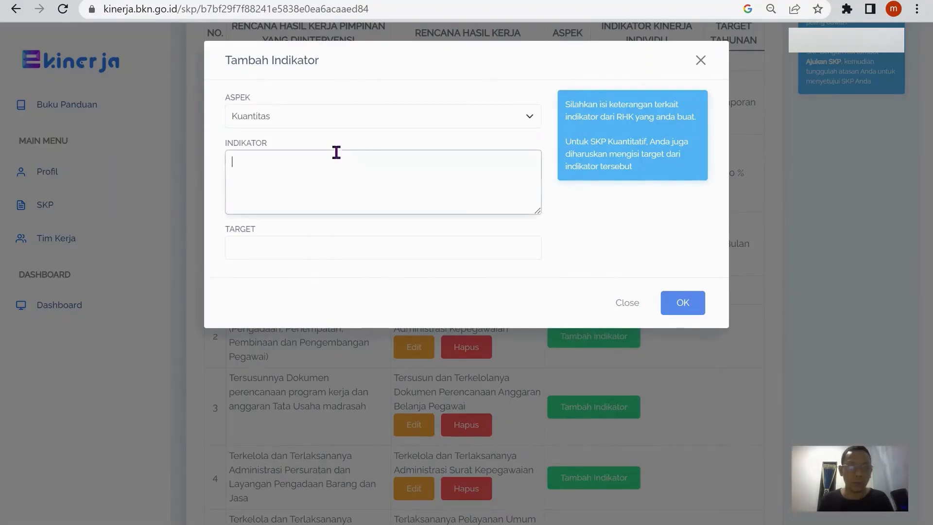
{"action": "key", "text": "ctrl+v"}
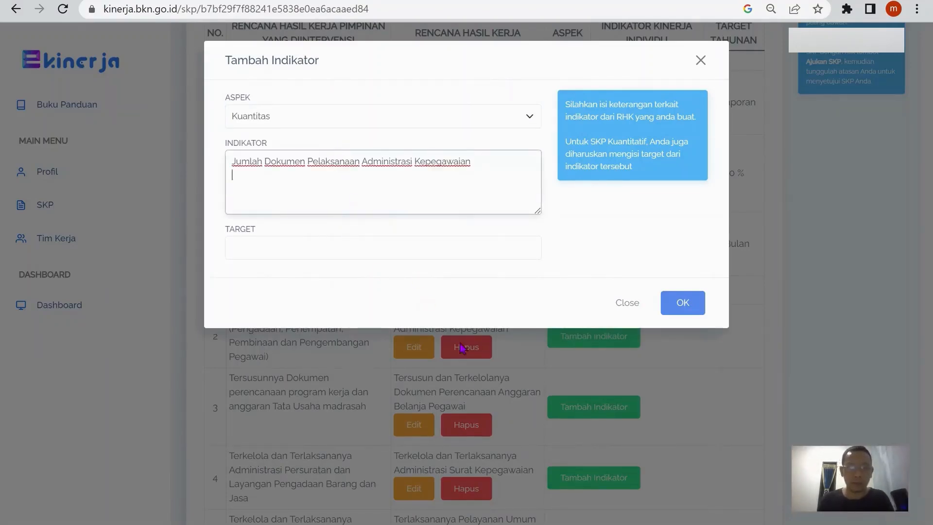
{"action": "key", "text": "alt+Tab"}
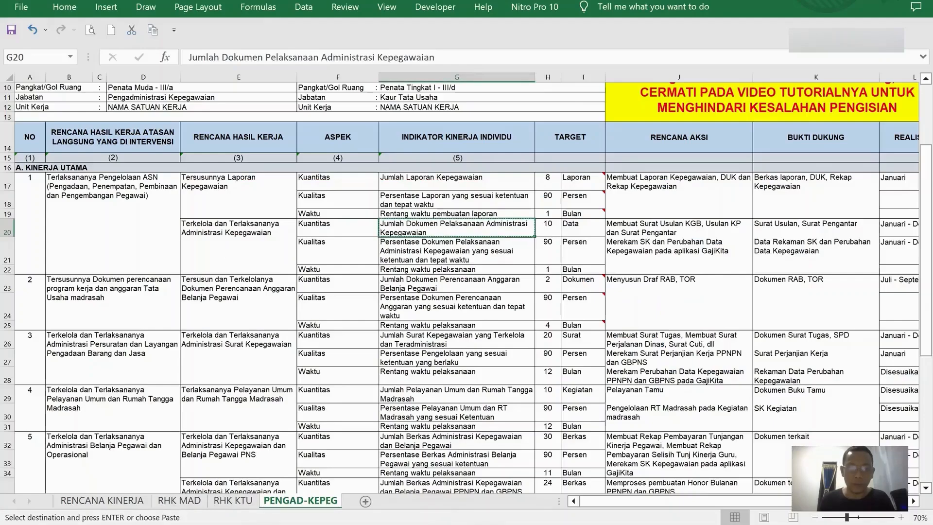
{"action": "key", "text": "alt+Tab"}
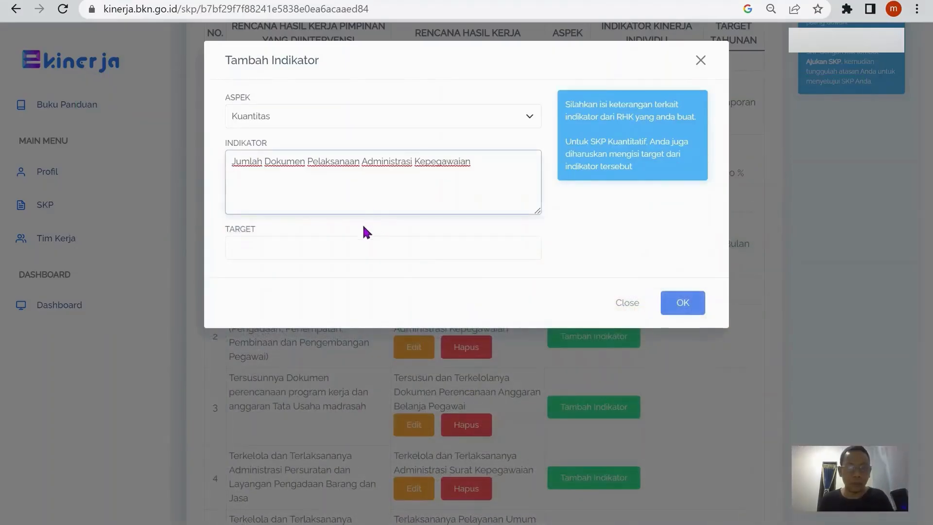
{"action": "left_click", "coordinate": [298, 240]}
{"action": "type", "text": "10 d"}
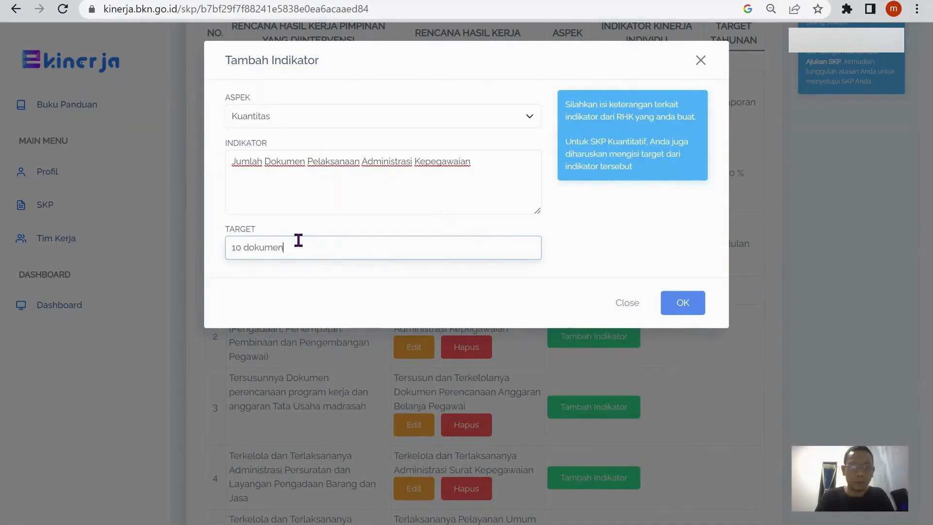
{"action": "type", "text": "okumen"}
{"action": "left_click", "coordinate": [675, 301]}
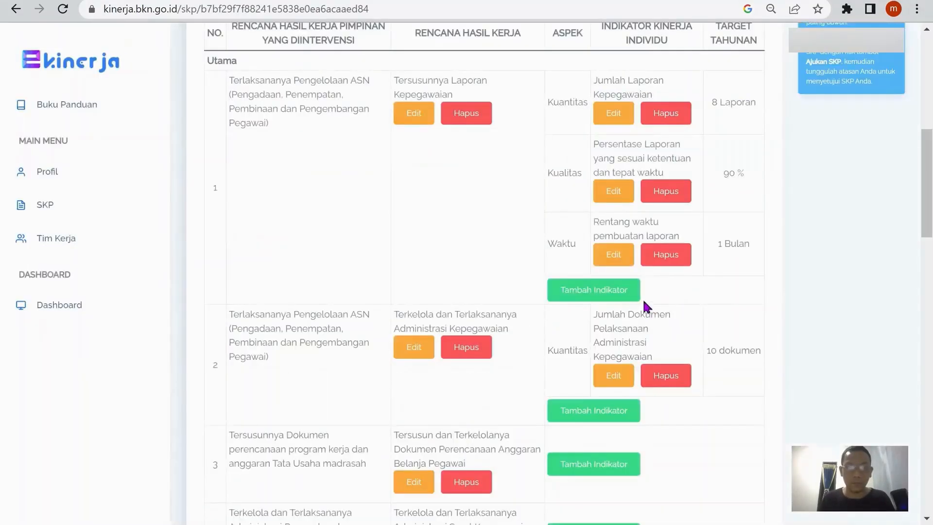
In Excel, copy the indicator "Persentase Dokumen Pelaksanaan Administrasi Kepegawaian yang sesuai ketentuan dan tepat waktu" from cell G21.
{"action": "scroll", "coordinate": [632, 345], "scroll_direction": "down", "scroll_amount": 2}
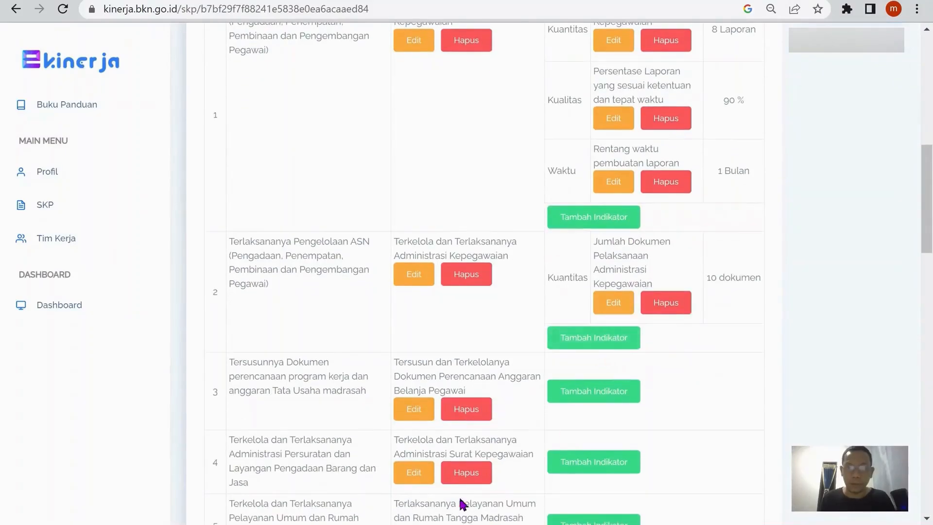
{"action": "key", "text": "alt+Tab"}
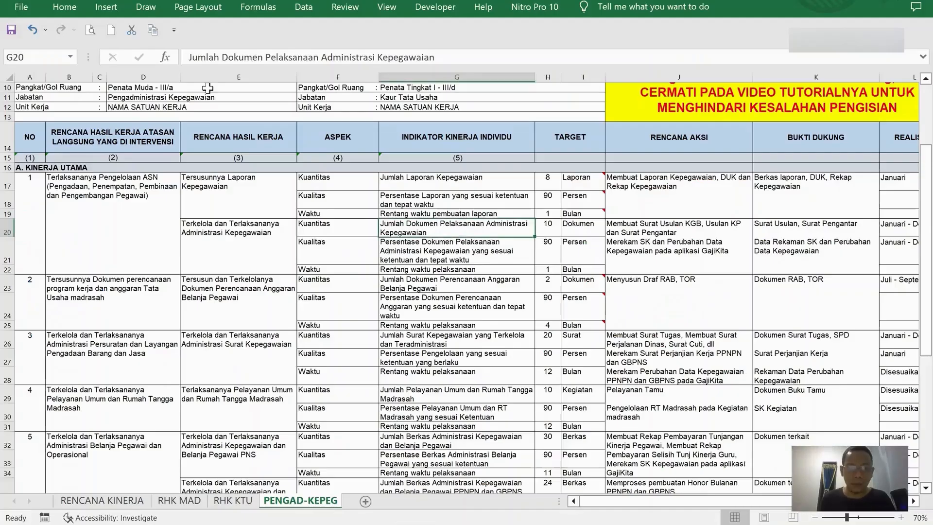
{"action": "left_click", "coordinate": [417, 246]}
{"action": "key", "text": "ctrl+c"}
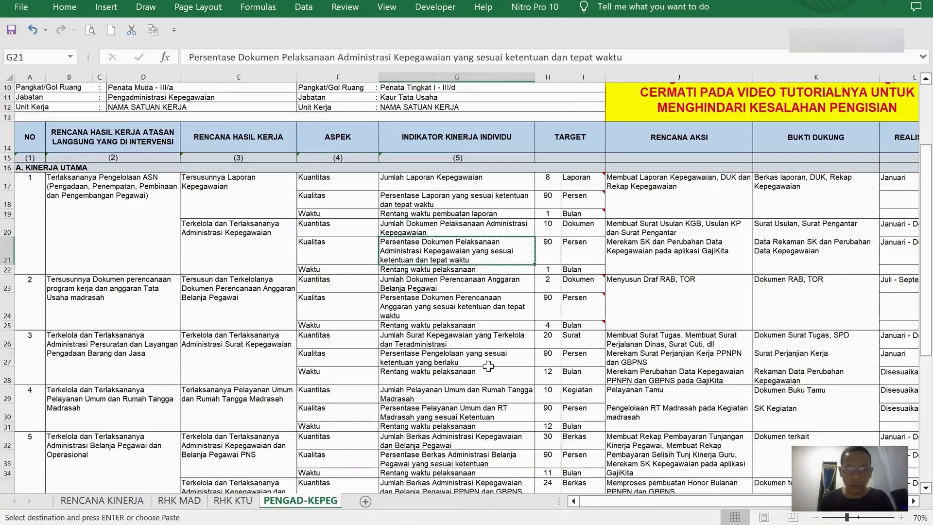
In e-Kinerja, add a Kualitas indicator with the copied Persentase Dokumen text and the target "90 %" to "Terkelola dan Terlaksananya Administrasi Kepegawaian".
{"action": "key", "text": "alt+Tab"}
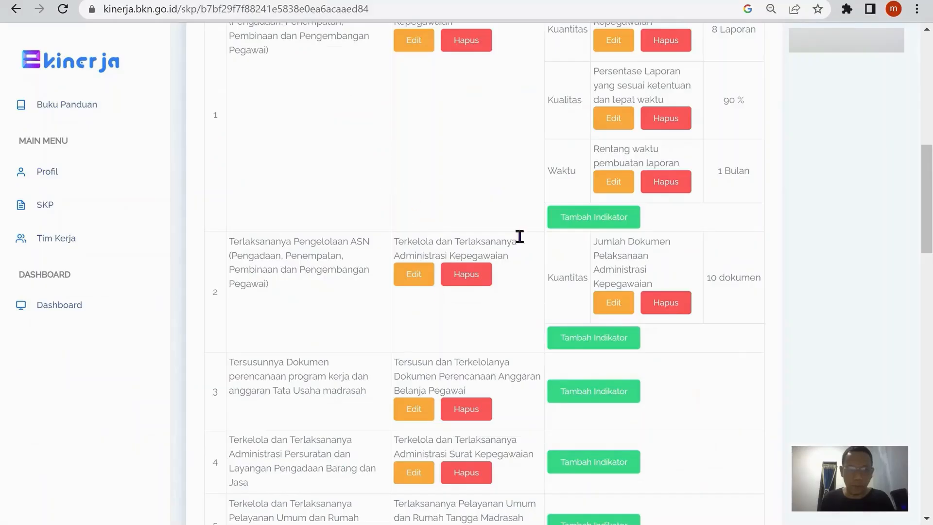
{"action": "left_click", "coordinate": [607, 334]}
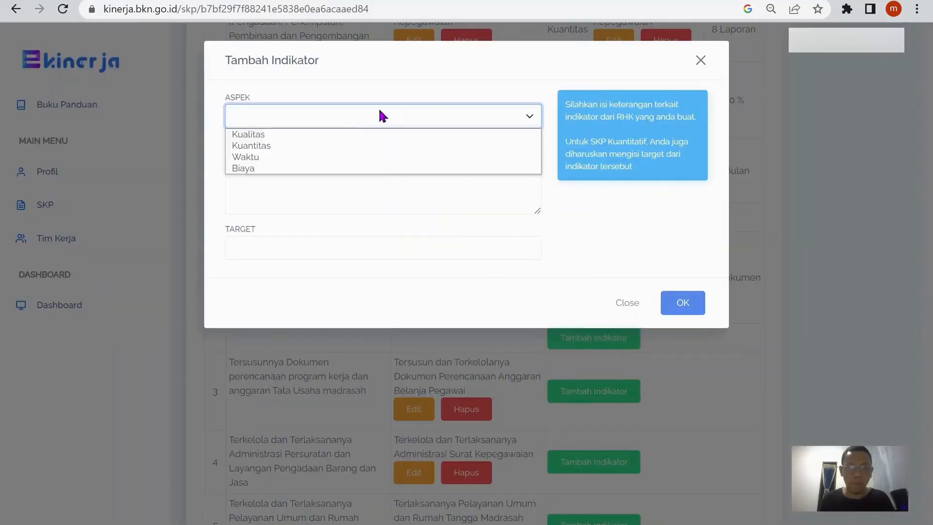
{"action": "left_click", "coordinate": [381, 116]}
{"action": "left_click", "coordinate": [364, 132]}
{"action": "left_click", "coordinate": [350, 164]}
{"action": "key", "text": "ctrl+v"}
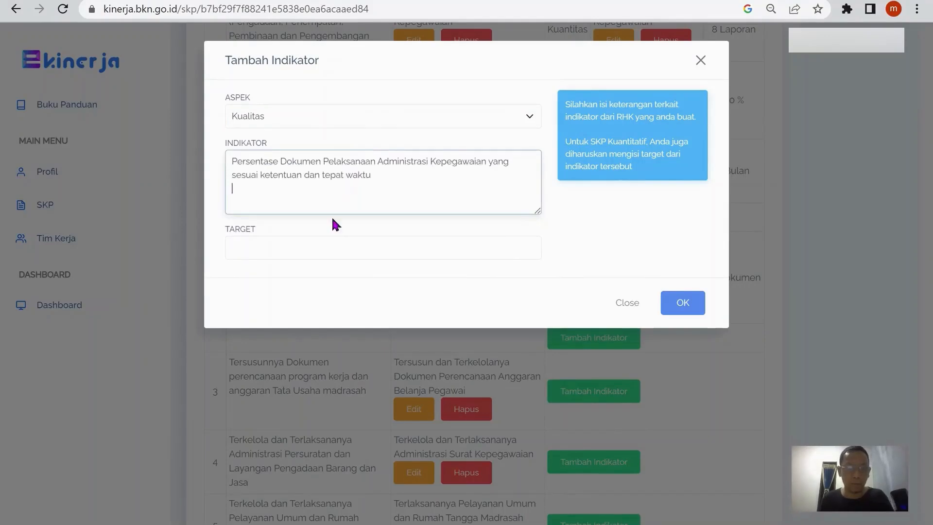
{"action": "left_click", "coordinate": [327, 249]}
{"action": "left_click", "coordinate": [348, 286]}
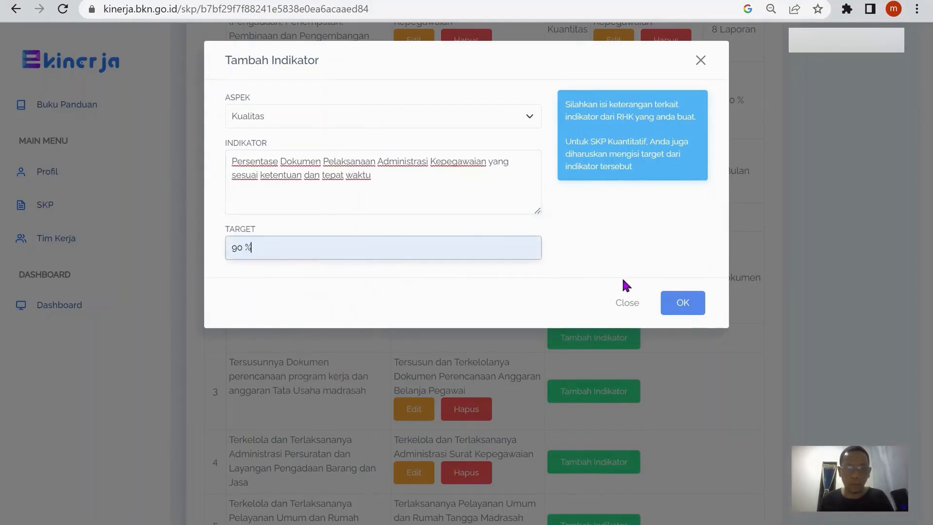
{"action": "left_click", "coordinate": [683, 303]}
In Excel, set the target of the indicator "Rentang waktu pelaksanaan" in cell H22 to 12.
{"action": "scroll", "coordinate": [657, 395], "scroll_direction": "down", "scroll_amount": 2}
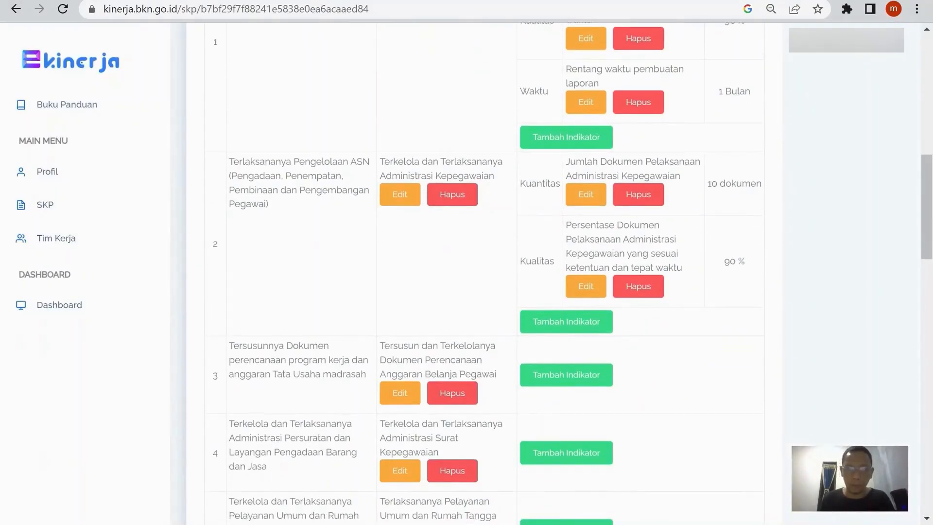
{"action": "key", "text": "alt+Tab"}
{"action": "left_click", "coordinate": [416, 270]}
{"action": "key", "text": "ctrl+c"}
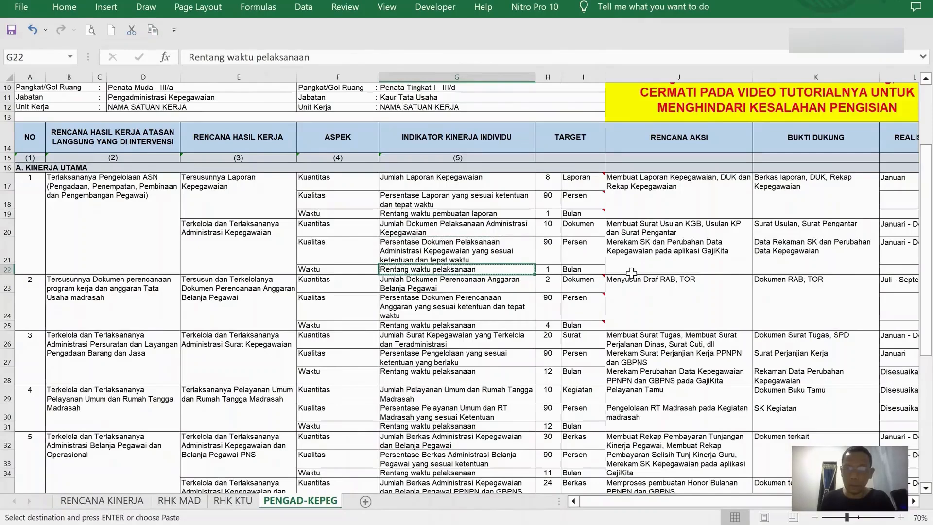
{"action": "key", "text": "Escape"}
{"action": "left_click", "coordinate": [558, 270]}
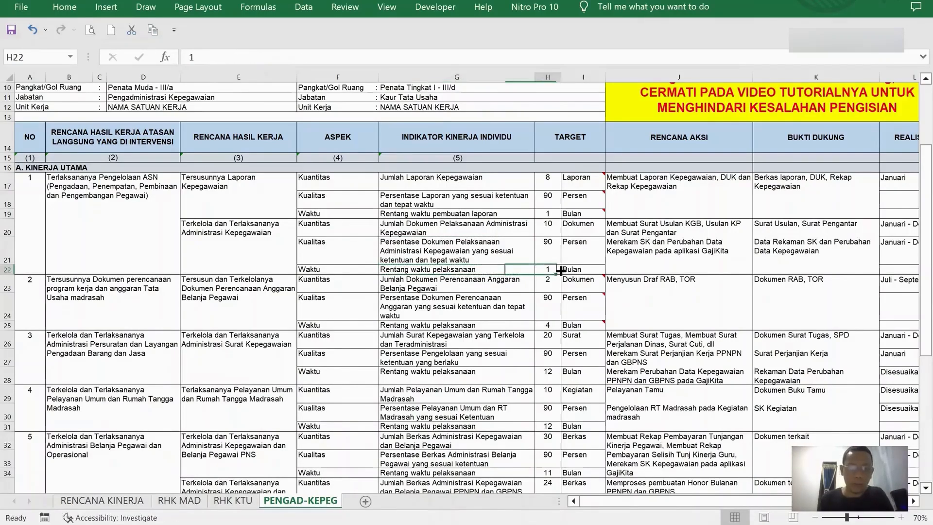
{"action": "type", "text": "12"}
{"action": "left_click", "coordinate": [575, 270]}
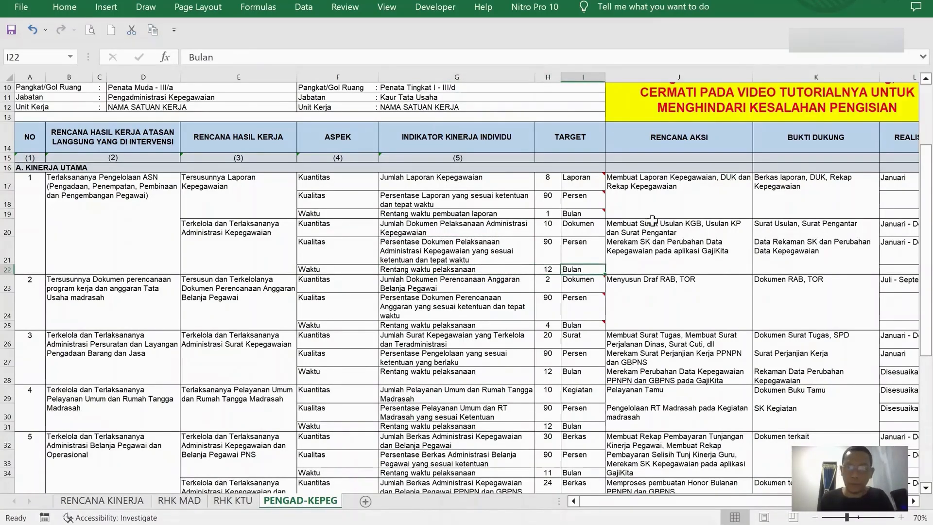
{"action": "left_click_drag", "start_coordinate": [658, 229], "coordinate": [678, 253]}
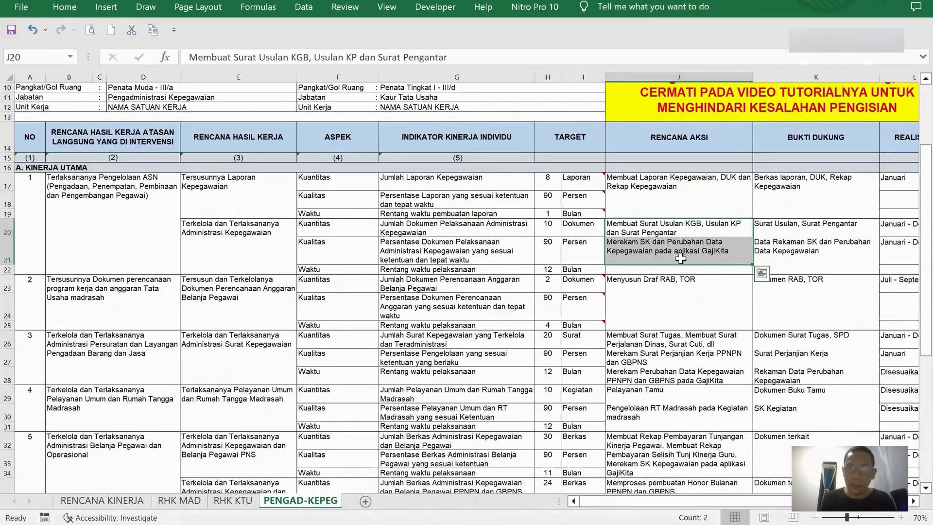
{"action": "left_click_drag", "start_coordinate": [697, 223], "coordinate": [702, 269]}
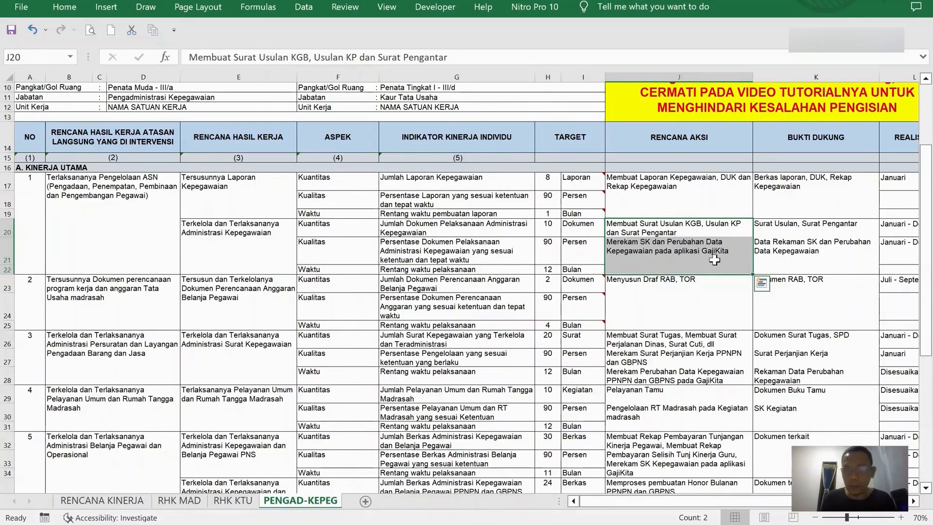
{"action": "left_click", "coordinate": [688, 260]}
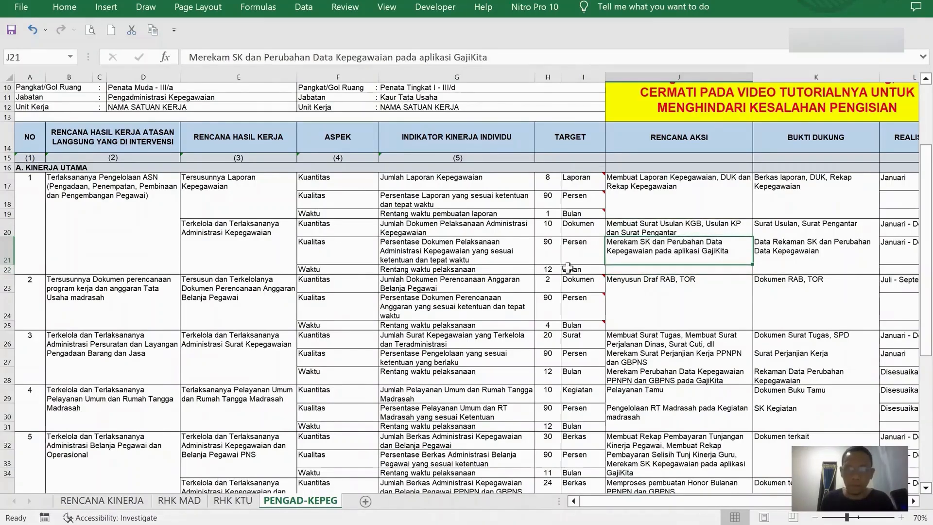
Copy "Rentang waktu pelaksanaan" from Excel cell G22 and add it in e-Kinerja as a Waktu indicator with target "12 Bulan" to "Terkelola dan Terlaksananya Administrasi Kepegawaian".
{"action": "left_click", "coordinate": [492, 271]}
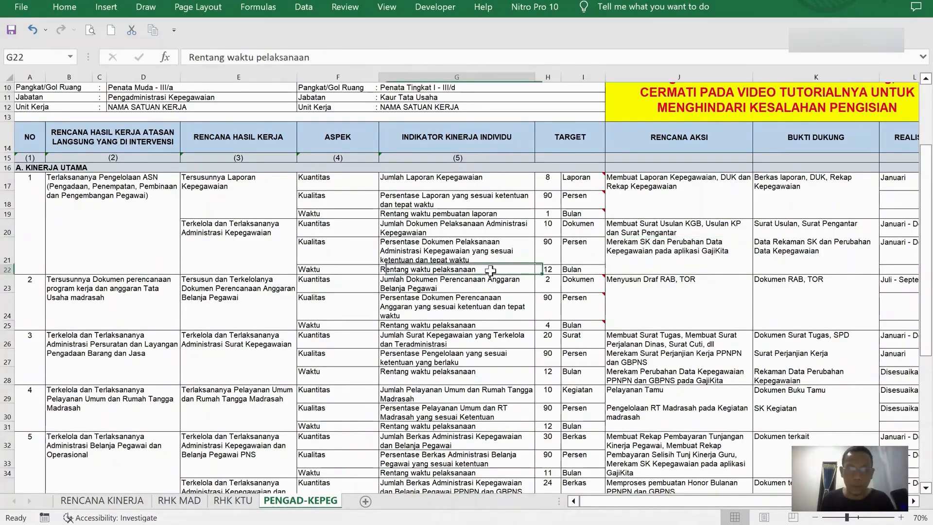
{"action": "key", "text": "ctrl+c"}
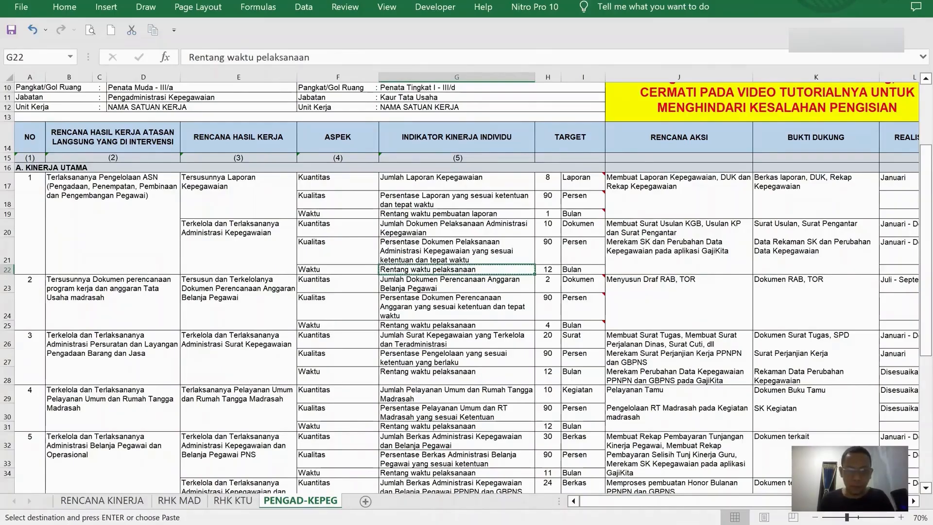
{"action": "key", "text": "alt+Tab"}
{"action": "left_click", "coordinate": [589, 320]}
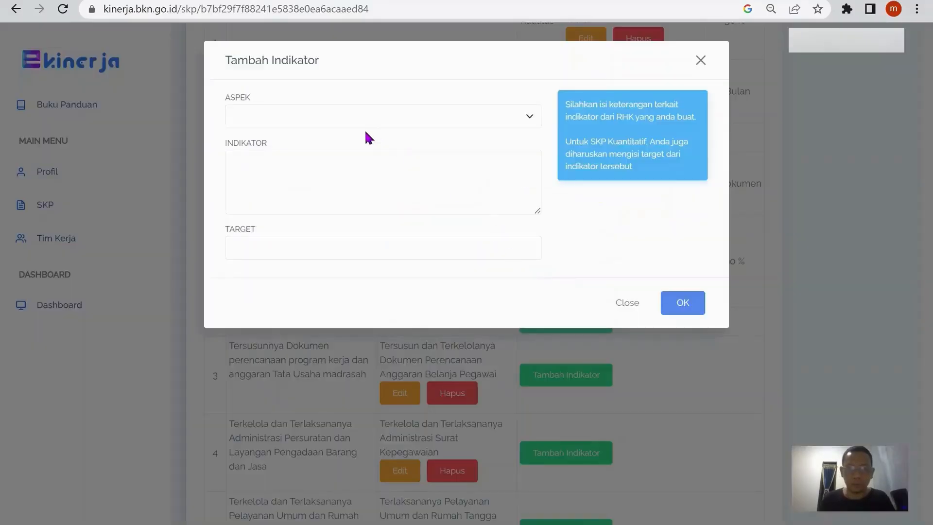
{"action": "left_click", "coordinate": [346, 116]}
{"action": "left_click", "coordinate": [339, 155]}
{"action": "left_click", "coordinate": [331, 176]}
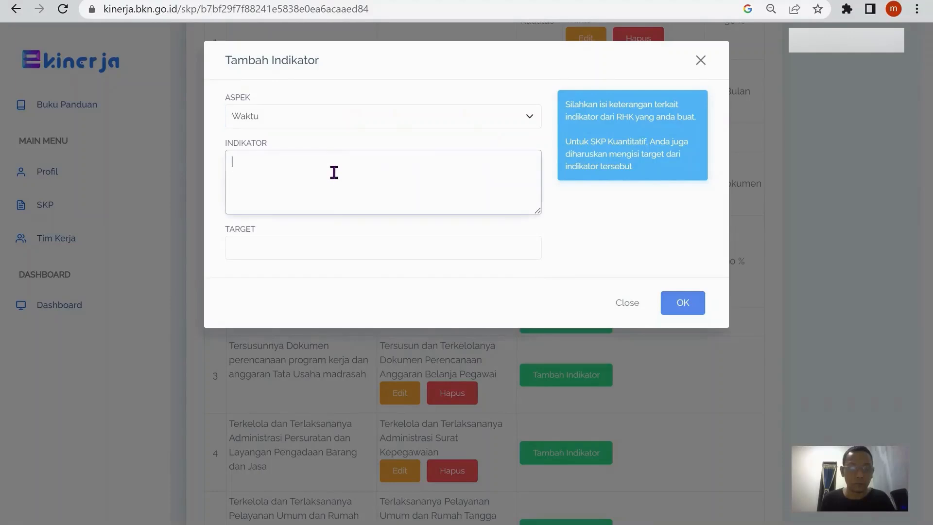
{"action": "key", "text": "ctrl+v"}
{"action": "left_click", "coordinate": [319, 247]}
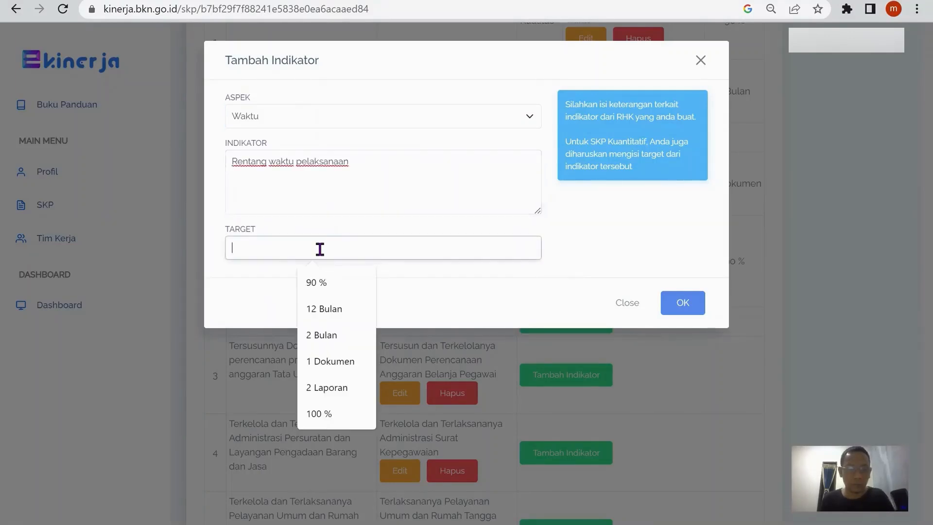
{"action": "left_click", "coordinate": [335, 311]}
{"action": "left_click", "coordinate": [682, 302]}
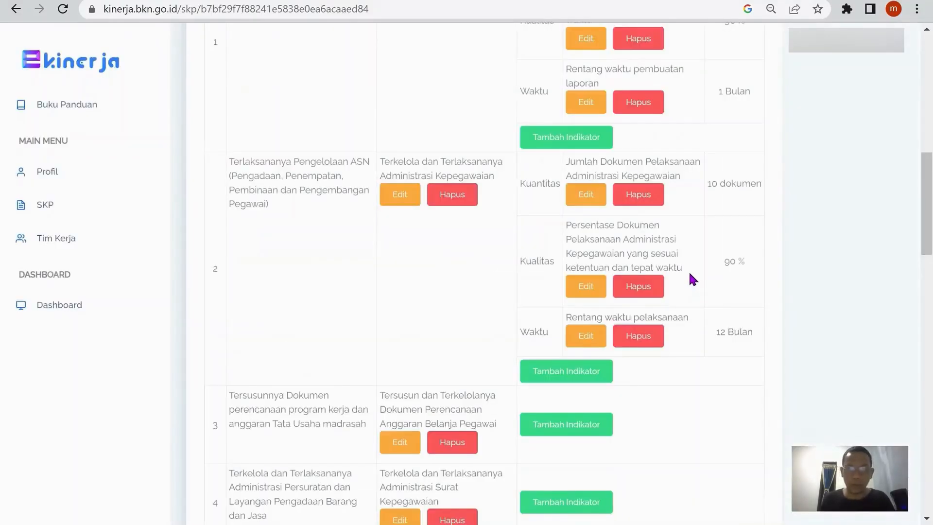
In Excel, copy the indicator "Jumlah Dokumen Perencanaan Anggaran Belanja Pegawai" from cell G23.
{"action": "key", "text": "alt+Tab"}
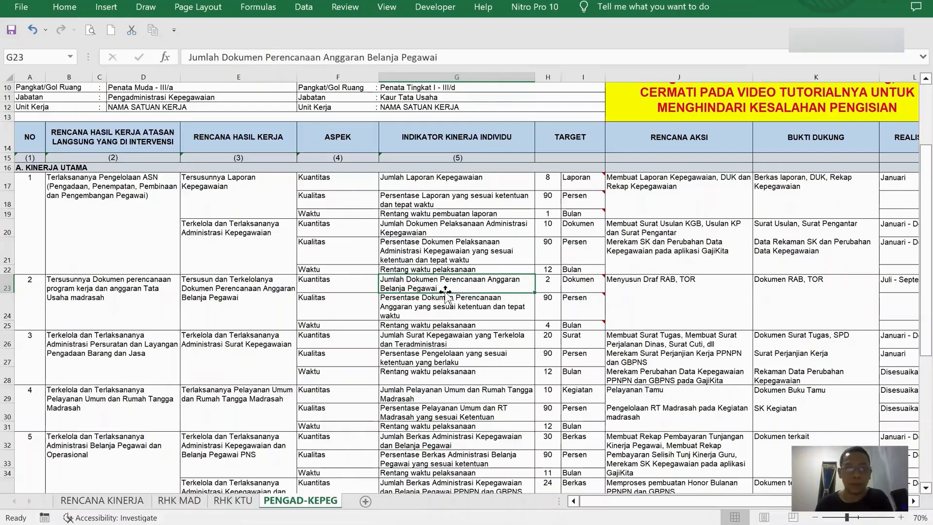
{"action": "left_click", "coordinate": [236, 284]}
{"action": "left_click", "coordinate": [457, 288]}
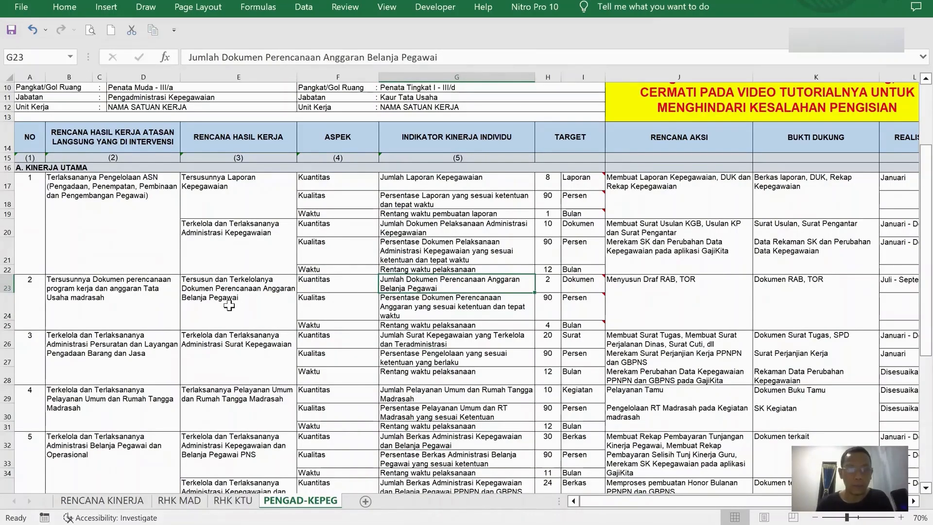
{"action": "left_click", "coordinate": [229, 305]}
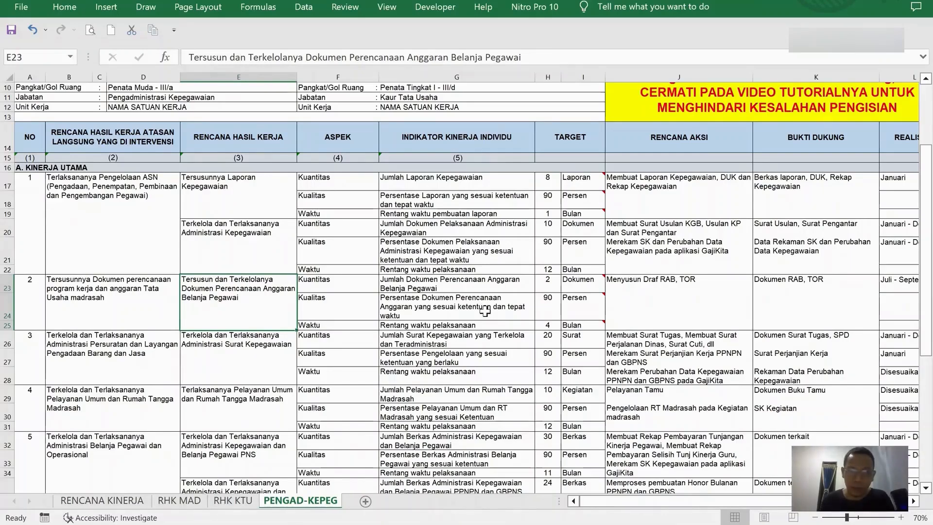
{"action": "left_click", "coordinate": [635, 282]}
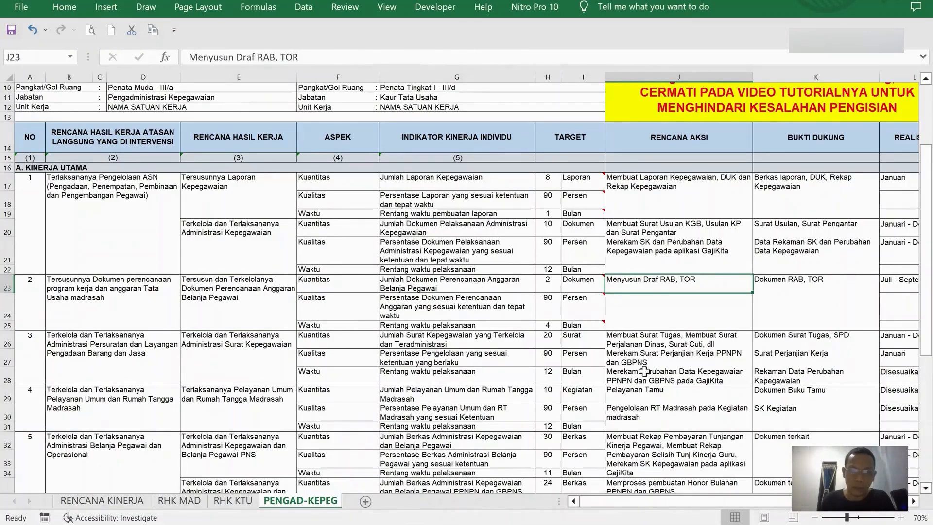
{"action": "left_click", "coordinate": [714, 376]}
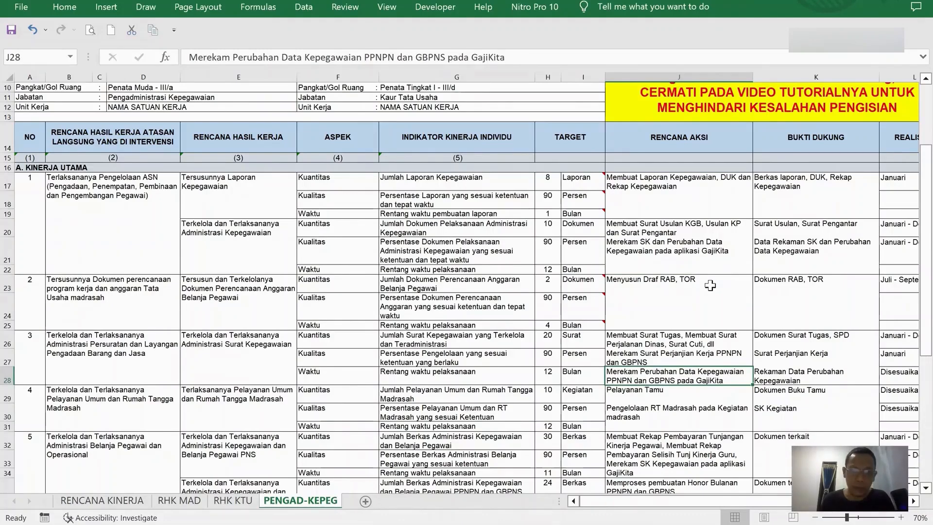
{"action": "left_click", "coordinate": [231, 281]}
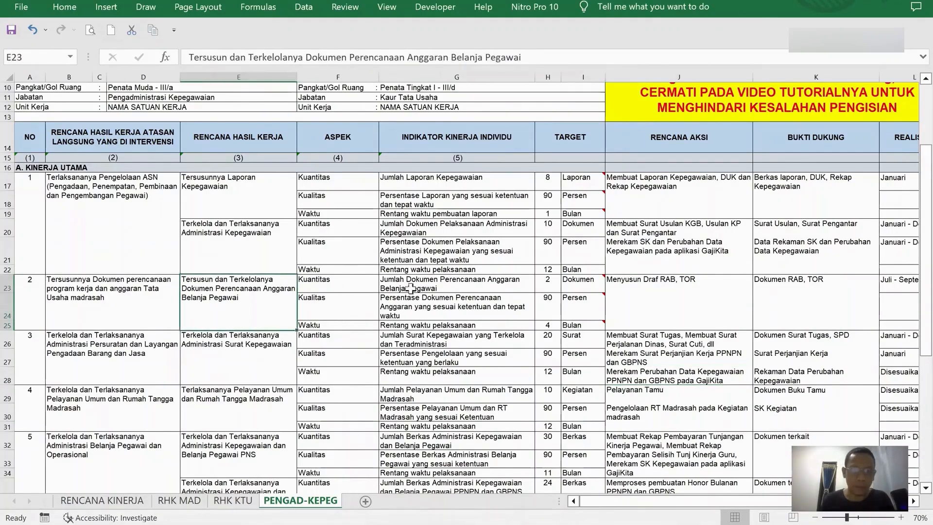
{"action": "left_click", "coordinate": [426, 286]}
{"action": "key", "text": "ctrl+c"}
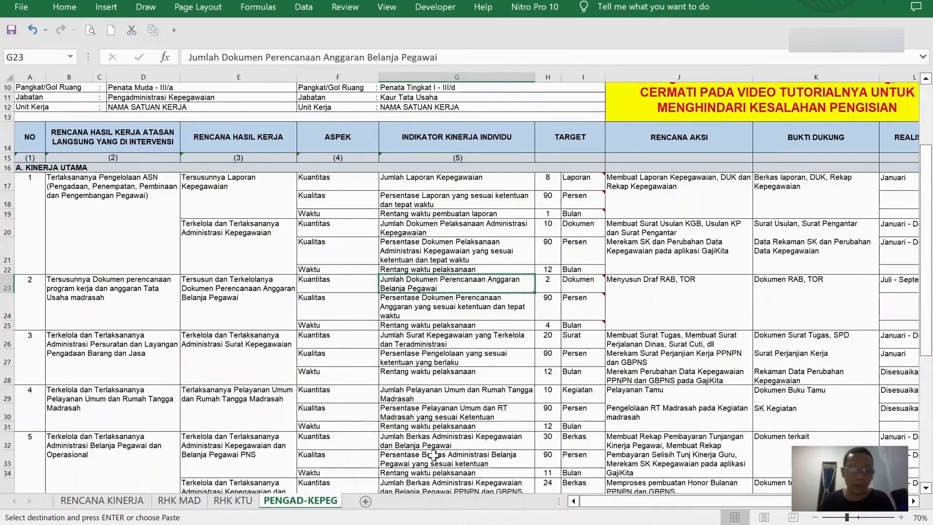
In e-Kinerja, add a Kuantitas indicator with the copied Jumlah Dokumen text and target "2 Dokumen" to "Tersusun dan Terkelolanya Dokumen Perencanaan Anggaran Belanja Pegawai".
{"action": "left_click", "coordinate": [446, 524]}
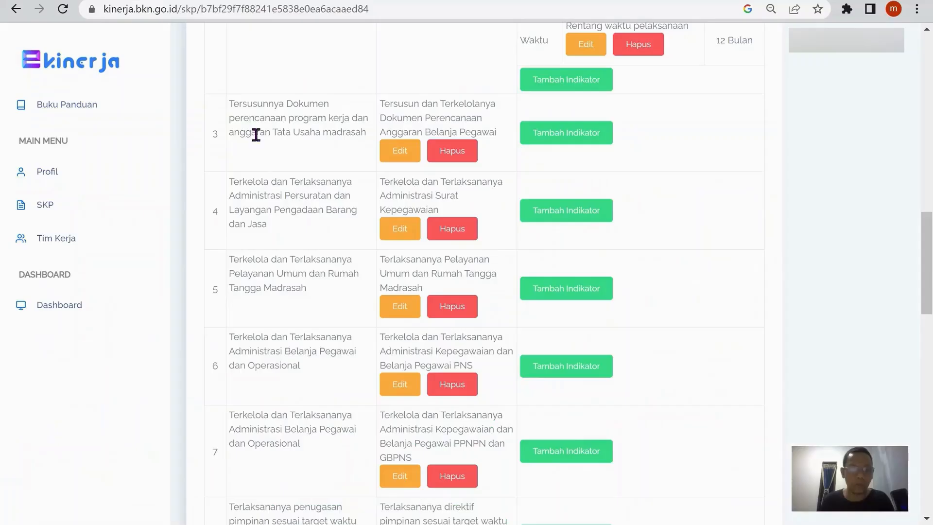
{"action": "left_click", "coordinate": [553, 135]}
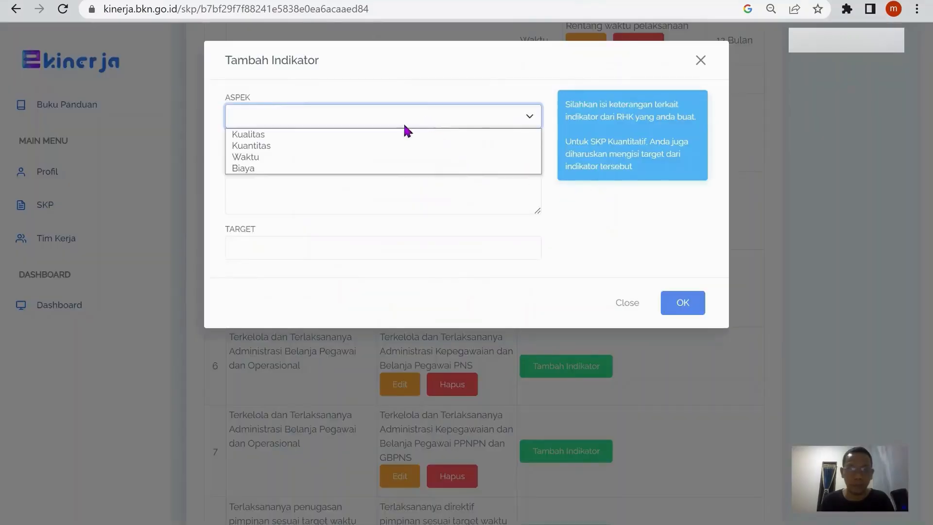
{"action": "left_click", "coordinate": [371, 145]}
{"action": "left_click", "coordinate": [370, 208]}
{"action": "key", "text": "ctrl+v"}
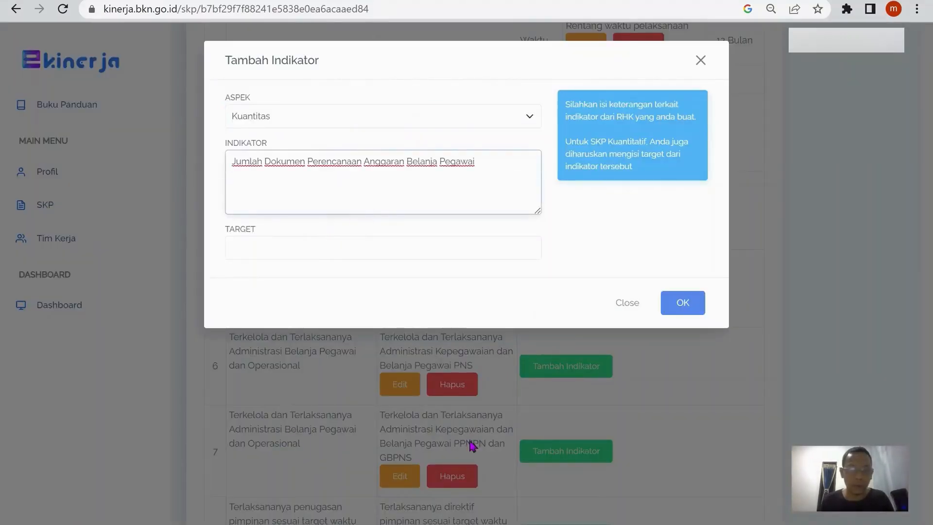
{"action": "key", "text": "Tab"}
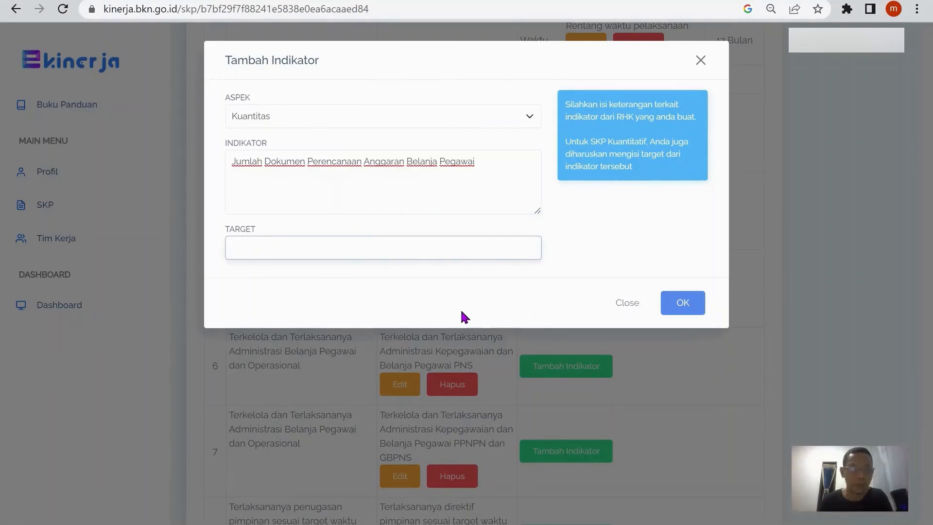
{"action": "type", "text": "2 Dokumen"}
{"action": "left_click", "coordinate": [340, 335]}
{"action": "left_click", "coordinate": [681, 307]}
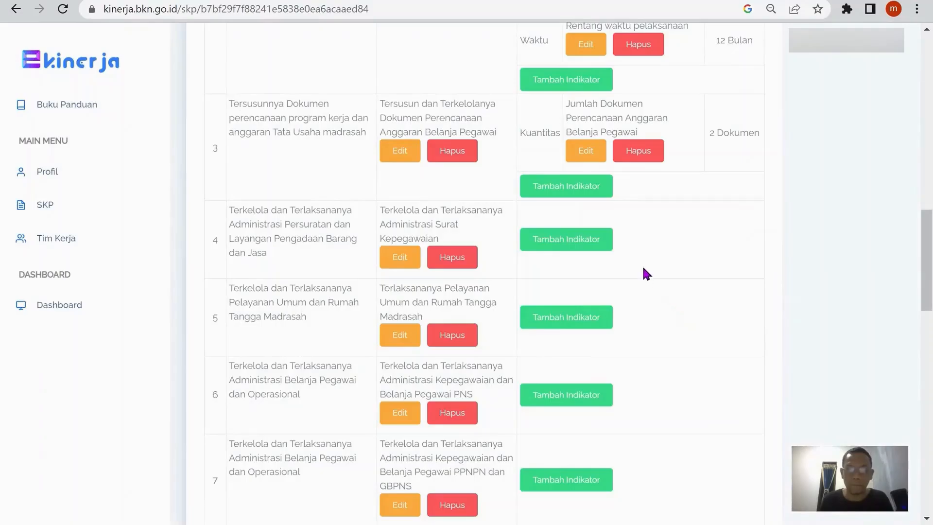
In Excel, copy the indicator "Persentase Dokumen Perencanaan Anggaran yang sesuai ketentuan dan tepat waktu" from cell G24.
{"action": "key", "text": "alt+Tab"}
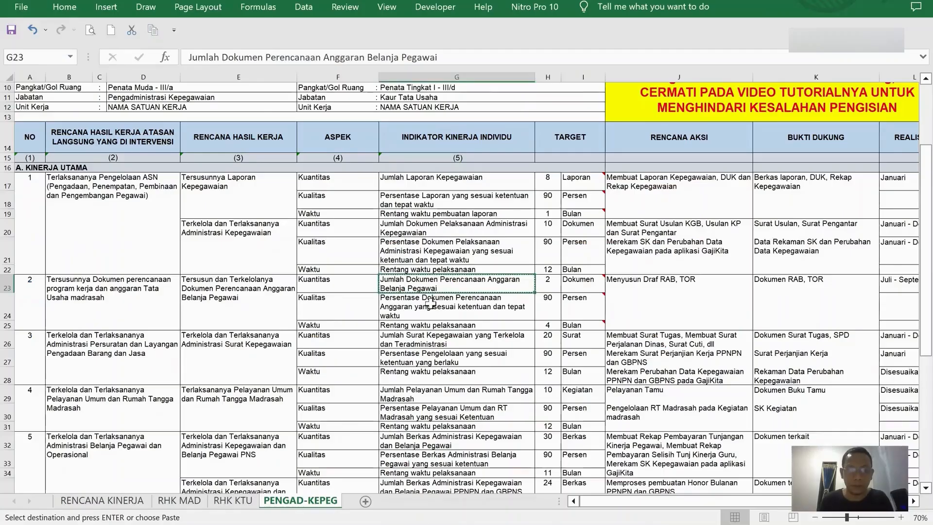
{"action": "left_click", "coordinate": [450, 311]}
{"action": "key", "text": "ctrl+c"}
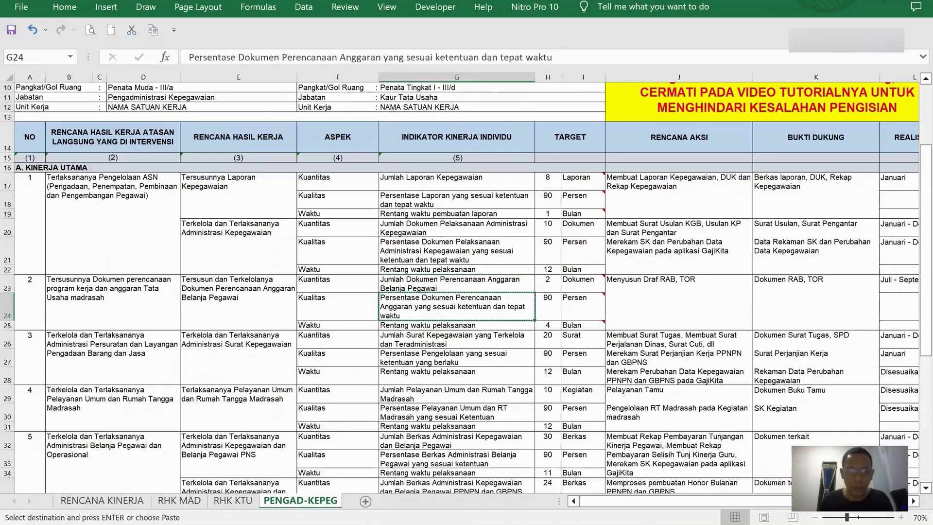
In e-Kinerja, add a Kualitas indicator with the copied Persentase Dokumen text and target "90 %" to "Tersusun dan Terkelolanya Dokumen Perencanaan Anggaran Belanja Pegawai".
{"action": "key", "text": "alt+Tab"}
{"action": "left_click", "coordinate": [586, 328]}
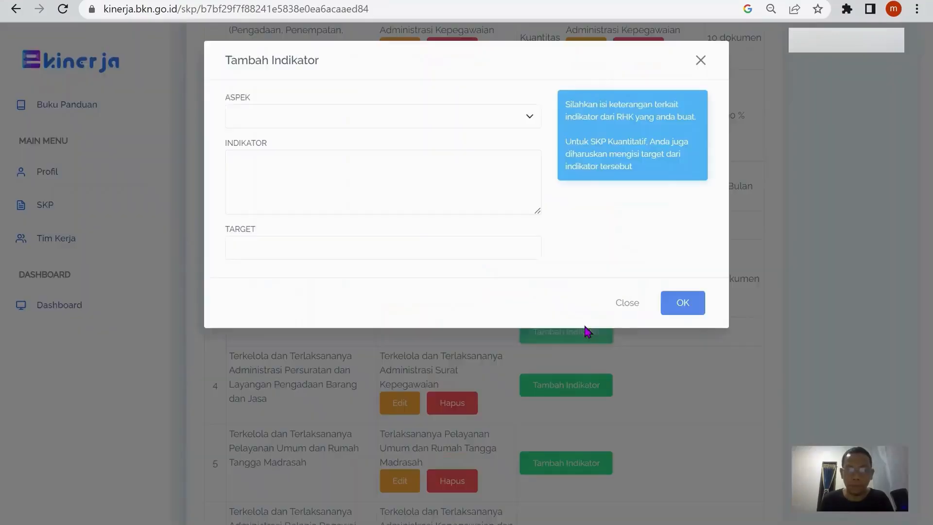
{"action": "left_click", "coordinate": [425, 116]}
{"action": "left_click", "coordinate": [412, 134]}
{"action": "left_click", "coordinate": [390, 181]}
{"action": "key", "text": "ctrl+v"}
{"action": "left_click", "coordinate": [356, 256]}
{"action": "left_click", "coordinate": [350, 281]}
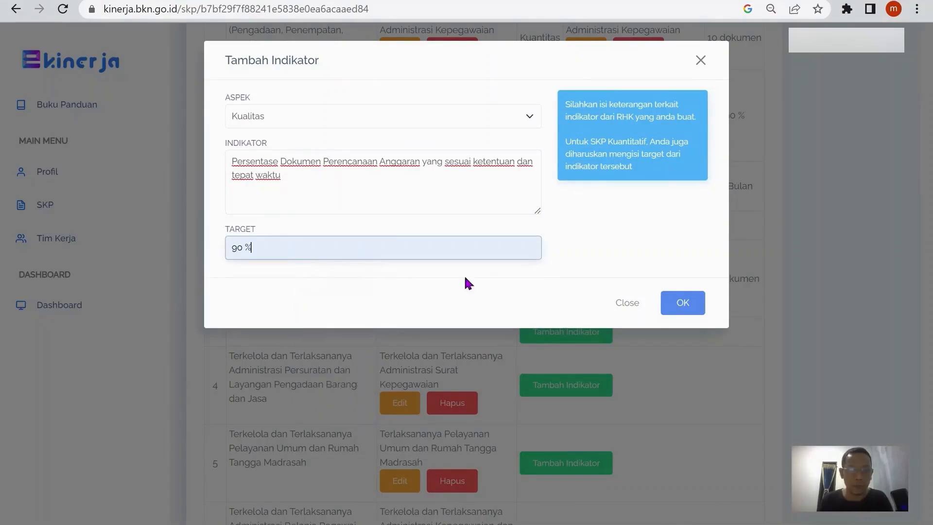
{"action": "left_click", "coordinate": [676, 303]}
In Excel, copy the indicator "Rentang waktu pelaksanaan" from cell G25 and return to e-Kinerja.
{"action": "key", "text": "alt+Tab"}
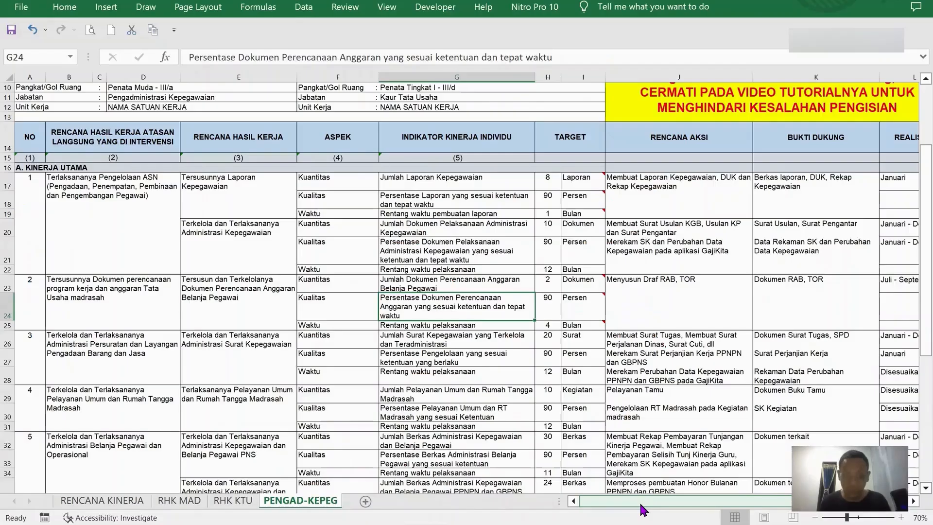
{"action": "left_click", "coordinate": [481, 326]}
{"action": "key", "text": "ctrl+c"}
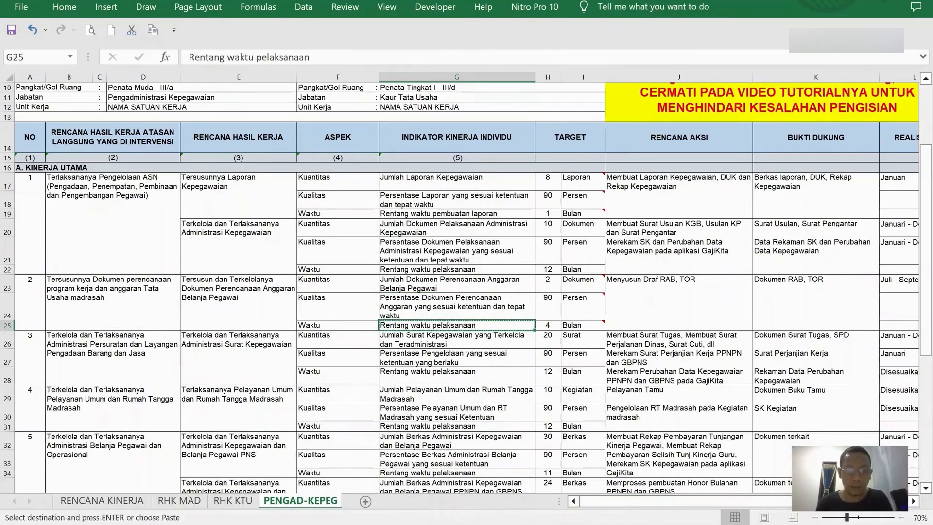
{"action": "key", "text": "alt+Tab"}
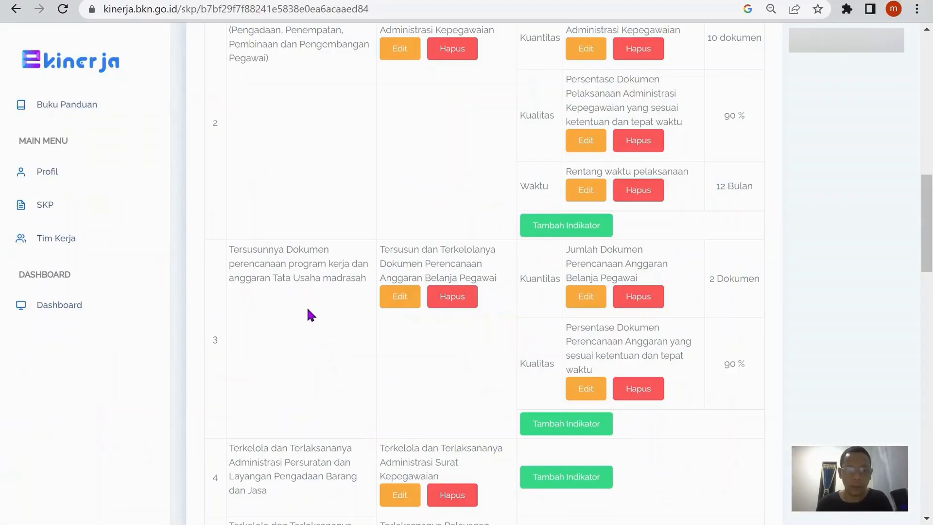
Add the Waktu indicator "Rentang waktu pelaksanaan" with target "4 Bulan" to work plan row 3.
{"action": "left_click", "coordinate": [601, 428]}
{"action": "left_click", "coordinate": [415, 113]}
{"action": "left_click", "coordinate": [408, 154]}
{"action": "left_click", "coordinate": [381, 161]}
{"action": "key", "text": "ctrl+v"}
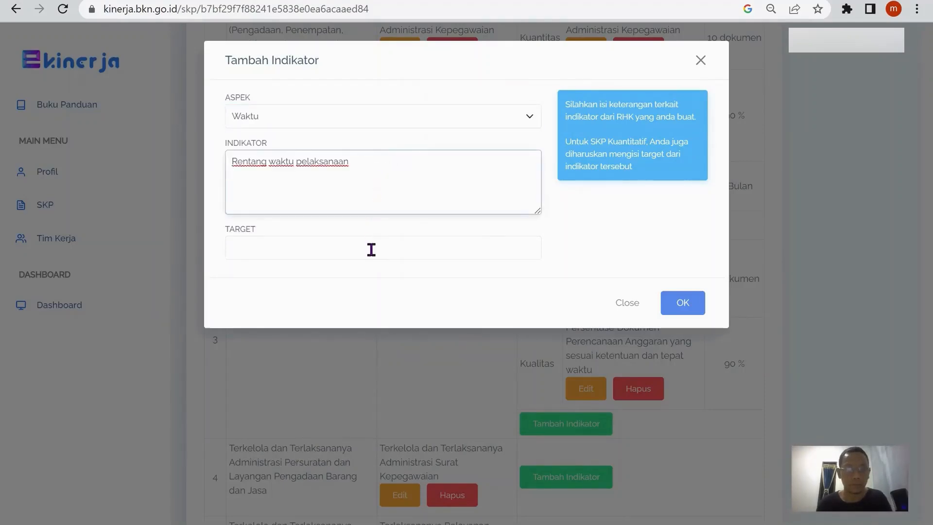
{"action": "left_click", "coordinate": [372, 250]}
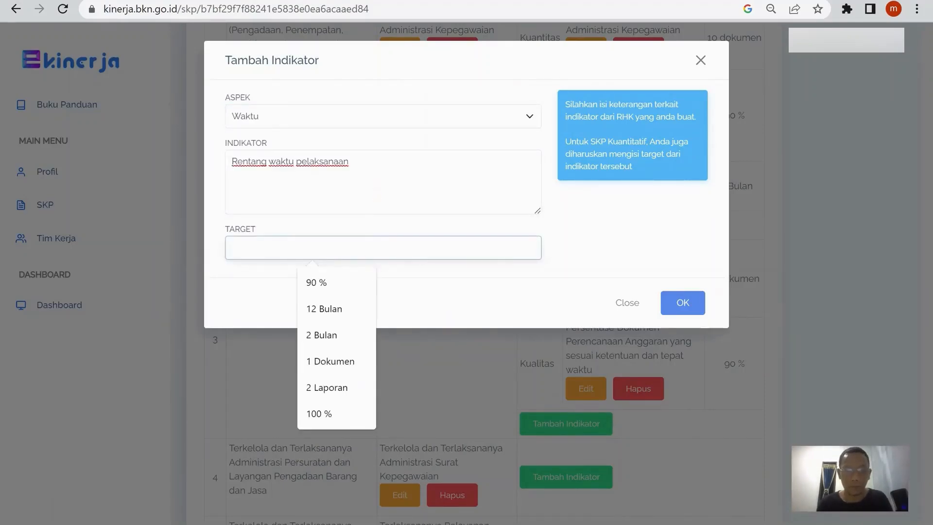
{"action": "key", "text": "alt+Tab"}
{"action": "key", "text": "alt+Tab"}
{"action": "key", "text": "alt+Tab"}
{"action": "key", "text": "alt+Tab"}
{"action": "type", "text": "4"}
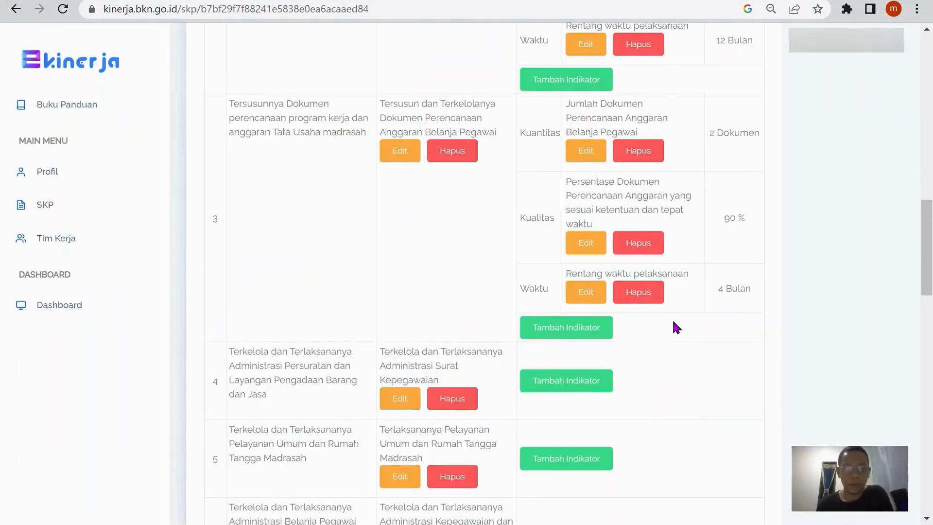
Copy the indicator "Jumlah Surat Kepegawaian yang Terkelola dan Teradministrasi" from cell G26 of the Excel sheet and return to E-Kinerja.
{"action": "scroll", "coordinate": [672, 318], "scroll_direction": "down", "scroll_amount": 2}
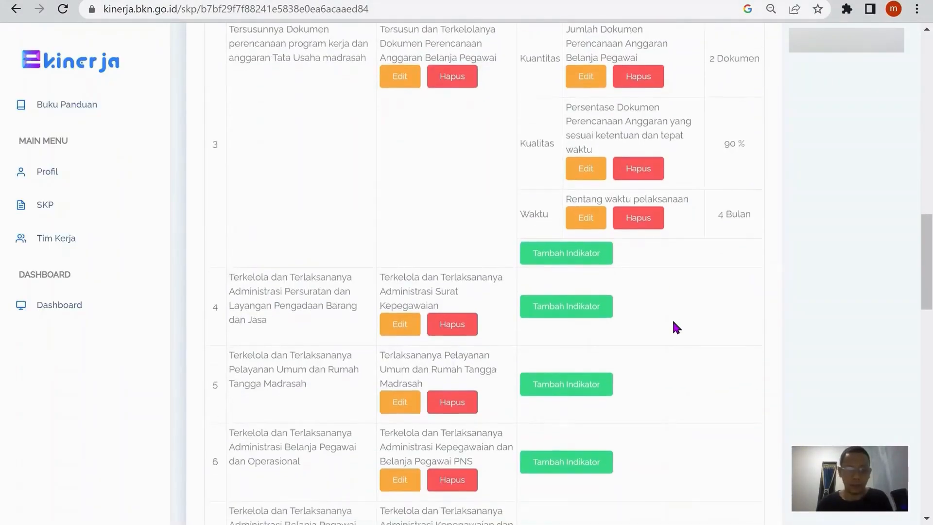
{"action": "key", "text": "alt+Tab"}
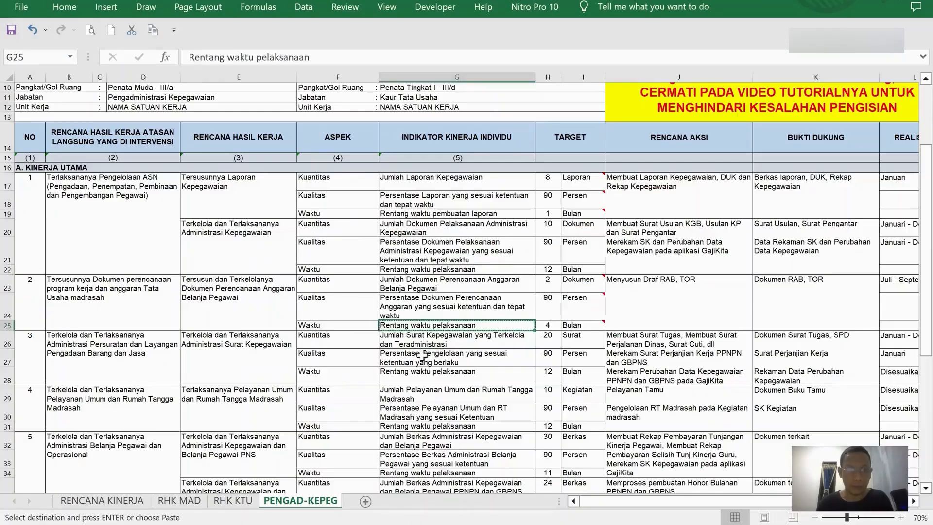
{"action": "key", "text": "Escape"}
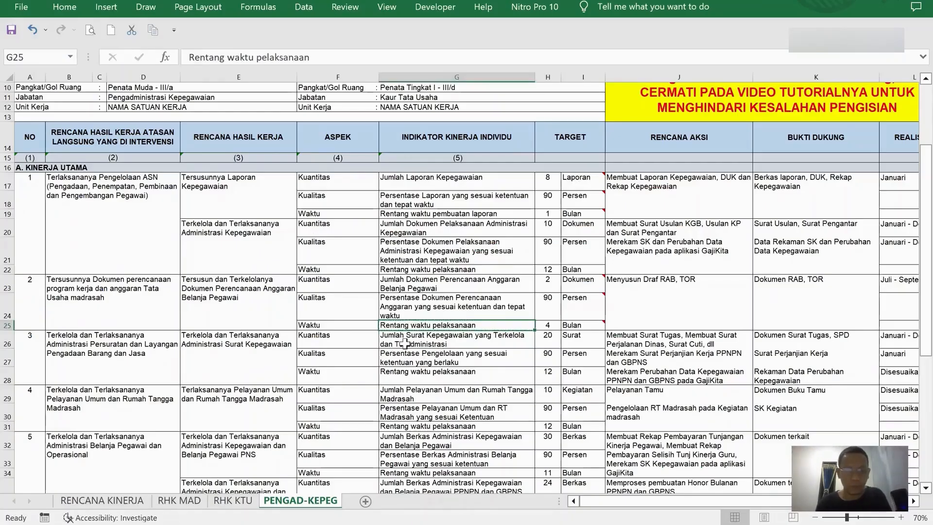
{"action": "left_click", "coordinate": [403, 344]}
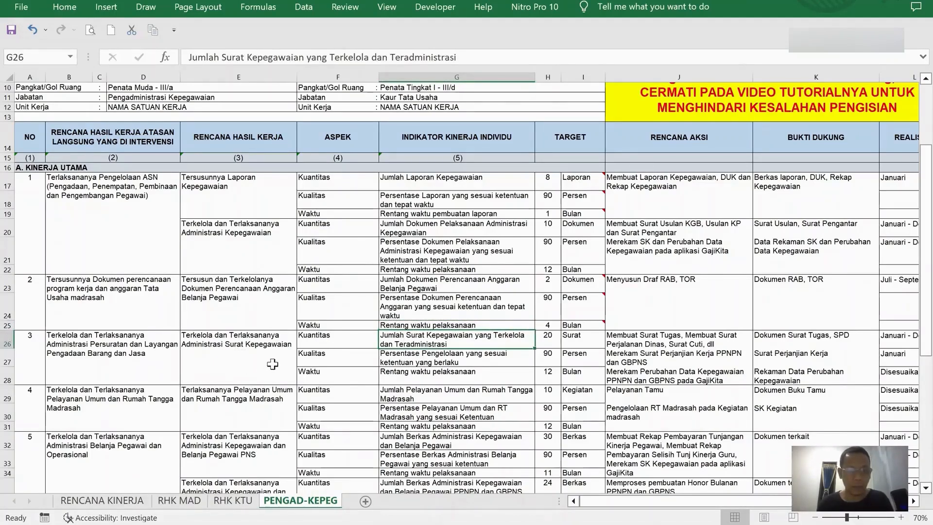
{"action": "key", "text": "ctrl+c"}
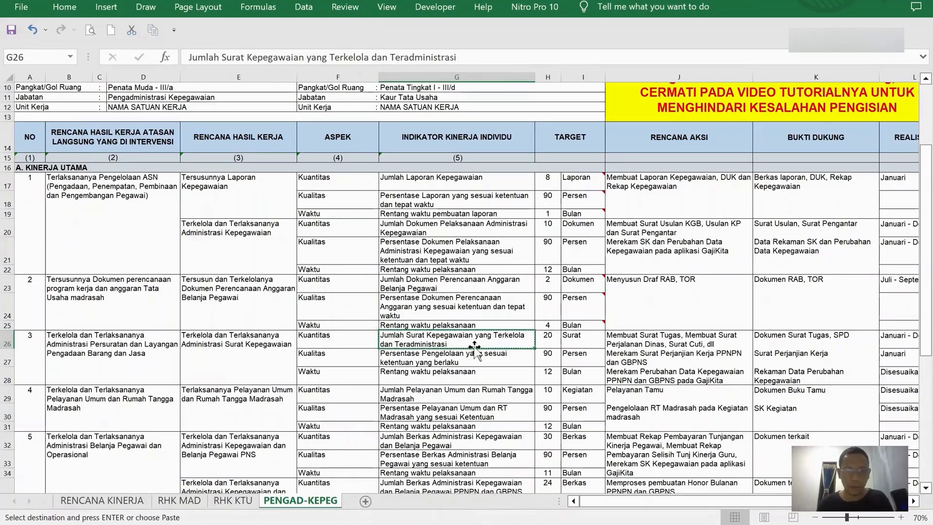
{"action": "key", "text": "alt+Tab"}
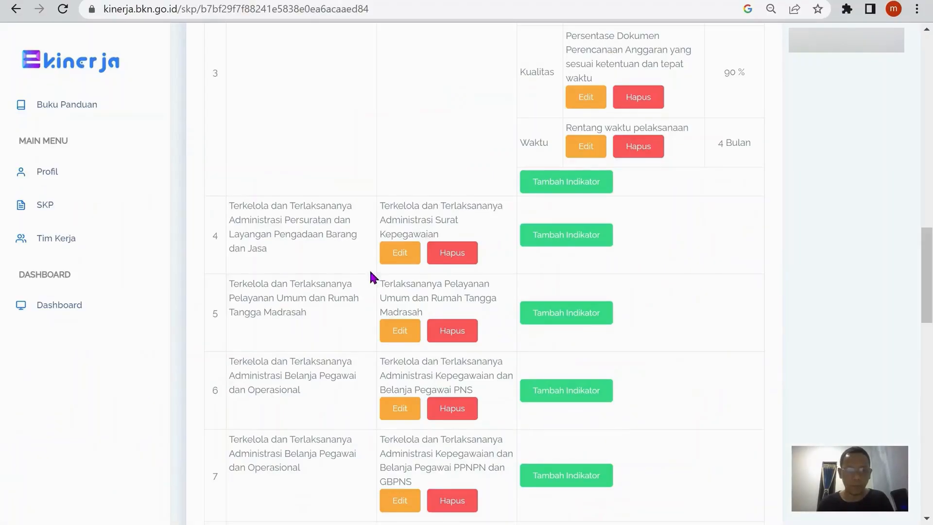
Add a Kuantitas indicator to work plan row 4 with the copied text and target "20 Surat".
{"action": "left_click", "coordinate": [559, 237]}
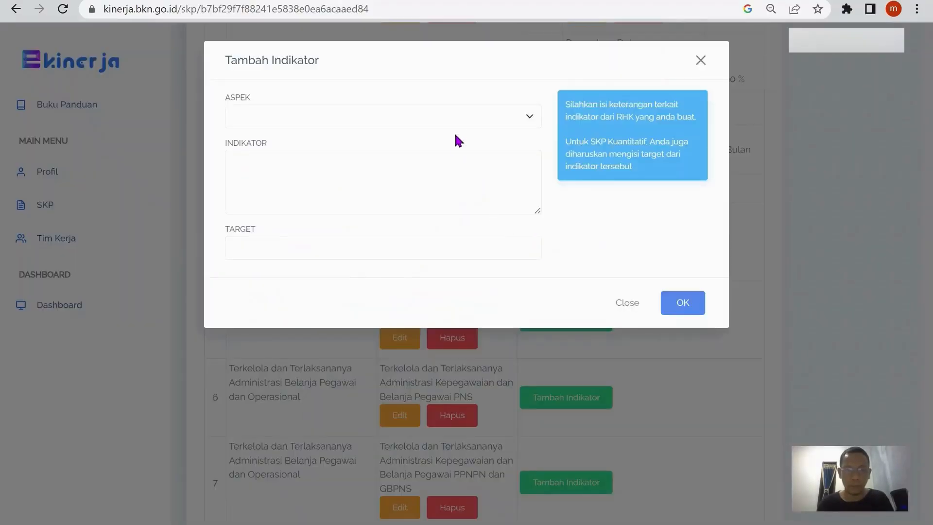
{"action": "left_click", "coordinate": [454, 117]}
{"action": "left_click", "coordinate": [402, 147]}
{"action": "left_click", "coordinate": [362, 168]}
{"action": "key", "text": "ctrl+v"}
{"action": "key", "text": "alt+Tab"}
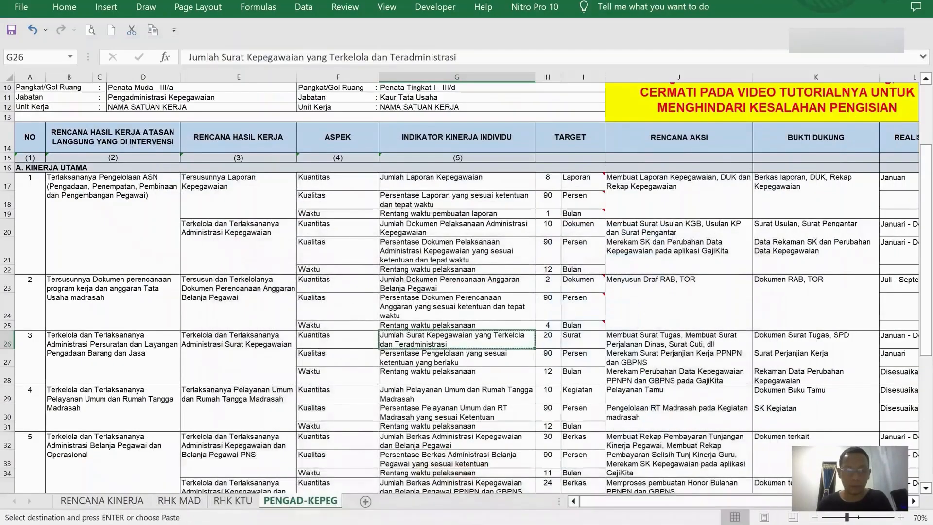
{"action": "key", "text": "alt+Tab"}
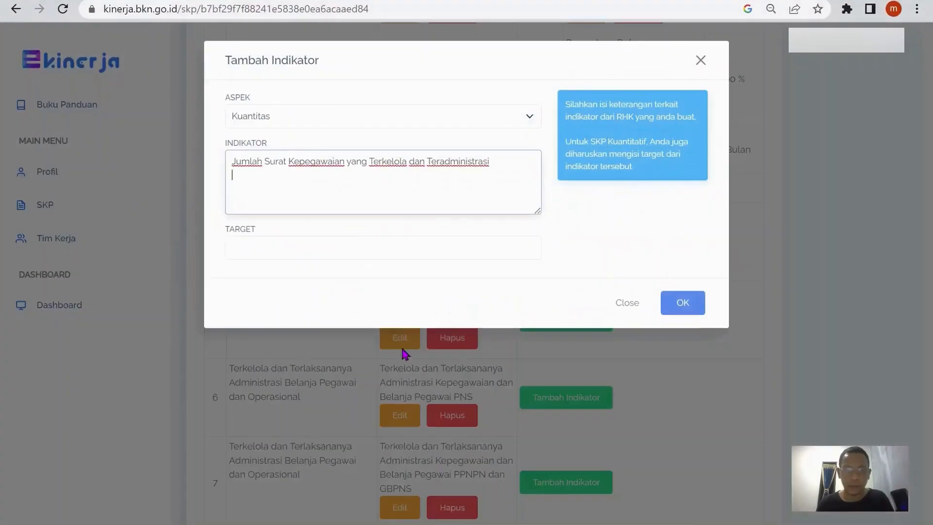
{"action": "left_click", "coordinate": [354, 242]}
{"action": "type", "text": "20"}
{"action": "left_click", "coordinate": [342, 287]}
{"action": "left_click", "coordinate": [670, 306]}
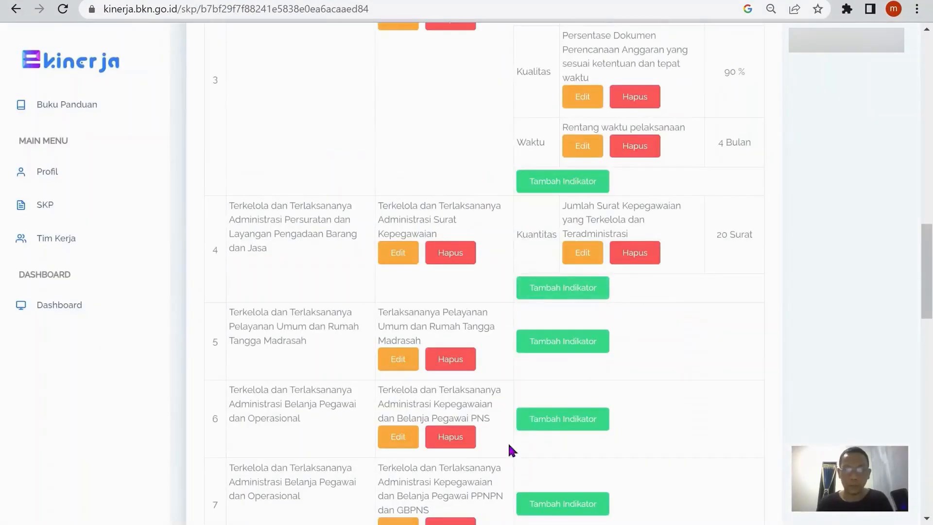
Copy "Persentase Pengelolaan yang sesuai ketentuan yang berlaku" from Excel cell G27 and add it to row 4 as a Kualitas indicator with target "90 %".
{"action": "key", "text": "alt+Tab"}
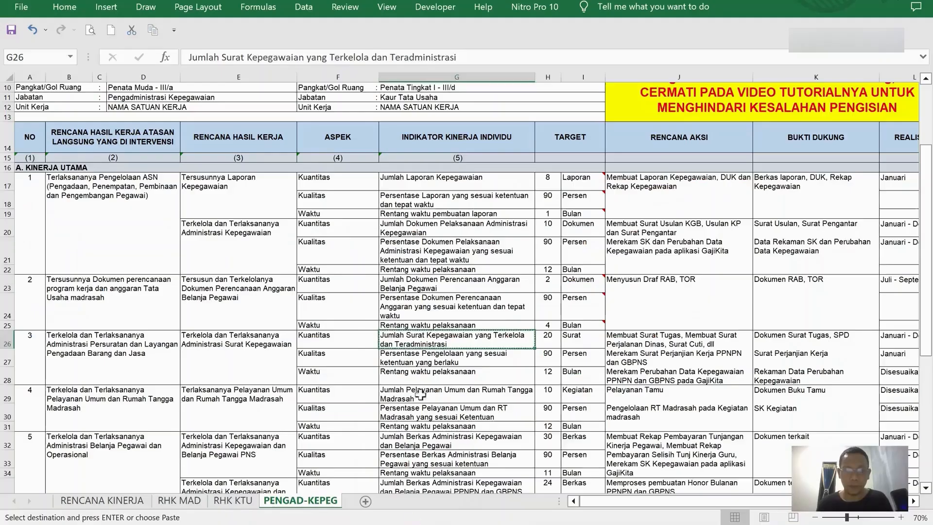
{"action": "left_click", "coordinate": [440, 359]}
{"action": "key", "text": "ctrl+c"}
{"action": "key", "text": "alt+Tab"}
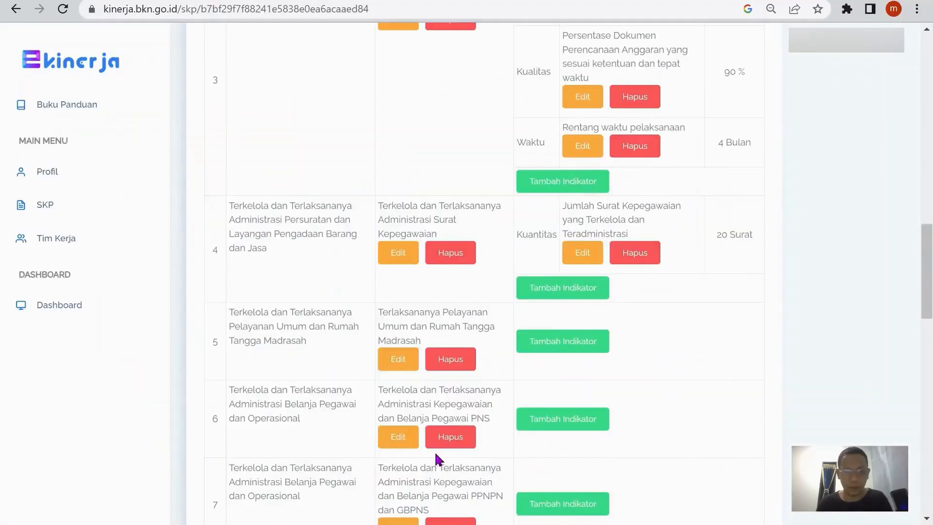
{"action": "left_click", "coordinate": [595, 298]}
Copy "Rentang waktu pelaksanaan" from Excel cell G28 and add it to row 4 as a Waktu indicator with target "12 Bulan".
{"action": "key", "text": "alt+Tab"}
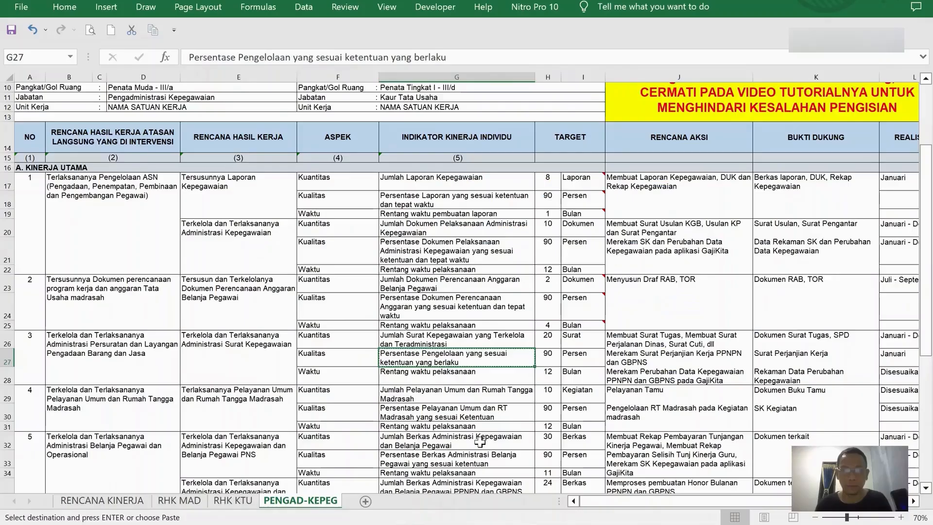
{"action": "left_click", "coordinate": [463, 374]}
{"action": "key", "text": "ctrl+c"}
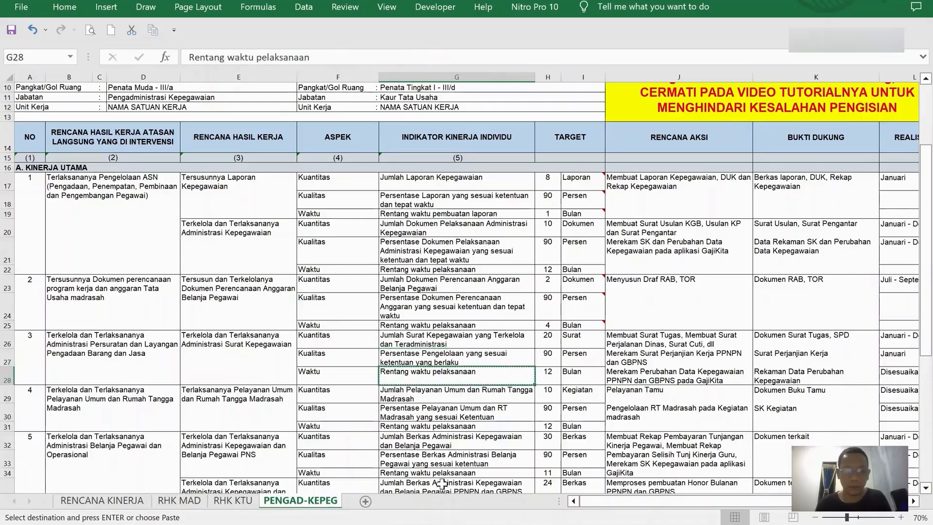
{"action": "key", "text": "alt+Tab"}
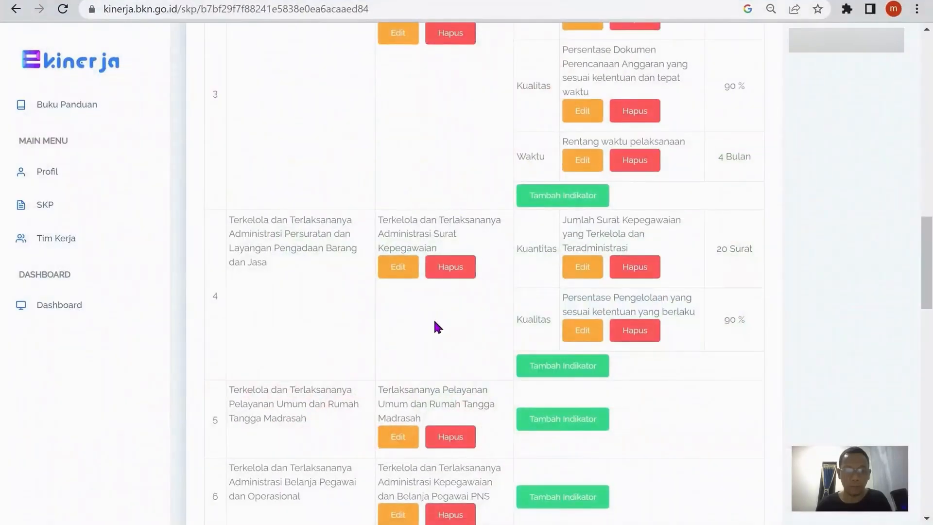
{"action": "left_click", "coordinate": [579, 367]}
{"action": "left_click", "coordinate": [388, 117]}
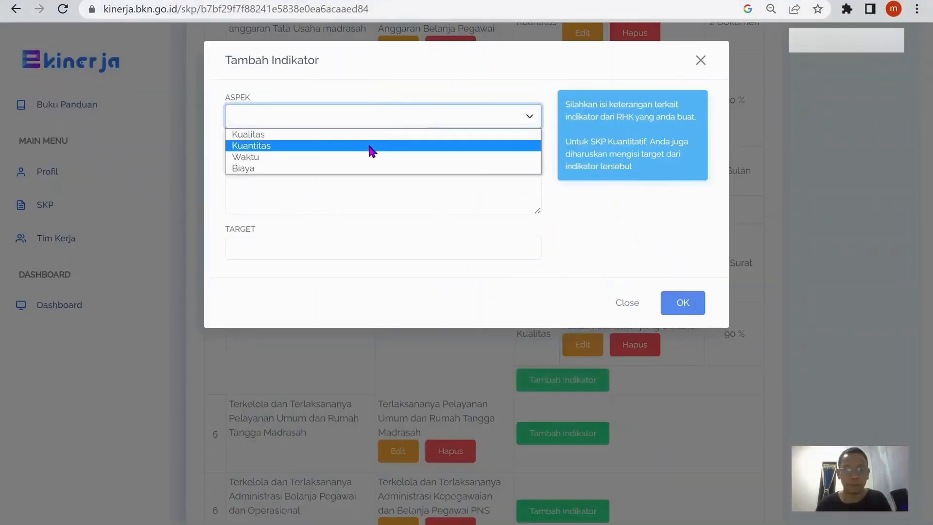
{"action": "left_click", "coordinate": [367, 152]}
{"action": "left_click", "coordinate": [359, 185]}
{"action": "key", "text": "ctrl+v"}
{"action": "left_click", "coordinate": [356, 242]}
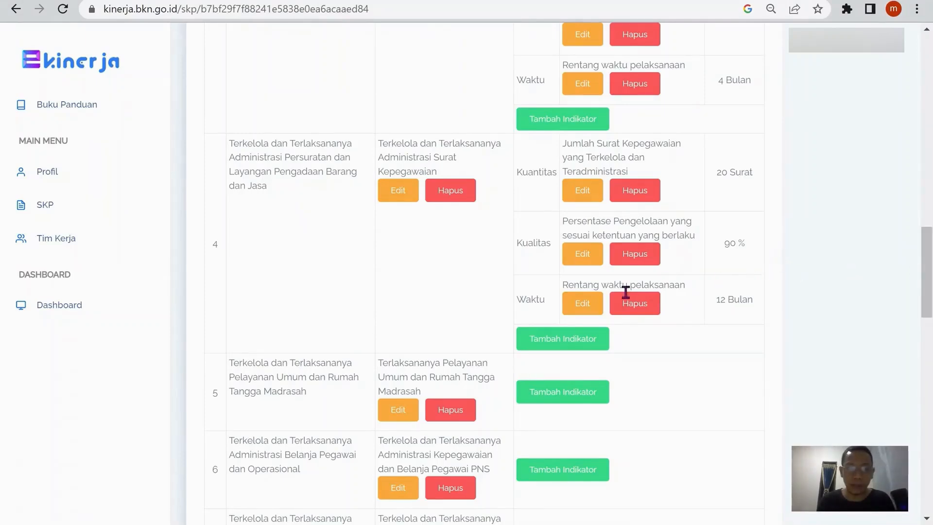
Open the Dukungan Sumber Daya attachment for editing and copy its five entries from C46:C50 in the Excel sheet.
{"action": "scroll", "coordinate": [618, 304], "scroll_direction": "up", "scroll_amount": 10}
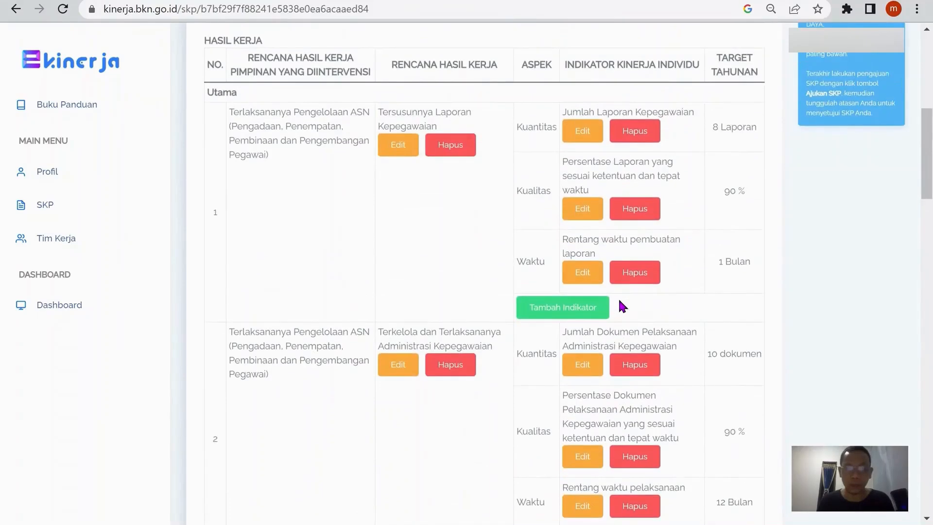
{"action": "scroll", "coordinate": [620, 303], "scroll_direction": "down", "scroll_amount": 10}
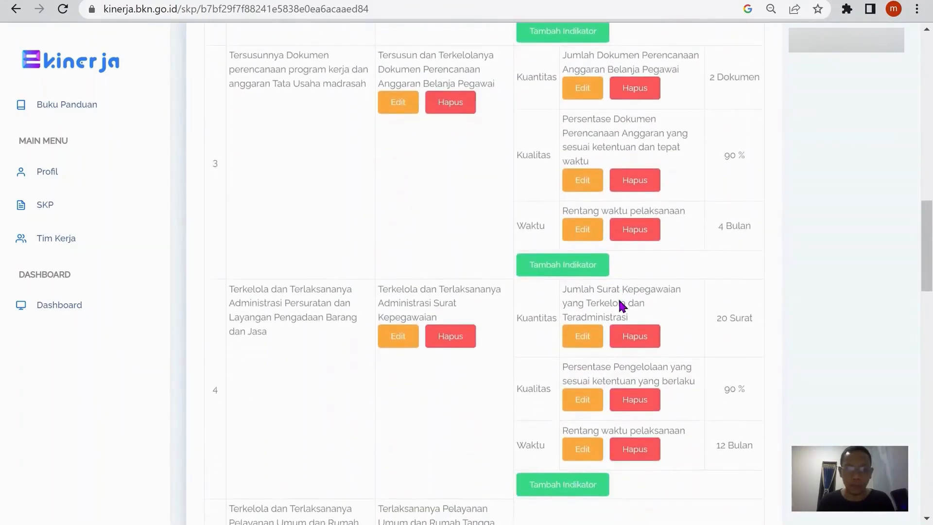
{"action": "scroll", "coordinate": [619, 299], "scroll_direction": "down", "scroll_amount": 10}
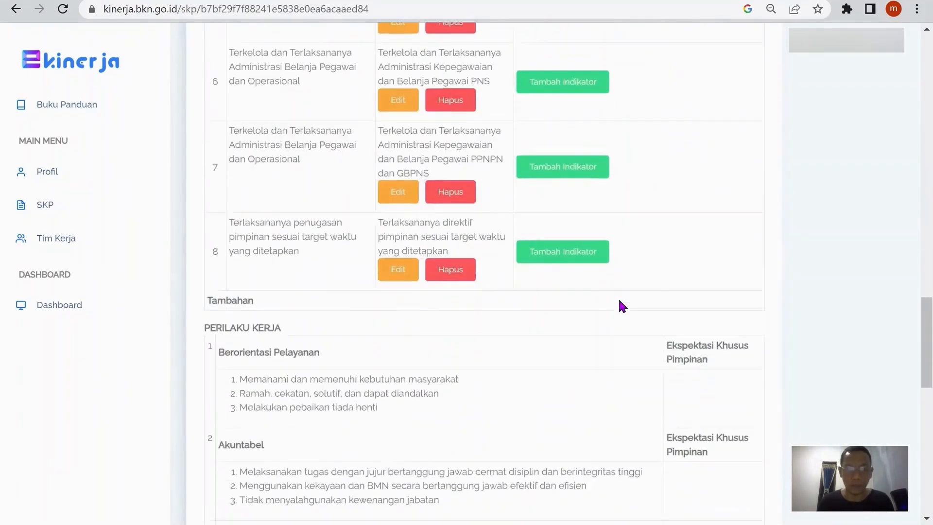
{"action": "scroll", "coordinate": [622, 299], "scroll_direction": "down", "scroll_amount": 5}
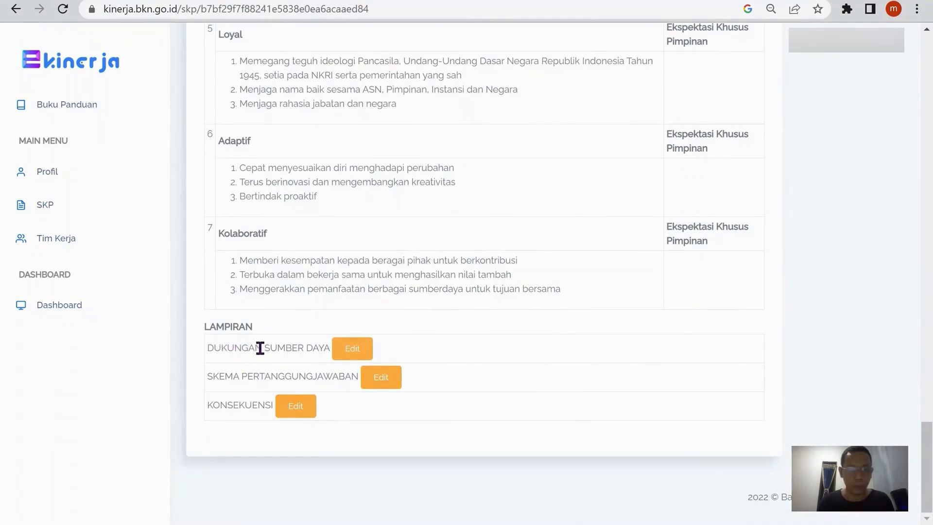
{"action": "left_click", "coordinate": [351, 355]}
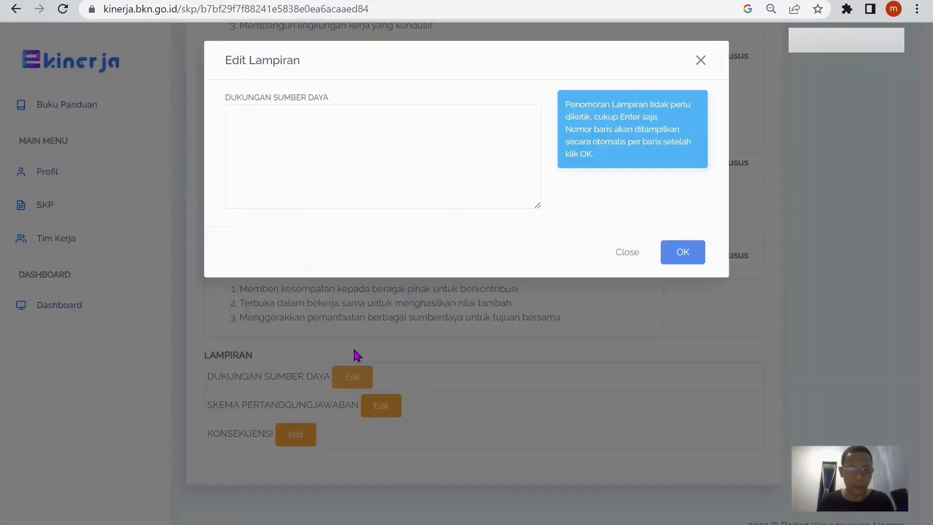
{"action": "left_click", "coordinate": [407, 523]}
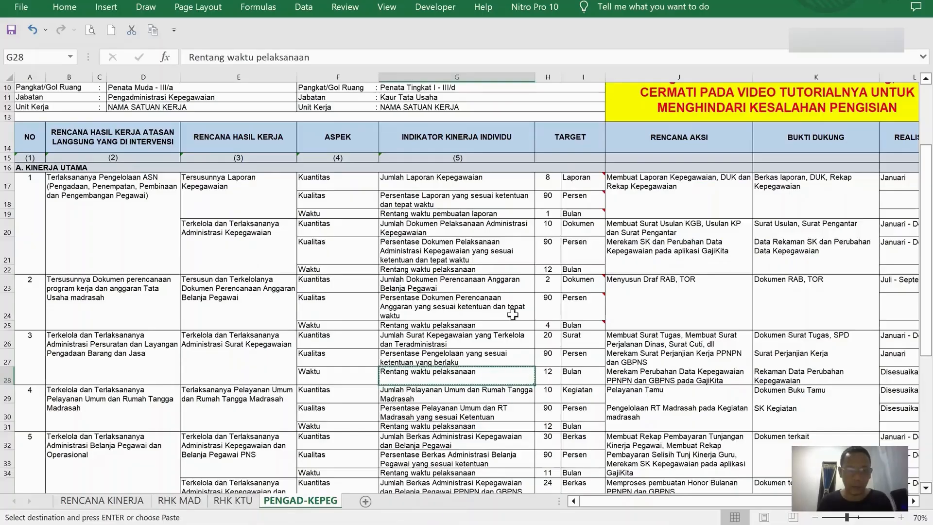
{"action": "scroll", "coordinate": [510, 315], "scroll_direction": "down", "scroll_amount": 8}
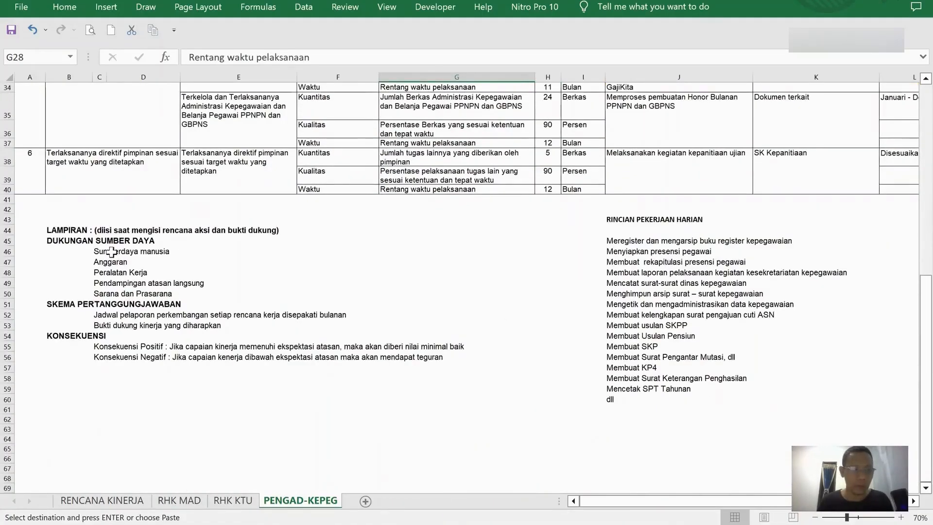
{"action": "left_click_drag", "start_coordinate": [111, 251], "coordinate": [102, 293]}
{"action": "key", "text": "ctrl+c"}
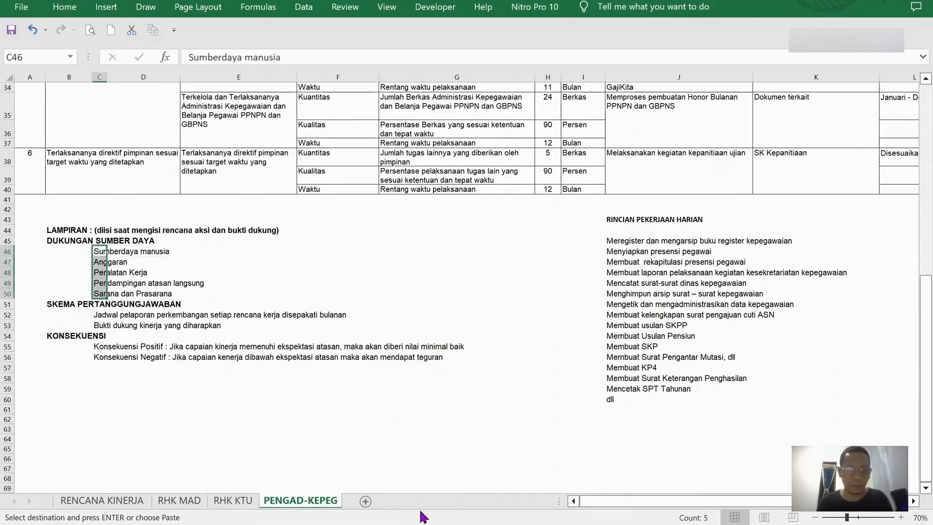
Back in E-Kinerja, paste the five copied entries into the Dukungan Sumber Daya attachment and save it.
{"action": "key", "text": "alt+Tab"}
{"action": "left_click", "coordinate": [316, 127]}
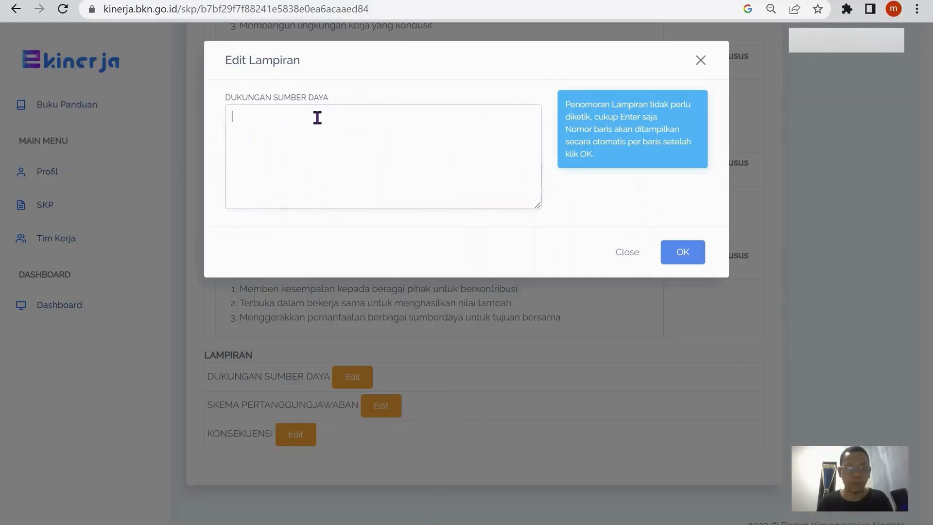
{"action": "key", "text": "ctrl+v"}
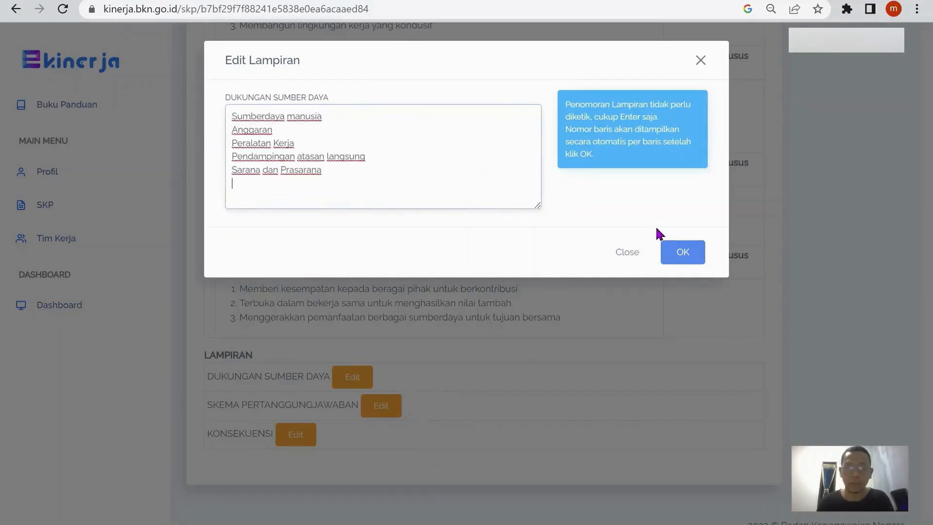
{"action": "left_click", "coordinate": [685, 253]}
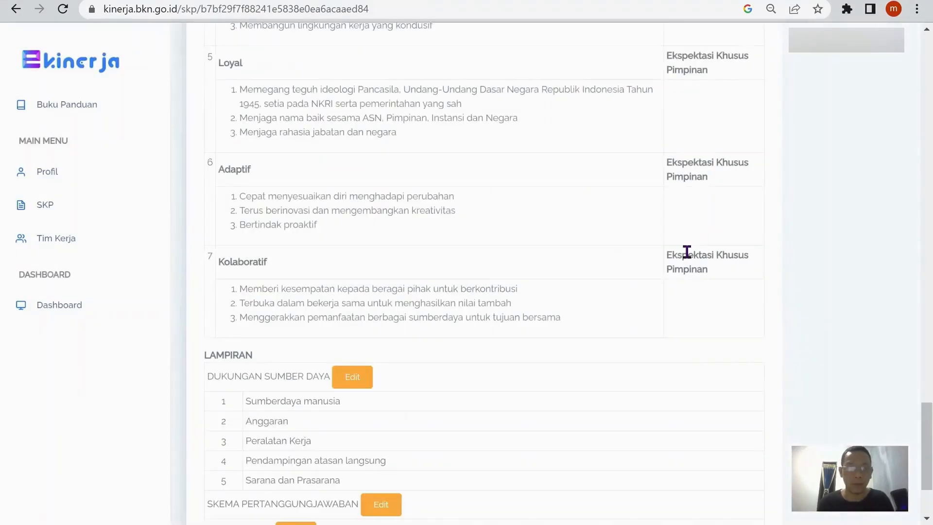
Copy the two entries from C52:C53 in the Excel sheet into the Skema Pertanggungjawaban attachment in E-Kinerja and save it.
{"action": "scroll", "coordinate": [464, 299], "scroll_direction": "down", "scroll_amount": 3}
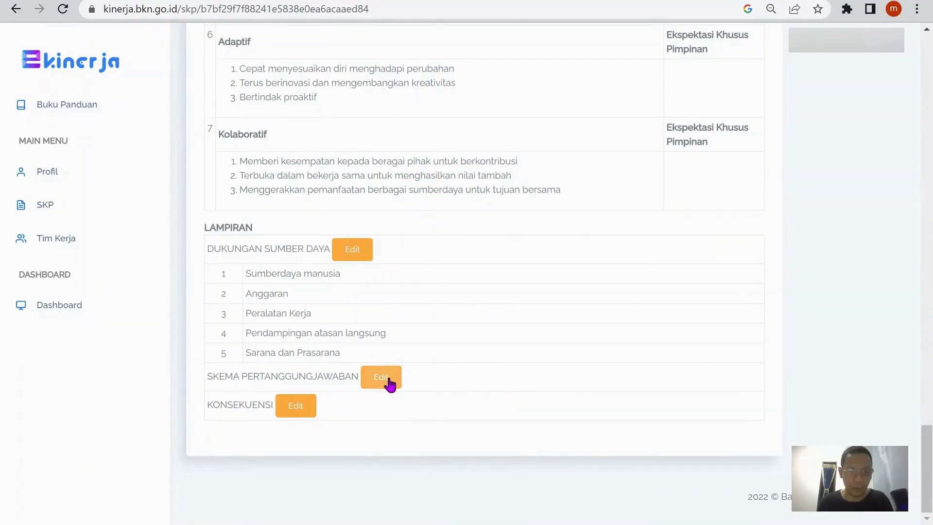
{"action": "left_click", "coordinate": [409, 524]}
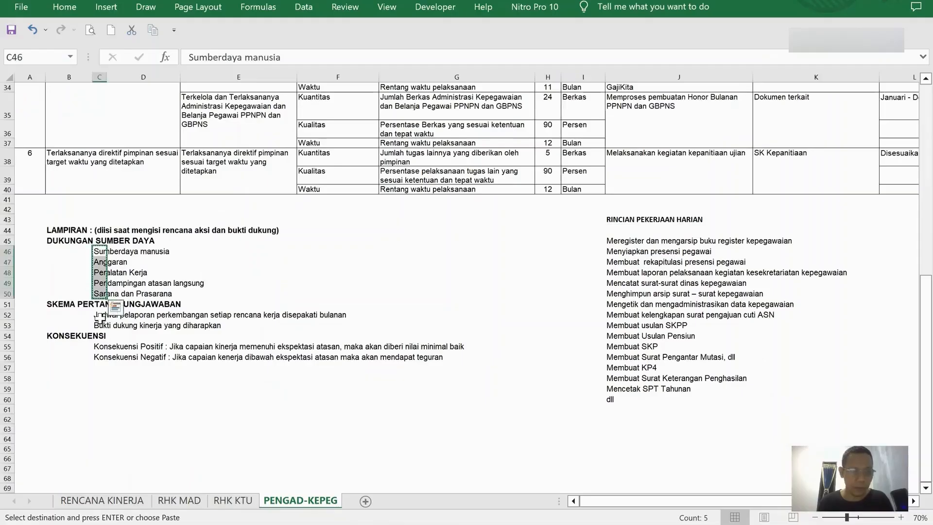
{"action": "left_click_drag", "start_coordinate": [100, 316], "coordinate": [100, 324]}
{"action": "key", "text": "ctrl+c"}
{"action": "left_click", "coordinate": [448, 524]}
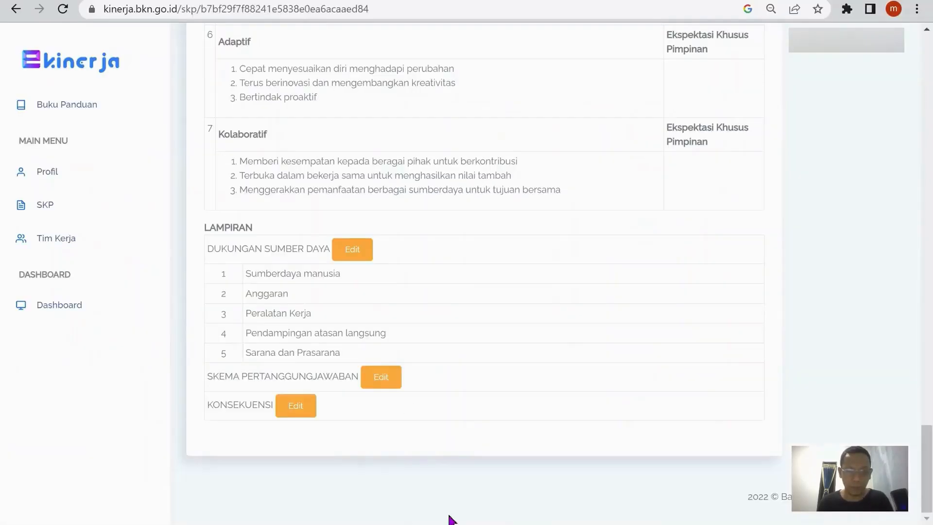
{"action": "left_click", "coordinate": [385, 373]}
{"action": "left_click", "coordinate": [307, 116]}
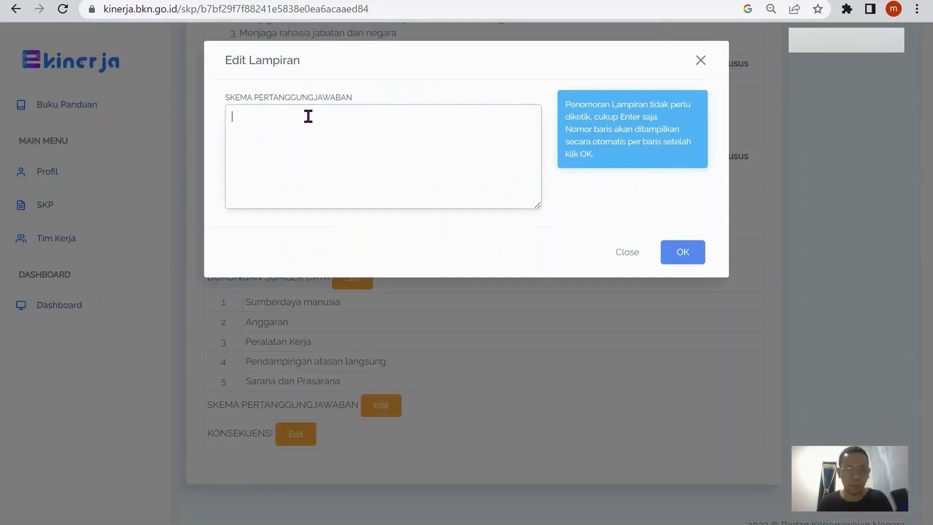
{"action": "key", "text": "ctrl+v"}
{"action": "left_click", "coordinate": [678, 253]}
Copy the positive and negative consequence entries from C55:C56 in the Excel sheet into the Konsekuensi attachment in E-Kinerja and save it.
{"action": "scroll", "coordinate": [491, 277], "scroll_direction": "down", "scroll_amount": 2}
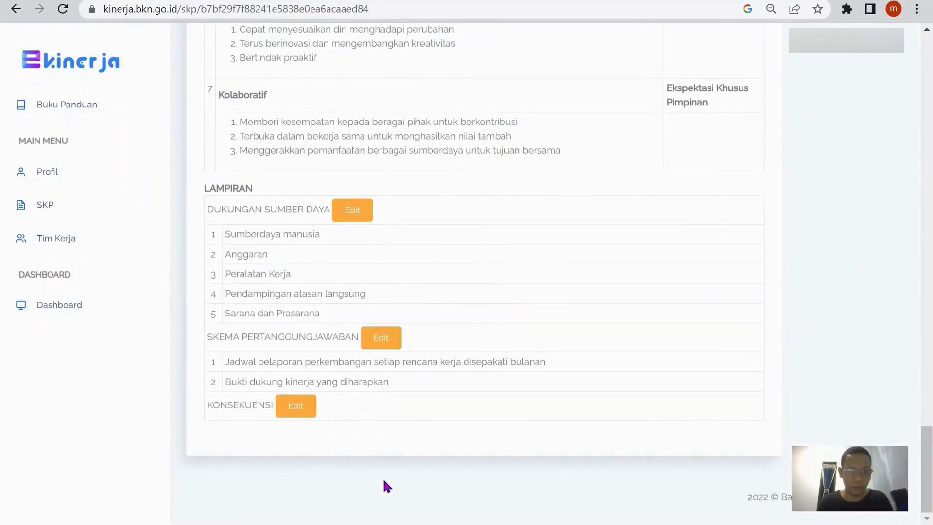
{"action": "left_click", "coordinate": [296, 407]}
{"action": "key", "text": "alt+Tab"}
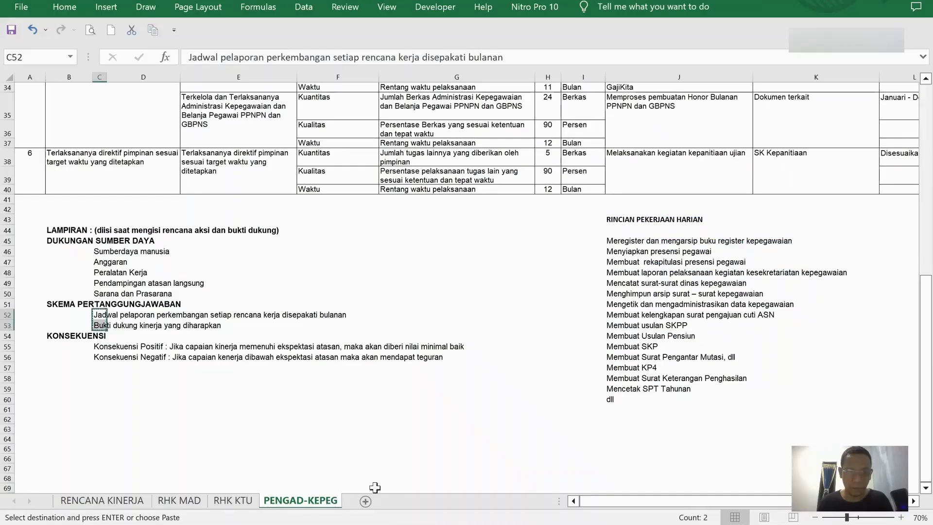
{"action": "left_click_drag", "start_coordinate": [97, 346], "coordinate": [99, 357]}
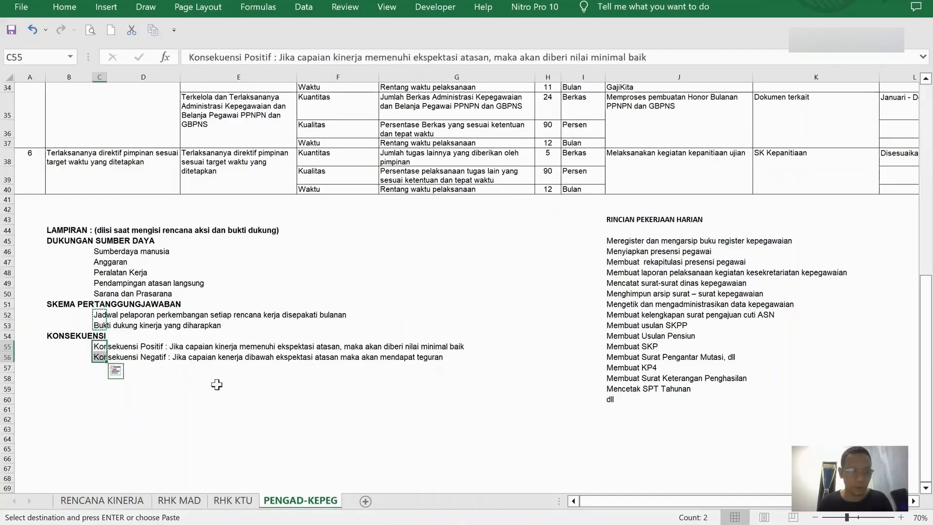
{"action": "key", "text": "ctrl+c"}
{"action": "key", "text": "alt+Tab"}
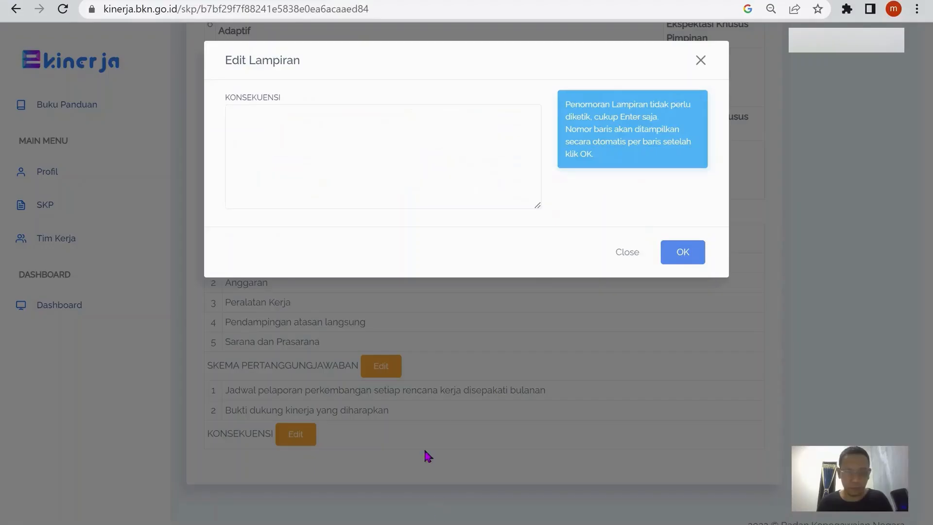
{"action": "left_click", "coordinate": [331, 121]}
{"action": "key", "text": "ctrl+v"}
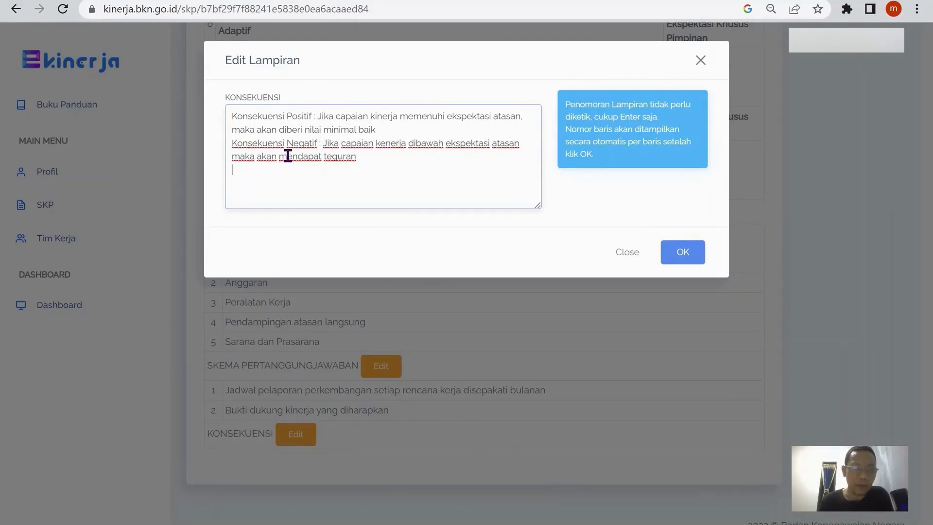
{"action": "left_click", "coordinate": [683, 253]}
Review the filled attachments, the Perilaku Kerja section and the indicators and targets of the Hasil Kerja rows in the SKP.
{"action": "scroll", "coordinate": [394, 402], "scroll_direction": "down", "scroll_amount": 2}
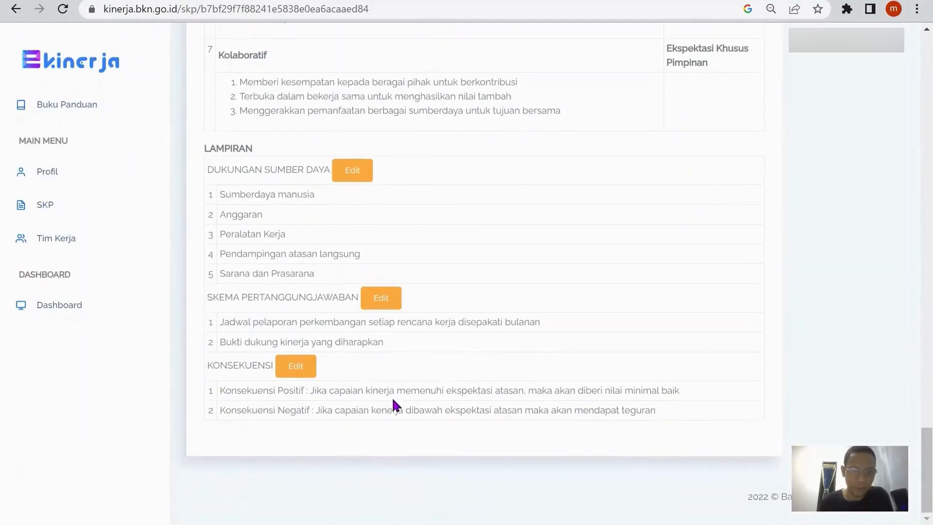
{"action": "scroll", "coordinate": [491, 363], "scroll_direction": "up", "scroll_amount": 12}
{"action": "scroll", "coordinate": [485, 359], "scroll_direction": "down", "scroll_amount": 7}
{"action": "scroll", "coordinate": [485, 358], "scroll_direction": "up", "scroll_amount": 20}
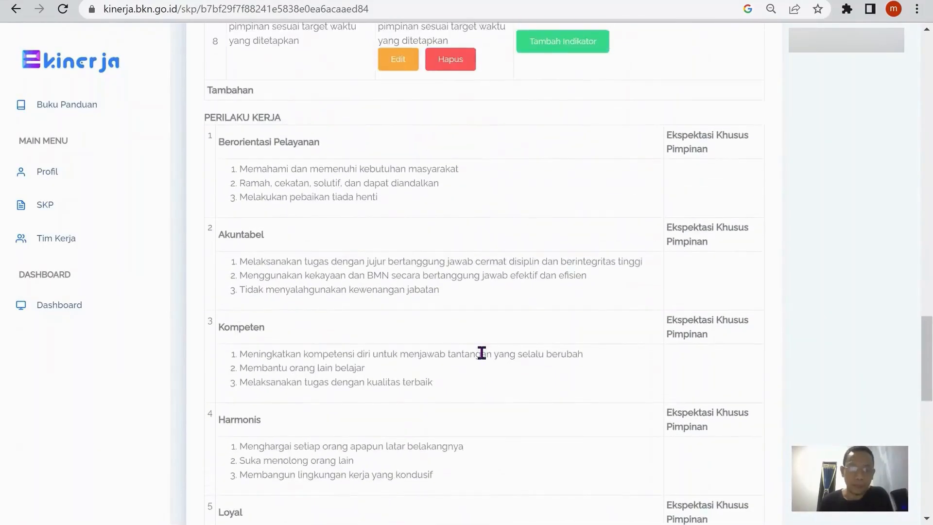
{"action": "scroll", "coordinate": [481, 347], "scroll_direction": "up", "scroll_amount": 15}
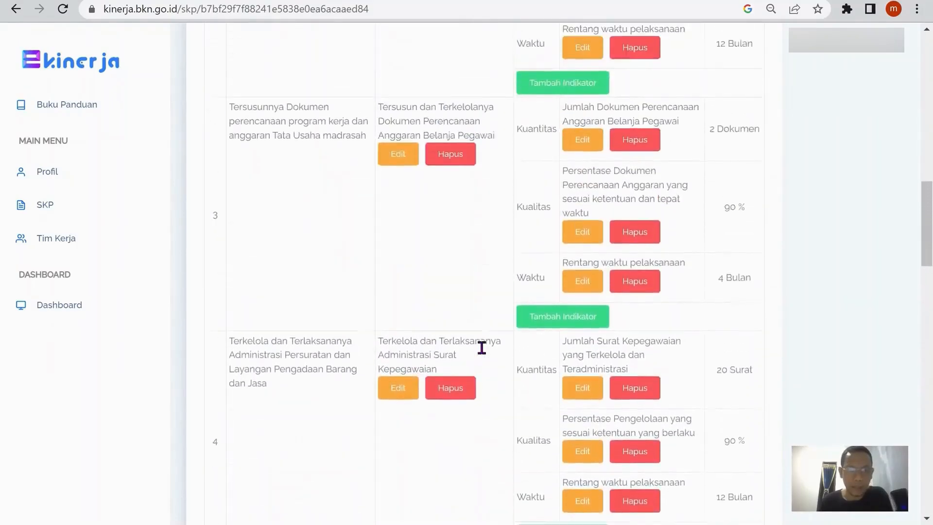
{"action": "scroll", "coordinate": [483, 349], "scroll_direction": "down", "scroll_amount": 15}
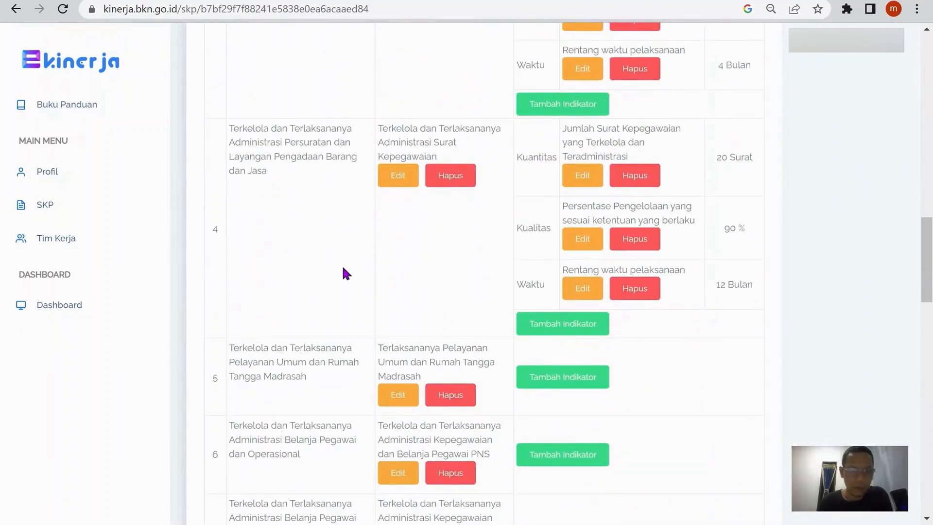
{"action": "scroll", "coordinate": [360, 291], "scroll_direction": "down", "scroll_amount": 5}
{"action": "scroll", "coordinate": [445, 297], "scroll_direction": "up", "scroll_amount": 20}
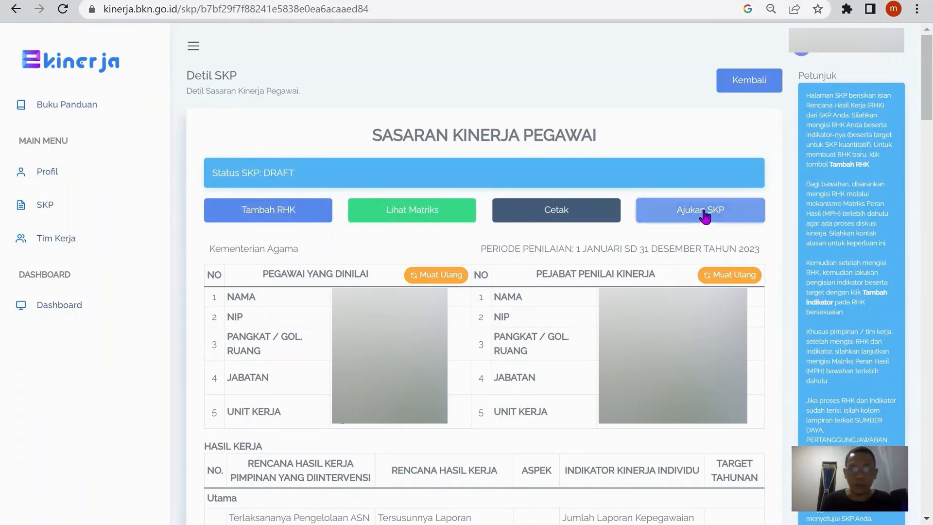
Submit the SKP for approval, confirming the submission, and return to the SKP list.
{"action": "left_click", "coordinate": [703, 219]}
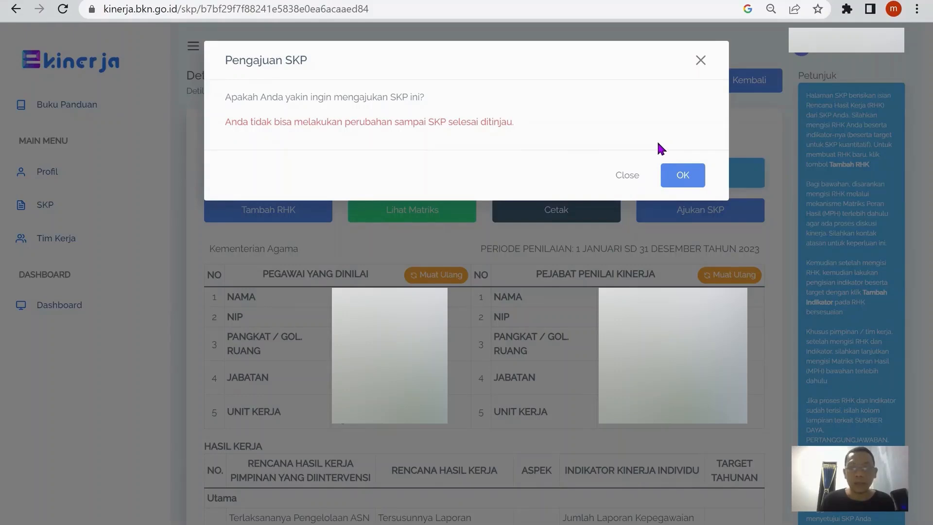
{"action": "left_click", "coordinate": [685, 176]}
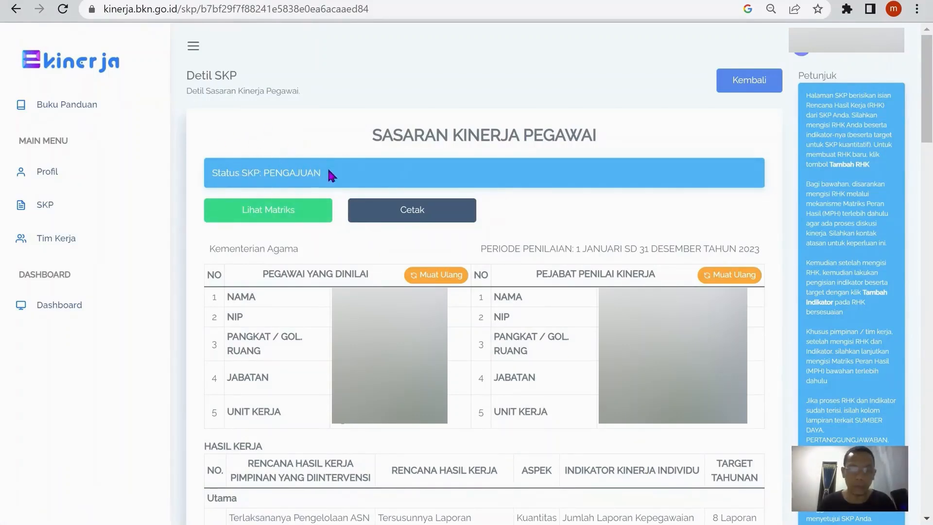
{"action": "left_click", "coordinate": [771, 80]}
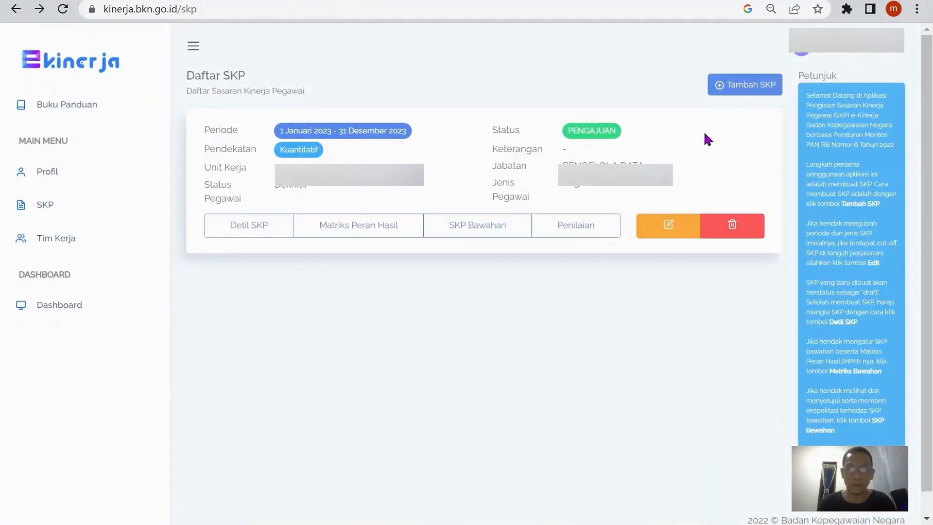
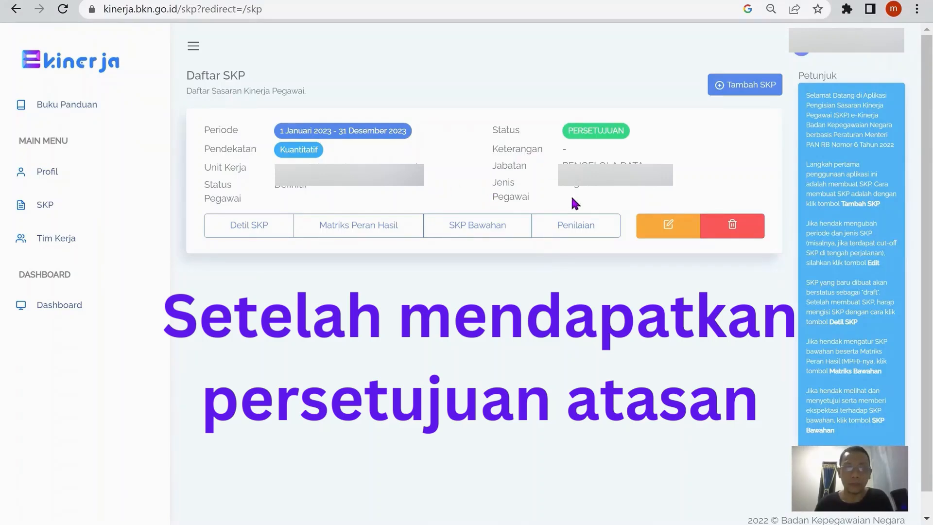
Open the Penilaian page of the 2023 SKP and examine the January, February and March assessment periods with their available actions.
{"action": "left_click", "coordinate": [573, 230]}
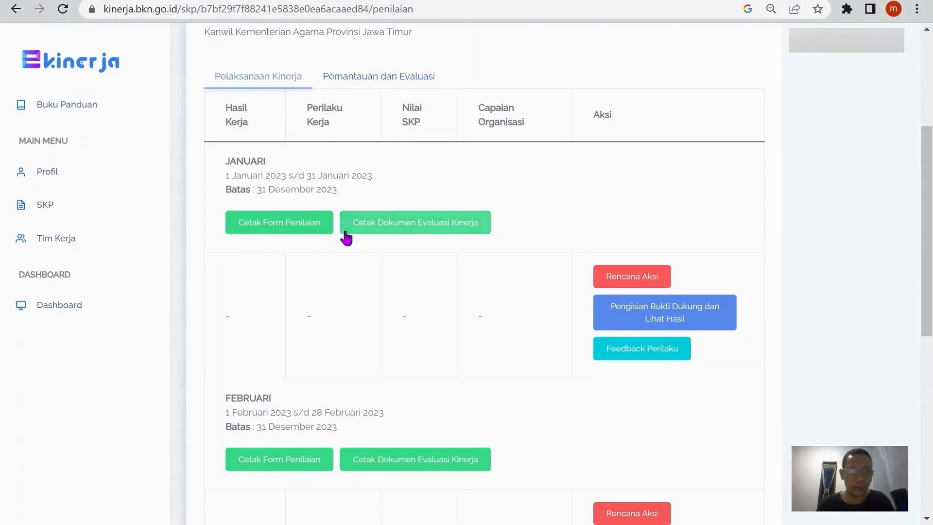
{"action": "scroll", "coordinate": [386, 245], "scroll_direction": "down", "scroll_amount": 2}
{"action": "scroll", "coordinate": [386, 248], "scroll_direction": "down", "scroll_amount": 7}
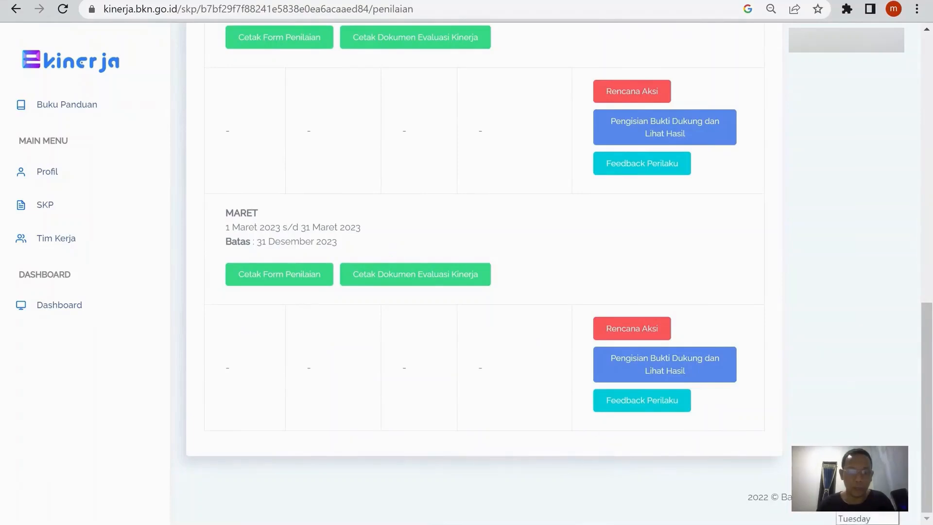
{"action": "scroll", "coordinate": [360, 225], "scroll_direction": "up", "scroll_amount": 7}
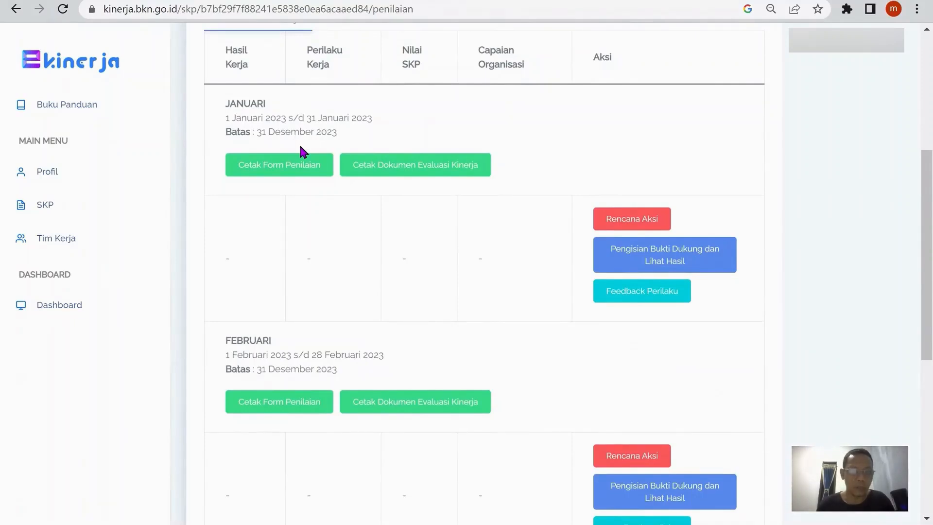
{"action": "scroll", "coordinate": [256, 301], "scroll_direction": "down", "scroll_amount": 4}
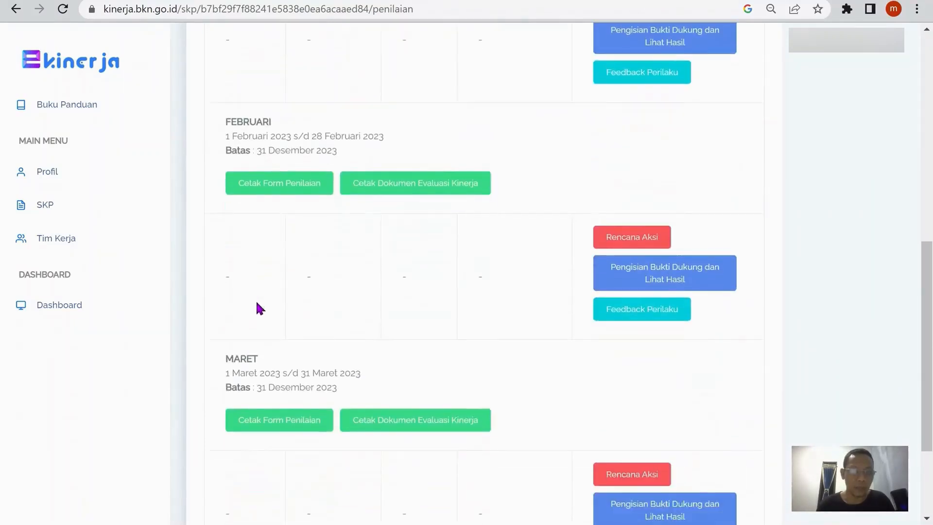
{"action": "scroll", "coordinate": [276, 366], "scroll_direction": "down", "scroll_amount": 3}
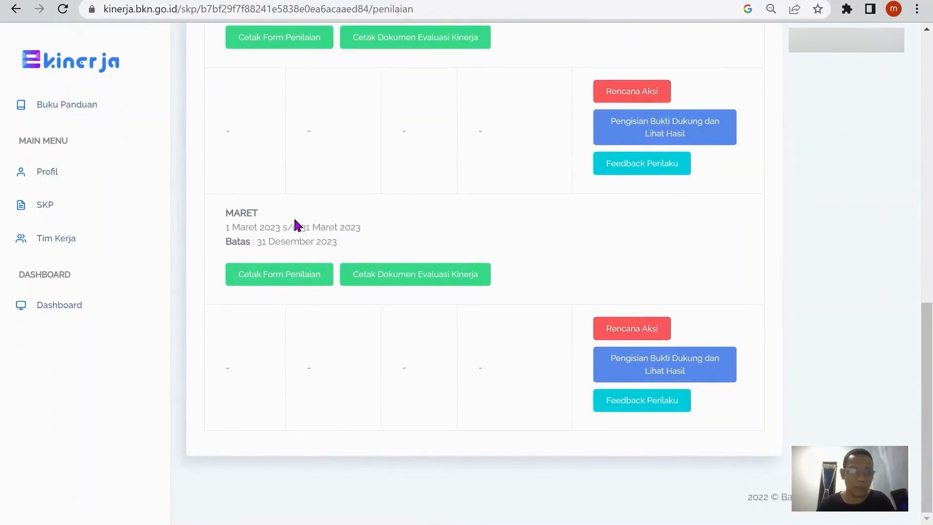
{"action": "scroll", "coordinate": [294, 221], "scroll_direction": "up", "scroll_amount": 2}
{"action": "scroll", "coordinate": [298, 225], "scroll_direction": "up", "scroll_amount": 4}
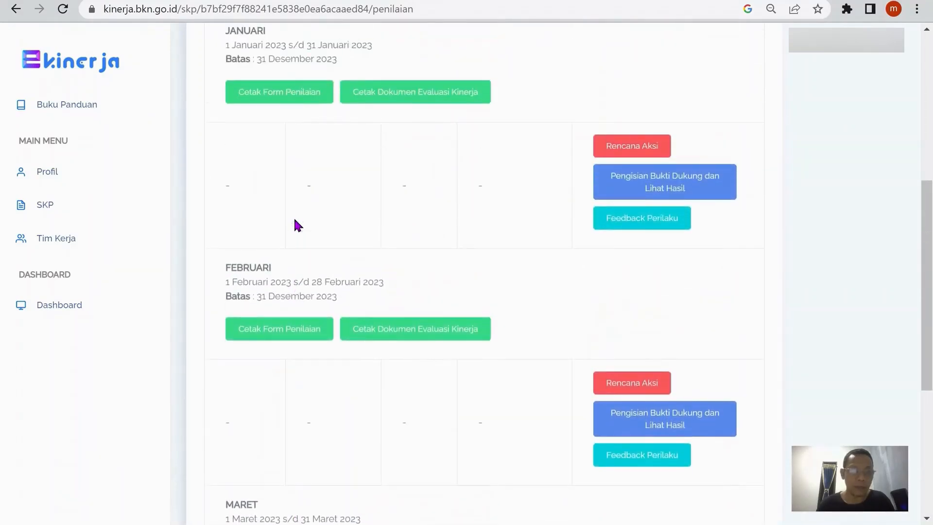
{"action": "scroll", "coordinate": [298, 225], "scroll_direction": "down", "scroll_amount": 5}
{"action": "scroll", "coordinate": [294, 230], "scroll_direction": "down", "scroll_amount": 1}
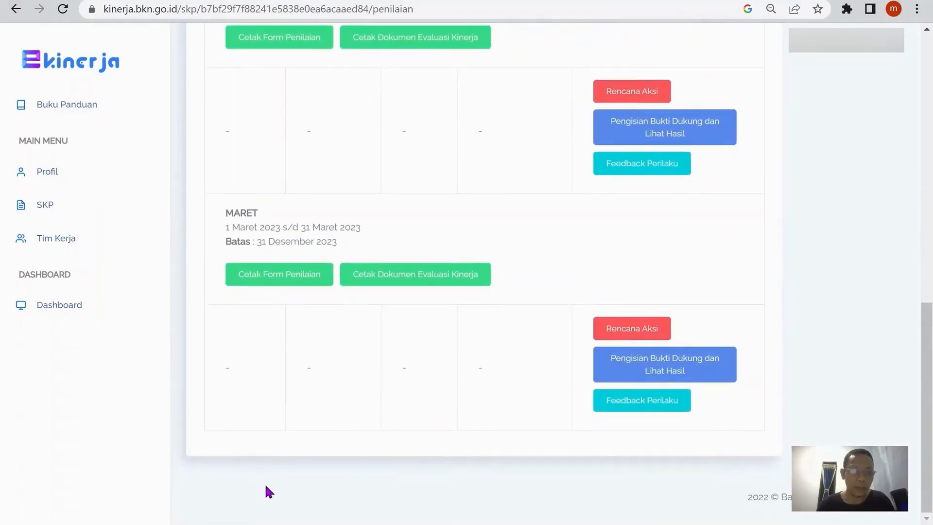
{"action": "scroll", "coordinate": [339, 246], "scroll_direction": "up", "scroll_amount": 6}
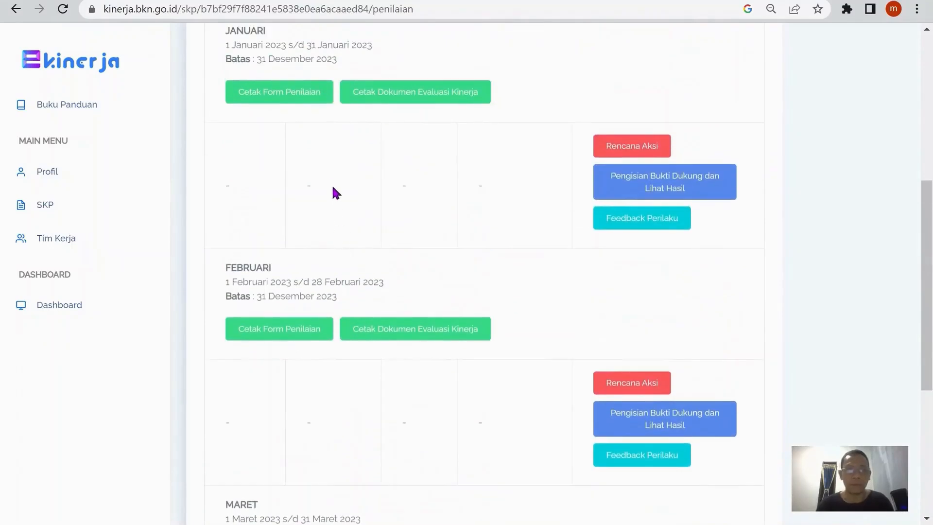
{"action": "scroll", "coordinate": [334, 191], "scroll_direction": "up", "scroll_amount": 2}
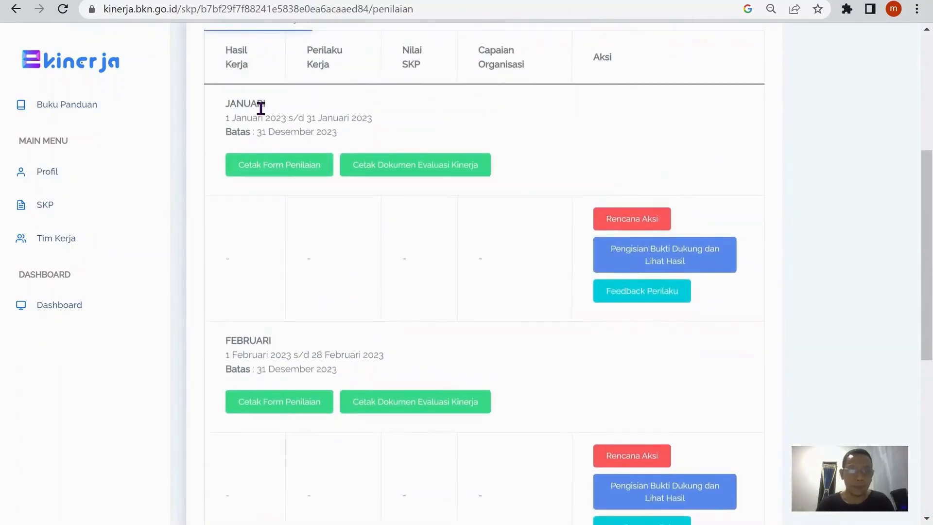
{"action": "scroll", "coordinate": [290, 257], "scroll_direction": "down", "scroll_amount": 3}
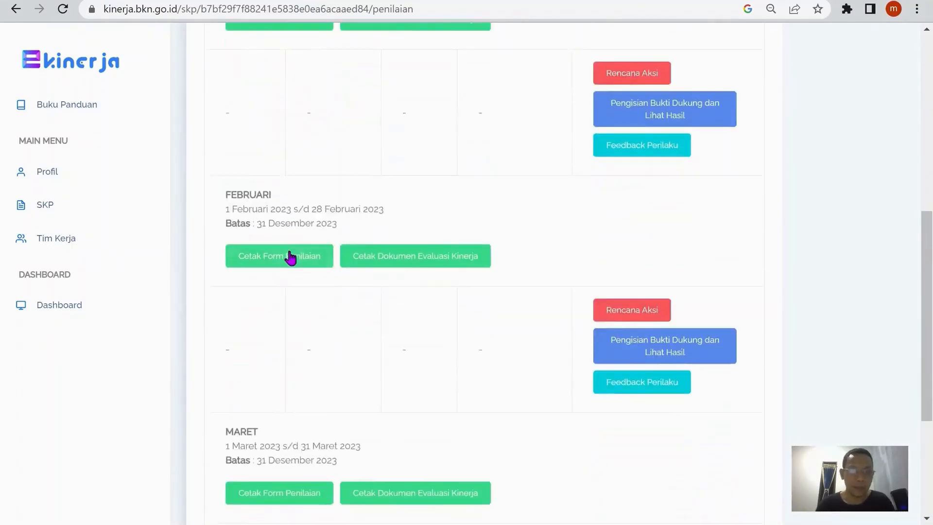
{"action": "scroll", "coordinate": [291, 257], "scroll_direction": "down", "scroll_amount": 2}
Open the Rencana Aksi page for the January period.
{"action": "scroll", "coordinate": [285, 371], "scroll_direction": "up", "scroll_amount": 6}
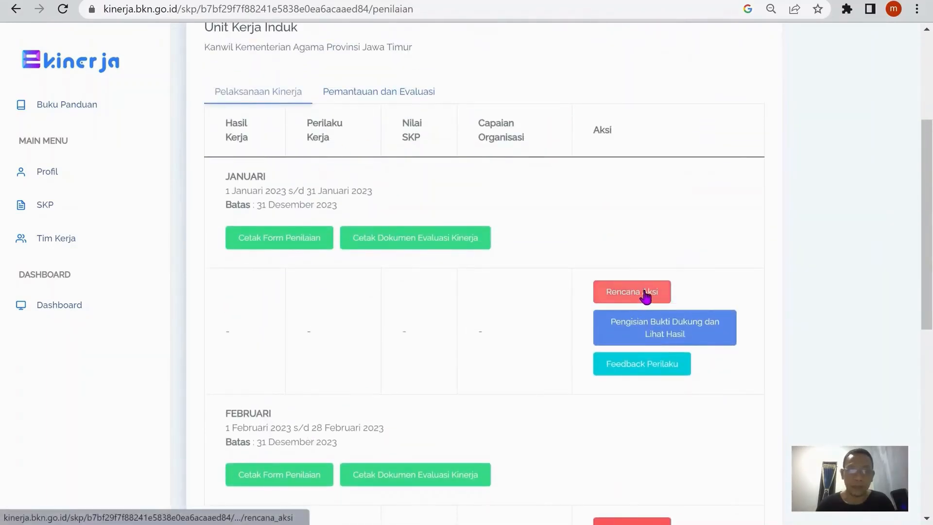
{"action": "left_click", "coordinate": [646, 294]}
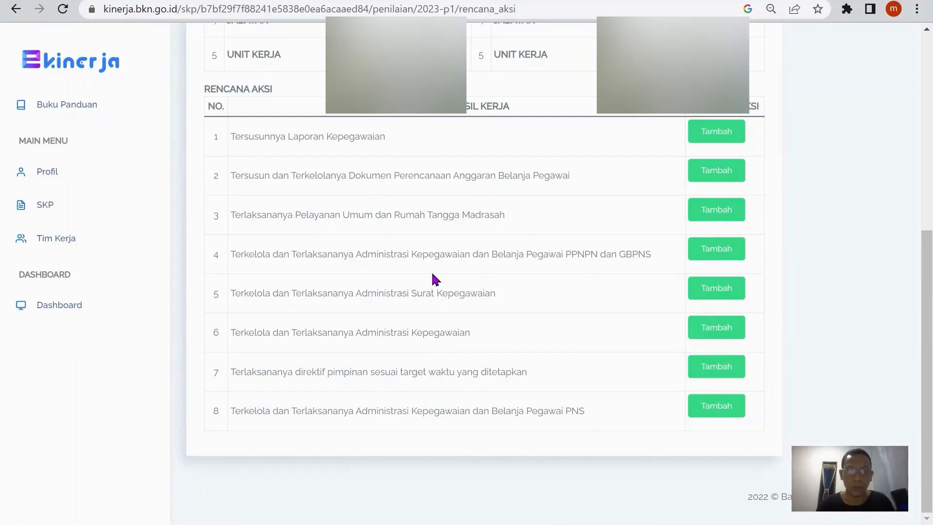
{"action": "scroll", "coordinate": [433, 275], "scroll_direction": "up", "scroll_amount": 2}
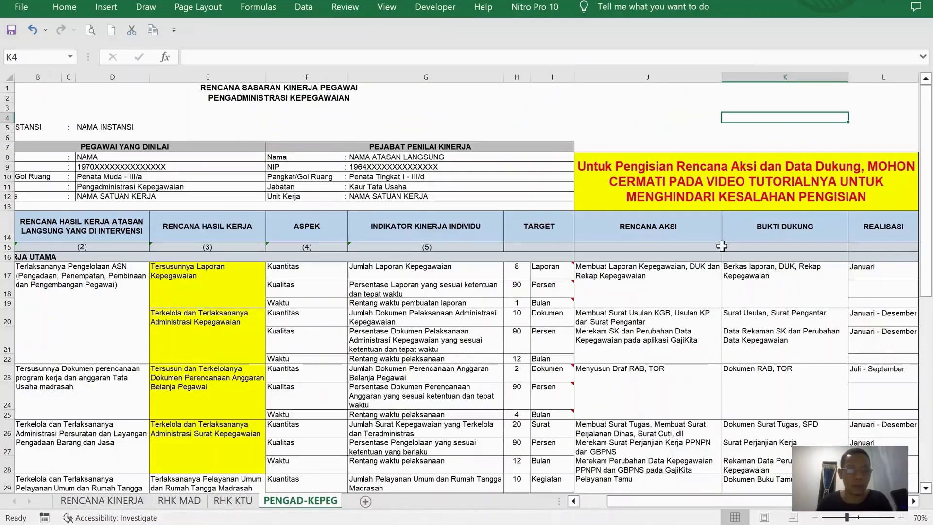
In the Excel sheet PENGAD-KEPEG, examine the Rencana Hasil Kerja, Realisasi and Rencana Aksi columns from row 17 down.
{"action": "left_click", "coordinate": [196, 275]}
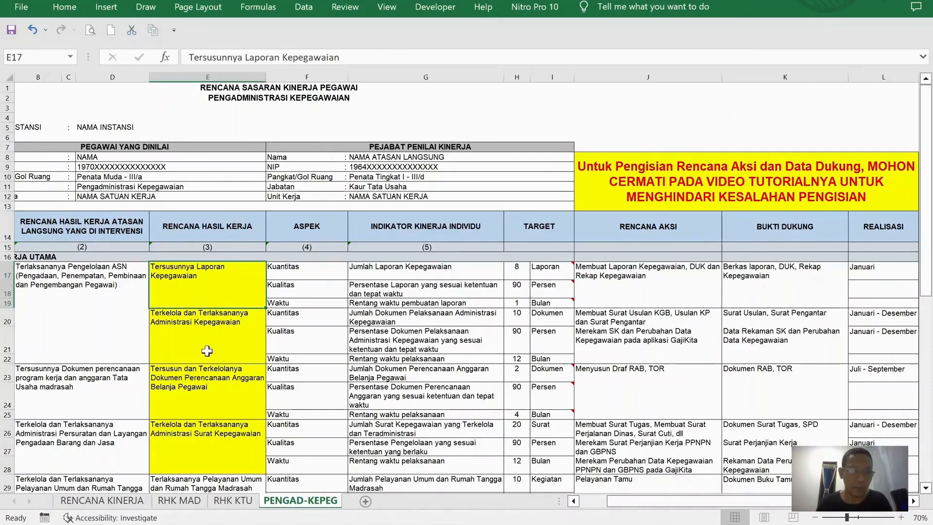
{"action": "left_click", "coordinate": [198, 443]}
{"action": "left_click", "coordinate": [231, 289]}
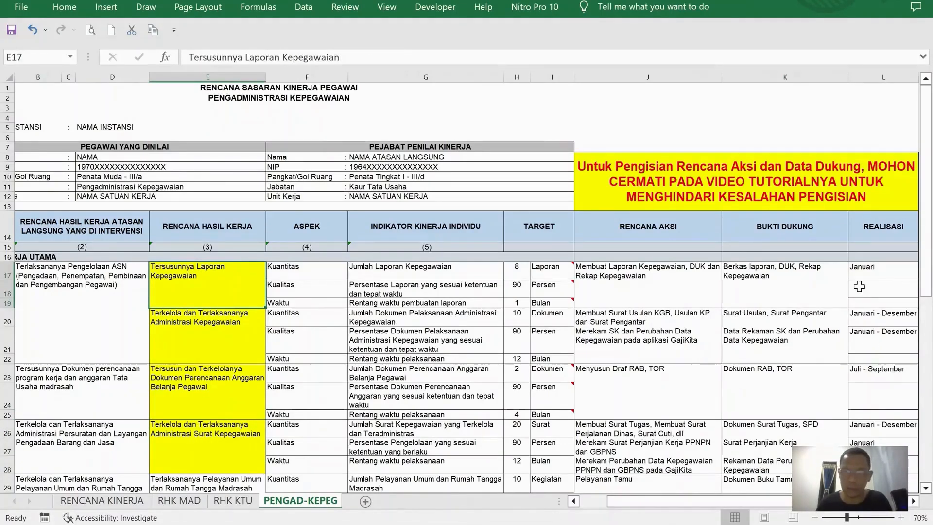
{"action": "left_click", "coordinate": [876, 270]}
{"action": "left_click_drag", "start_coordinate": [876, 271], "coordinate": [913, 483]}
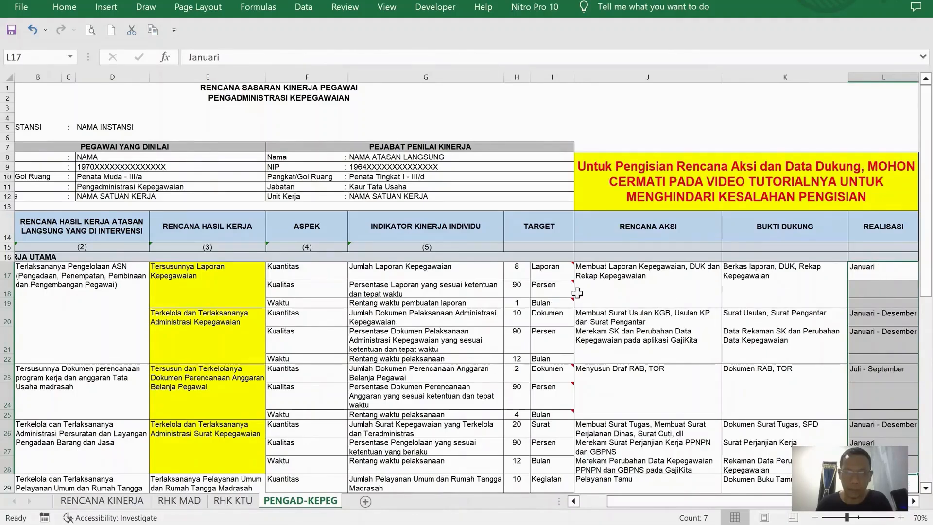
{"action": "left_click_drag", "start_coordinate": [617, 275], "coordinate": [639, 464]}
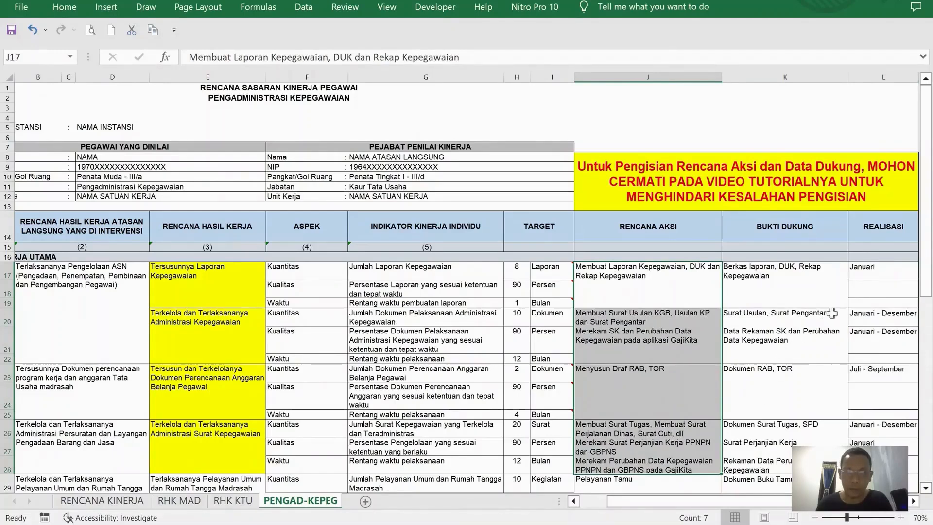
Examine the Realisasi months for the planned actions in rows 17 to 28 of the PENGAD-KEPEG sheet, dismissing the CCleaner pop-up.
{"action": "left_click", "coordinate": [870, 271]}
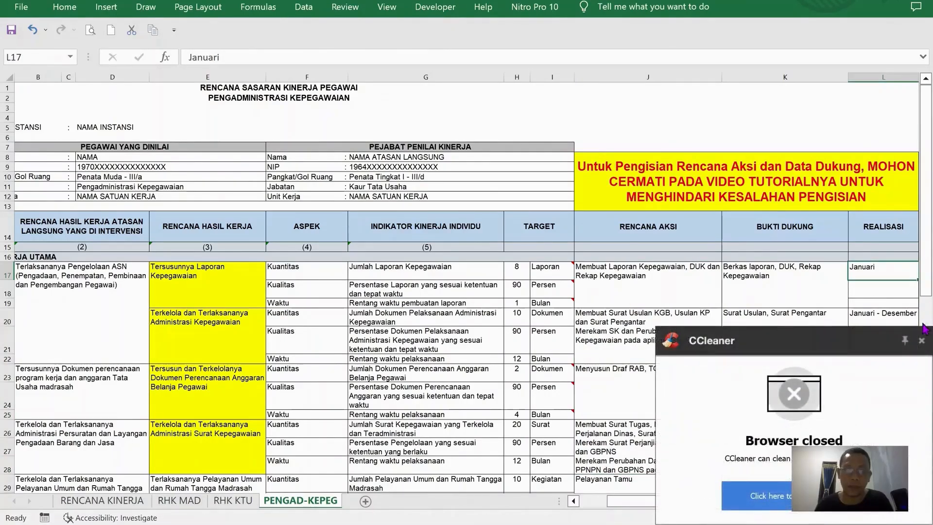
{"action": "left_click", "coordinate": [921, 340]}
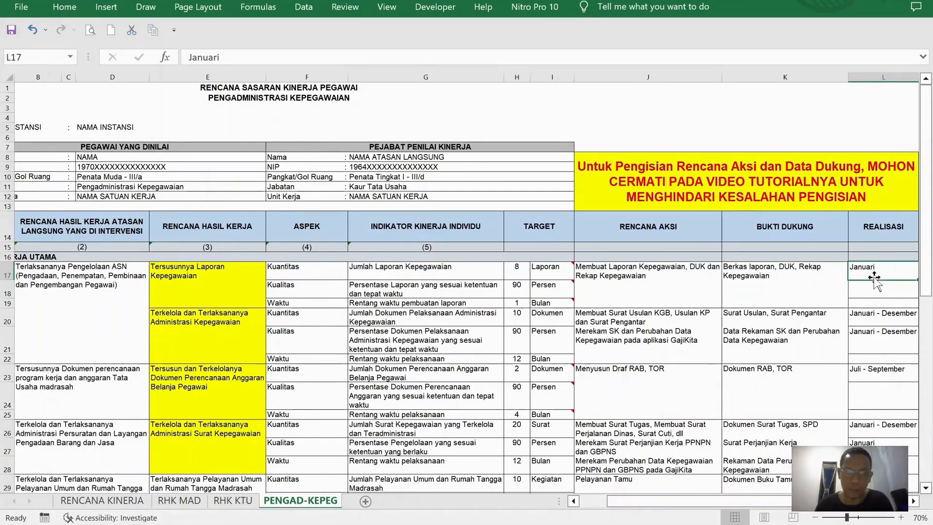
{"action": "left_click", "coordinate": [872, 322]}
{"action": "left_click", "coordinate": [873, 341]}
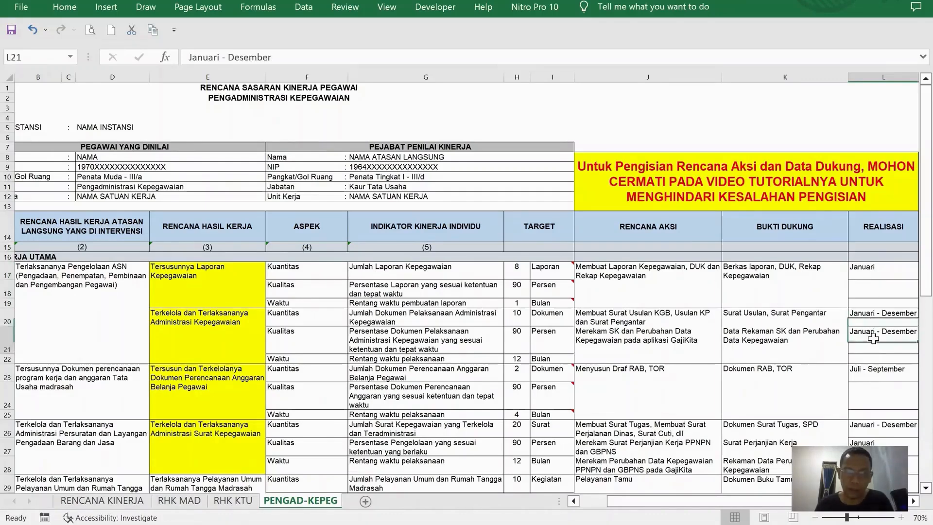
{"action": "left_click", "coordinate": [881, 427]}
{"action": "left_click", "coordinate": [877, 444]}
{"action": "left_click", "coordinate": [876, 463]}
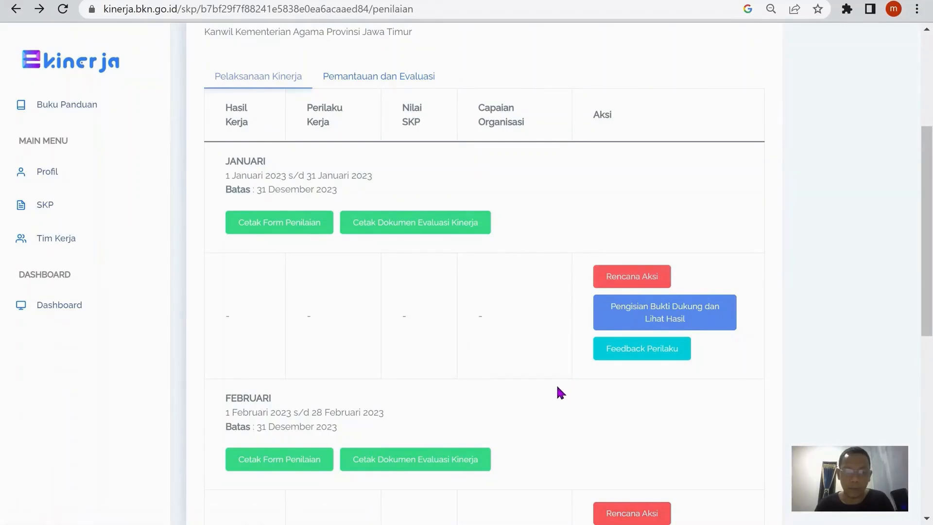
Review the monthly periods on the E-Kinerja Penilaian page and open the Rencana Aksi page for January.
{"action": "scroll", "coordinate": [558, 388], "scroll_direction": "down", "scroll_amount": 1}
{"action": "scroll", "coordinate": [557, 387], "scroll_direction": "down", "scroll_amount": 3}
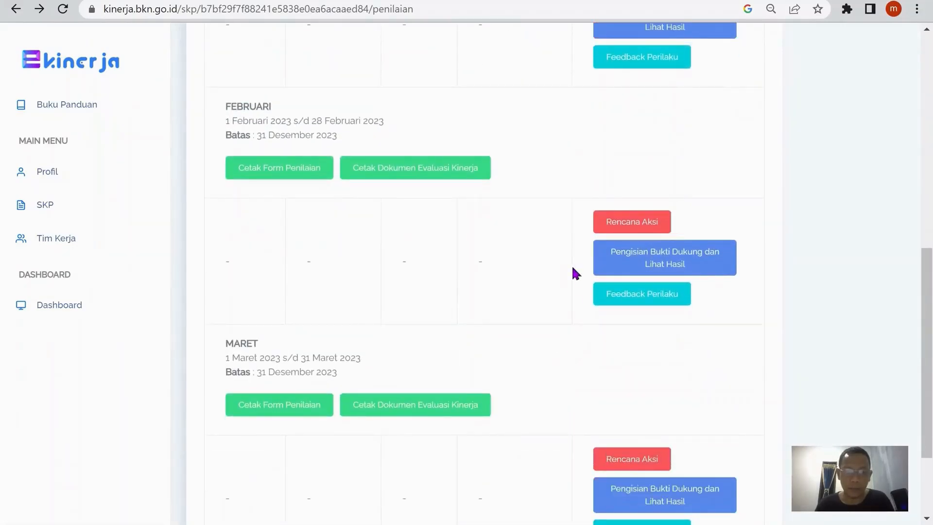
{"action": "scroll", "coordinate": [559, 197], "scroll_direction": "up", "scroll_amount": 3}
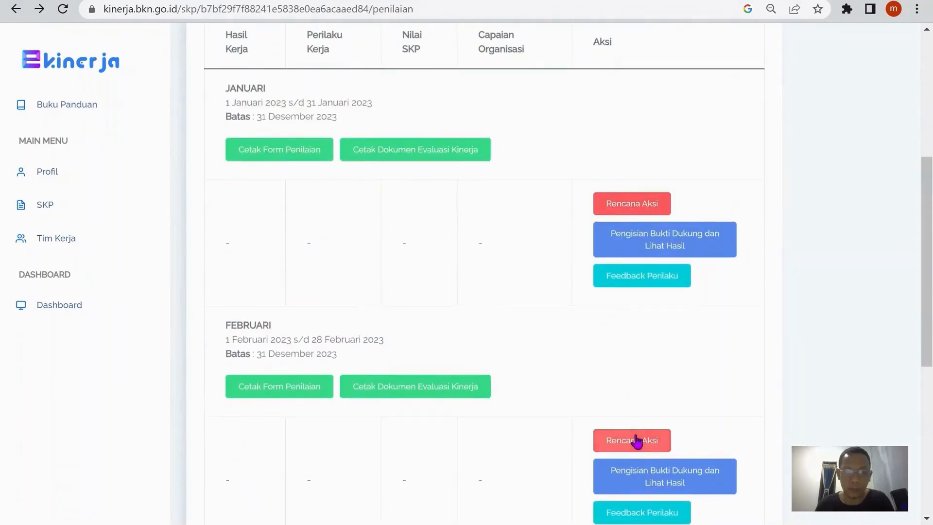
{"action": "scroll", "coordinate": [582, 422], "scroll_direction": "down", "scroll_amount": 3}
{"action": "scroll", "coordinate": [580, 389], "scroll_direction": "up", "scroll_amount": 3}
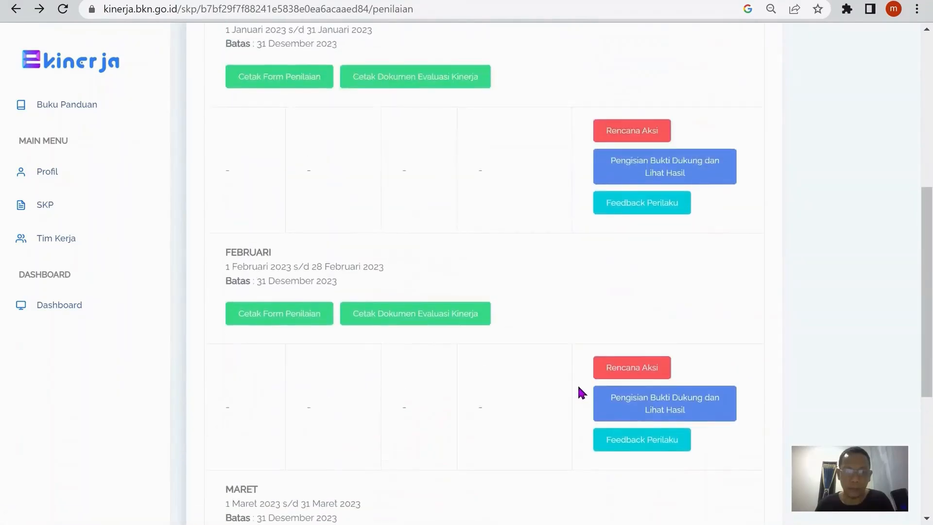
{"action": "scroll", "coordinate": [578, 389], "scroll_direction": "up", "scroll_amount": 1}
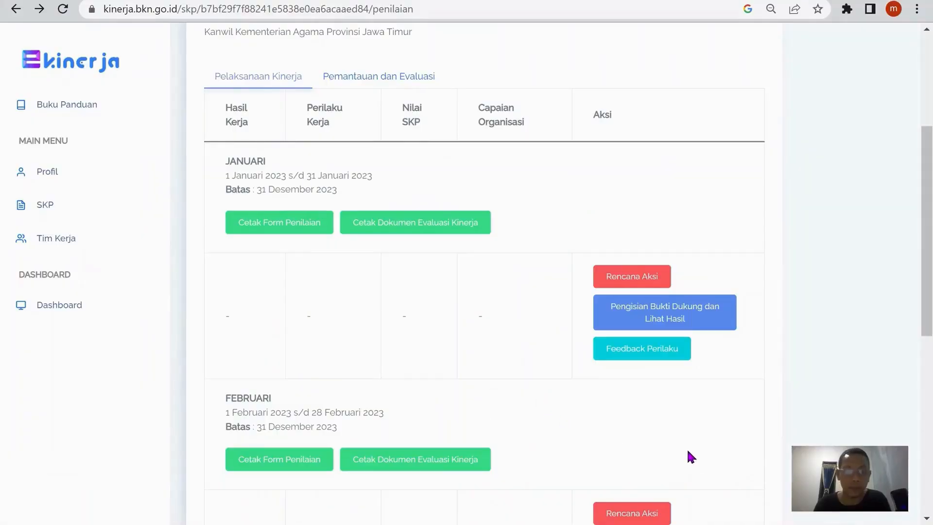
{"action": "left_click", "coordinate": [633, 278]}
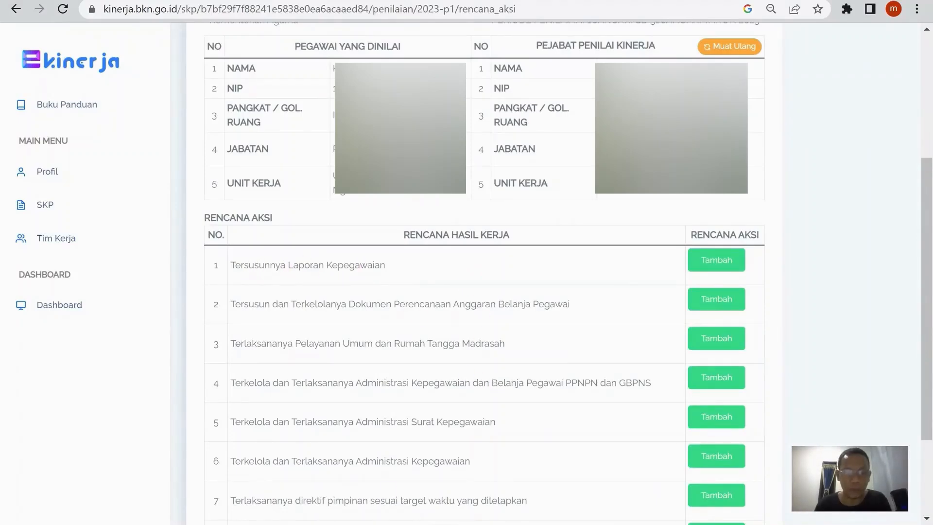
Start a new action plan for "Tersusunnya Laporan Kepegawaian" and copy "Membuat Laporan Kepegawaian" from cell J17 in Excel.
{"action": "mouse_move", "coordinate": [410, 524]}
{"action": "left_click", "coordinate": [447, 521]}
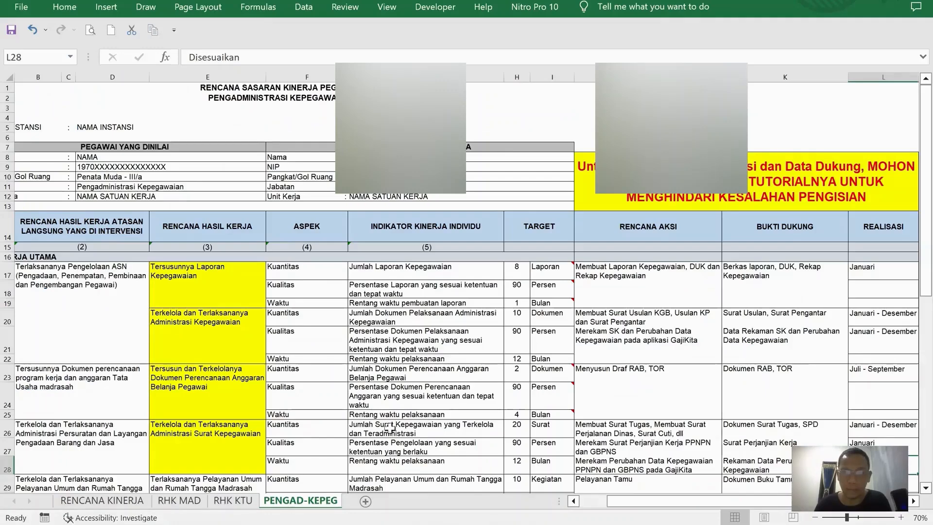
{"action": "key", "text": "alt+Tab"}
{"action": "left_click", "coordinate": [727, 263]}
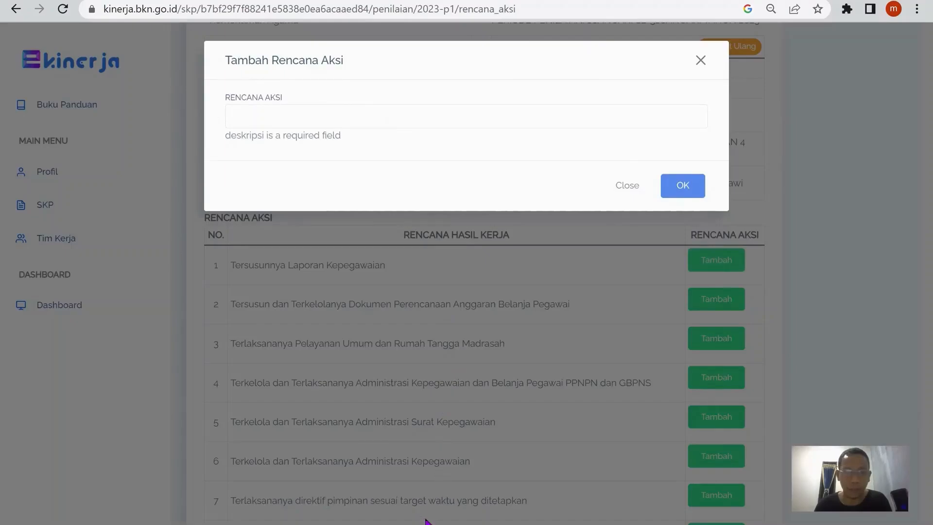
{"action": "left_click", "coordinate": [445, 521]}
{"action": "left_click", "coordinate": [661, 278]}
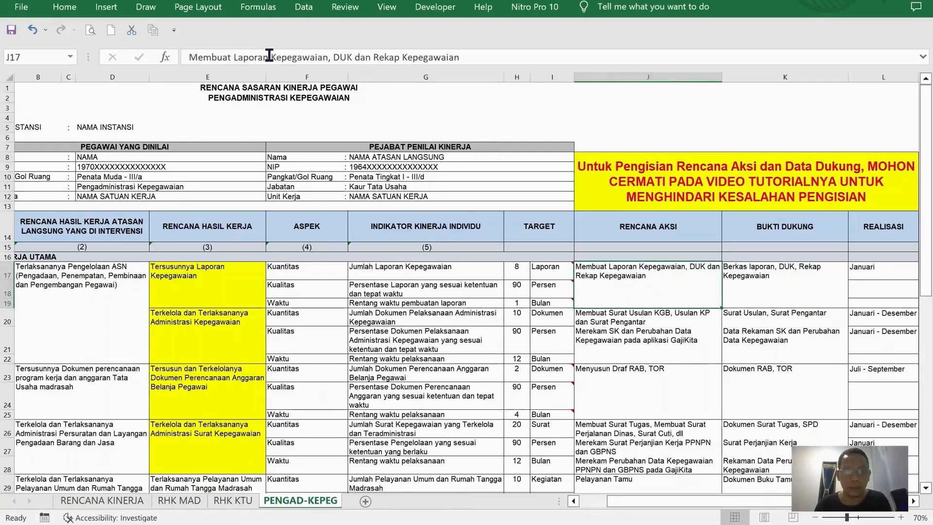
{"action": "left_click_drag", "start_coordinate": [189, 57], "coordinate": [325, 59]}
{"action": "key", "text": "ctrl+c"}
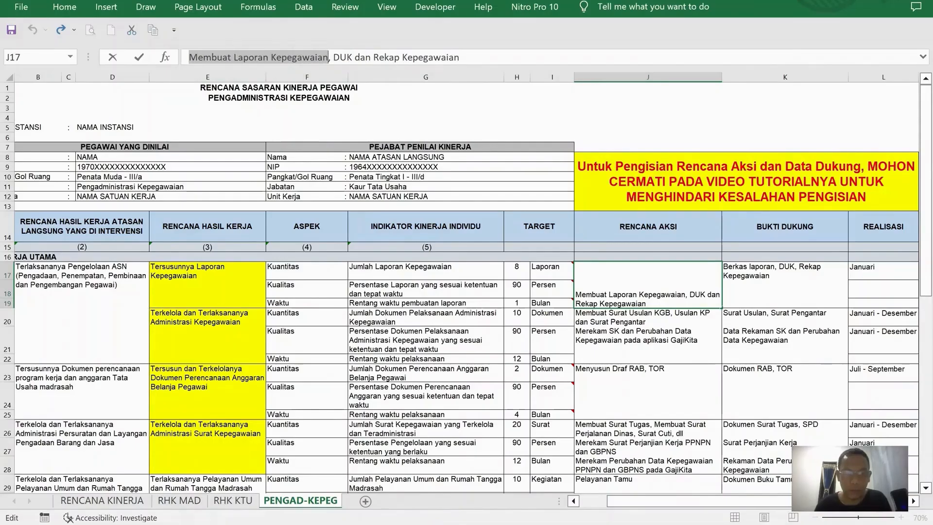
Back in E-Kinerja, paste "Membuat Laporan Kepegawaian" as the Rencana Aksi description and save the entry.
{"action": "key", "text": "alt+Tab"}
{"action": "left_click", "coordinate": [385, 116]}
{"action": "key", "text": "ctrl+v"}
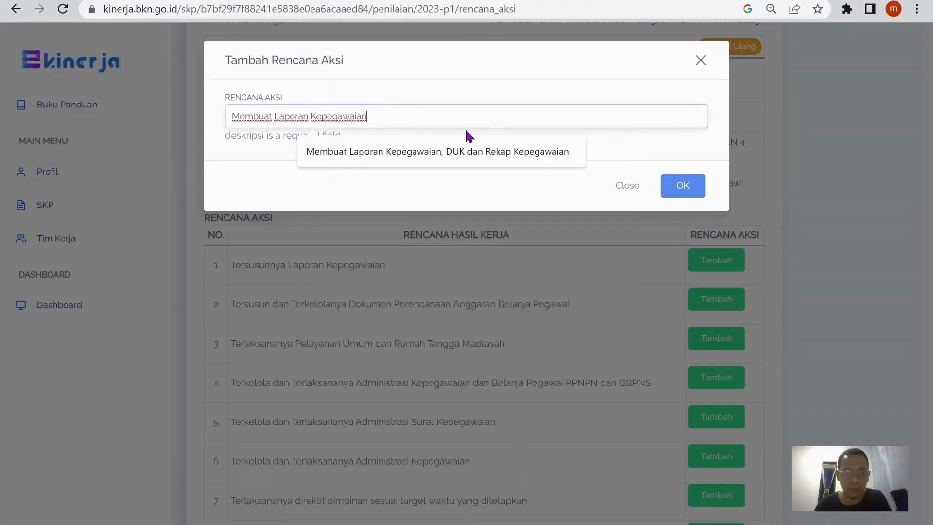
{"action": "left_click", "coordinate": [682, 190]}
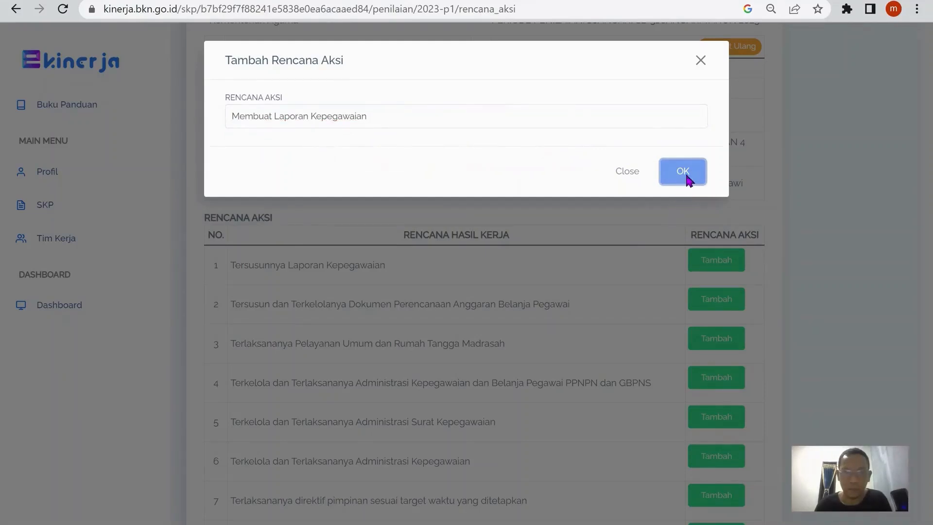
{"action": "left_click", "coordinate": [684, 180]}
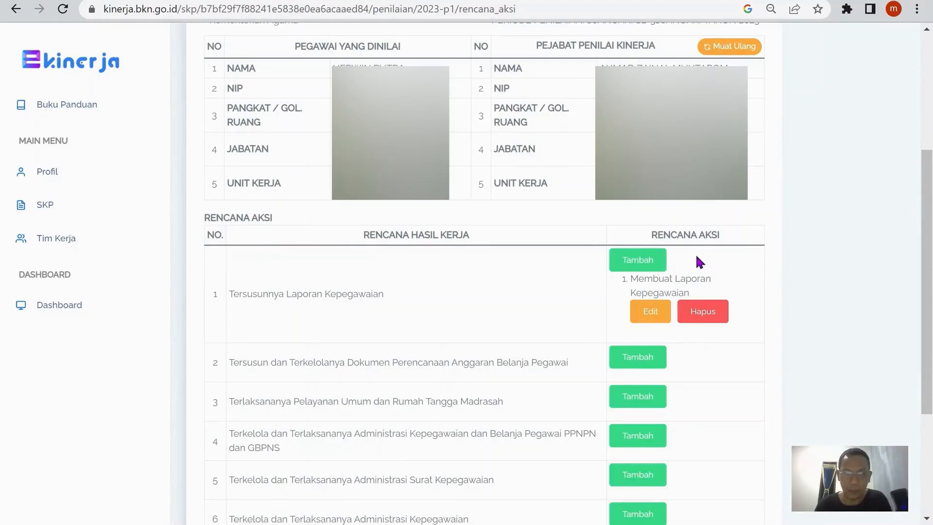
Add a second action plan to "Tersusunnya Laporan Kepegawaian" with the text "DUK dan Rekap Kepegawaian" copied from cell J17 in Excel.
{"action": "left_click", "coordinate": [638, 260]}
{"action": "key", "text": "alt+Tab"}
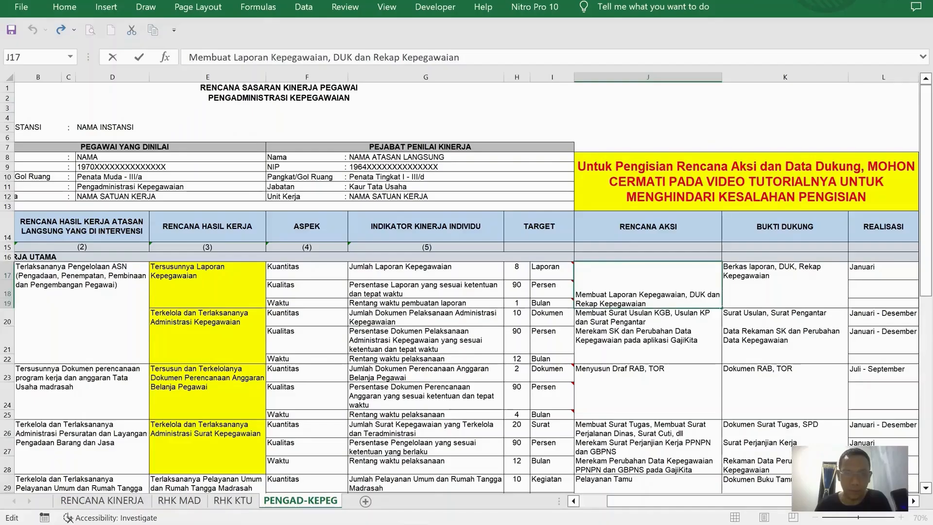
{"action": "left_click_drag", "start_coordinate": [333, 57], "coordinate": [481, 69]}
{"action": "key", "text": "ctrl+c"}
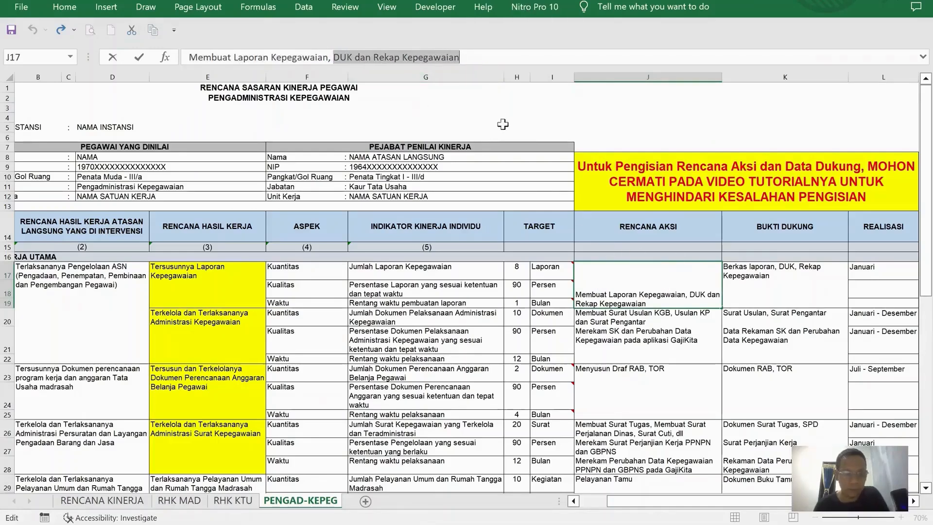
{"action": "key", "text": "Escape"}
{"action": "key", "text": "alt+Tab"}
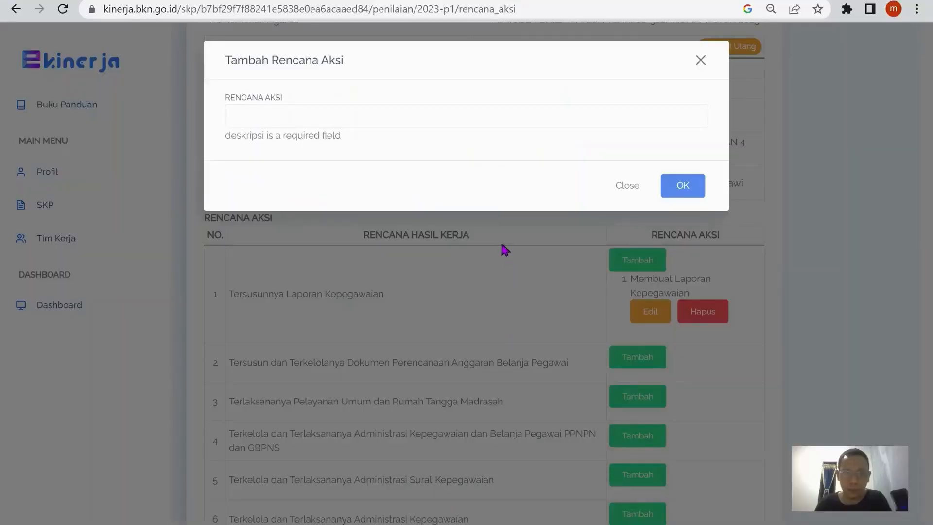
{"action": "left_click", "coordinate": [410, 115]}
{"action": "key", "text": "ctrl+v"}
{"action": "left_click", "coordinate": [684, 184]}
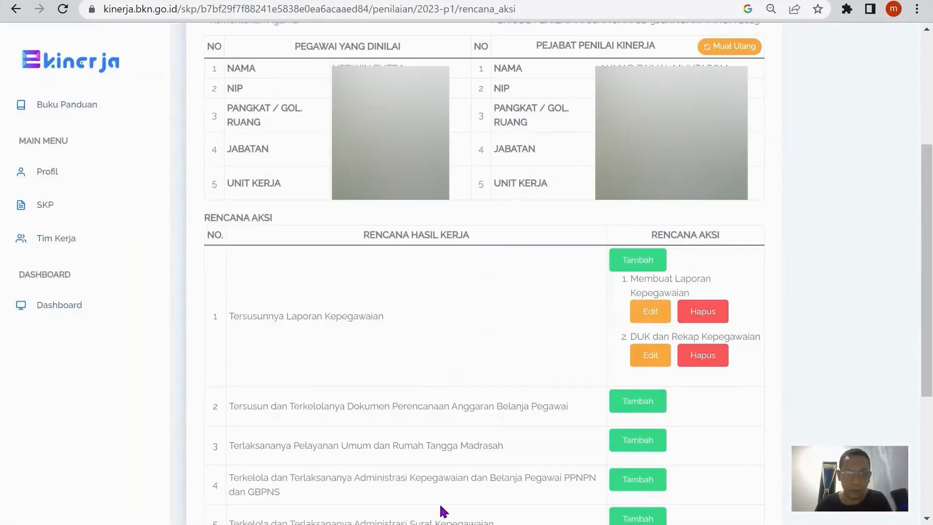
Compare the E-Kinerja list with the Excel sheet and copy "Usulan KP dan Surat Pengantar" from cell J20.
{"action": "key", "text": "alt+Tab"}
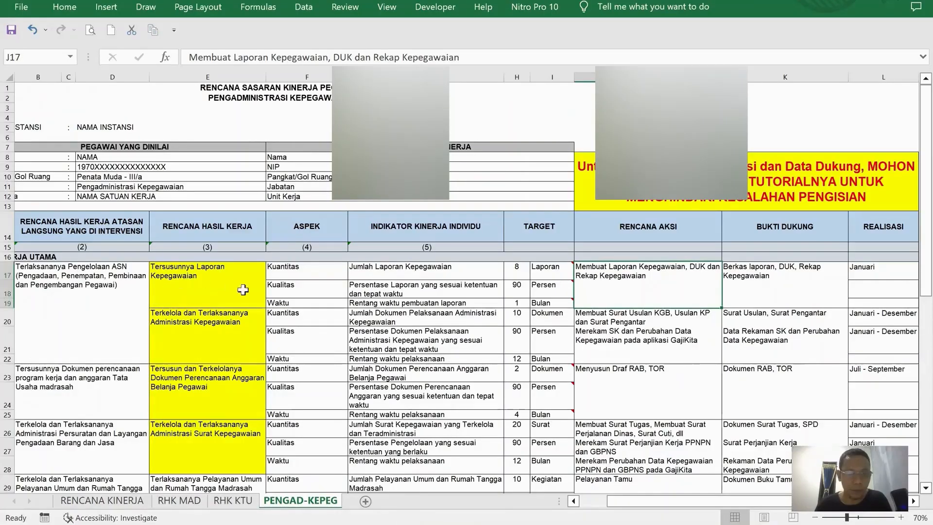
{"action": "key", "text": "alt+Tab"}
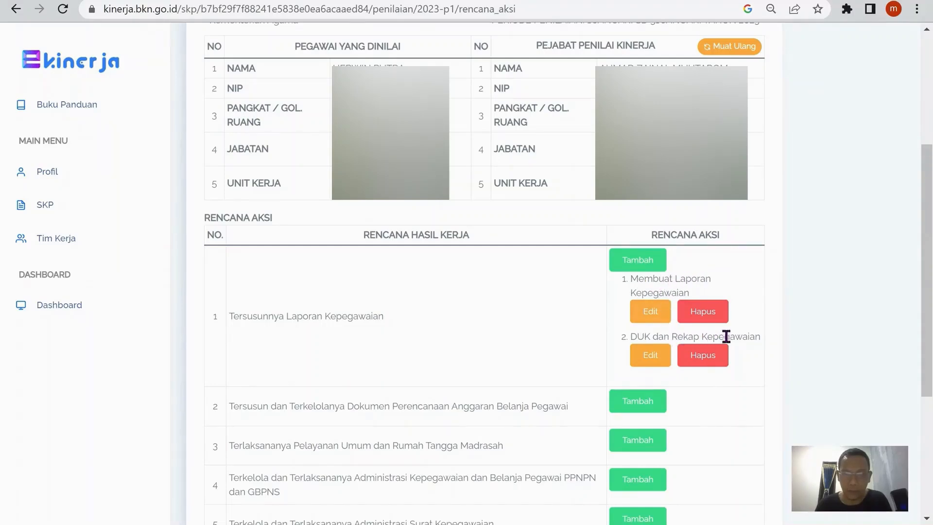
{"action": "scroll", "coordinate": [526, 387], "scroll_direction": "down", "scroll_amount": 2}
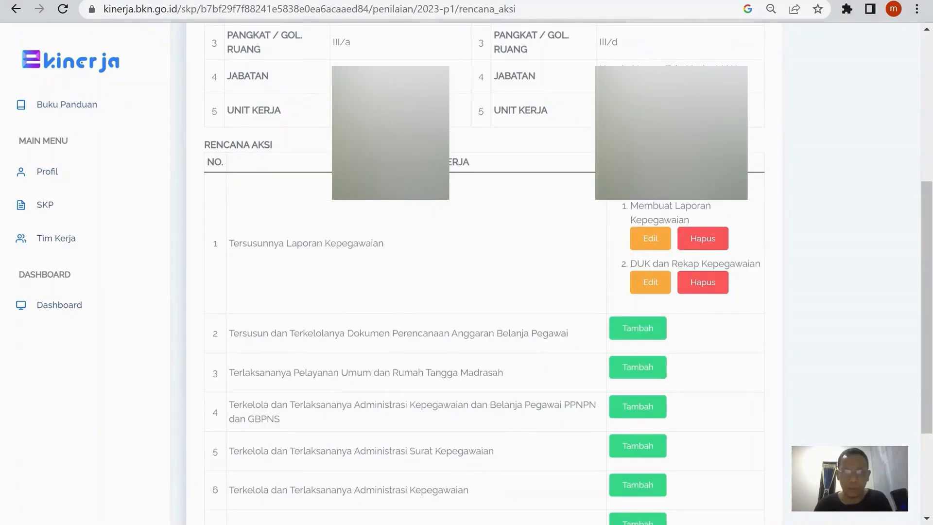
{"action": "key", "text": "alt+Tab"}
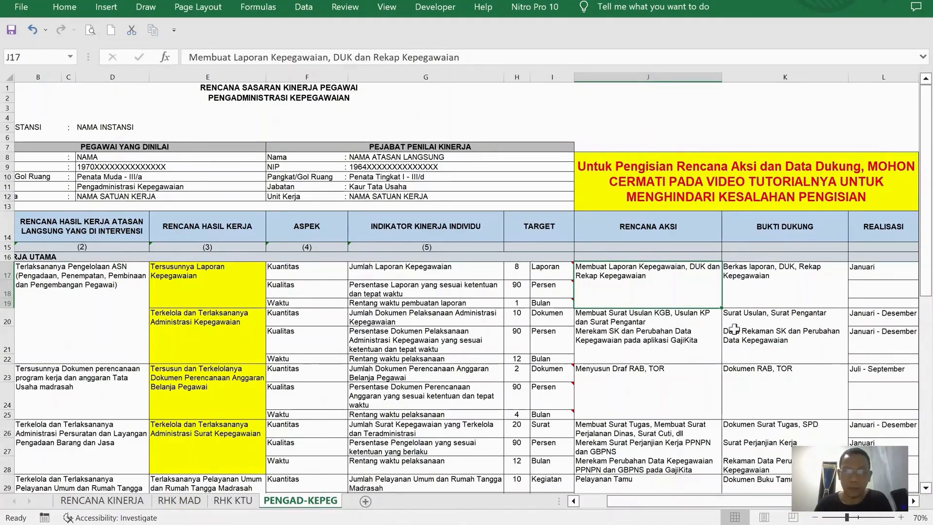
{"action": "left_click", "coordinate": [655, 330]}
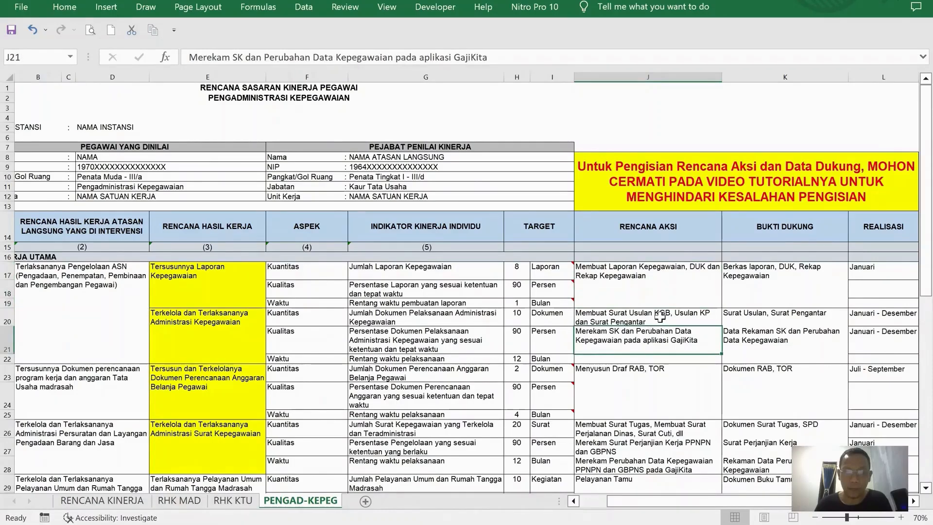
{"action": "left_click", "coordinate": [656, 316]}
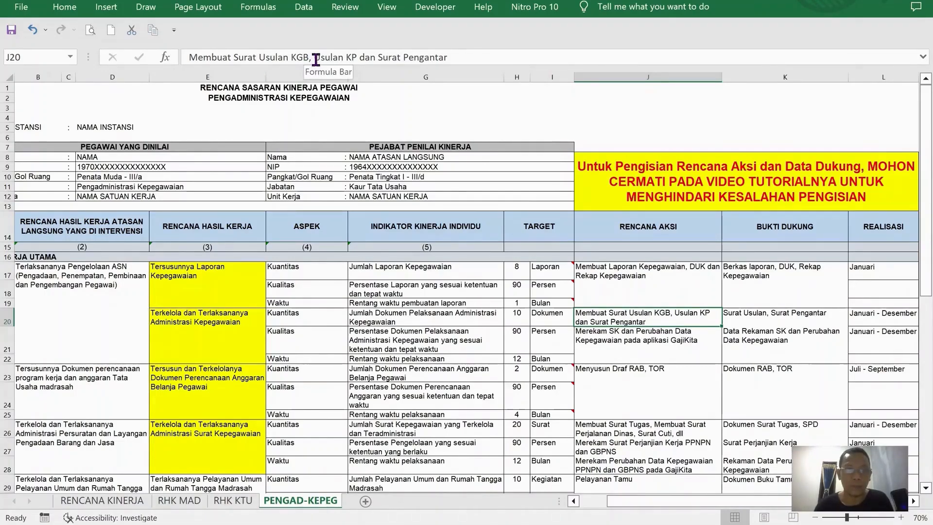
{"action": "left_click_drag", "start_coordinate": [316, 58], "coordinate": [474, 62]}
{"action": "key", "text": "ctrl+c"}
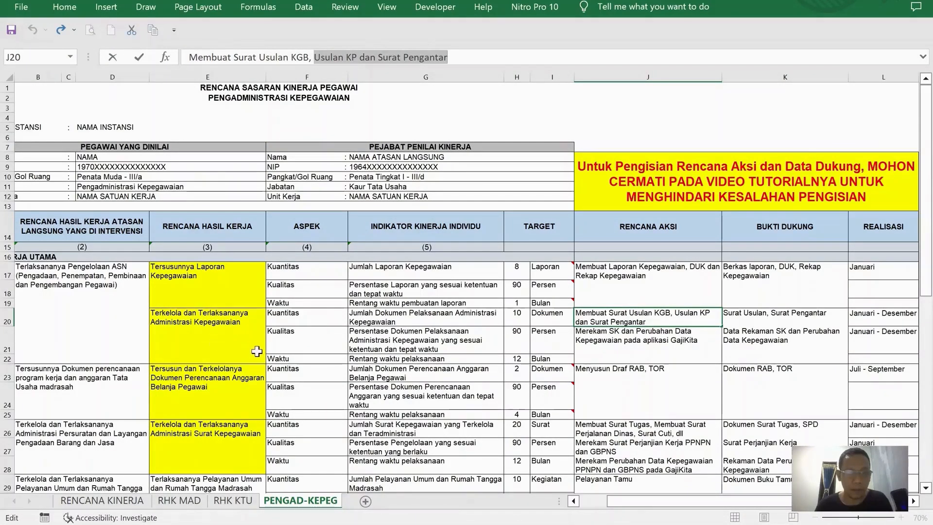
In E-Kinerja, add "Usulan KP dan Surat Pengantar" as an action plan for "Terkelola dan Terlaksananya Administrasi Kepegawaian".
{"action": "key", "text": "alt+Tab"}
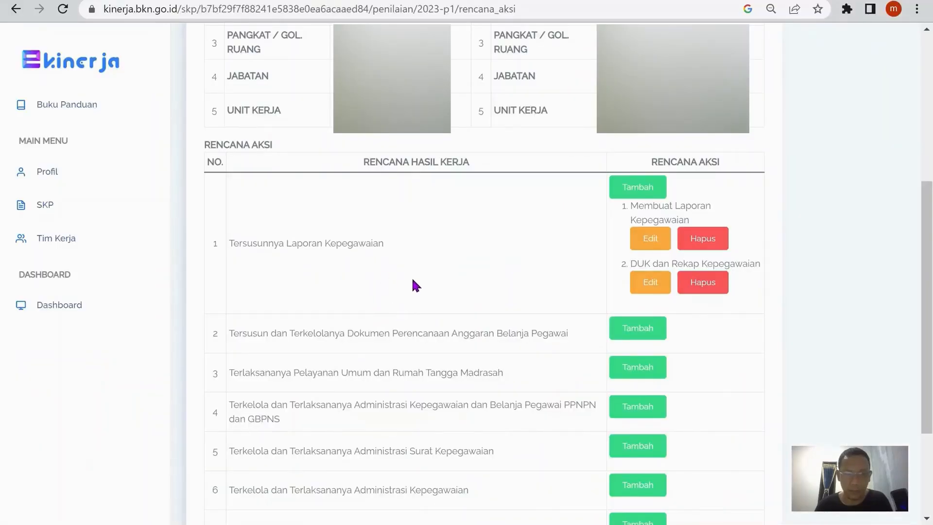
{"action": "scroll", "coordinate": [408, 299], "scroll_direction": "down", "scroll_amount": 2}
{"action": "scroll", "coordinate": [408, 315], "scroll_direction": "down", "scroll_amount": 2}
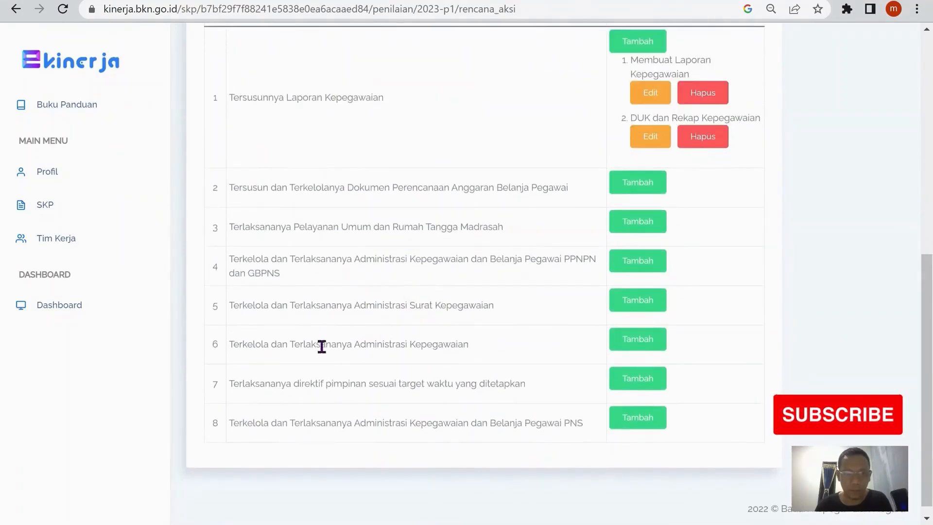
{"action": "left_click", "coordinate": [648, 340]}
{"action": "left_click", "coordinate": [417, 116]}
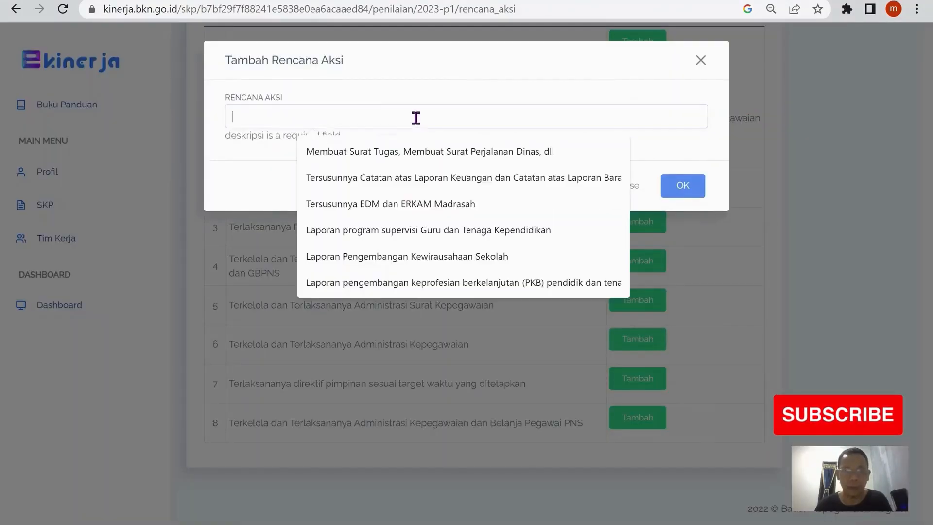
{"action": "key", "text": "ctrl+v"}
{"action": "left_click", "coordinate": [680, 185]}
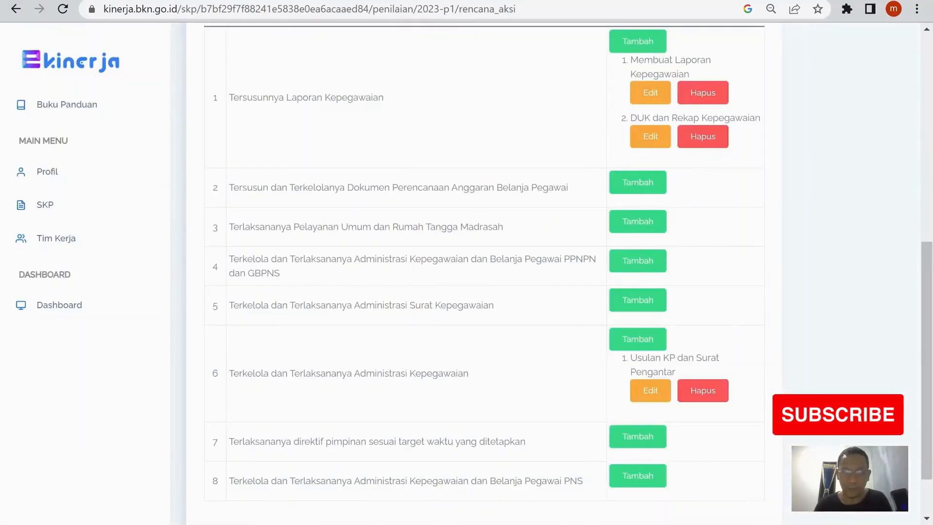
In Excel, copy the text "Merekam SK dan Perubahan Data Kepegawaian pada aplikasi GajiKita" from cell J21.
{"action": "key", "text": "alt+Tab"}
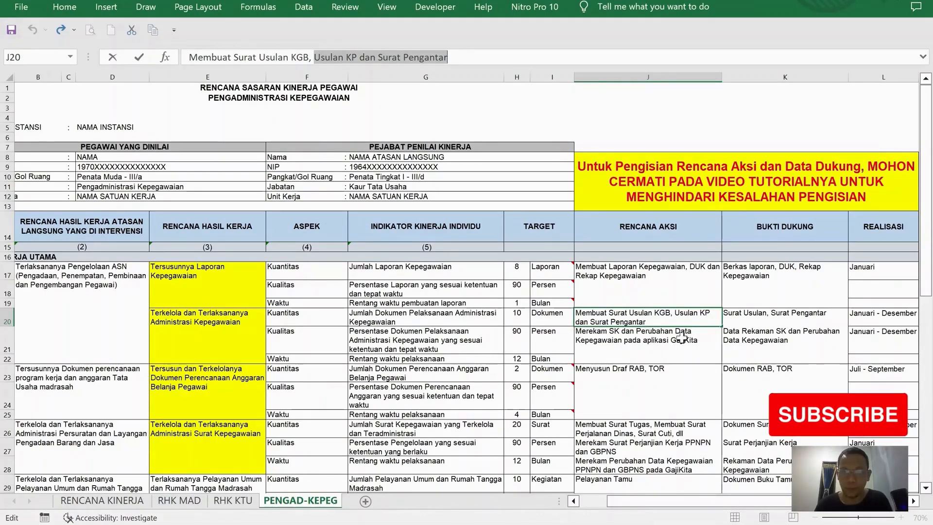
{"action": "left_click", "coordinate": [682, 338]}
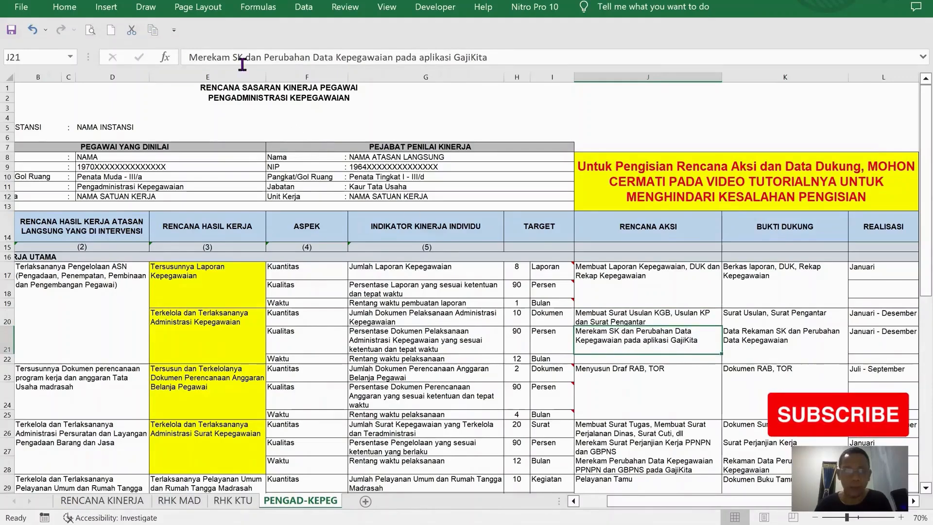
{"action": "left_click_drag", "start_coordinate": [200, 57], "coordinate": [519, 59]}
{"action": "key", "text": "ctrl+c"}
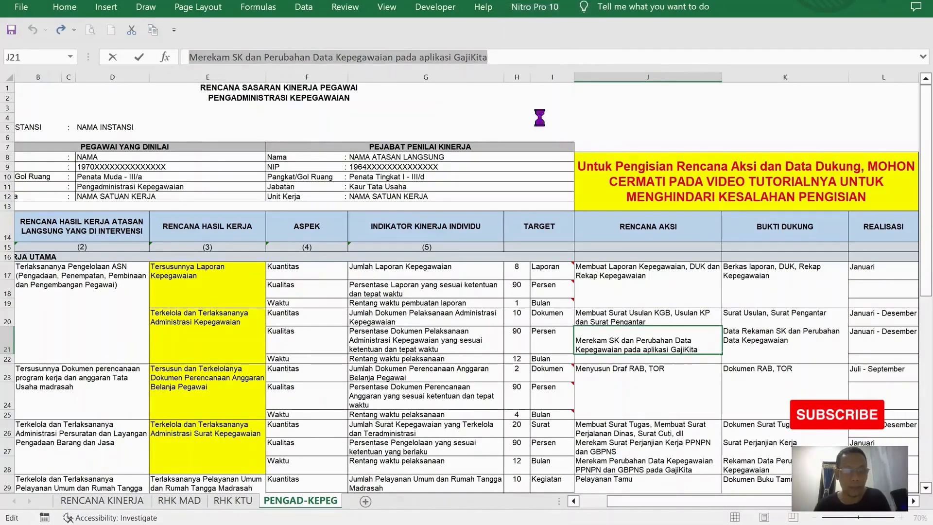
{"action": "key", "text": "Escape"}
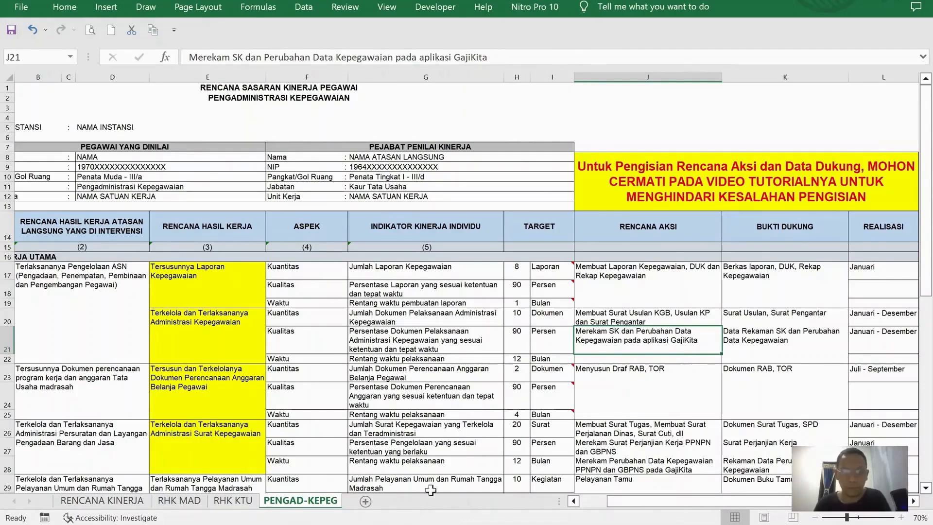
In E-Kinerja, add "Merekam SK dan Perubahan Data Kepegawaian pada aplikasi GajiKita" as another action plan for "Terkelola dan Terlaksananya Administrasi Kepegawaian".
{"action": "mouse_move", "coordinate": [445, 523]}
{"action": "left_click", "coordinate": [457, 477]}
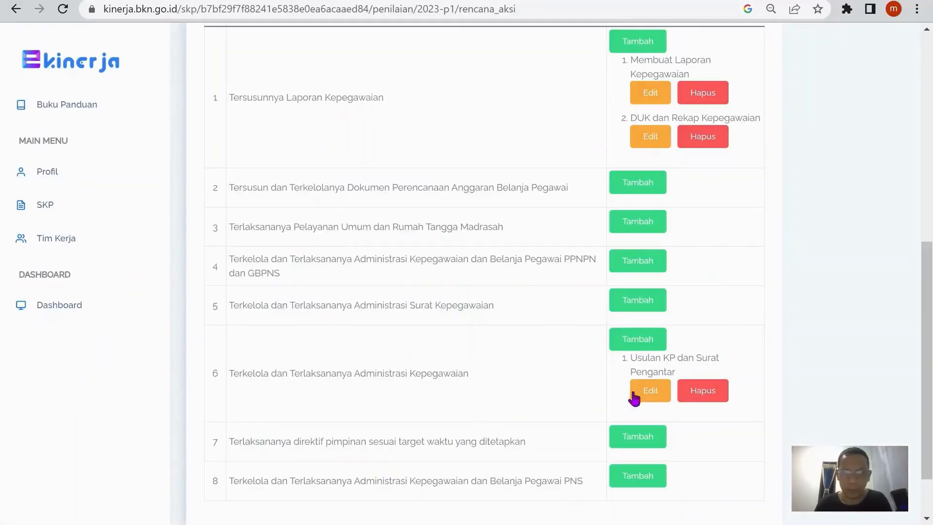
{"action": "left_click", "coordinate": [644, 344]}
{"action": "left_click", "coordinate": [372, 109]}
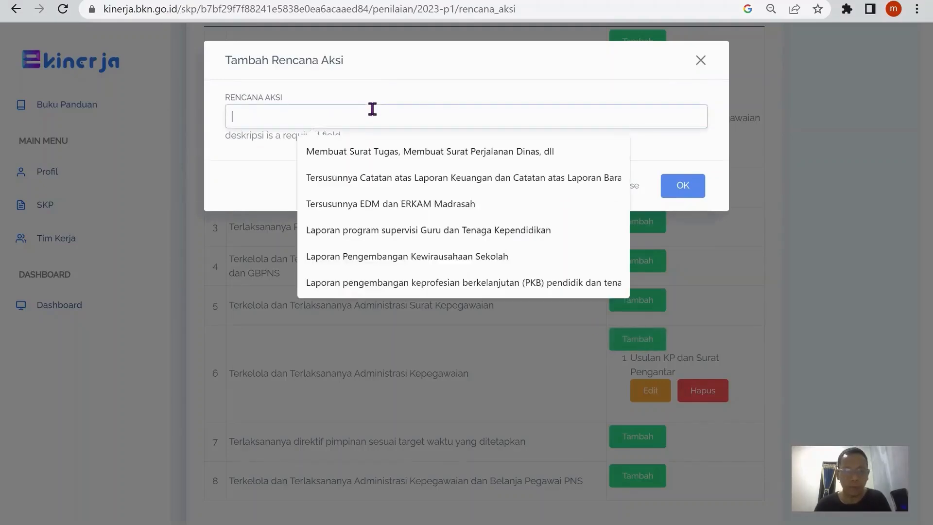
{"action": "key", "text": "ctrl+v"}
{"action": "left_click", "coordinate": [694, 192]}
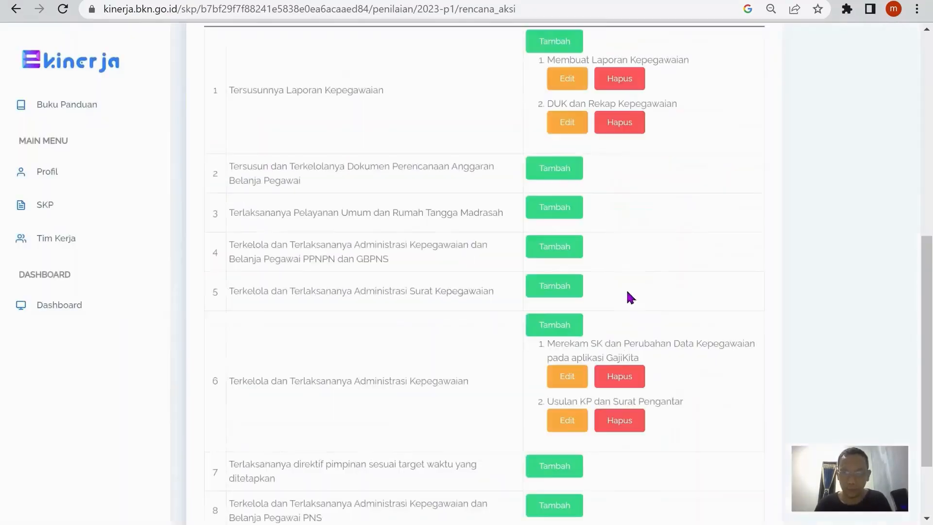
In Excel, review the rows for "Terkelola dan Terlaksananya Administrasi Surat Kepegawaian" and copy "Merekam Surat Perjanjian Kerja PPNPN dan GBPNS" from cell J27.
{"action": "left_click", "coordinate": [438, 519]}
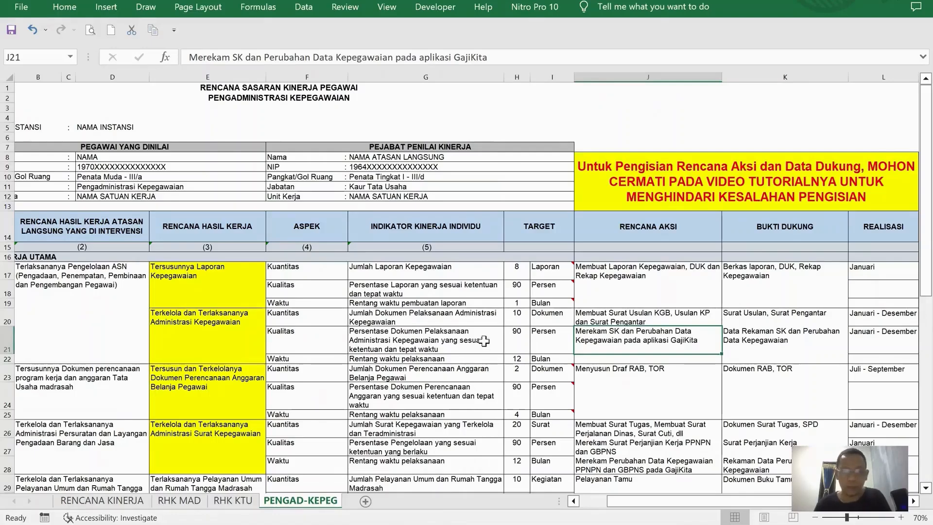
{"action": "left_click", "coordinate": [448, 518]}
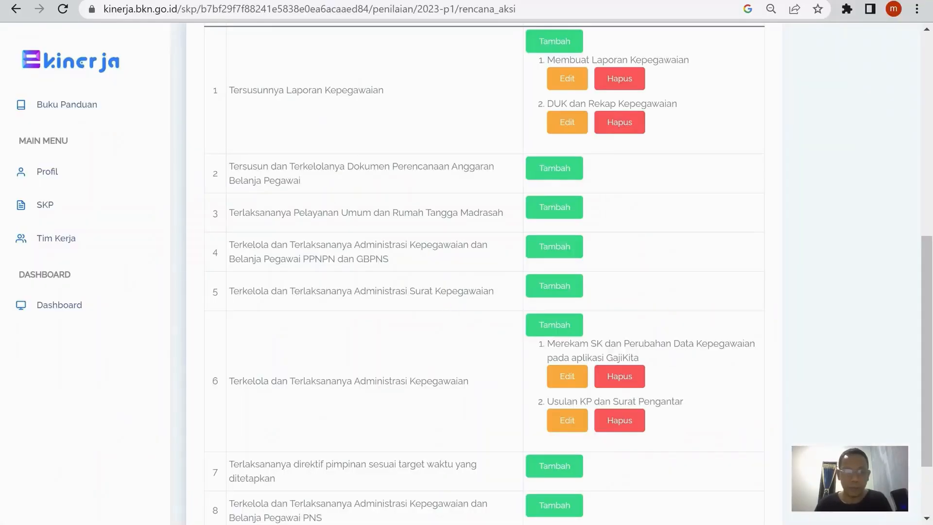
{"action": "left_click", "coordinate": [471, 522]}
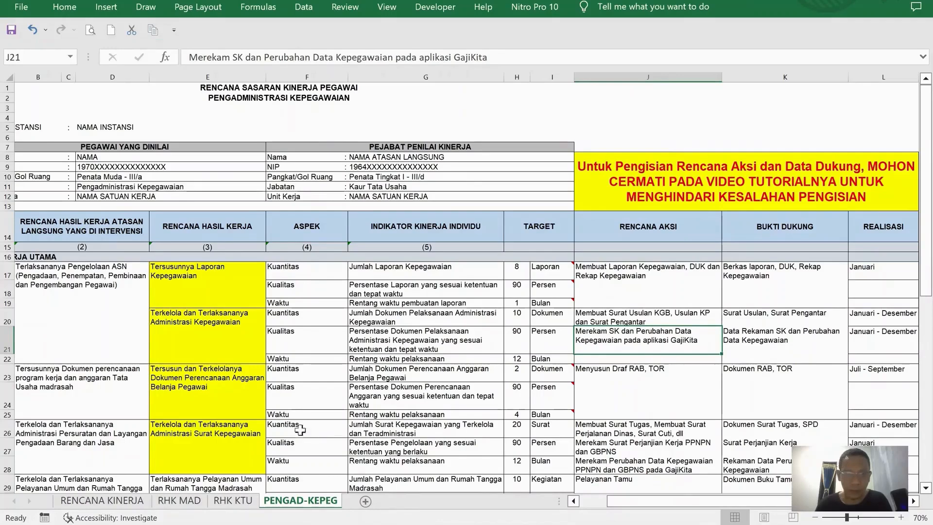
{"action": "left_click", "coordinate": [221, 435]}
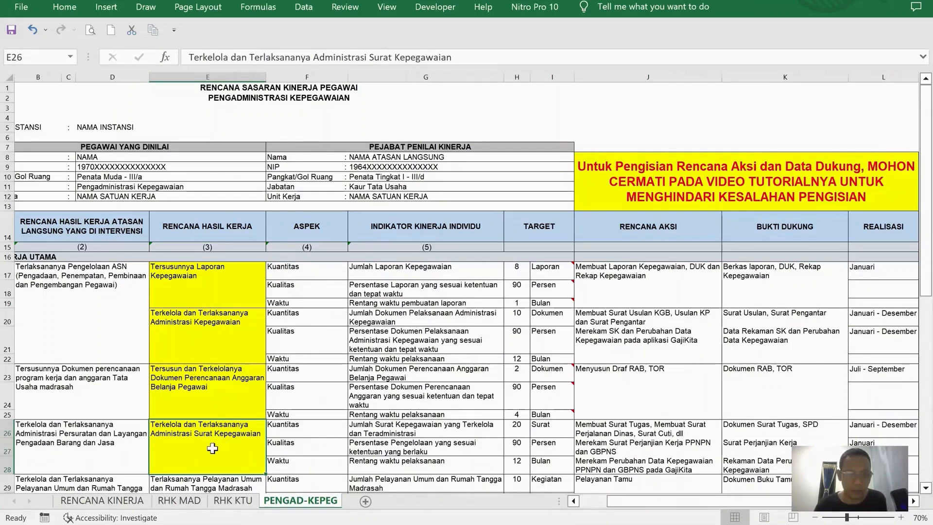
{"action": "left_click", "coordinate": [649, 438]}
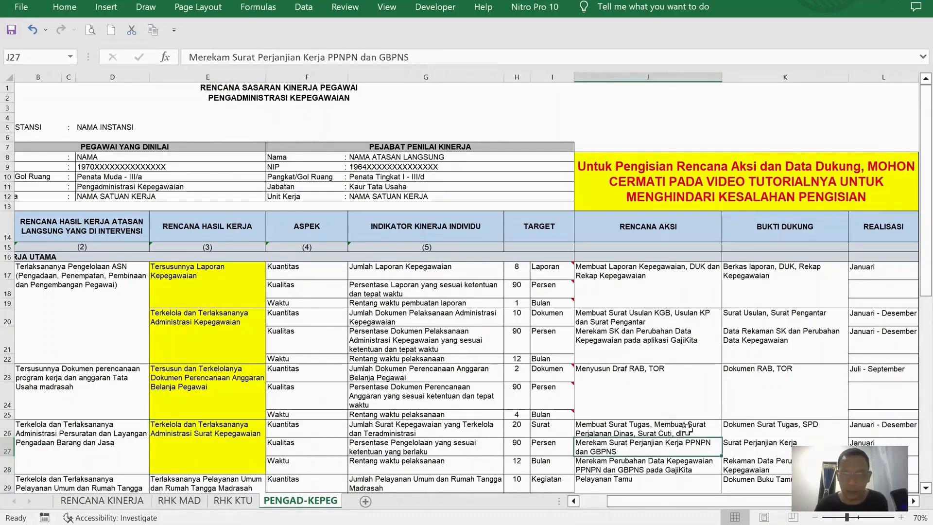
{"action": "left_click", "coordinate": [692, 433]}
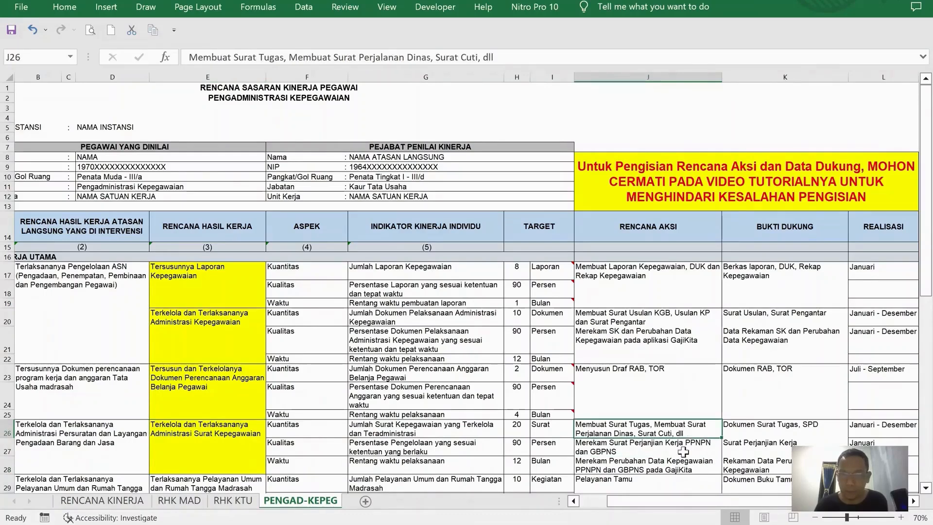
{"action": "left_click", "coordinate": [683, 451]}
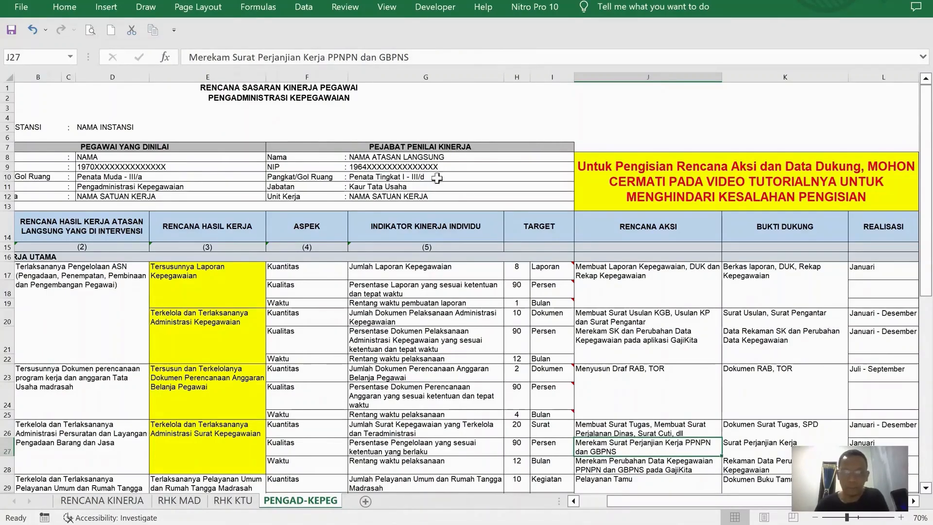
{"action": "left_click_drag", "start_coordinate": [187, 55], "coordinate": [546, 61]}
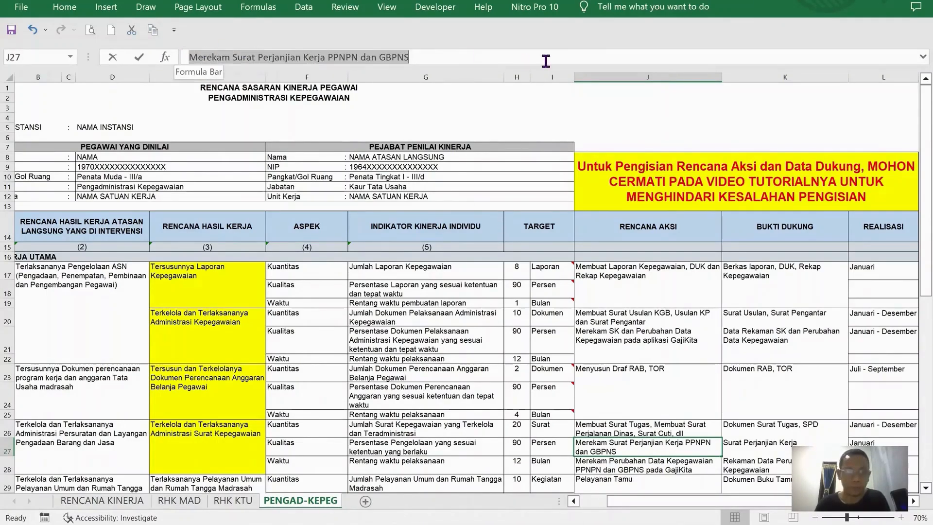
{"action": "key", "text": "ctrl+c"}
{"action": "key", "text": "Escape"}
In E-Kinerja, add "Merekam Surat Perjanjian Kerja PPNPN dan GBPNS" as an action plan for "Terkelola dan Terlaksananya Administrasi Surat Kepegawaian".
{"action": "key", "text": "alt+Tab"}
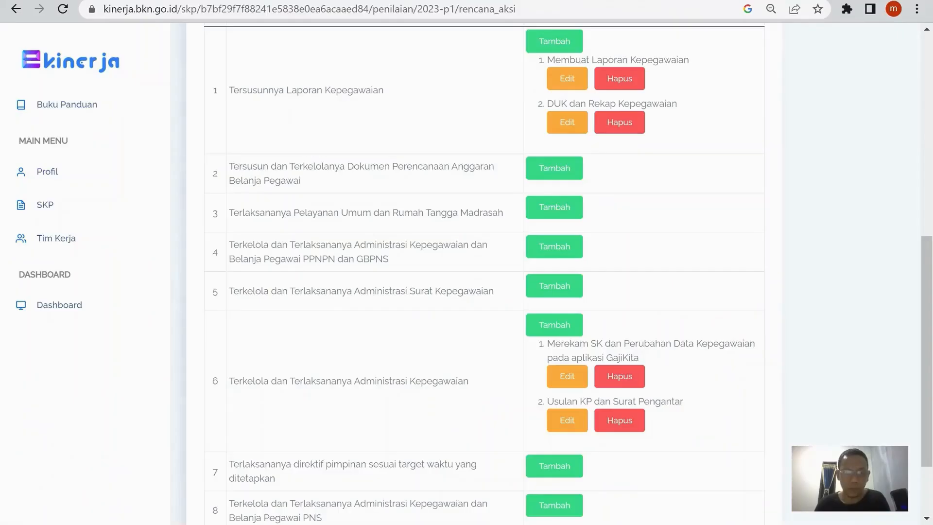
{"action": "key", "text": "alt+Tab"}
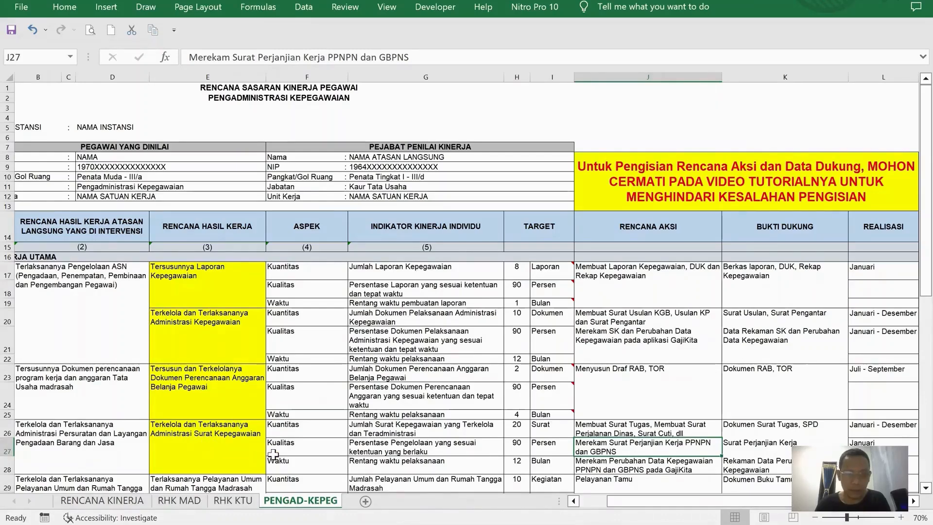
{"action": "left_click", "coordinate": [427, 524]}
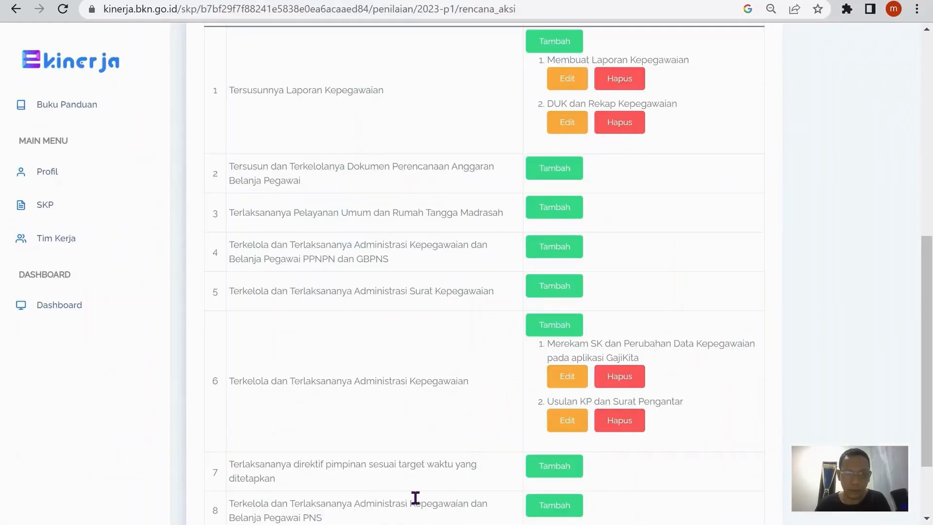
{"action": "left_click", "coordinate": [557, 294]}
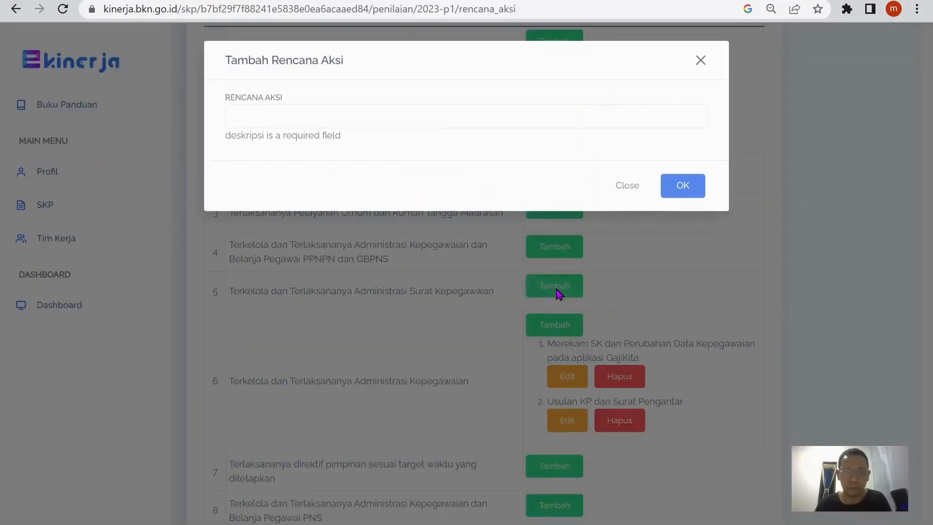
{"action": "left_click", "coordinate": [403, 118]}
{"action": "key", "text": "ctrl+v"}
{"action": "left_click", "coordinate": [699, 187]}
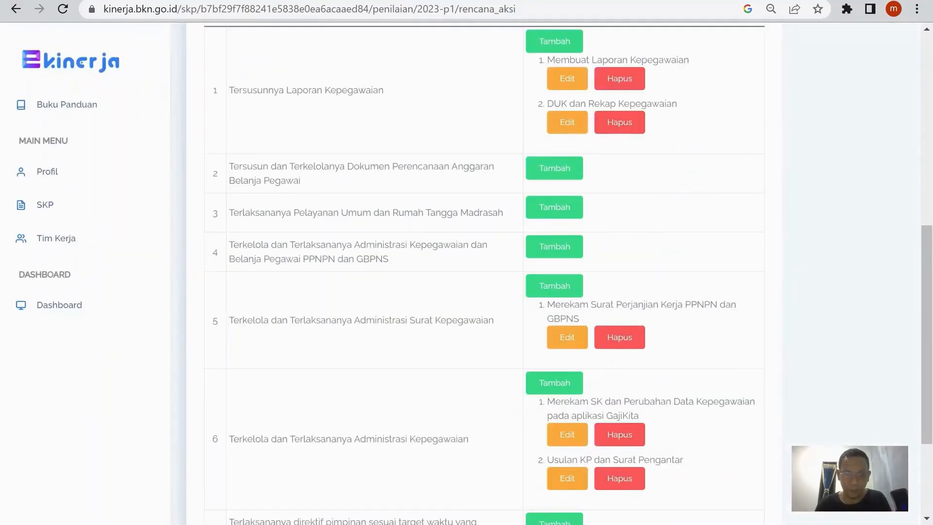
Return to the Penilaian SKP page in E-Kinerja and open the action plans (Rencana Aksi) for Februari.
{"action": "key", "text": "alt+Tab"}
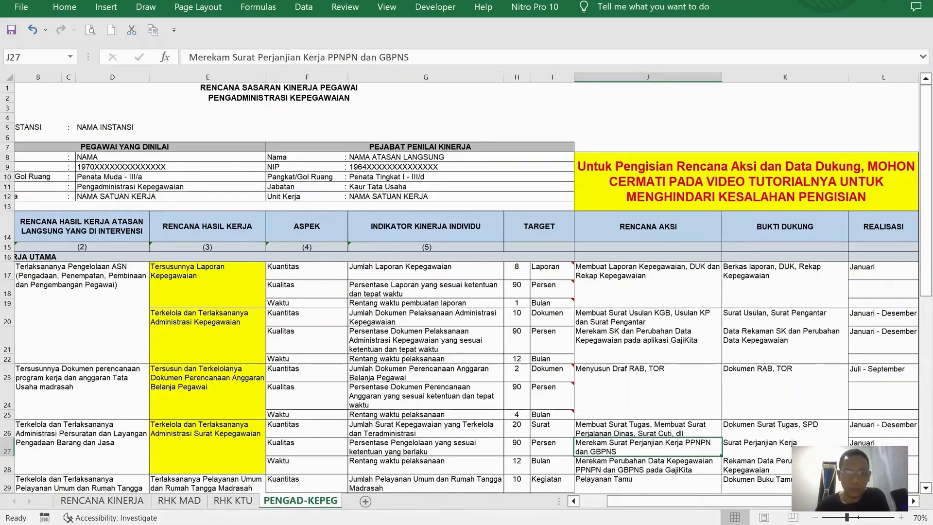
{"action": "key", "text": "alt+Tab"}
{"action": "left_click", "coordinate": [16, 9]}
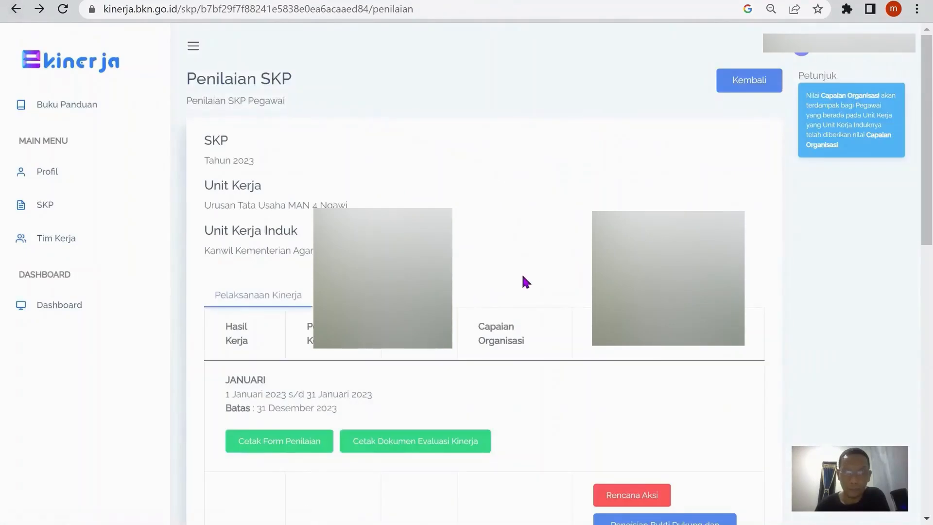
{"action": "scroll", "coordinate": [524, 275], "scroll_direction": "down", "scroll_amount": 5}
{"action": "scroll", "coordinate": [617, 277], "scroll_direction": "down", "scroll_amount": 2}
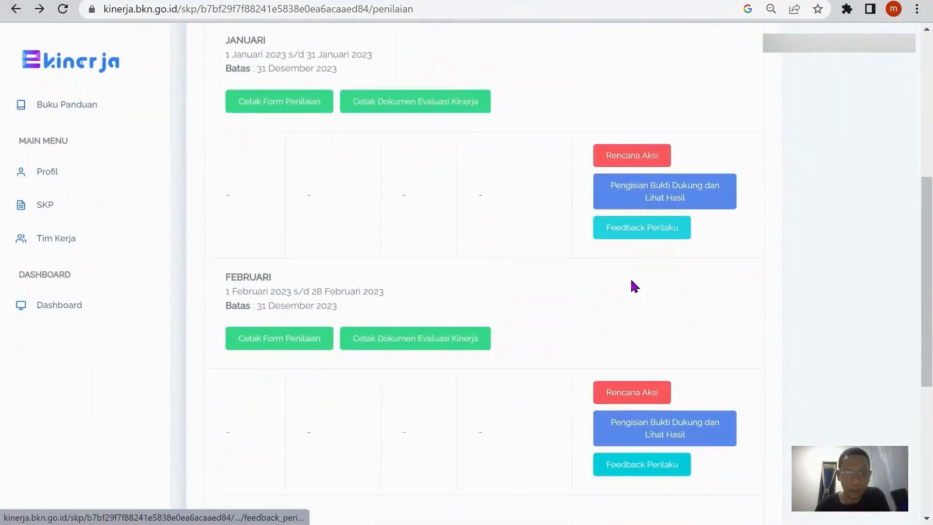
{"action": "scroll", "coordinate": [633, 287], "scroll_direction": "down", "scroll_amount": 2}
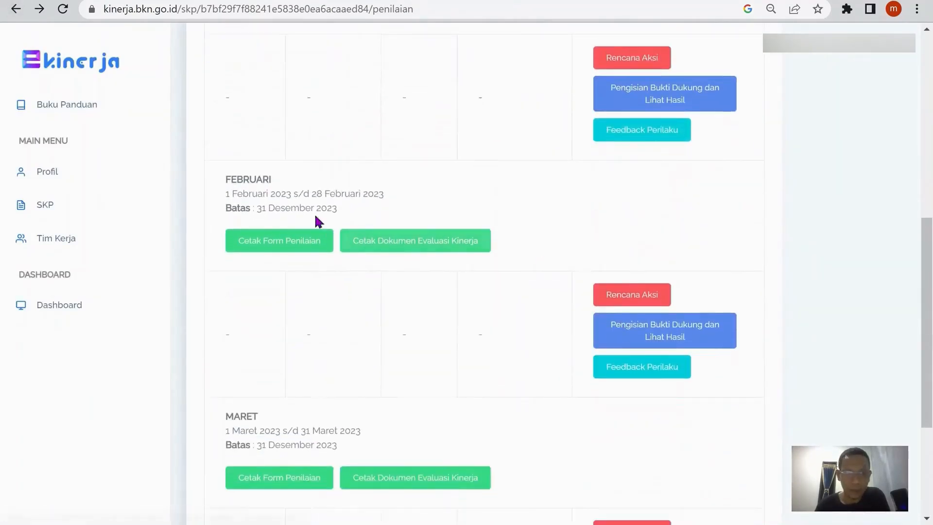
{"action": "left_click", "coordinate": [632, 295]}
In Excel, check the schedule in cell L20 and select the text "Membuat Surat Usulan KGB" in cell J20 for copying.
{"action": "key", "text": "alt+Tab"}
{"action": "left_click", "coordinate": [879, 256]}
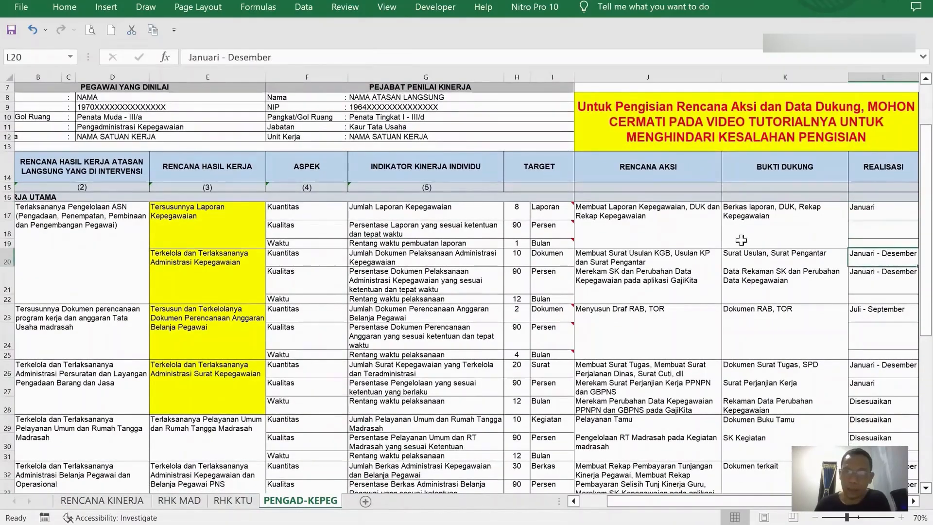
{"action": "left_click", "coordinate": [636, 259]}
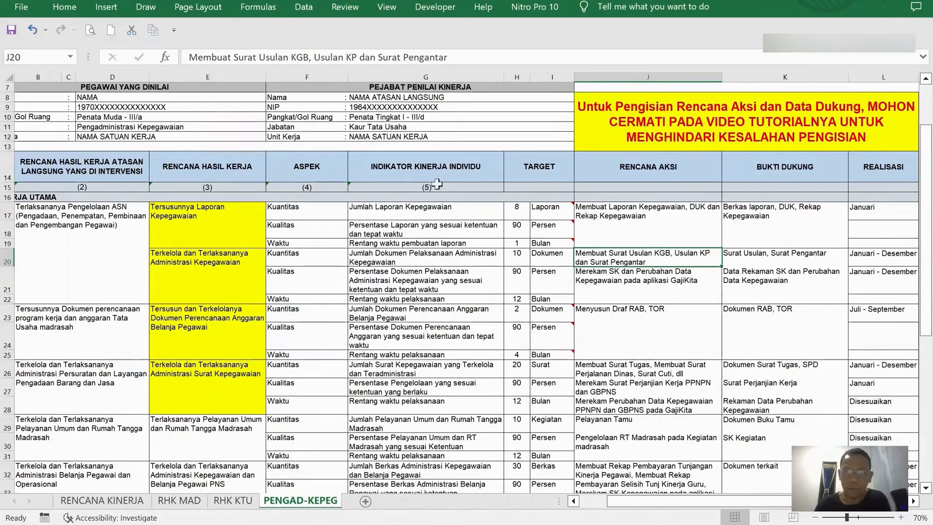
{"action": "left_click_drag", "start_coordinate": [188, 53], "coordinate": [307, 49]}
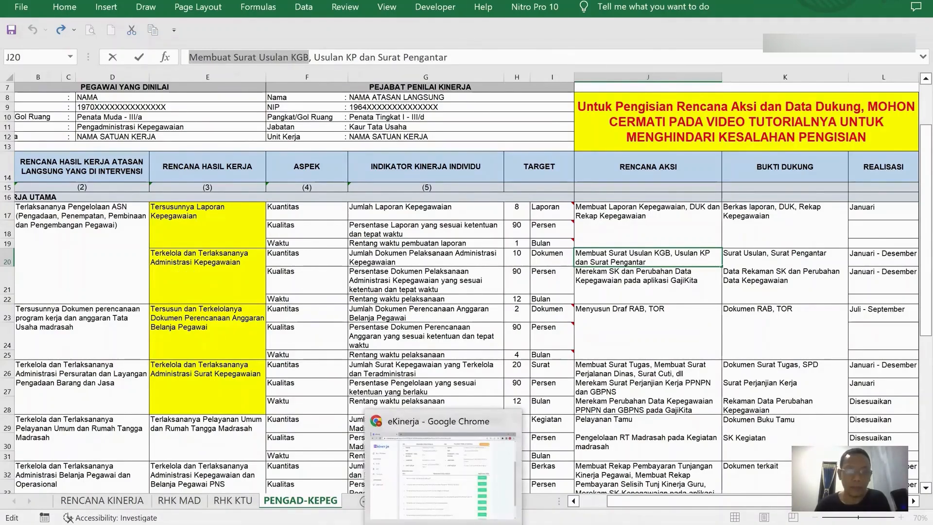
In E-Kinerja, add "Membuat Surat Usulan KGB" as a February action plan for "Terkelola dan Terlaksananya Administrasi Kepegawaian".
{"action": "left_click", "coordinate": [445, 524]}
{"action": "scroll", "coordinate": [598, 294], "scroll_direction": "down", "scroll_amount": 1}
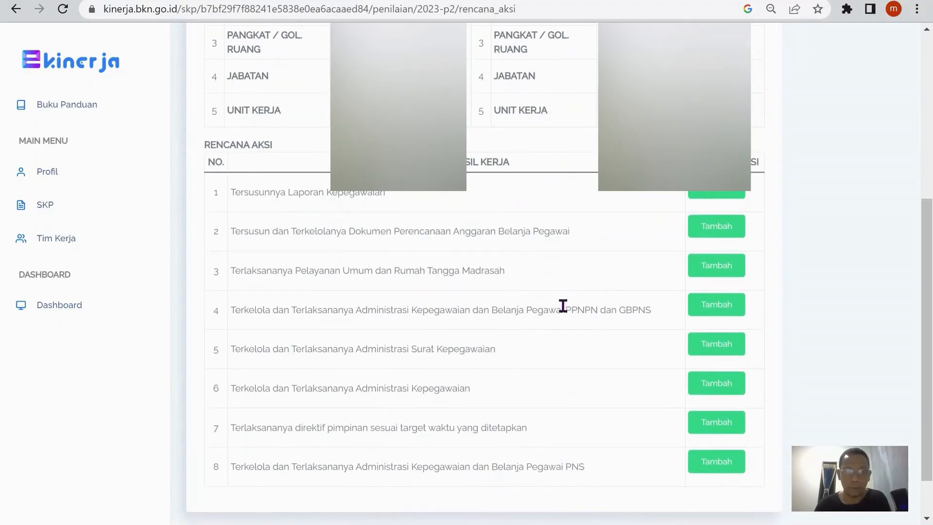
{"action": "scroll", "coordinate": [563, 308], "scroll_direction": "down", "scroll_amount": 1}
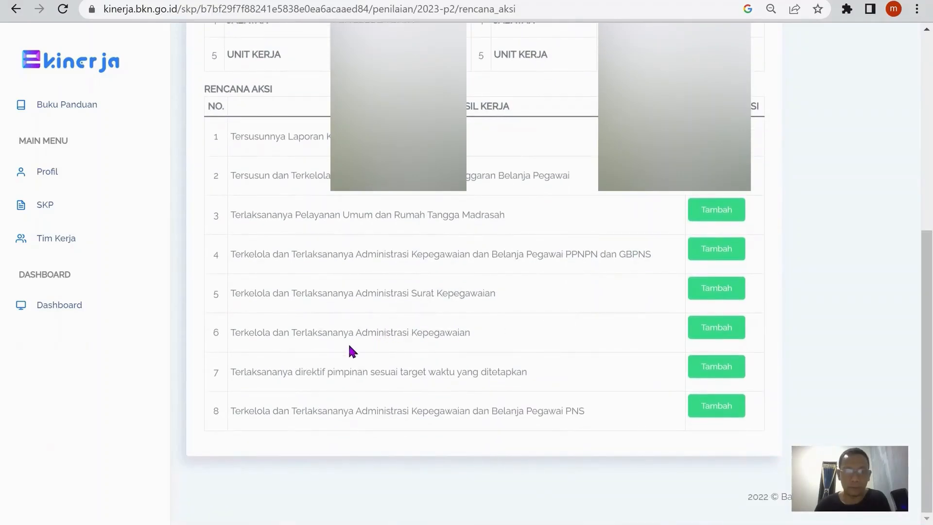
{"action": "left_click", "coordinate": [723, 334]}
{"action": "left_click", "coordinate": [500, 119]}
{"action": "key", "text": "ctrl+v"}
{"action": "left_click", "coordinate": [670, 179]}
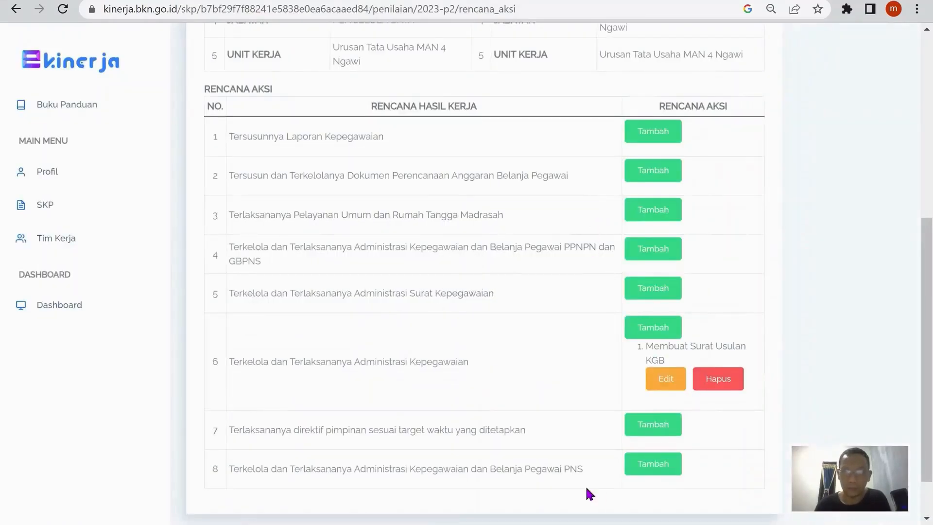
In Excel, copy "Merekam SK dan Perubahan Data Kepegawaian pada aplikasi GajiKita" from cell J21 for the February action plans.
{"action": "key", "text": "alt+Tab"}
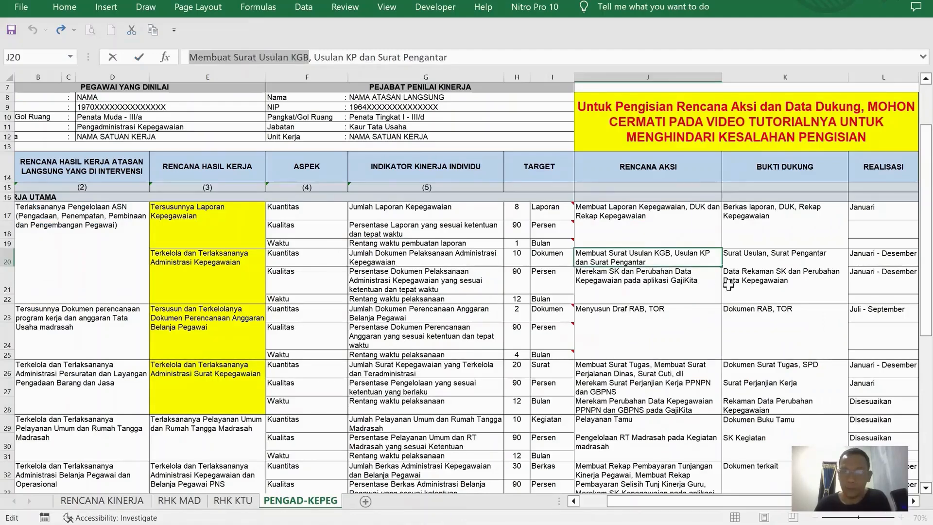
{"action": "left_click", "coordinate": [721, 287]}
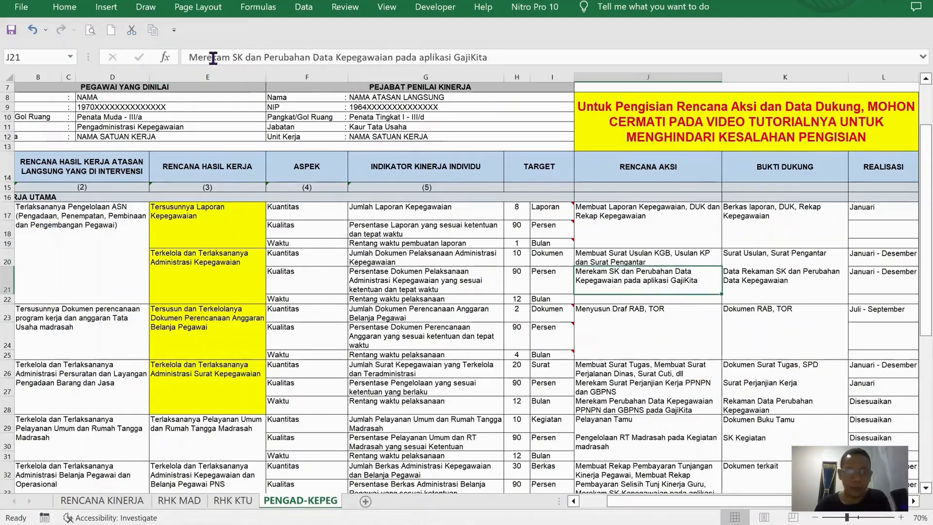
{"action": "left_click_drag", "start_coordinate": [184, 57], "coordinate": [487, 57]}
{"action": "key", "text": "ctrl+c"}
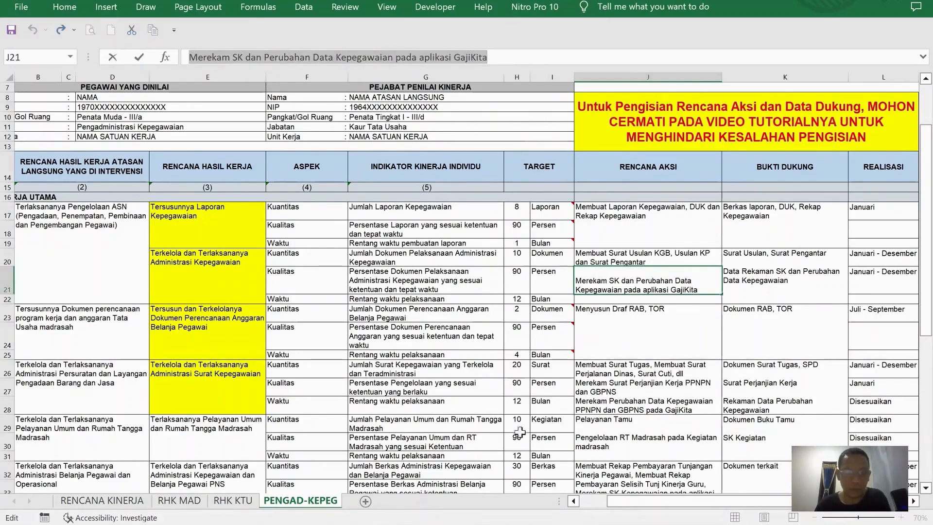
In E-Kinerja, add "Merekam SK dan Perubahan Data Kepegawaian pada aplikasi GajiKita" as a second February action plan for "Terkelola dan Terlaksananya Administrasi Kepegawaian".
{"action": "key", "text": "alt+Tab"}
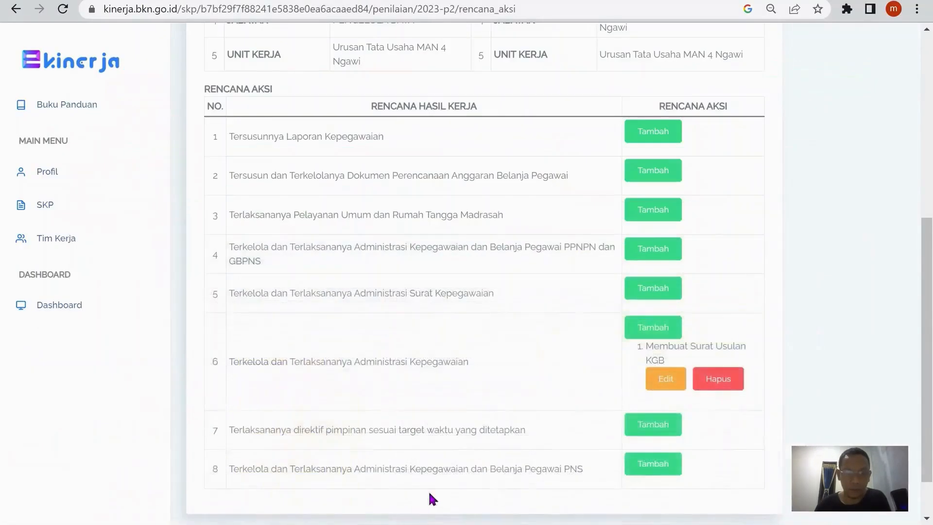
{"action": "left_click", "coordinate": [672, 329]}
{"action": "left_click", "coordinate": [388, 126]}
{"action": "key", "text": "ctrl+v"}
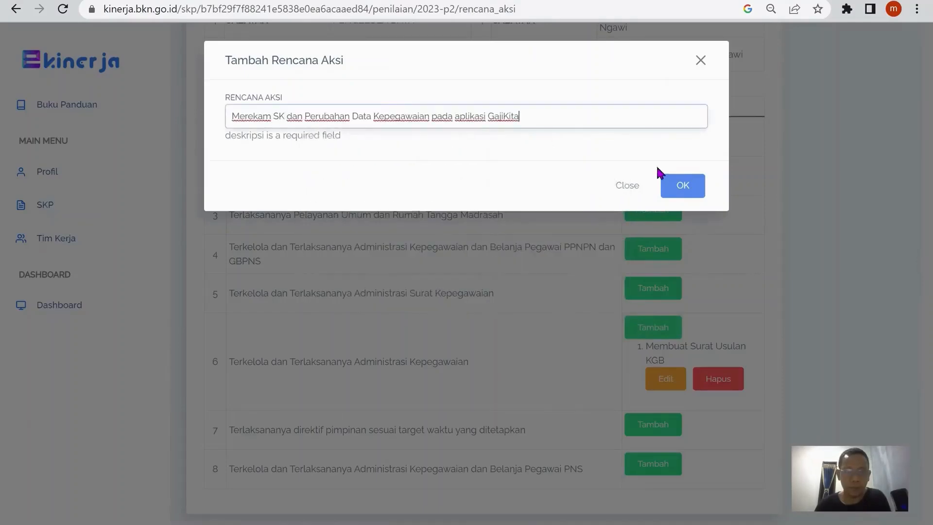
{"action": "left_click", "coordinate": [675, 179]}
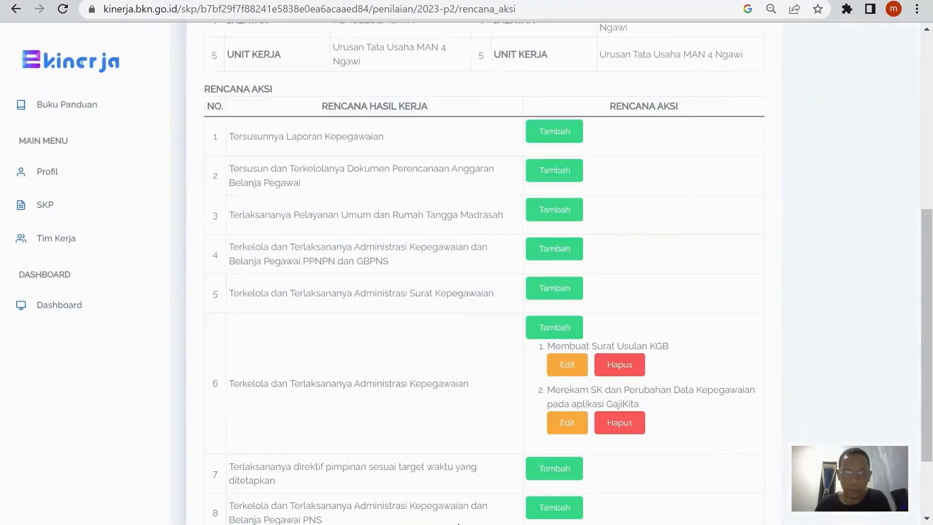
In Excel, check the schedule in cell L26 and copy the text "Membuat Surat Tugas" from cell J26.
{"action": "key", "text": "alt+Tab"}
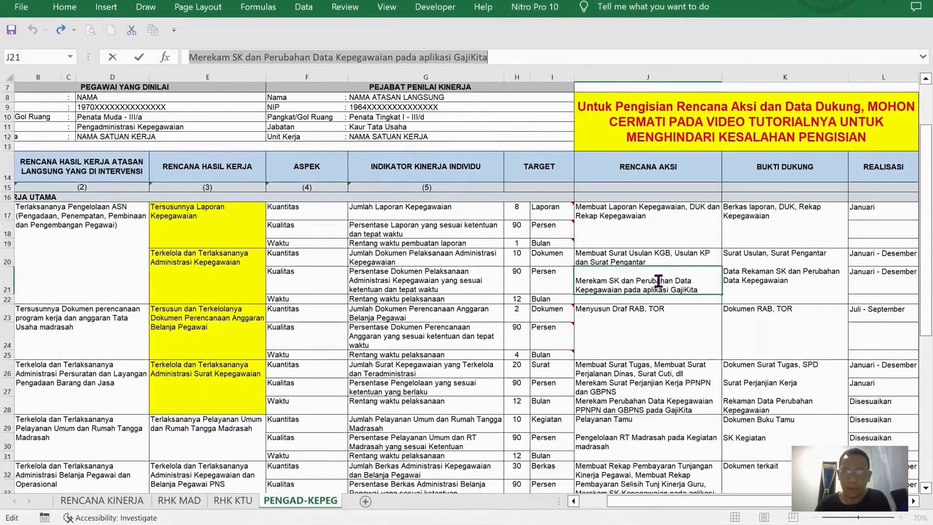
{"action": "left_click", "coordinate": [869, 369]}
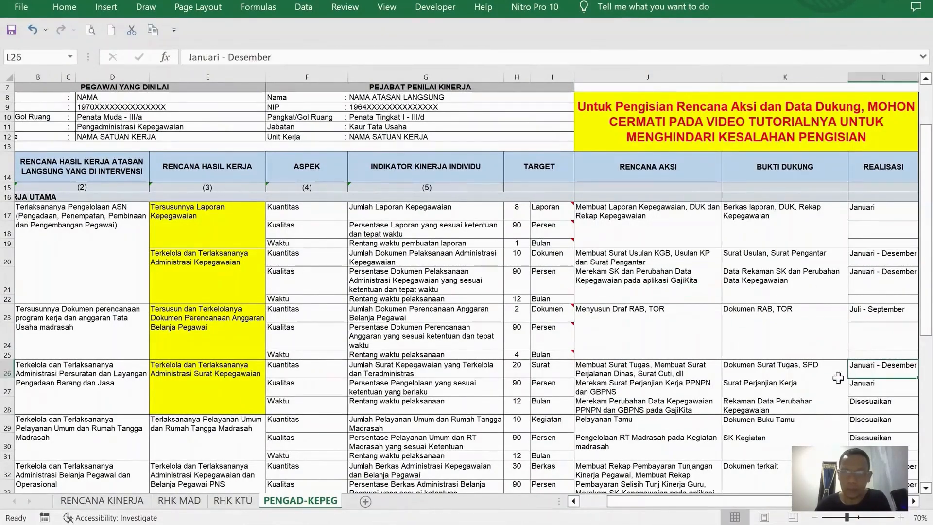
{"action": "left_click", "coordinate": [631, 373]}
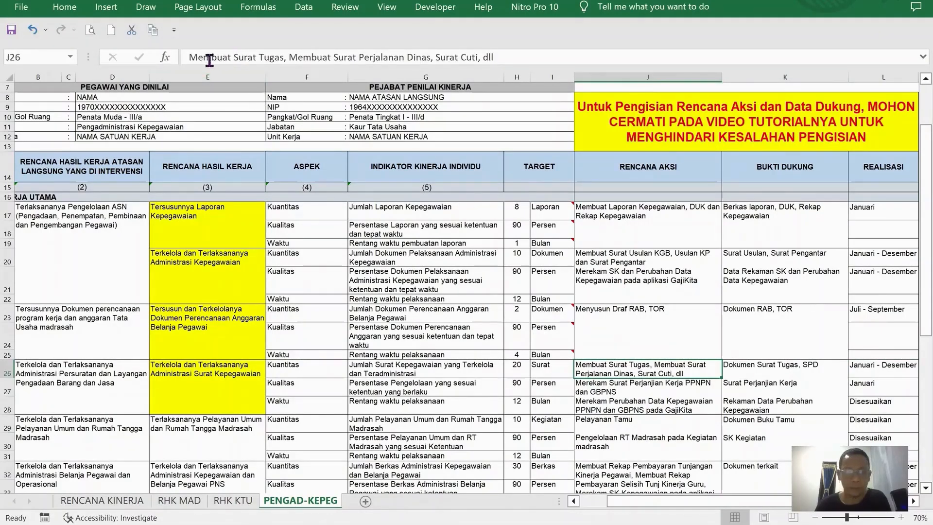
{"action": "left_click_drag", "start_coordinate": [190, 58], "coordinate": [285, 56]}
{"action": "key", "text": "ctrl+c"}
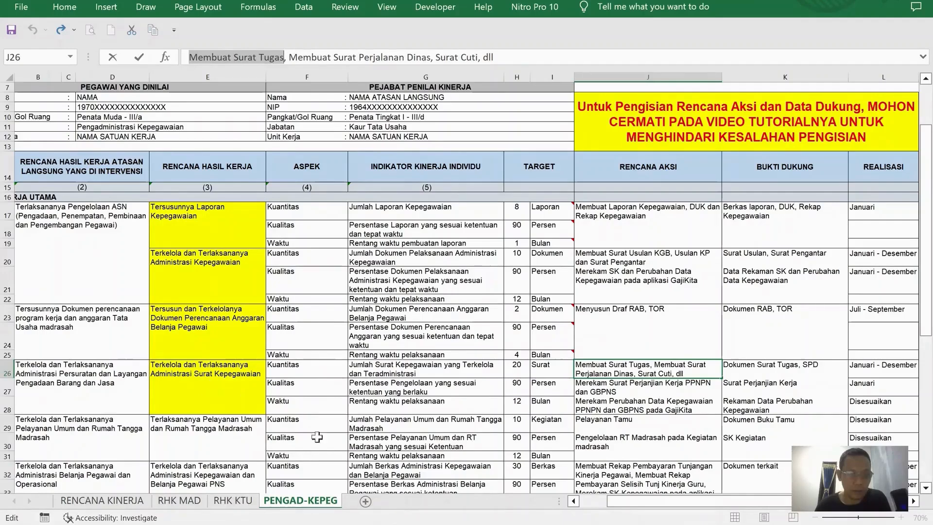
In E-Kinerja, add "Membuat Surat Tugas" as a February action plan for "Terkelola dan Terlaksananya Administrasi Surat Kepegawaian".
{"action": "key", "text": "alt+Tab"}
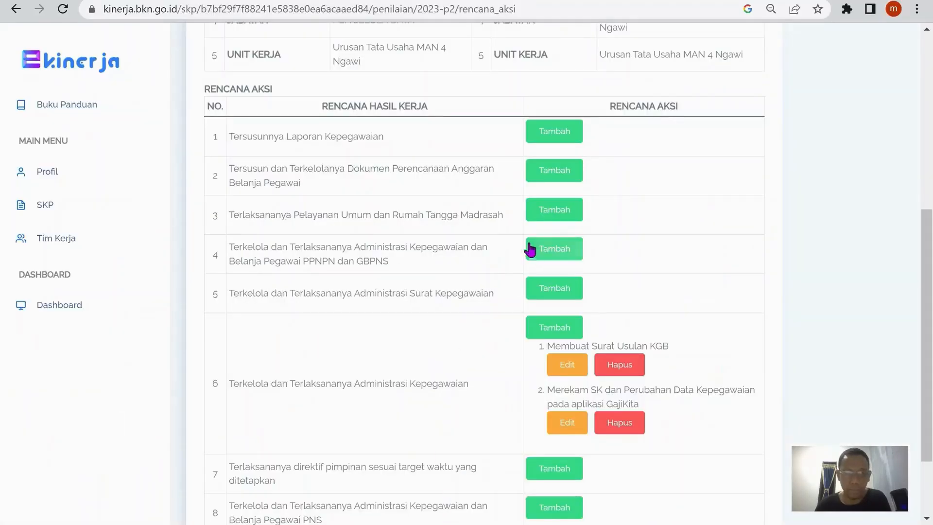
{"action": "scroll", "coordinate": [494, 235], "scroll_direction": "down", "scroll_amount": 1}
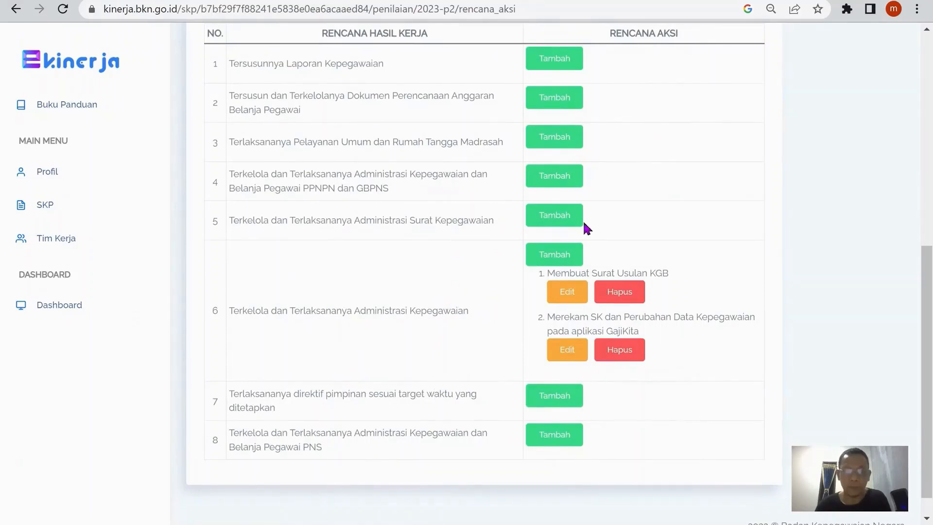
{"action": "left_click", "coordinate": [563, 218]}
{"action": "left_click", "coordinate": [424, 115]}
{"action": "key", "text": "ctrl+v"}
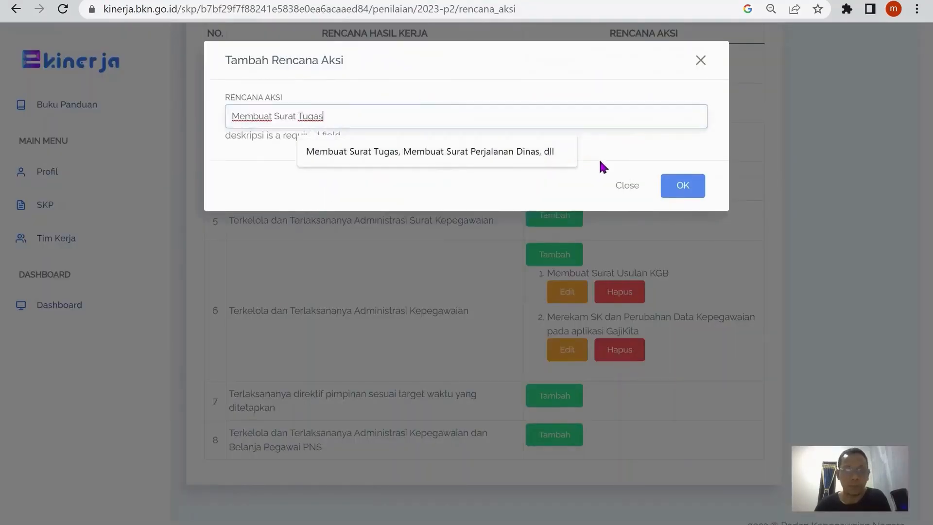
{"action": "left_click", "coordinate": [680, 185]}
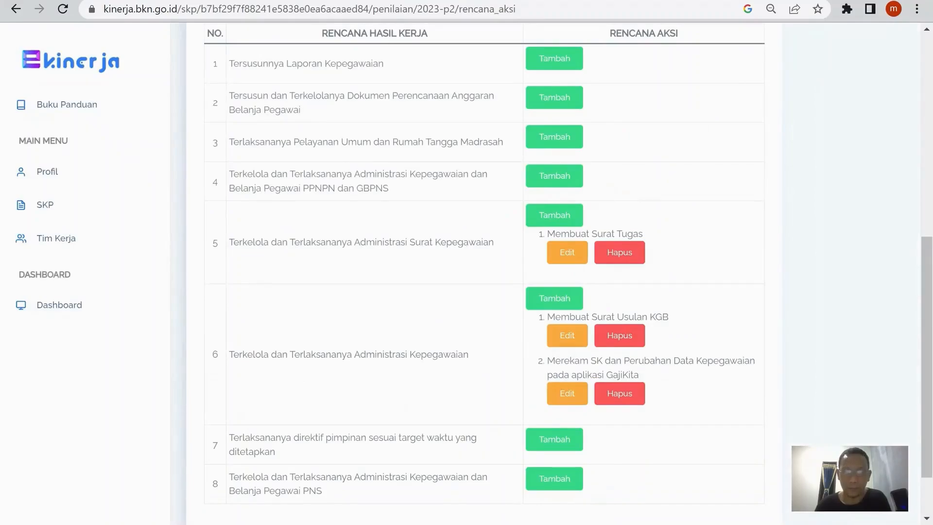
In Excel, copy only the text "Membuat Surat Perjalanan Dinas" from cell J26.
{"action": "key", "text": "alt+Tab"}
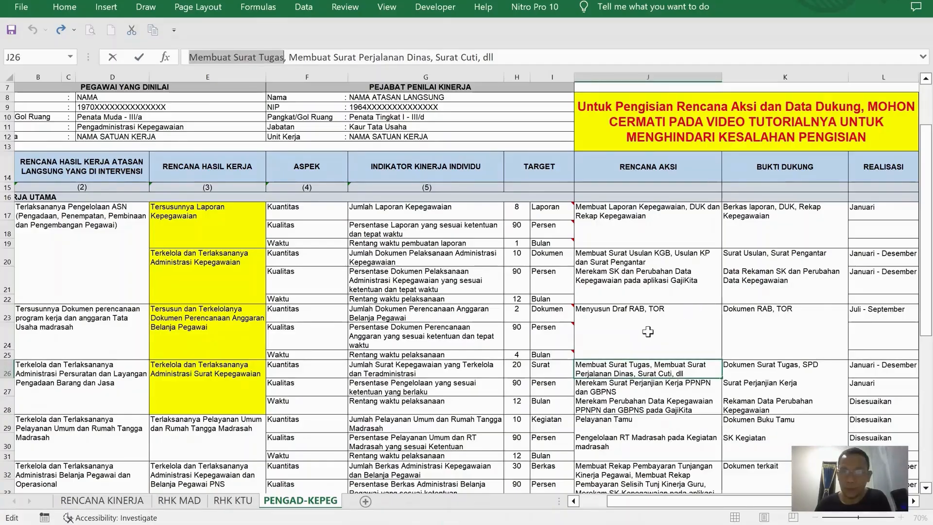
{"action": "key", "text": "Escape"}
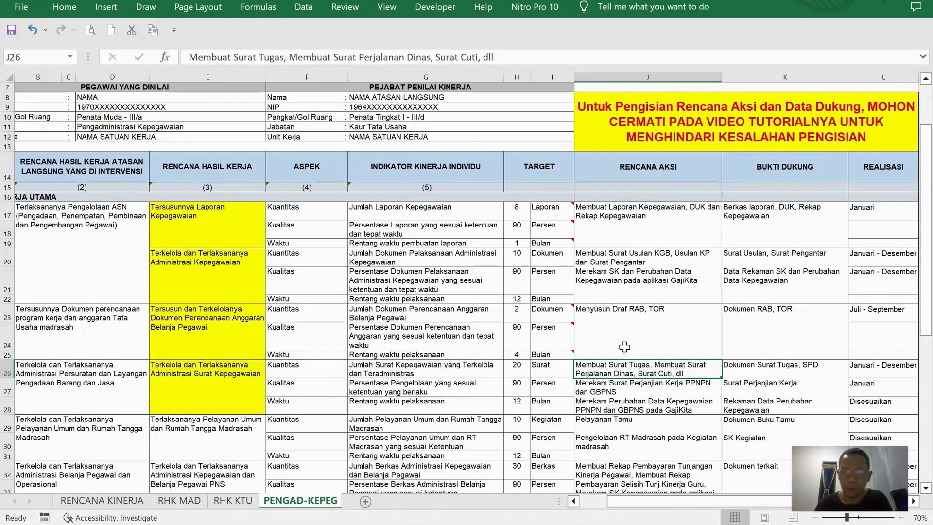
{"action": "left_click_drag", "start_coordinate": [291, 57], "coordinate": [432, 54]}
{"action": "key", "text": "ctrl+c"}
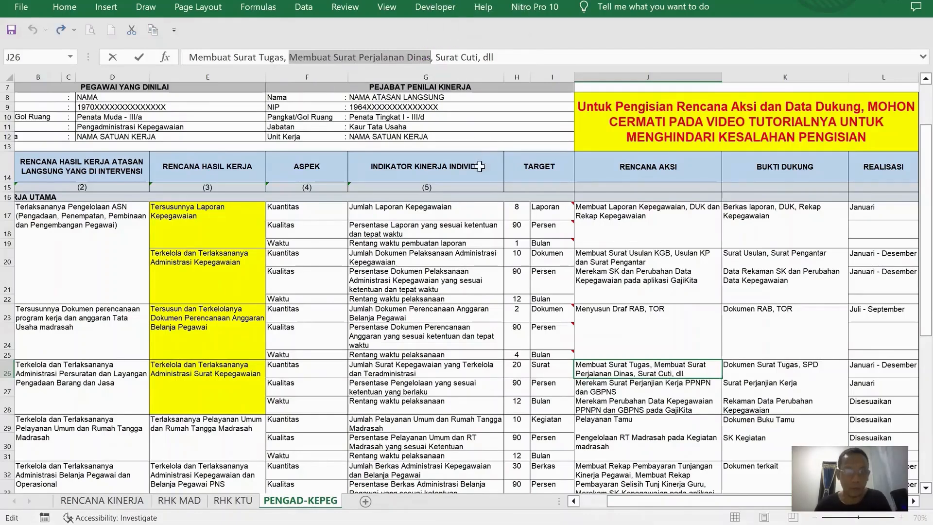
In E-Kinerja, add "Membuat Surat Perjalanan Dinas" as a second February action plan for "Terkelola dan Terlaksananya Administrasi Surat Kepegawaian".
{"action": "key", "text": "alt+Tab"}
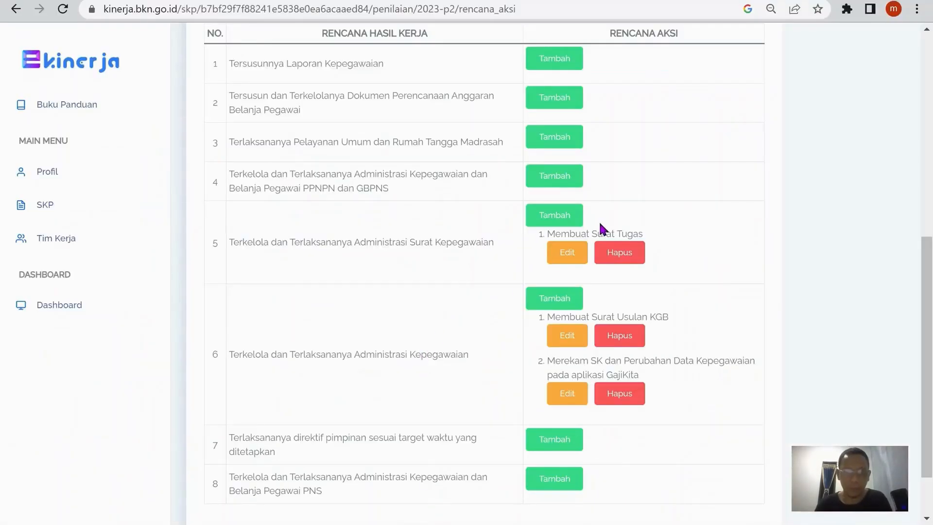
{"action": "left_click", "coordinate": [559, 214]}
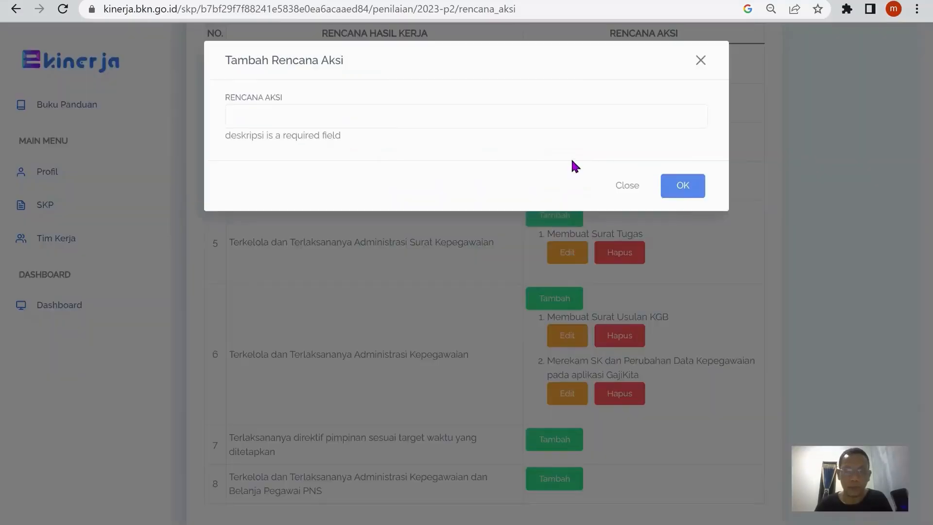
{"action": "left_click", "coordinate": [396, 122]}
{"action": "key", "text": "ctrl+v"}
{"action": "left_click", "coordinate": [680, 192]}
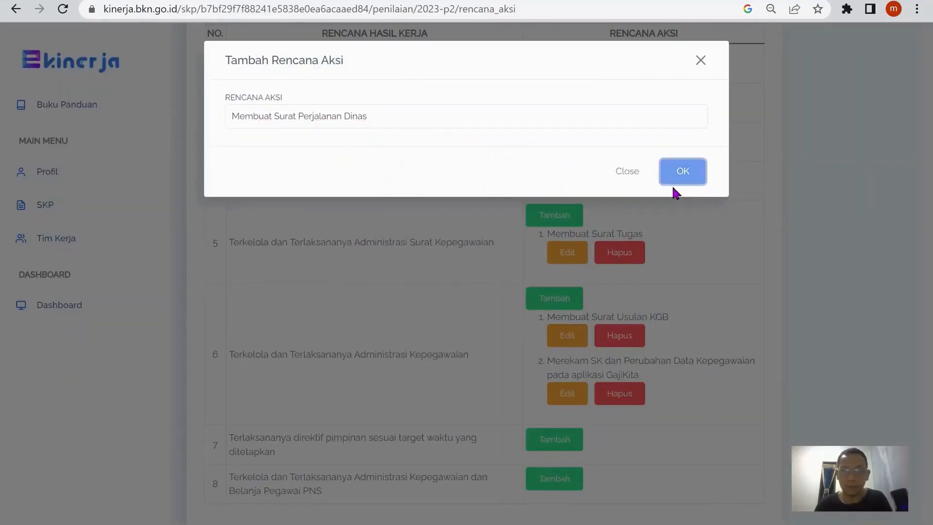
Leave the cell edit in Excel, return to the E-Kinerja assessment periods and open the action plans for March 2023.
{"action": "key", "text": "alt+Tab"}
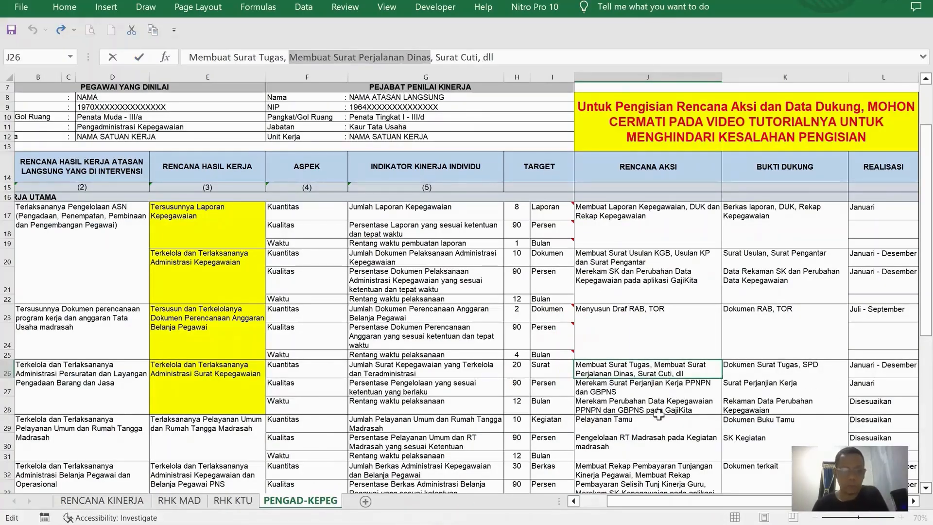
{"action": "key", "text": "Escape"}
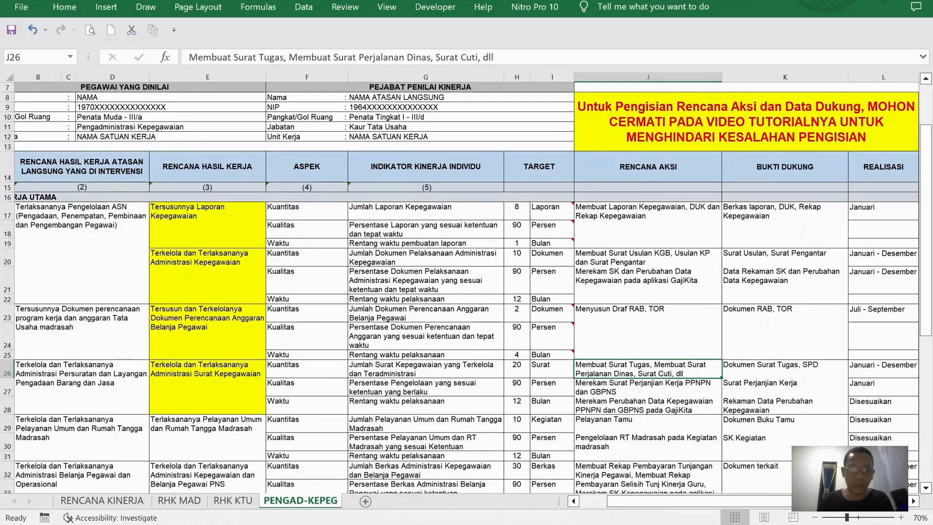
{"action": "key", "text": "alt+Tab"}
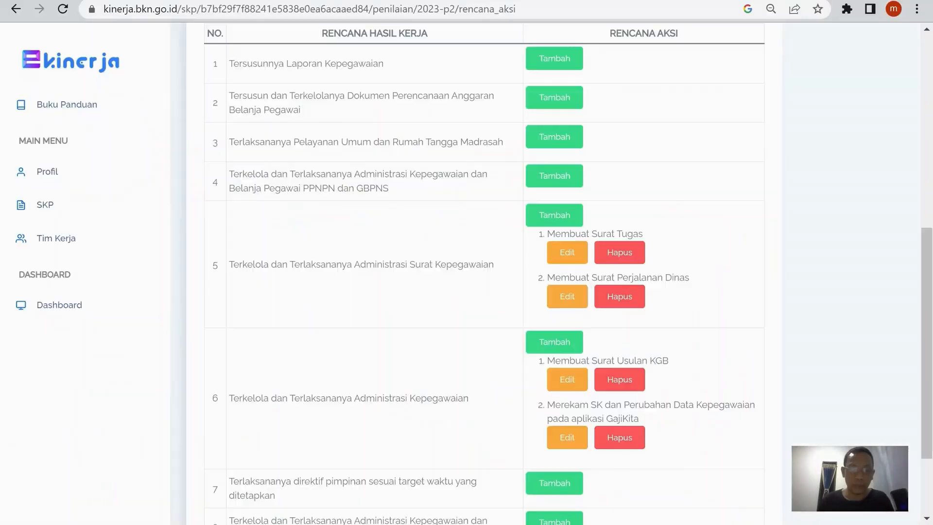
{"action": "left_click", "coordinate": [16, 9]}
{"action": "scroll", "coordinate": [450, 133], "scroll_direction": "down", "scroll_amount": 5}
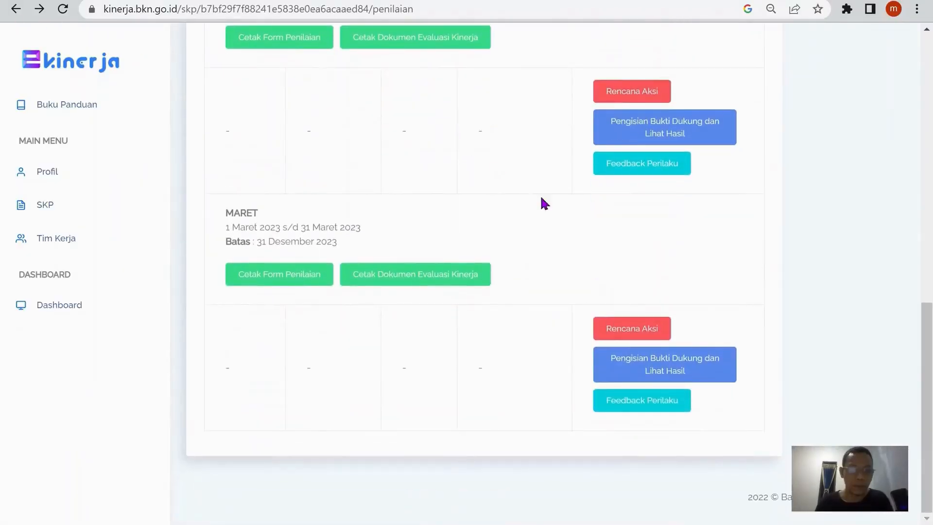
{"action": "left_click", "coordinate": [645, 333]}
In Excel, check the schedules in L21 and L26 and copy "Merekam SK dan Perubahan Data Kepegawaian pada aplikasi GajiKita" from cell J21.
{"action": "key", "text": "alt+Tab"}
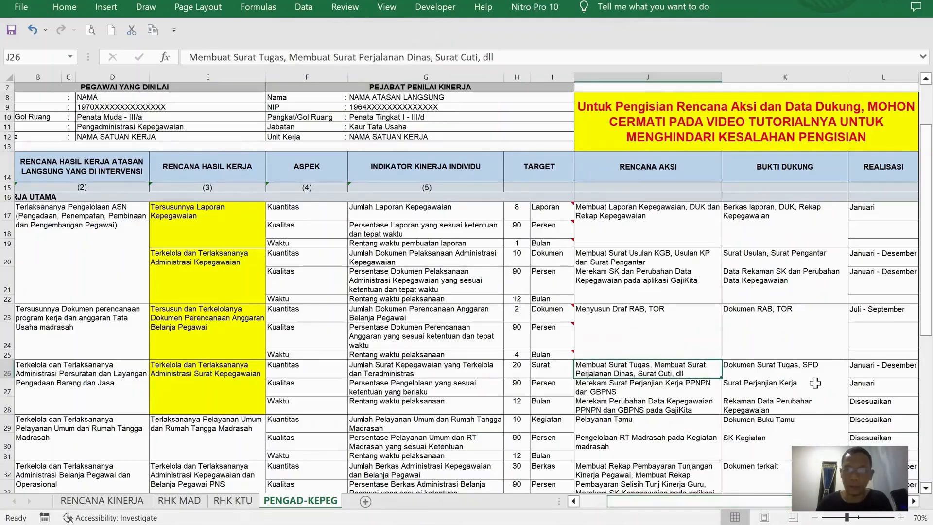
{"action": "left_click", "coordinate": [885, 276]}
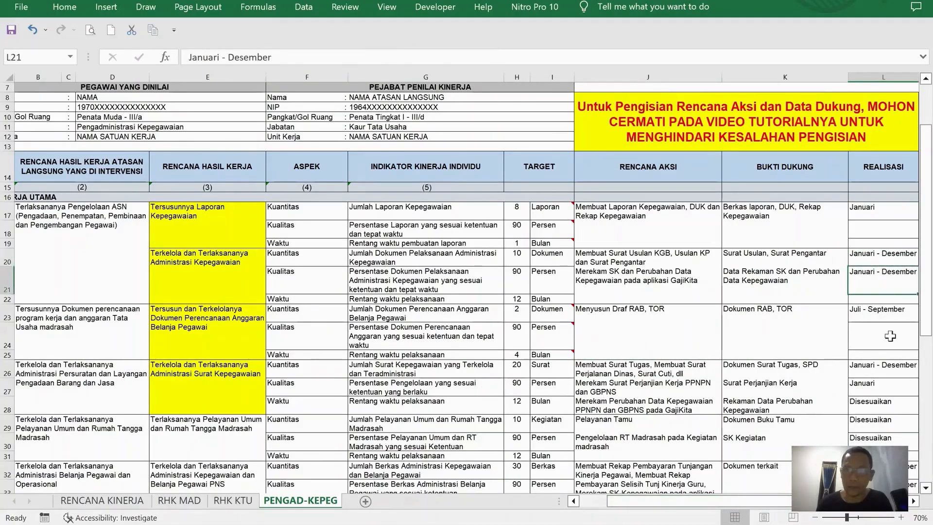
{"action": "left_click", "coordinate": [884, 368]}
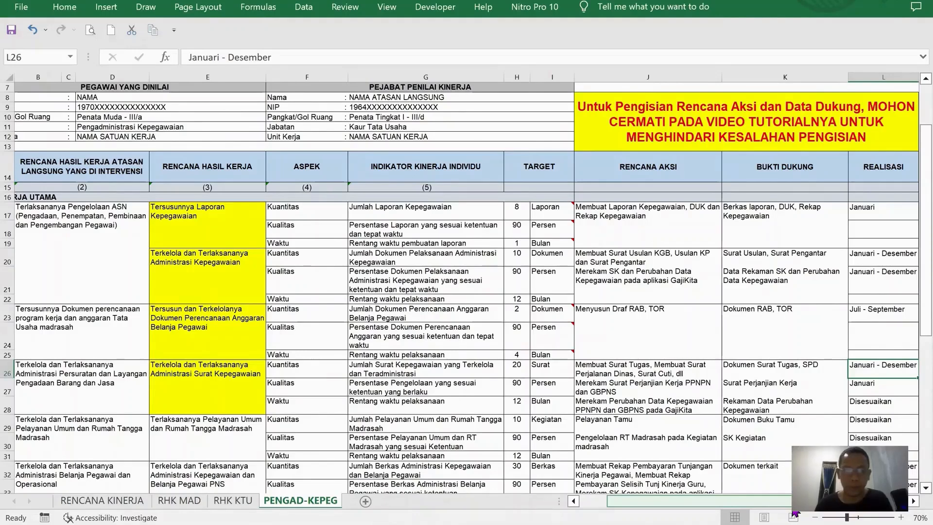
{"action": "left_click", "coordinate": [653, 278]}
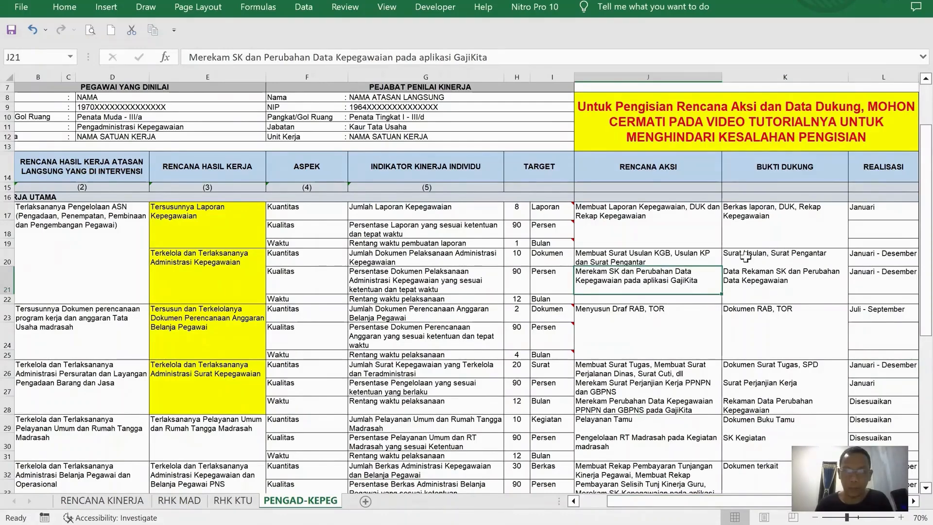
{"action": "left_click_drag", "start_coordinate": [188, 54], "coordinate": [487, 56]}
{"action": "key", "text": "ctrl+c"}
{"action": "key", "text": "Escape"}
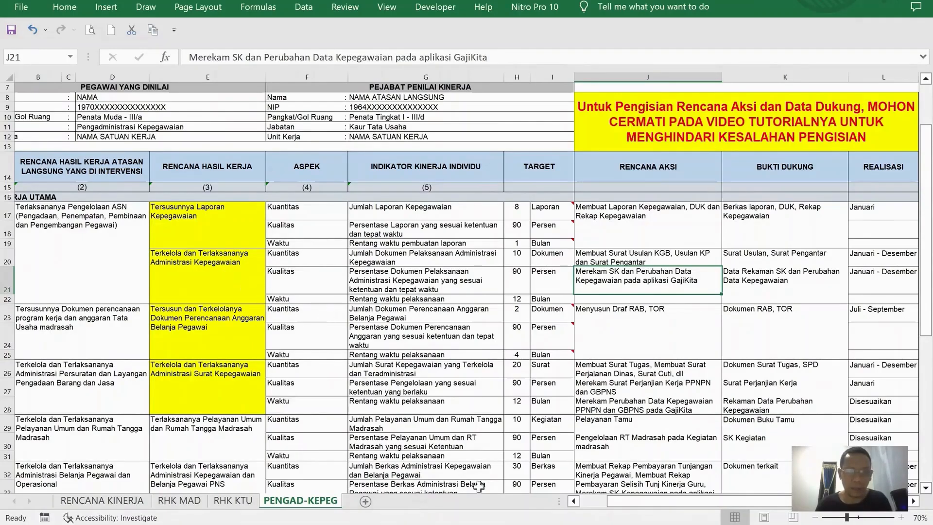
In E-Kinerja, add "Merekam SK dan Perubahan Data Kepegawaian pada aplikasi GajiKita" as a March action plan for "Terkelola dan Terlaksananya Administrasi Kepegawaian".
{"action": "key", "text": "alt+Tab"}
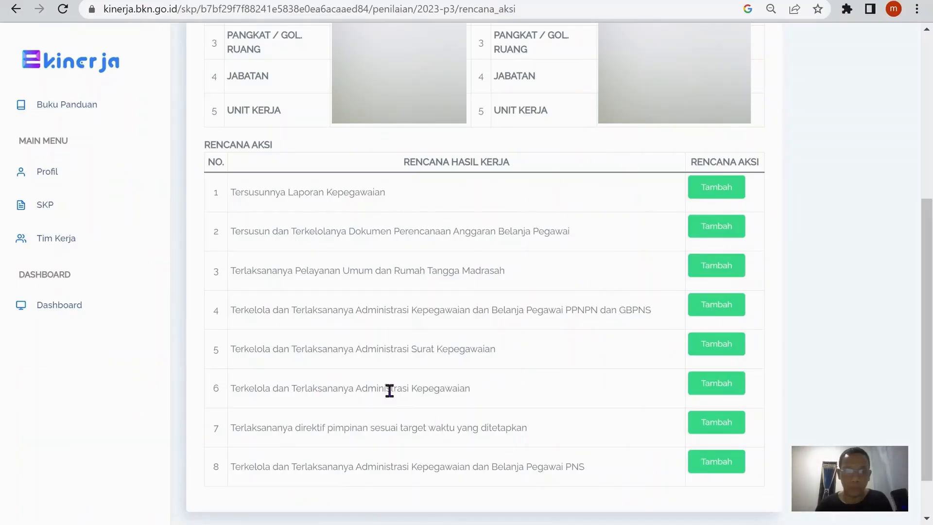
{"action": "left_click", "coordinate": [716, 388]}
{"action": "left_click", "coordinate": [551, 115]}
{"action": "key", "text": "ctrl+v"}
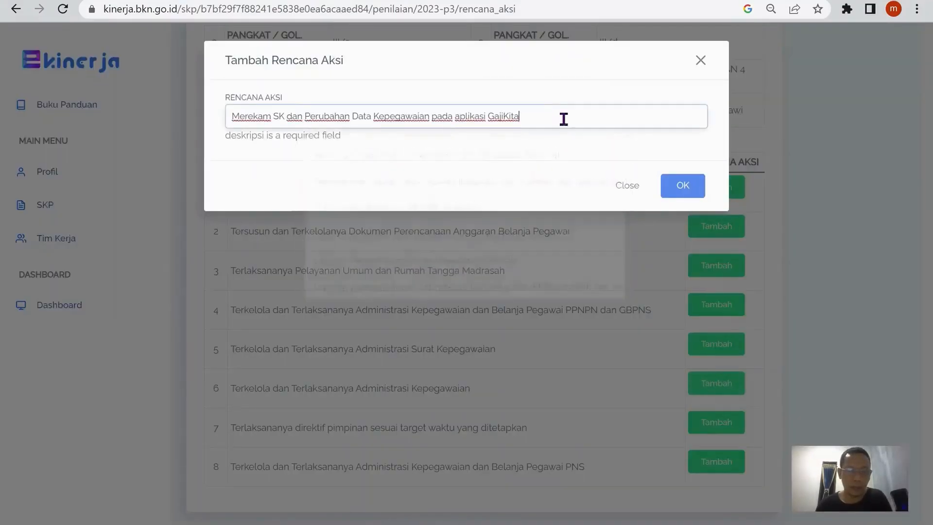
{"action": "left_click", "coordinate": [682, 185]}
In Excel, recheck the schedule in cell L26 and copy "Membuat Surat Tugas" from cell J26 for the March action plans.
{"action": "key", "text": "alt+Tab"}
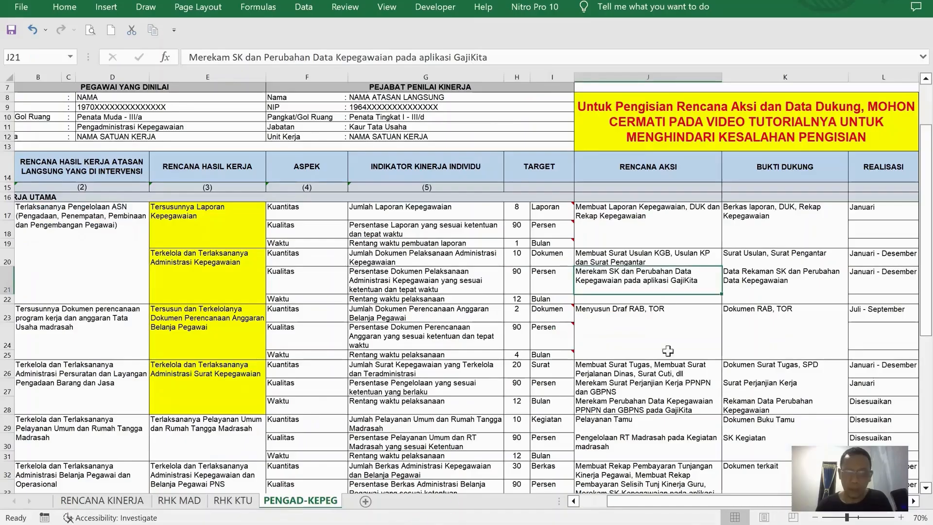
{"action": "scroll", "coordinate": [750, 306], "scroll_direction": "down", "scroll_amount": 1}
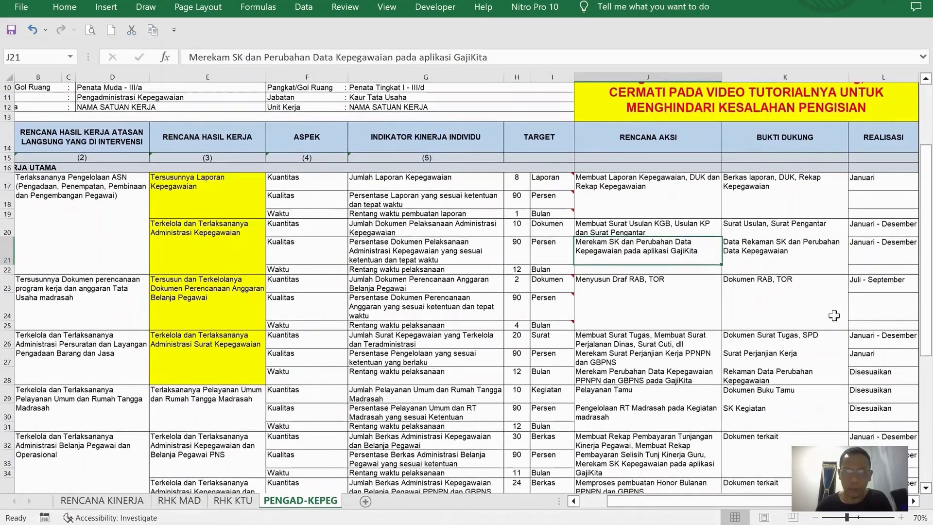
{"action": "left_click", "coordinate": [875, 336]}
{"action": "left_click", "coordinate": [651, 338]}
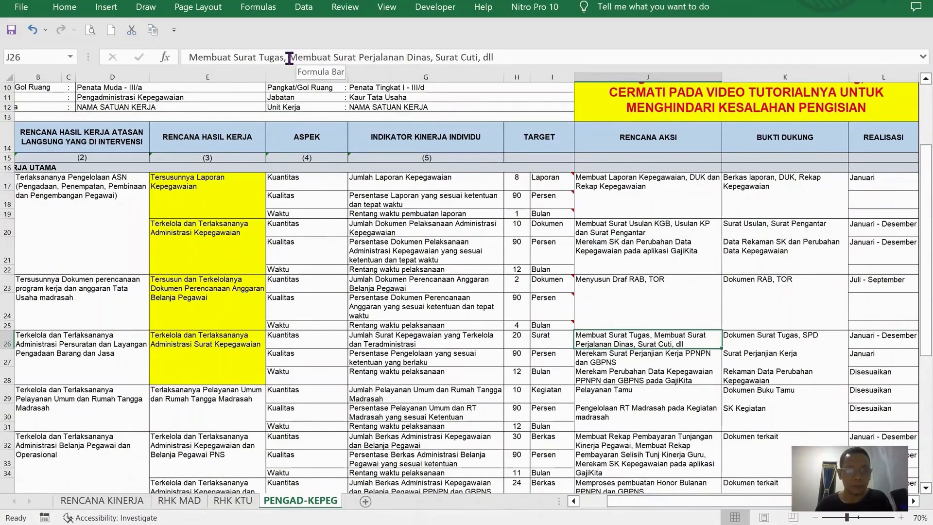
{"action": "left_click", "coordinate": [190, 58]}
{"action": "left_click_drag", "start_coordinate": [190, 57], "coordinate": [284, 58]}
{"action": "key", "text": "ctrl+c"}
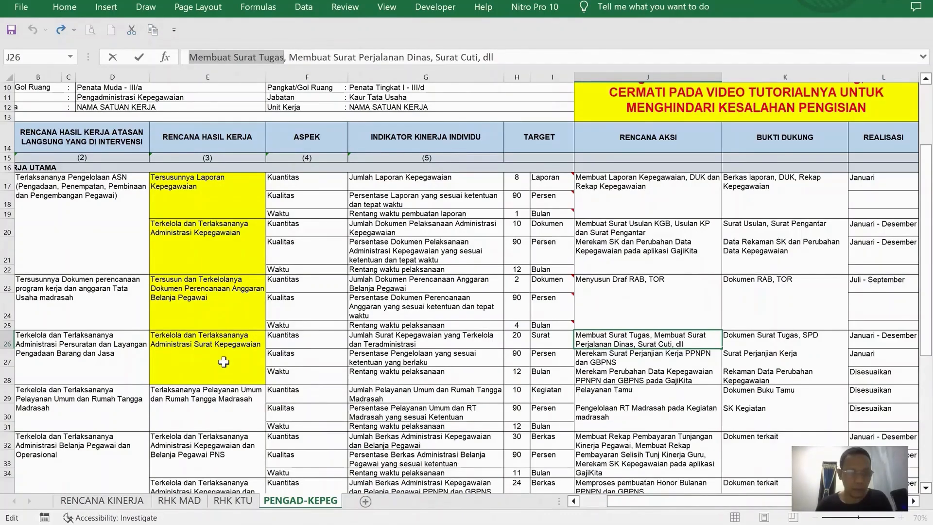
In E-Kinerja, add "Membuat Surat Tugas" as a March action plan for "Terkelola dan Terlaksananya Administrasi Surat Kepegawaian".
{"action": "key", "text": "alt+Tab"}
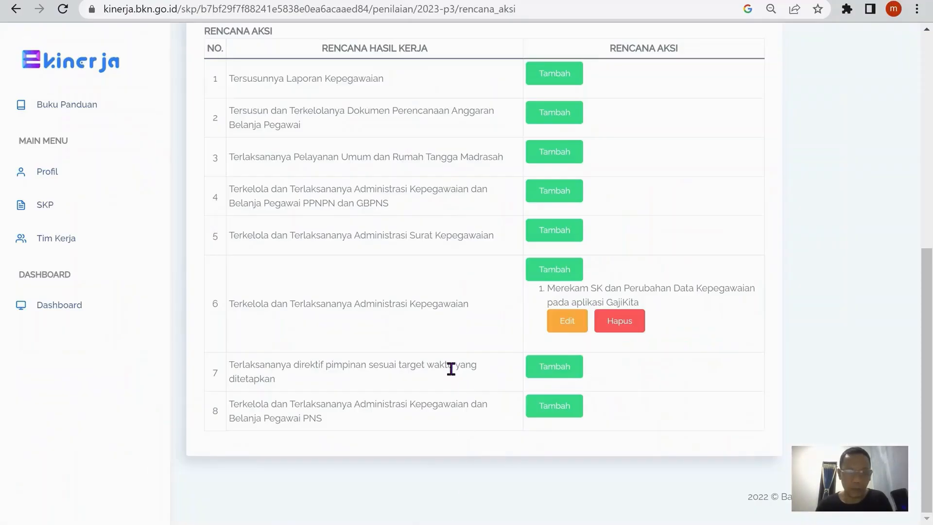
{"action": "left_click", "coordinate": [560, 233]}
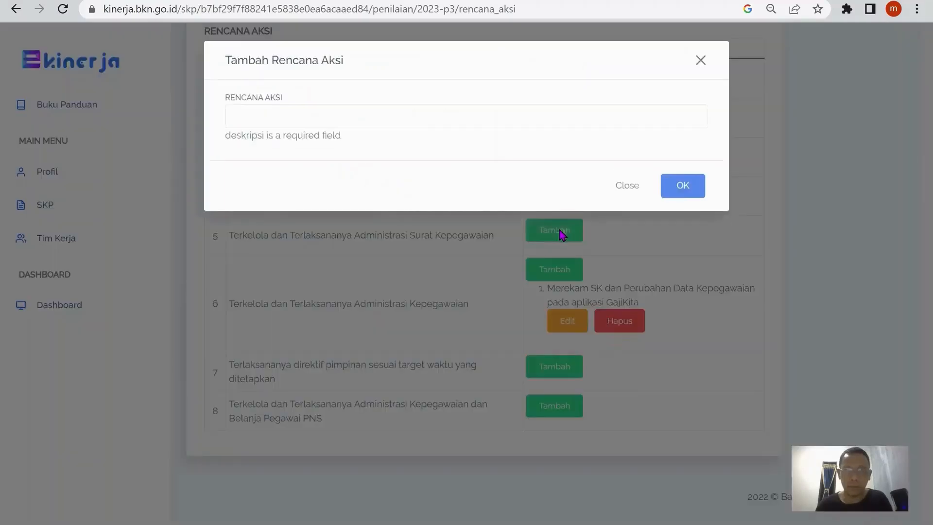
{"action": "left_click", "coordinate": [429, 111]}
{"action": "key", "text": "ctrl+v"}
{"action": "left_click", "coordinate": [662, 184]}
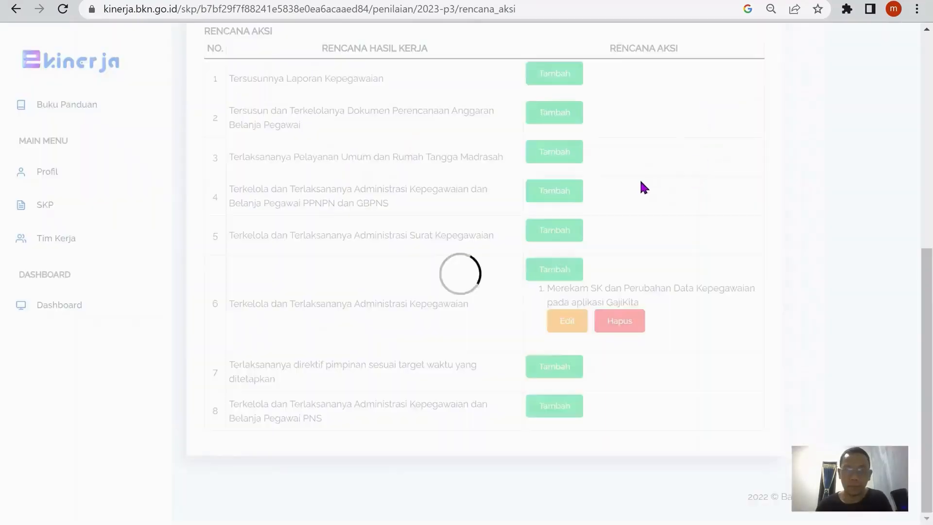
Copy "Membuat Surat Perjalanan Dinas," from cell J26 in Excel and add it in E-Kinerja as a March action plan for "Terkelola dan Terlaksananya Administrasi Surat Kepegawaian".
{"action": "key", "text": "alt+Tab"}
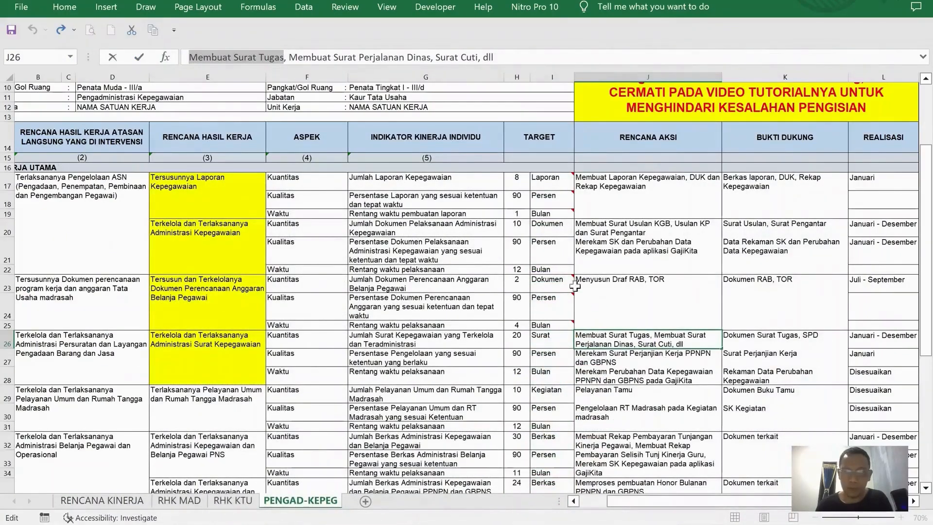
{"action": "left_click_drag", "start_coordinate": [288, 58], "coordinate": [432, 58]}
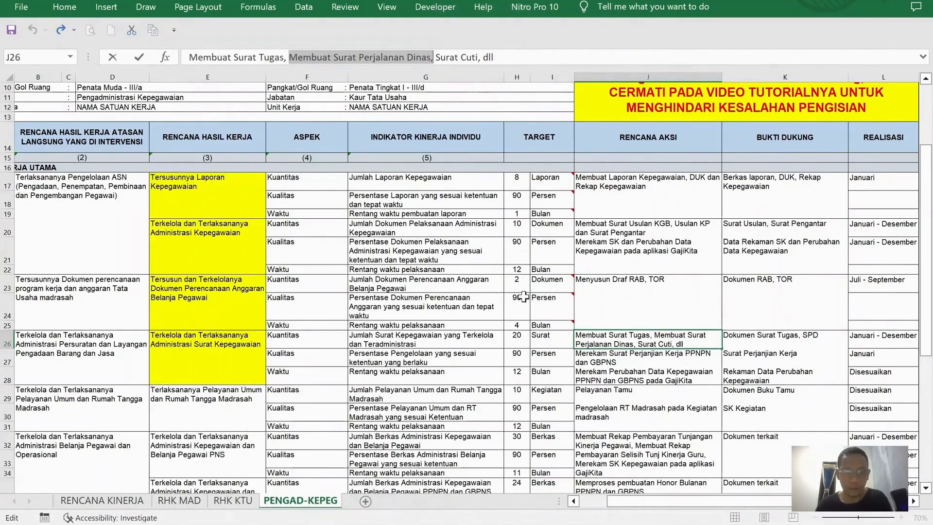
{"action": "left_click", "coordinate": [447, 524]}
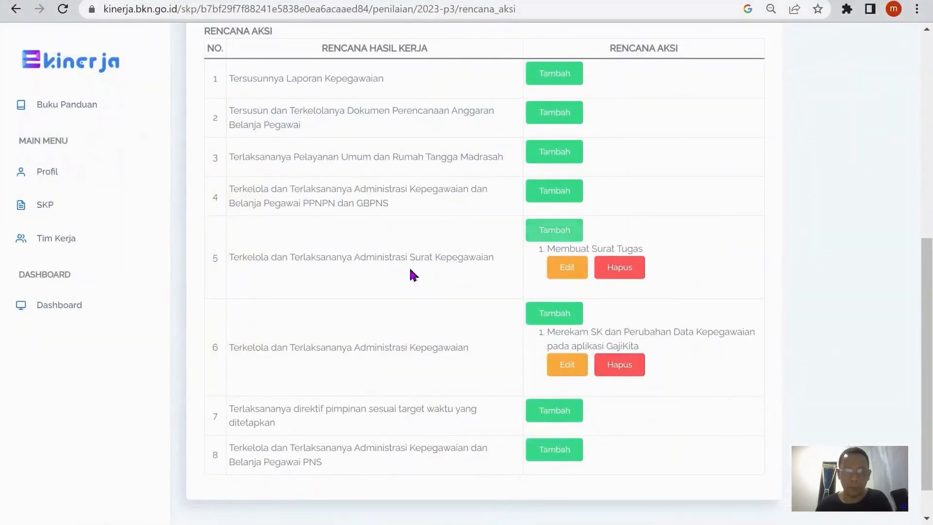
{"action": "left_click", "coordinate": [554, 231]}
{"action": "left_click", "coordinate": [371, 115]}
{"action": "type", "text": "Membuat Surat Perjalanan Dinas,"}
{"action": "left_click", "coordinate": [673, 180]}
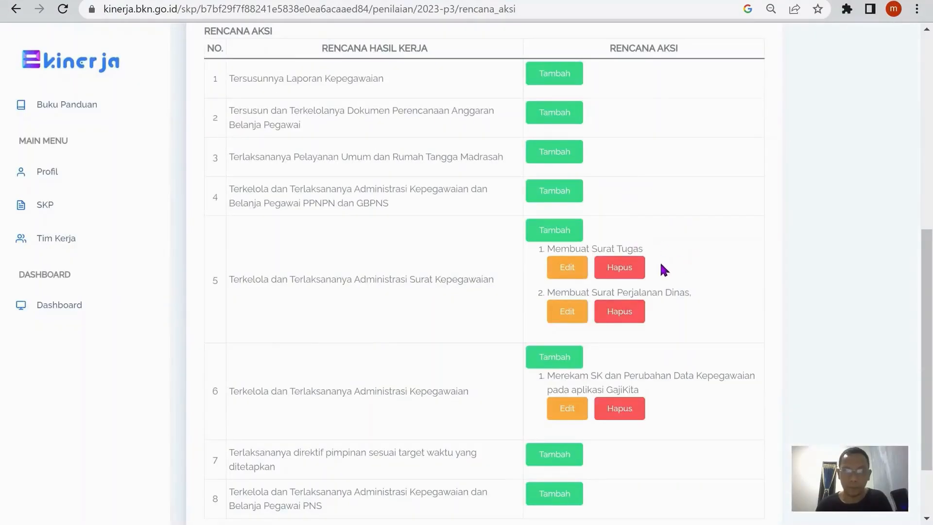
{"action": "left_click", "coordinate": [436, 524]}
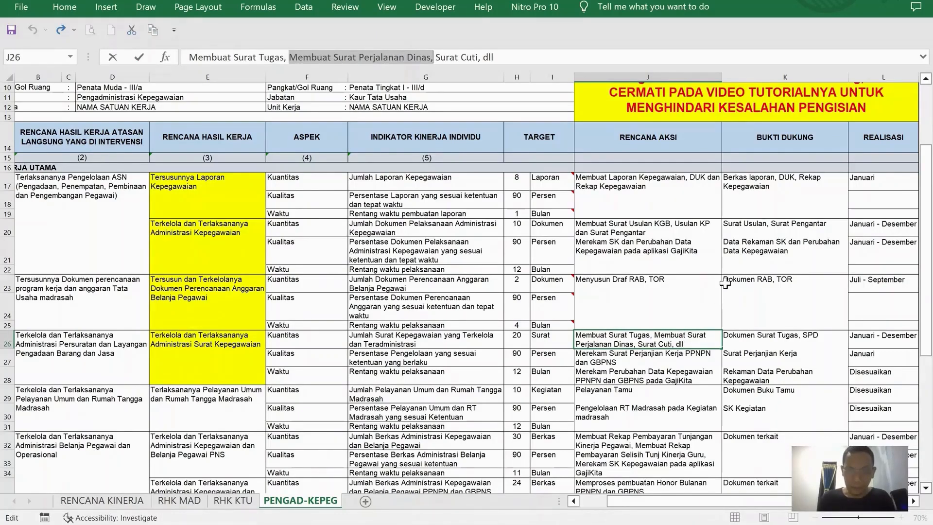
{"action": "left_click", "coordinate": [441, 524]}
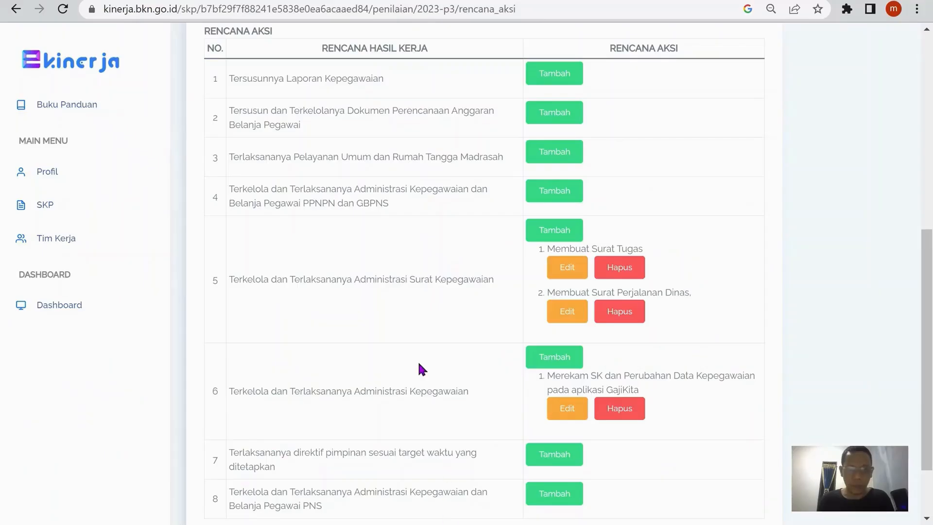
{"action": "scroll", "coordinate": [500, 197], "scroll_direction": "up", "scroll_amount": 2}
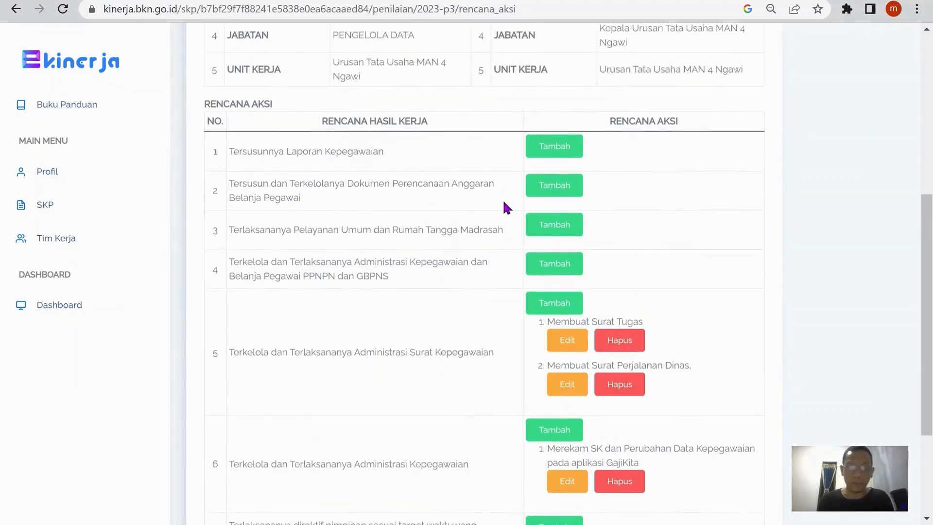
{"action": "scroll", "coordinate": [546, 380], "scroll_direction": "down", "scroll_amount": 2}
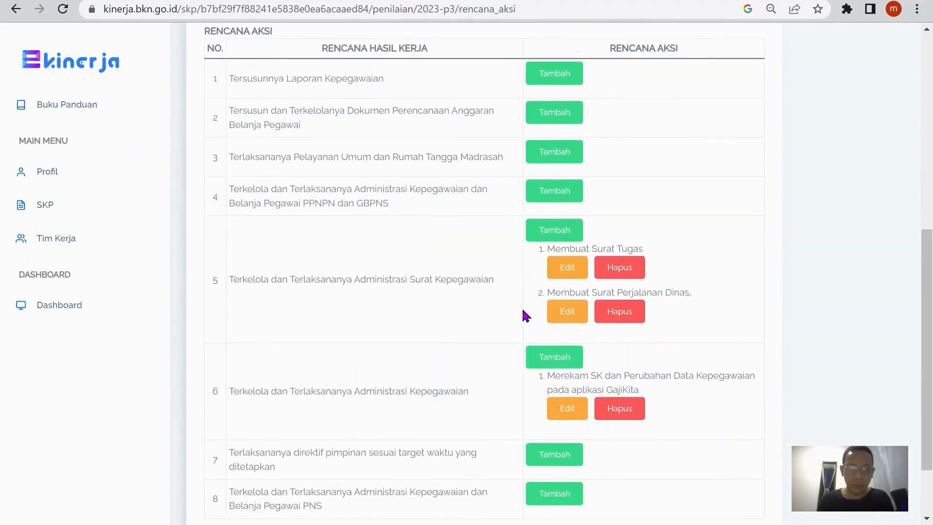
Return to the assessment periods and open the January supporting evidence page (Pengisian Bukti Dukung) at its Hasil Kerja table.
{"action": "left_click", "coordinate": [18, 8]}
{"action": "scroll", "coordinate": [567, 214], "scroll_direction": "down", "scroll_amount": 12}
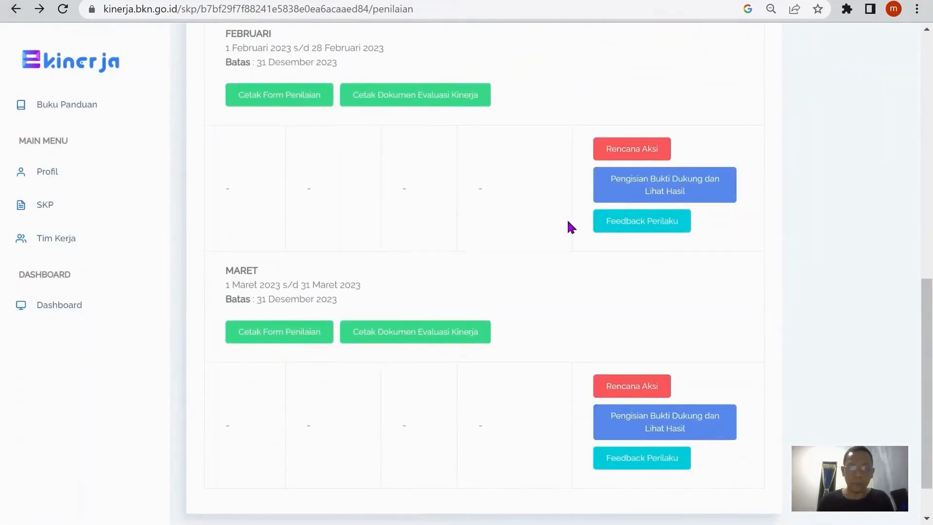
{"action": "scroll", "coordinate": [568, 222], "scroll_direction": "up", "scroll_amount": 6}
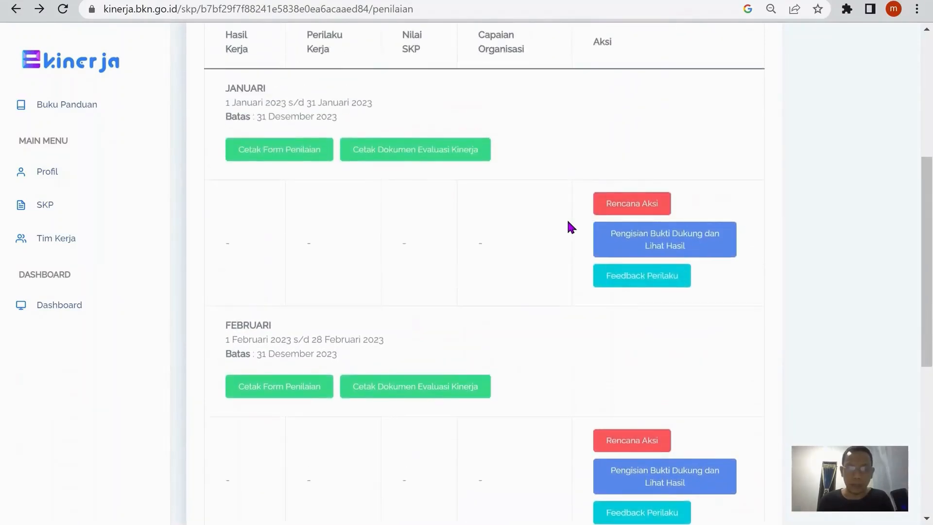
{"action": "left_click", "coordinate": [666, 236]}
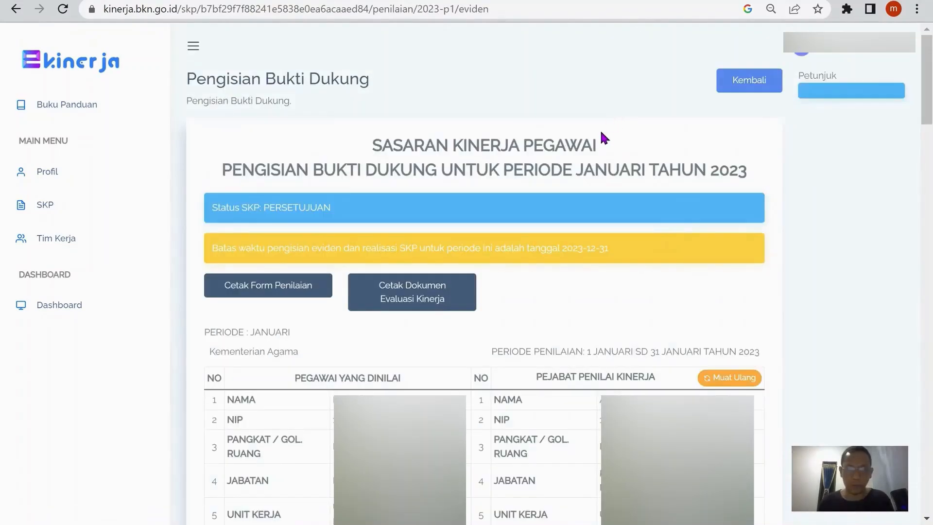
{"action": "scroll", "coordinate": [568, 180], "scroll_direction": "down", "scroll_amount": 3}
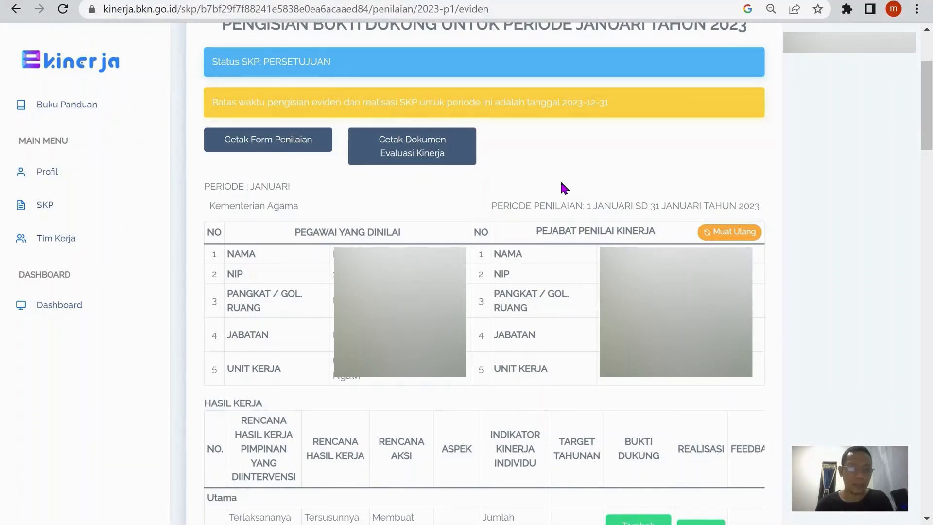
{"action": "scroll", "coordinate": [563, 188], "scroll_direction": "down", "scroll_amount": 2}
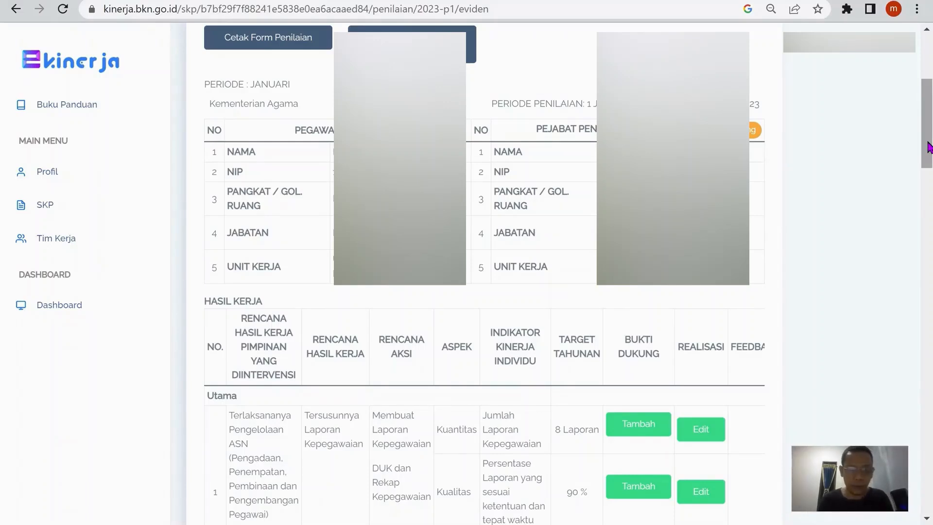
{"action": "left_click_drag", "start_coordinate": [928, 147], "coordinate": [928, 186]}
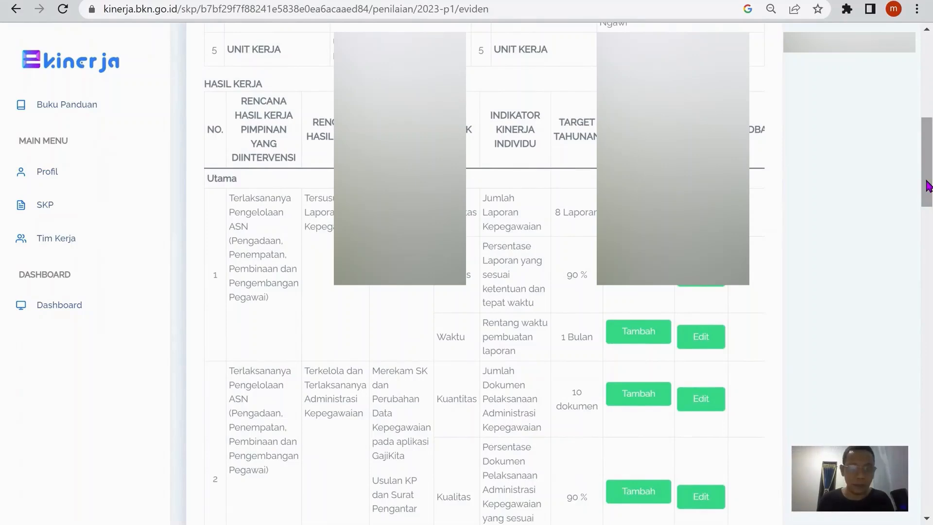
{"action": "left_click_drag", "start_coordinate": [928, 186], "coordinate": [928, 200]}
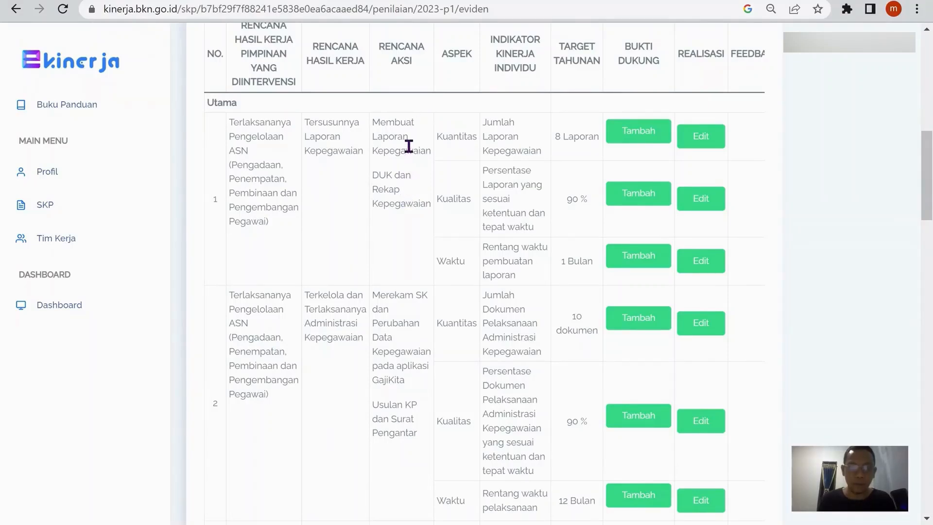
In Excel, select cell K17 with the supporting evidence for "Tersusunnya Laporan Kepegawaian", and return to E-Kinerja.
{"action": "left_click", "coordinate": [629, 137]}
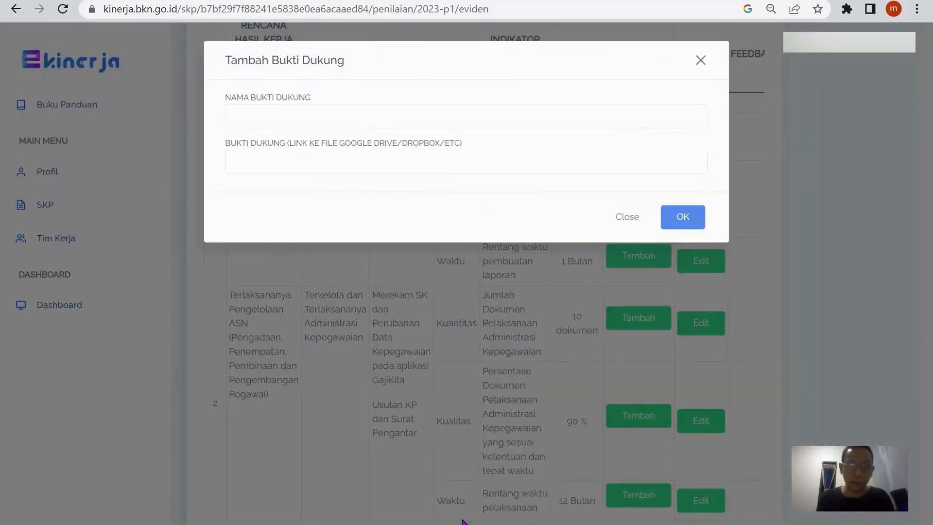
{"action": "left_click", "coordinate": [498, 524]}
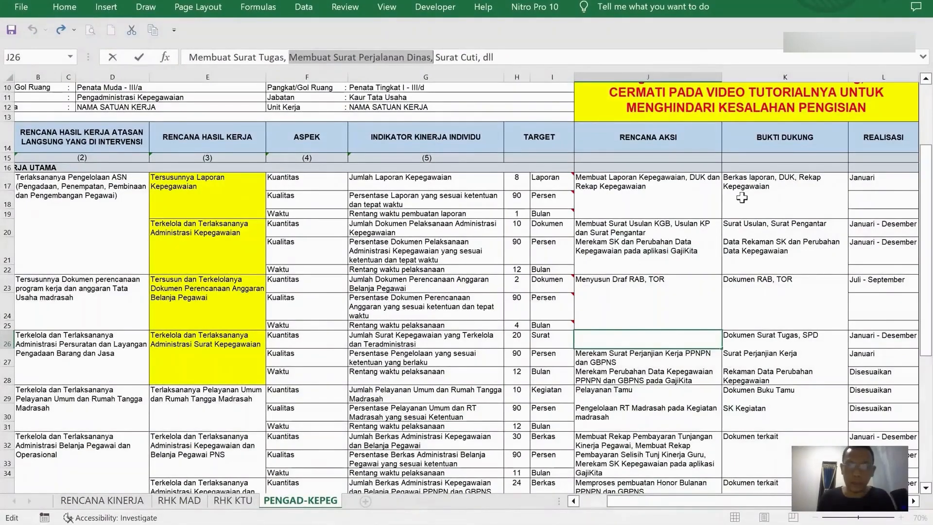
{"action": "left_click", "coordinate": [783, 189]}
{"action": "key", "text": "alt+Tab"}
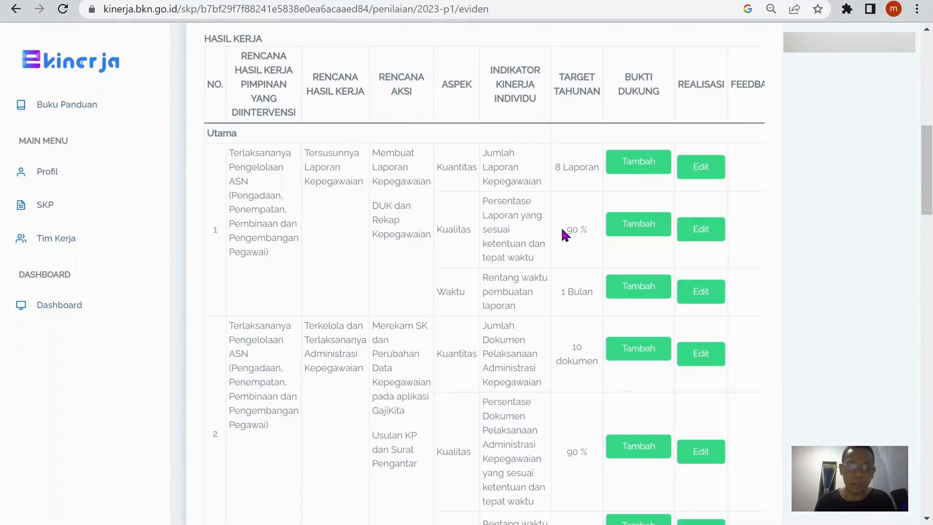
Start a supporting evidence entry for the Kuantitas aspect of "Tersusunnya Laporan Kepegawaian", named "Berkas laporan, DUK, Rekap Kepegawaian" as copied from cell K17.
{"action": "left_click", "coordinate": [641, 165]}
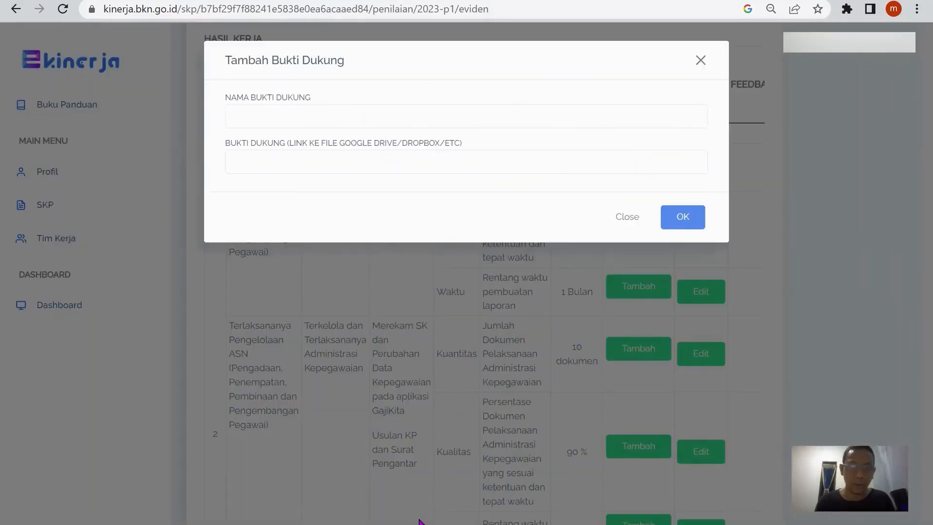
{"action": "key", "text": "alt+Tab"}
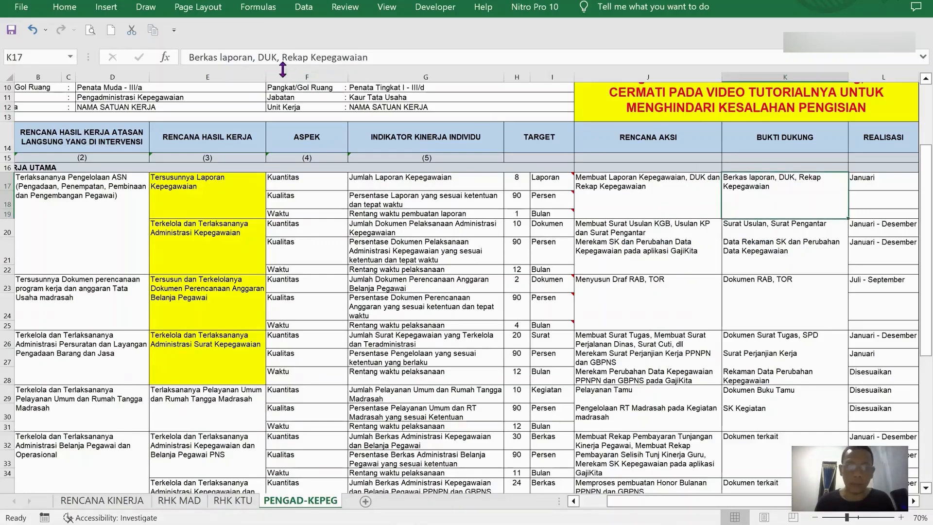
{"action": "left_click_drag", "start_coordinate": [192, 57], "coordinate": [414, 56]}
{"action": "key", "text": "ctrl+c"}
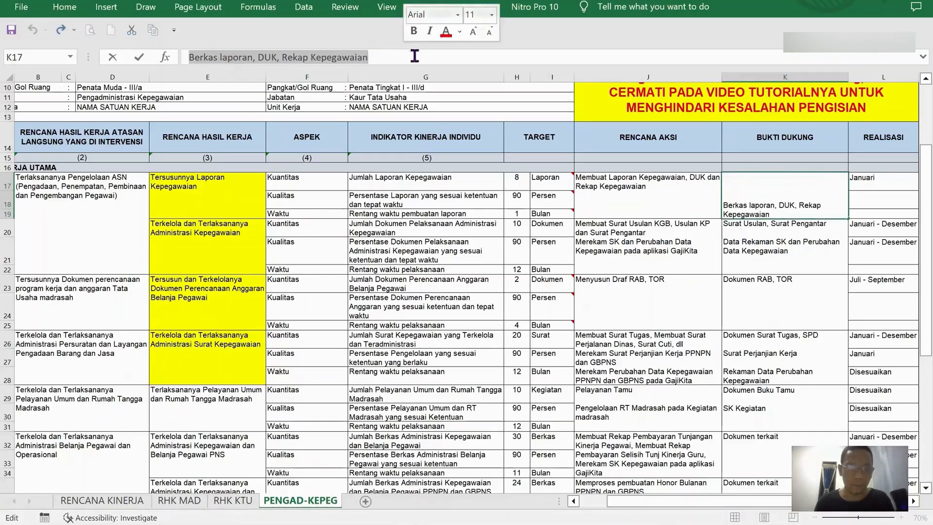
{"action": "key", "text": "alt+Tab"}
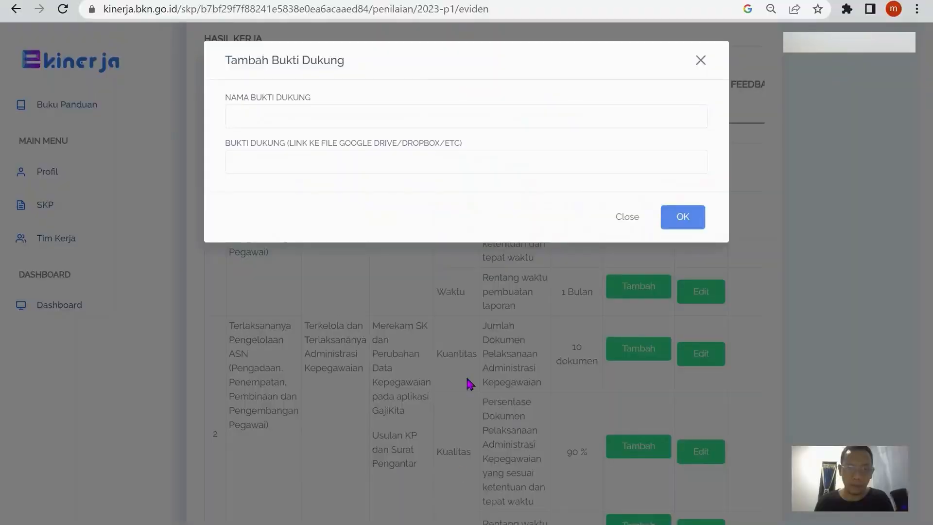
{"action": "left_click", "coordinate": [421, 124]}
{"action": "key", "text": "ctrl+v"}
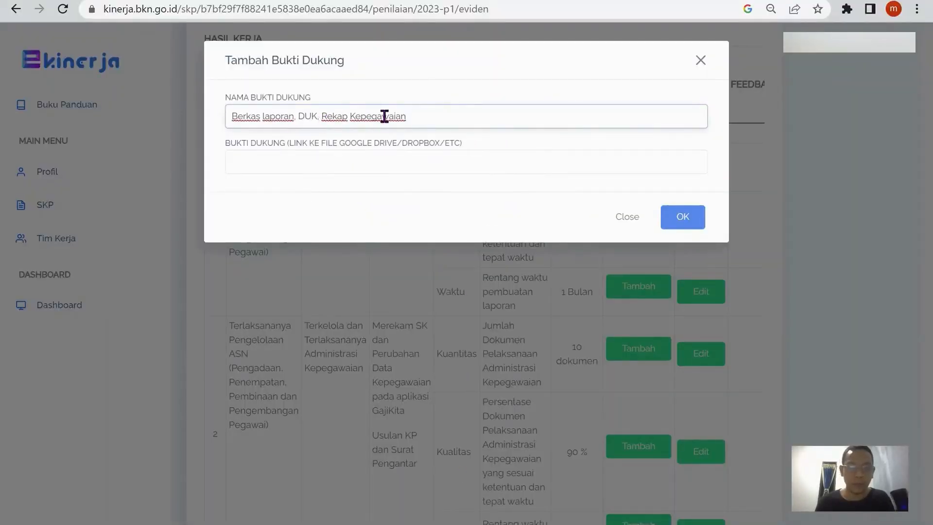
For the evidence link, switch to Google Drive and look inside the 1-JAN folder of BERKAS SKP.
{"action": "left_click", "coordinate": [282, 160]}
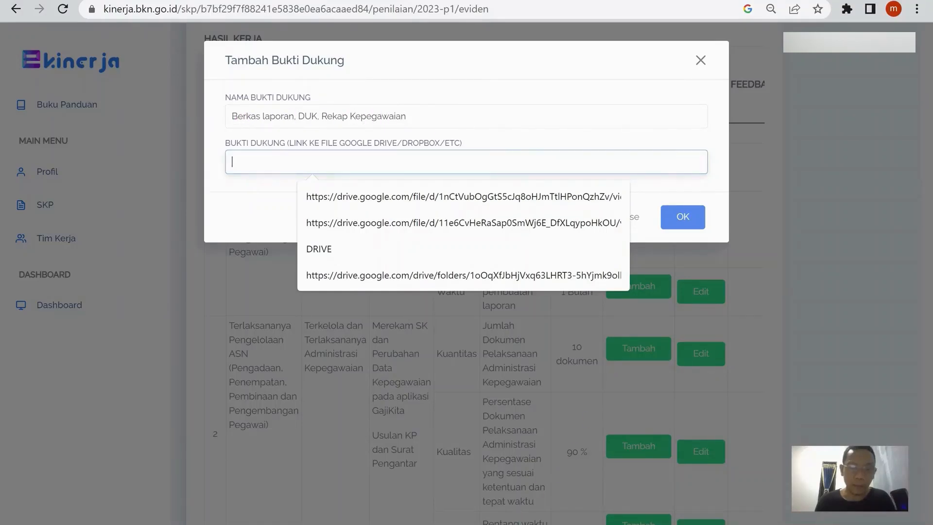
{"action": "left_click", "coordinate": [528, 524]}
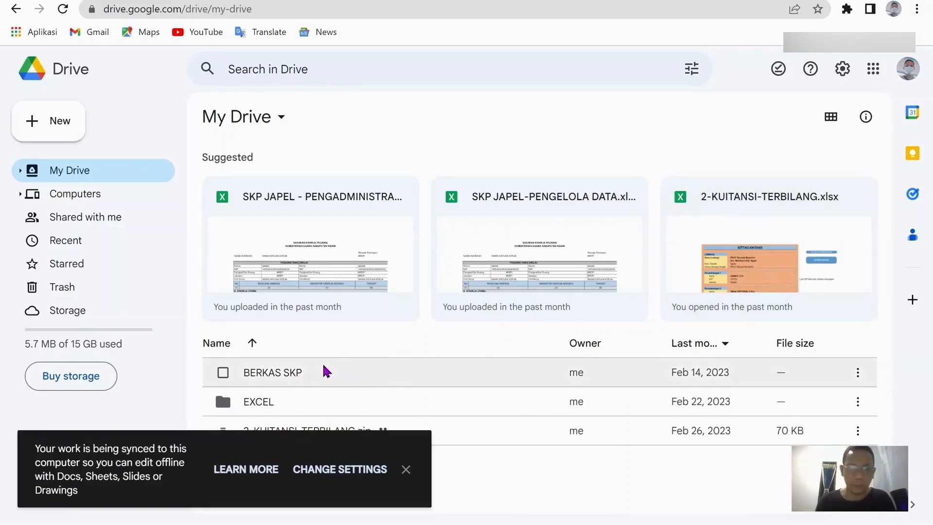
{"action": "left_click", "coordinate": [406, 468]}
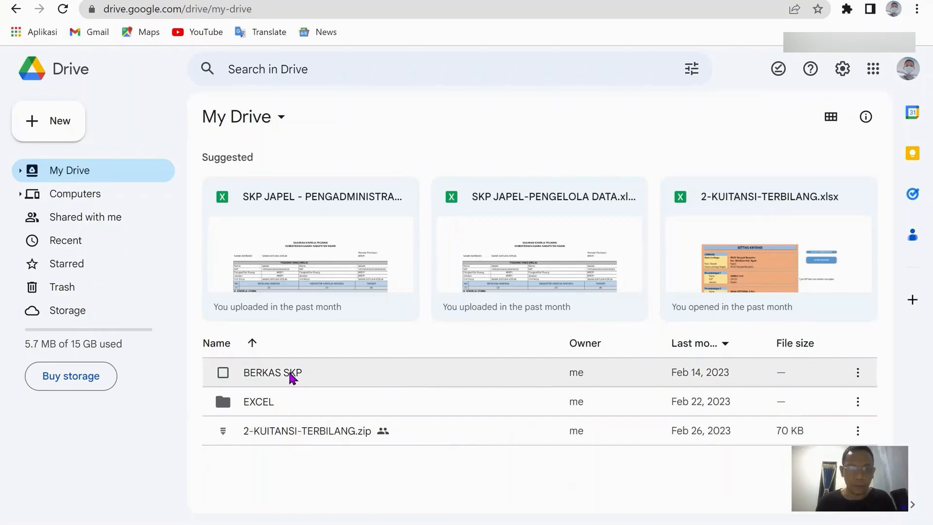
{"action": "left_click", "coordinate": [291, 378]}
{"action": "double_click", "coordinate": [290, 374]}
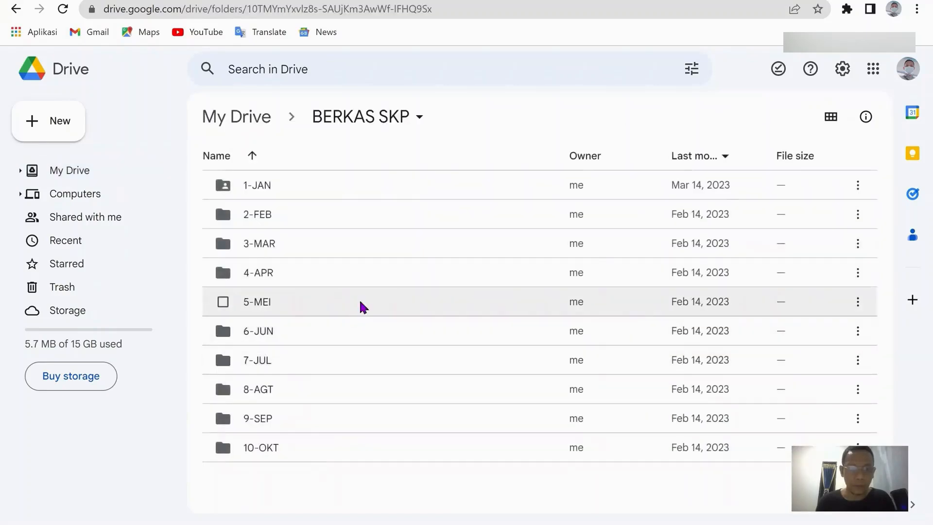
{"action": "left_click", "coordinate": [284, 192]}
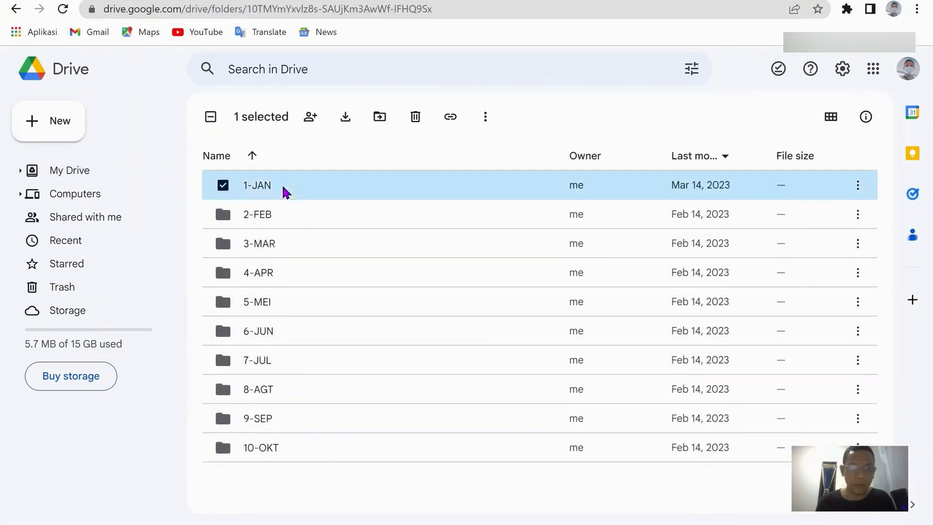
{"action": "double_click", "coordinate": [278, 189]}
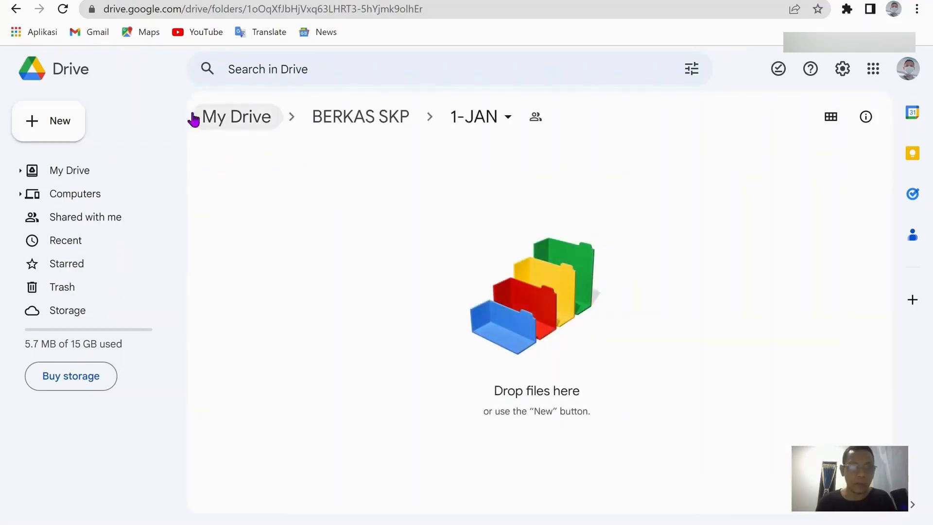
{"action": "left_click", "coordinate": [114, 171]}
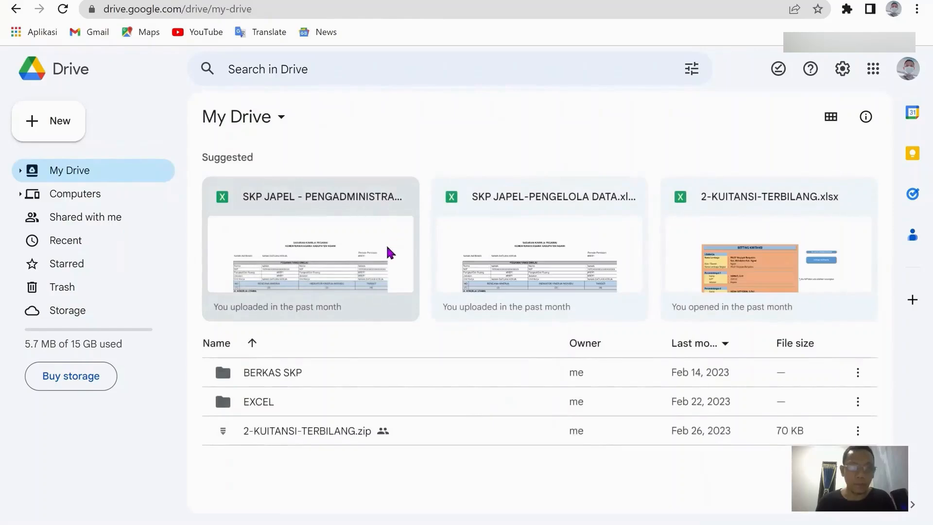
{"action": "double_click", "coordinate": [317, 374]}
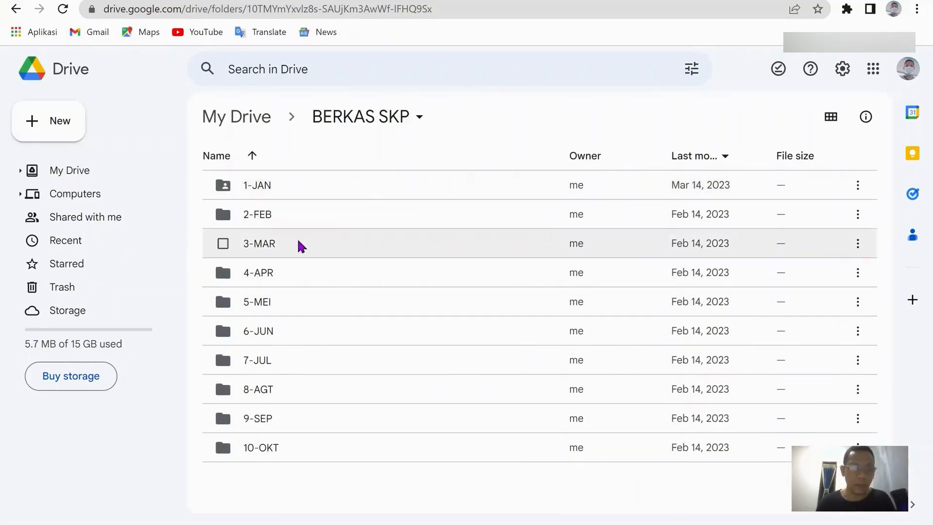
{"action": "double_click", "coordinate": [293, 187]}
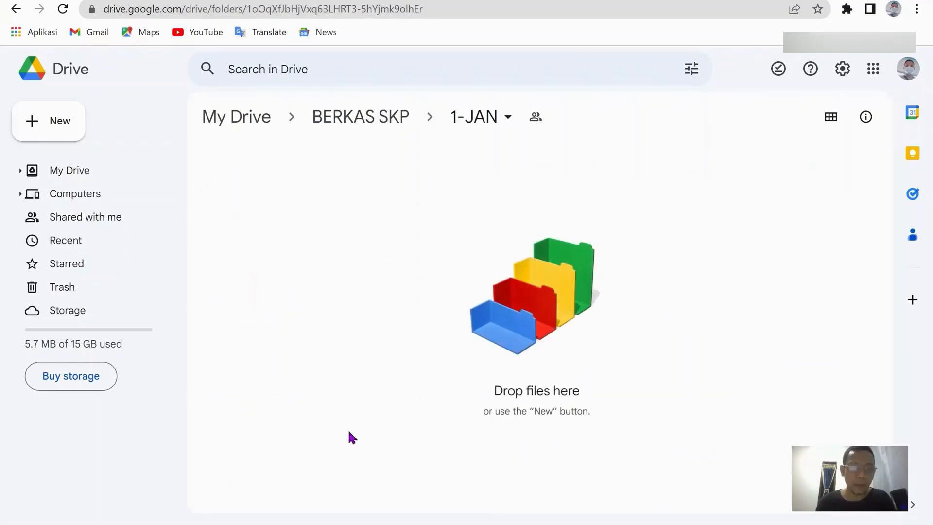
Go back to BERKAS SKP in My Drive, check the 1-JAN folder's general access options and copy its sharing link.
{"action": "left_click", "coordinate": [90, 172]}
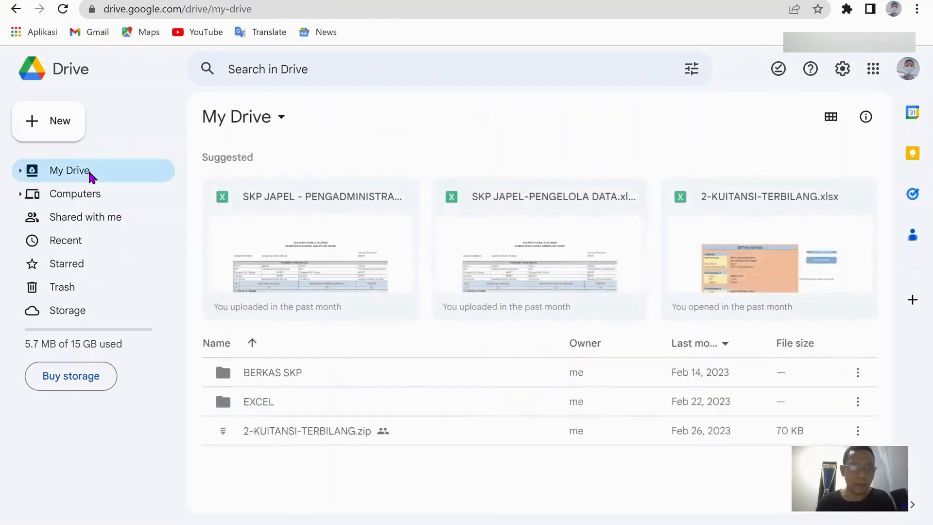
{"action": "double_click", "coordinate": [314, 371]}
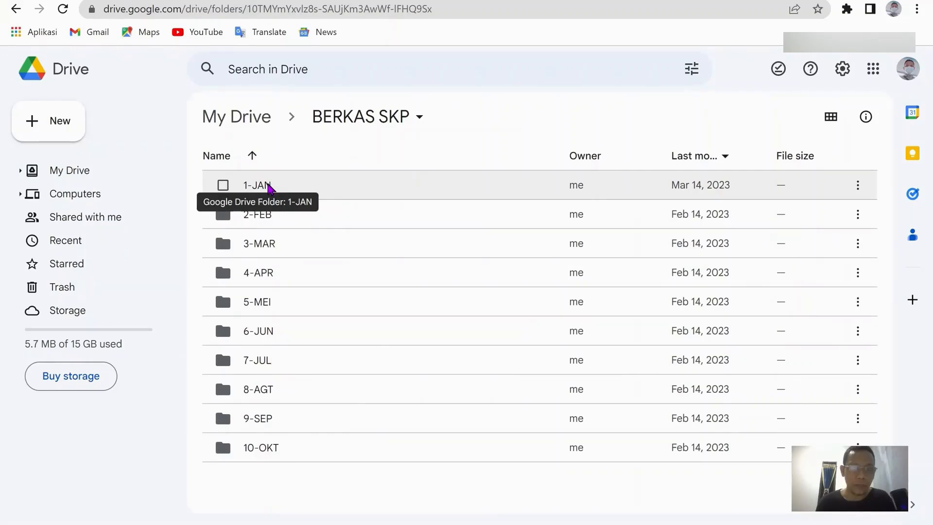
{"action": "right_click", "coordinate": [269, 187]}
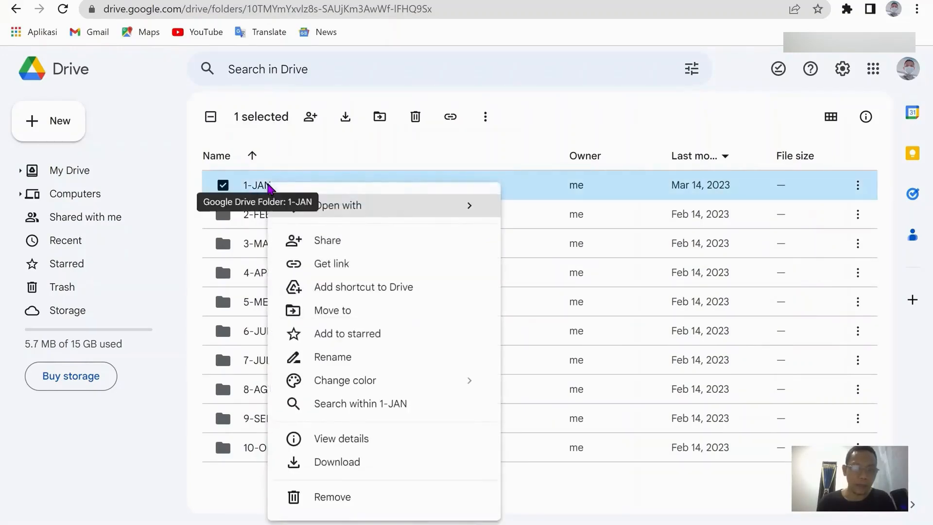
{"action": "left_click", "coordinate": [351, 267]}
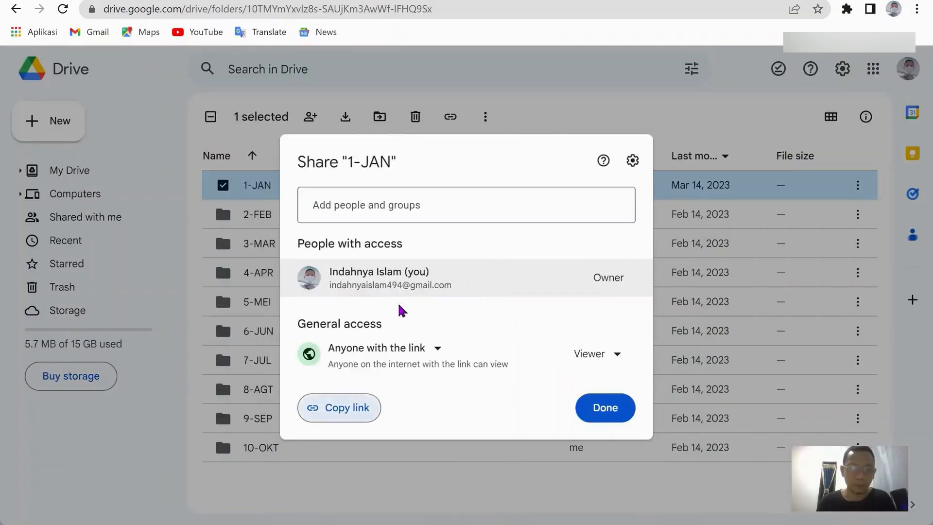
{"action": "left_click", "coordinate": [441, 351]}
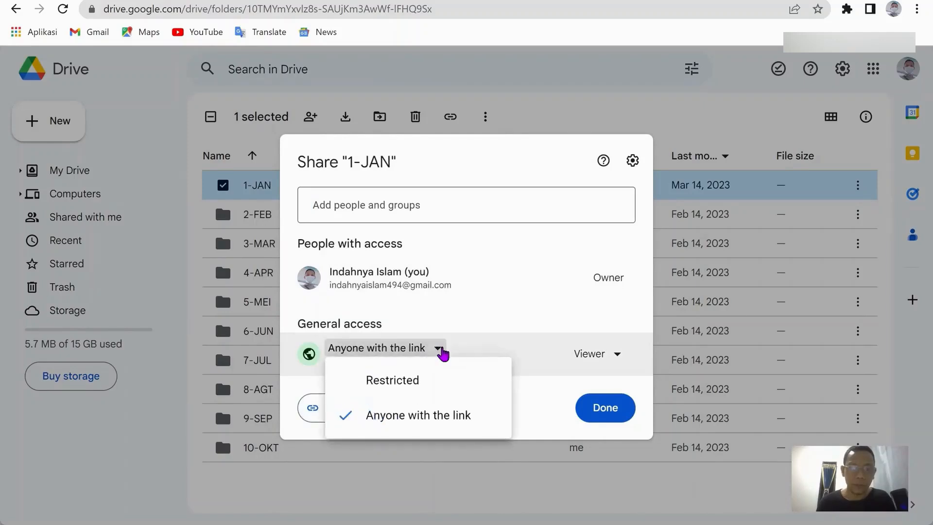
{"action": "left_click", "coordinate": [441, 352]}
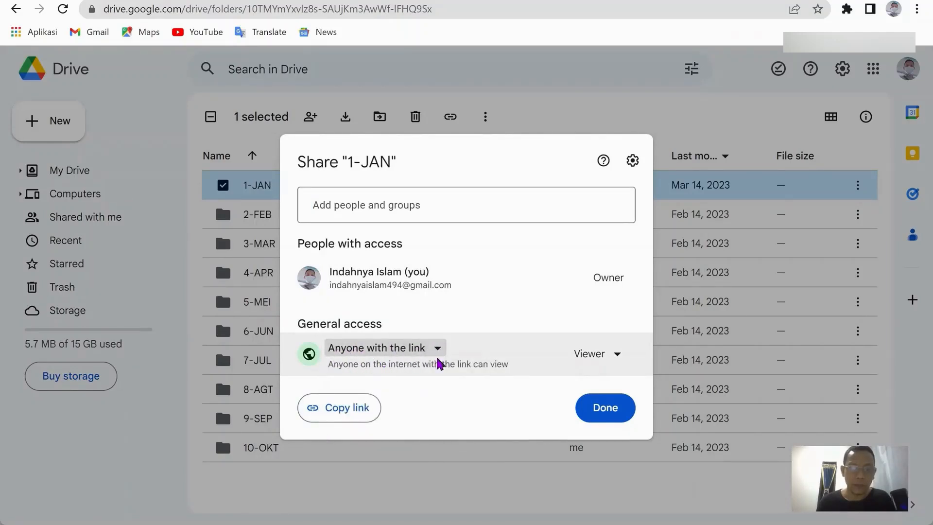
{"action": "left_click", "coordinate": [342, 411]}
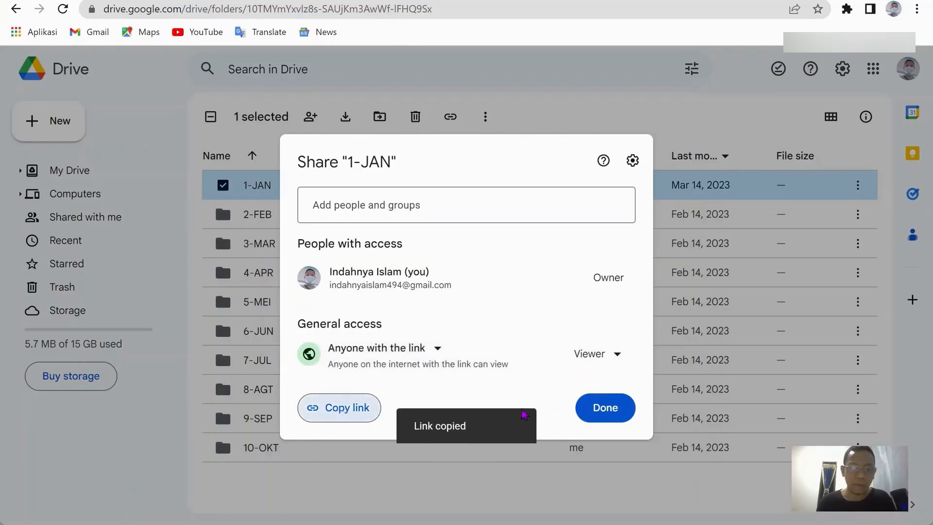
{"action": "left_click", "coordinate": [618, 411]}
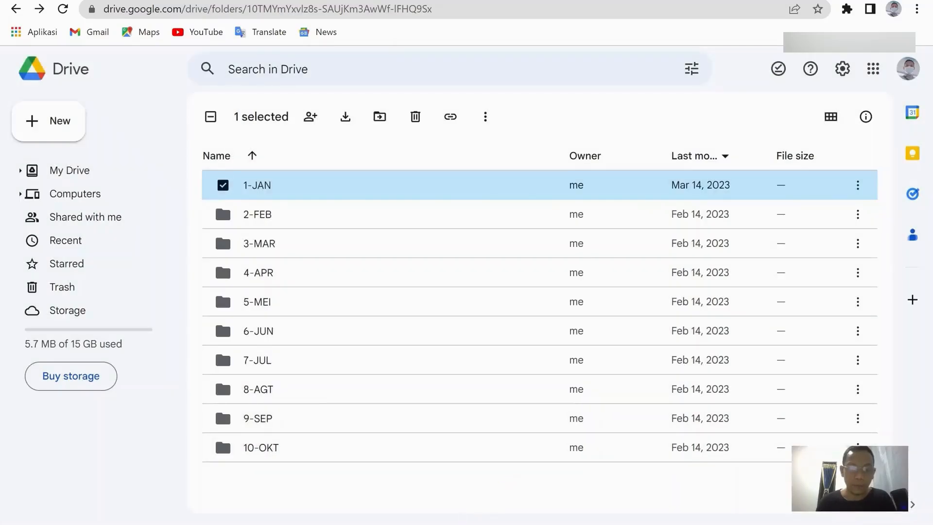
Return to E-Kinerja, paste the copied 1-JAN folder link as the Bukti Dukung link and save the evidence entry.
{"action": "left_click", "coordinate": [470, 523]}
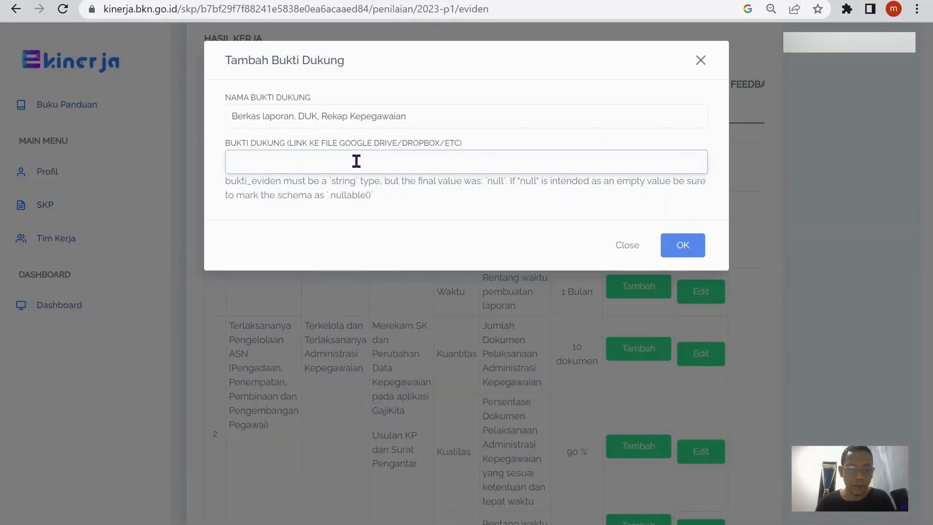
{"action": "key", "text": "ctrl+v"}
{"action": "left_click", "coordinate": [698, 252]}
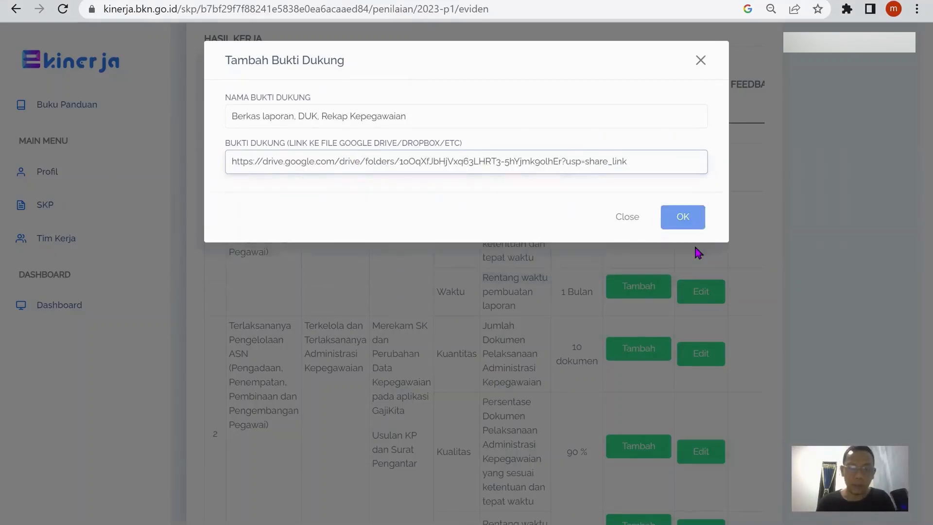
{"action": "left_click", "coordinate": [682, 219]}
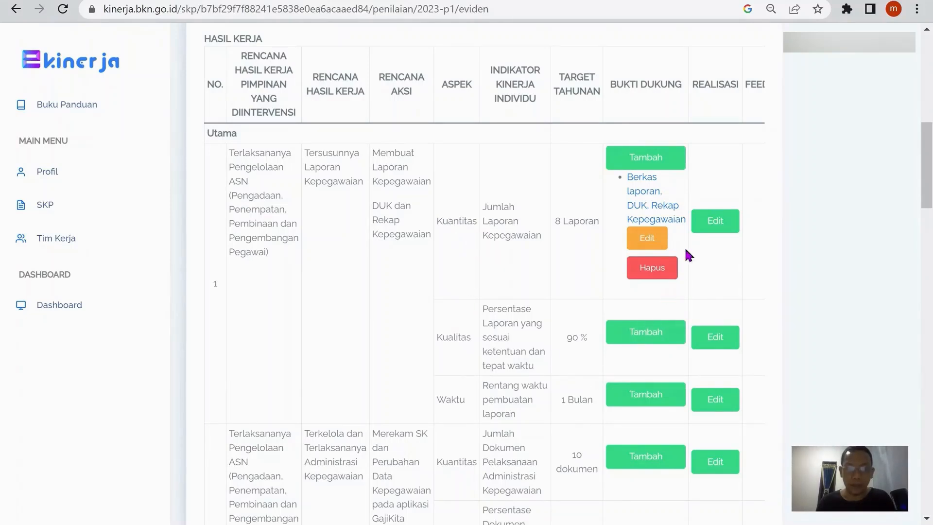
Fill in the realisation for the Kuantitas aspect of "Tersusunnya Laporan Kepegawaian" with Realisasi "Terselesaikan" and Sumber Data "Googledrive", and save it.
{"action": "left_click", "coordinate": [716, 220]}
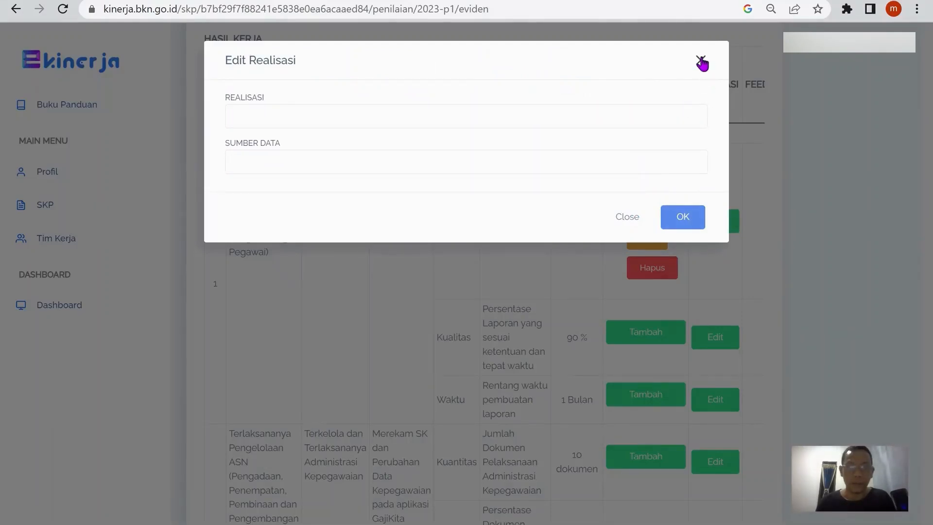
{"action": "left_click", "coordinate": [277, 121]}
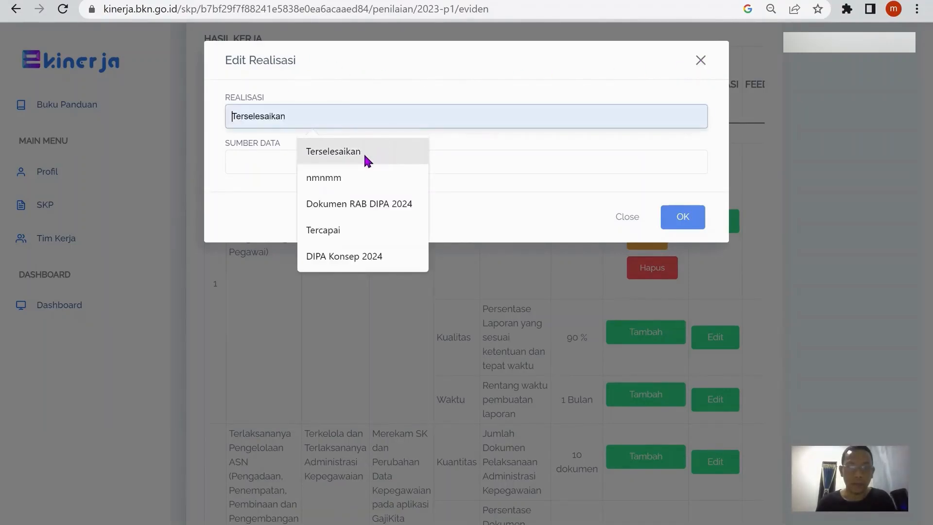
{"action": "left_click", "coordinate": [363, 152]}
{"action": "left_click", "coordinate": [345, 166]}
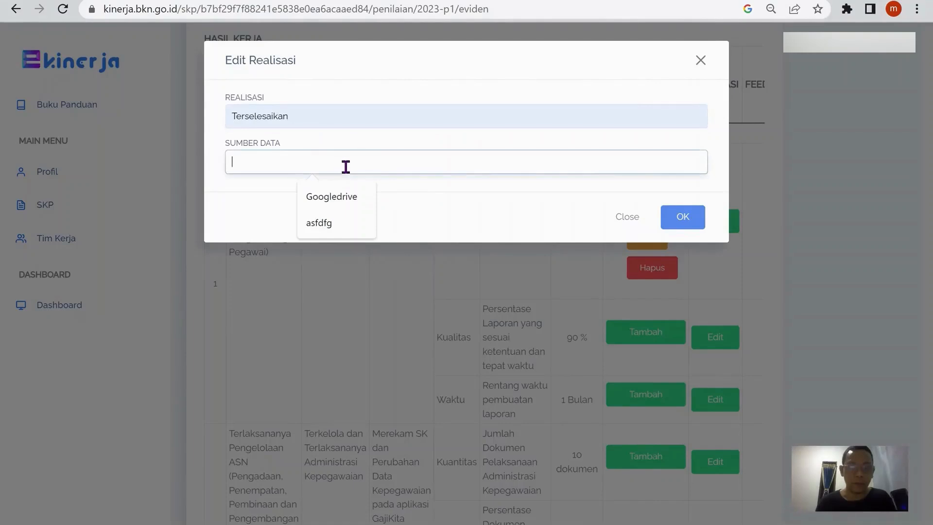
{"action": "left_click", "coordinate": [338, 203]}
{"action": "left_click", "coordinate": [685, 216]}
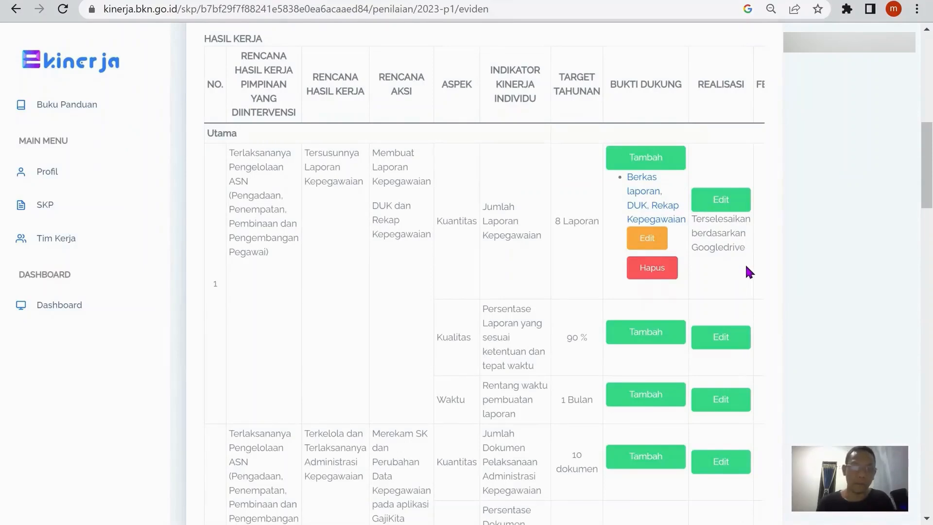
Review the evidence and realisation columns of the January Hasil Kerja table, with a brief look at the monthly BERKAS SKP folders in Google Drive.
{"action": "scroll", "coordinate": [735, 270], "scroll_direction": "down", "scroll_amount": 1}
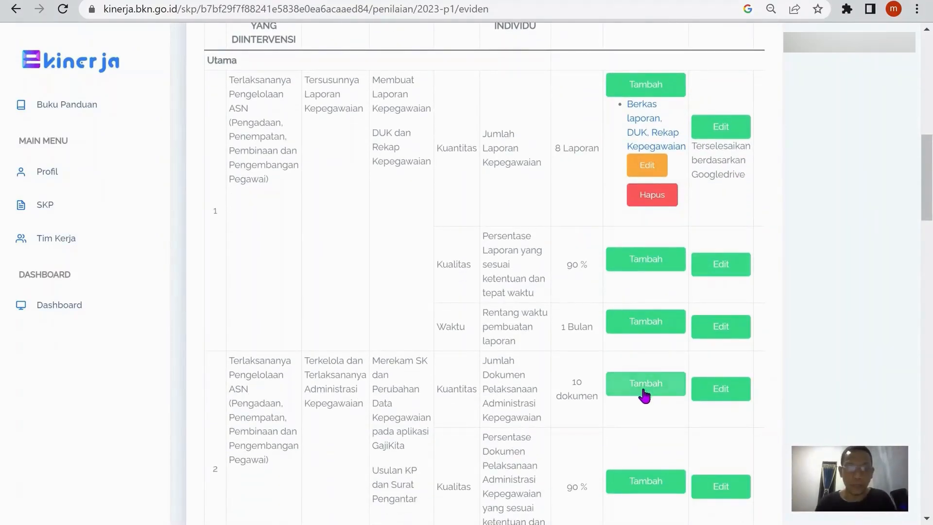
{"action": "scroll", "coordinate": [653, 359], "scroll_direction": "up", "scroll_amount": 1}
{"action": "scroll", "coordinate": [653, 360], "scroll_direction": "up", "scroll_amount": 1}
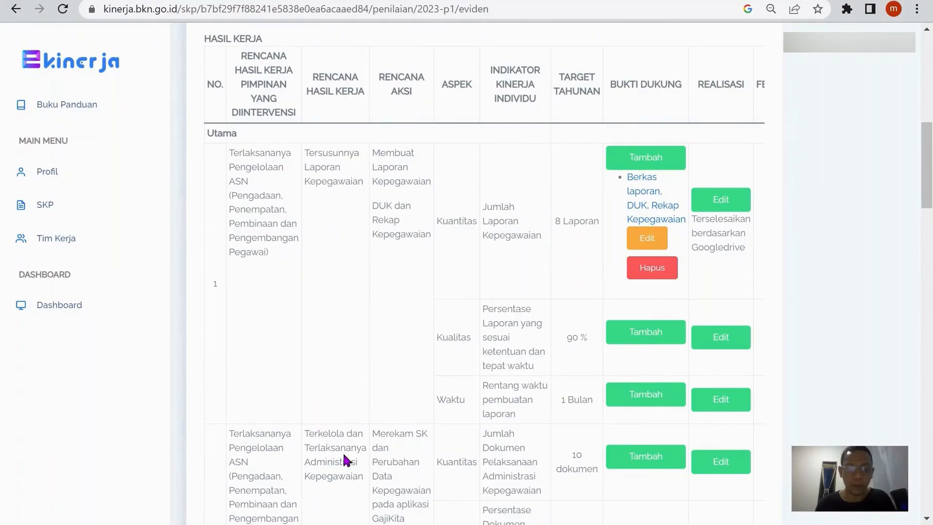
{"action": "scroll", "coordinate": [361, 449], "scroll_direction": "down", "scroll_amount": 2}
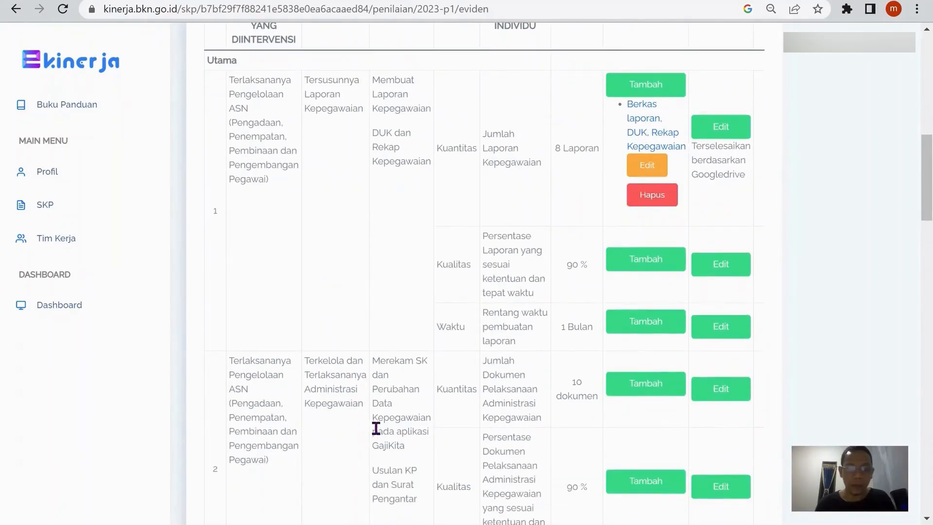
{"action": "left_click", "coordinate": [535, 523]}
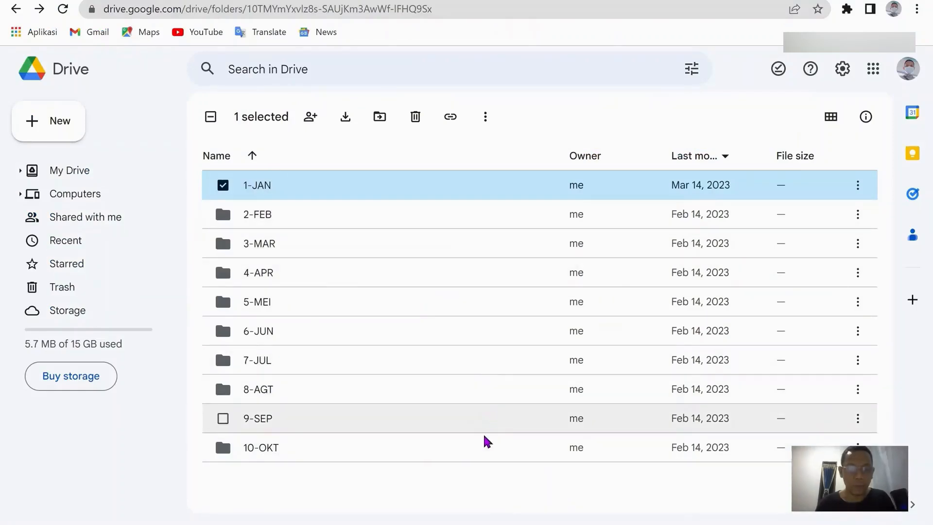
{"action": "mouse_move", "coordinate": [443, 524]}
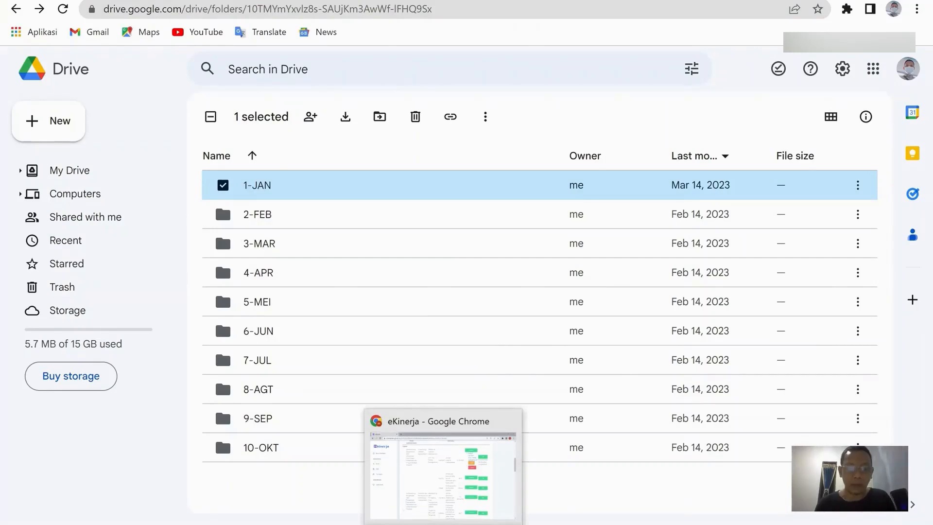
{"action": "left_click", "coordinate": [443, 524]}
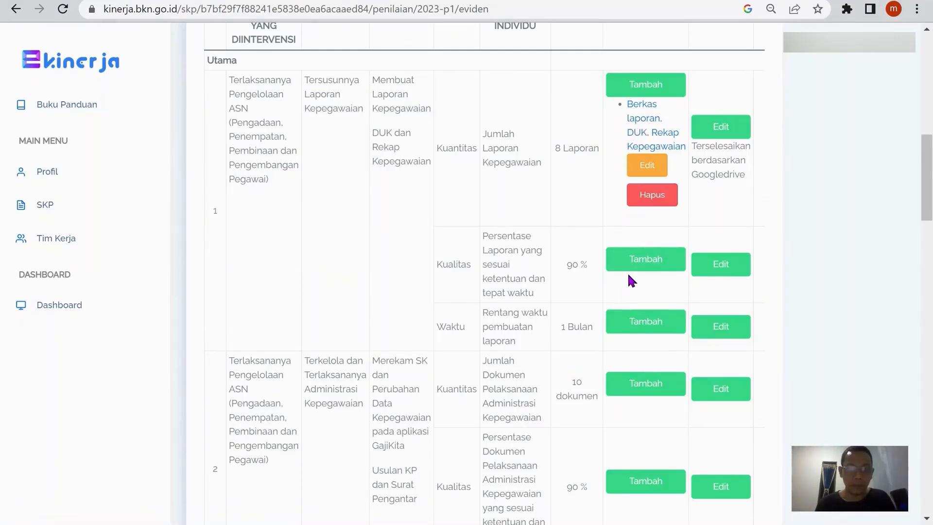
{"action": "scroll", "coordinate": [579, 391], "scroll_direction": "down", "scroll_amount": 1}
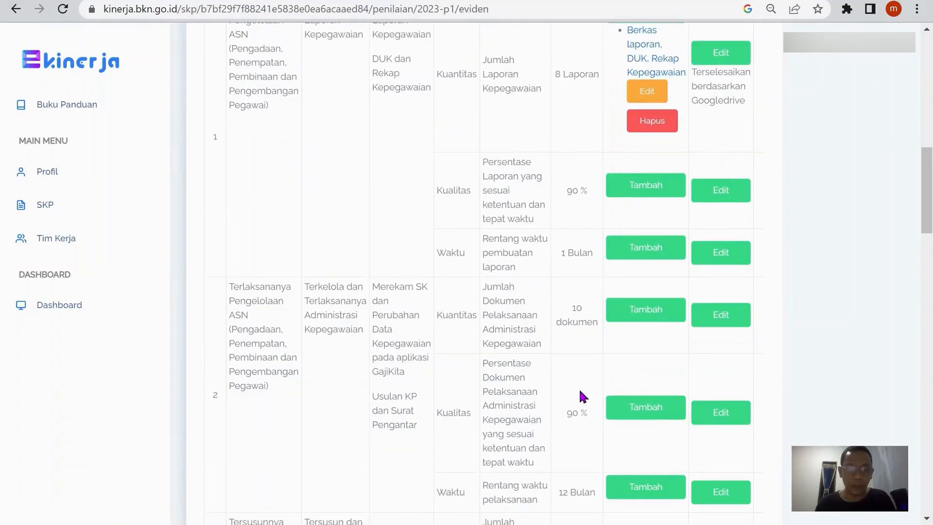
{"action": "scroll", "coordinate": [582, 396], "scroll_direction": "down", "scroll_amount": 1}
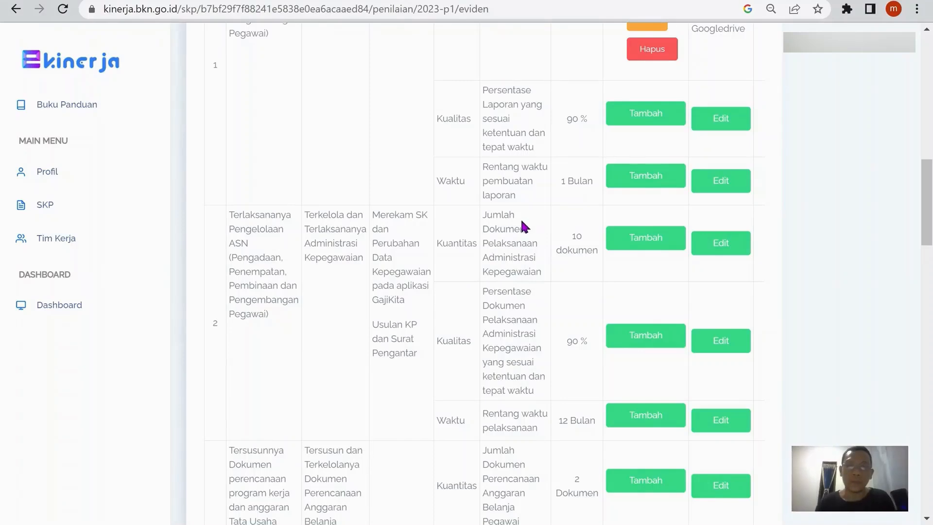
{"action": "scroll", "coordinate": [521, 220], "scroll_direction": "up", "scroll_amount": 8}
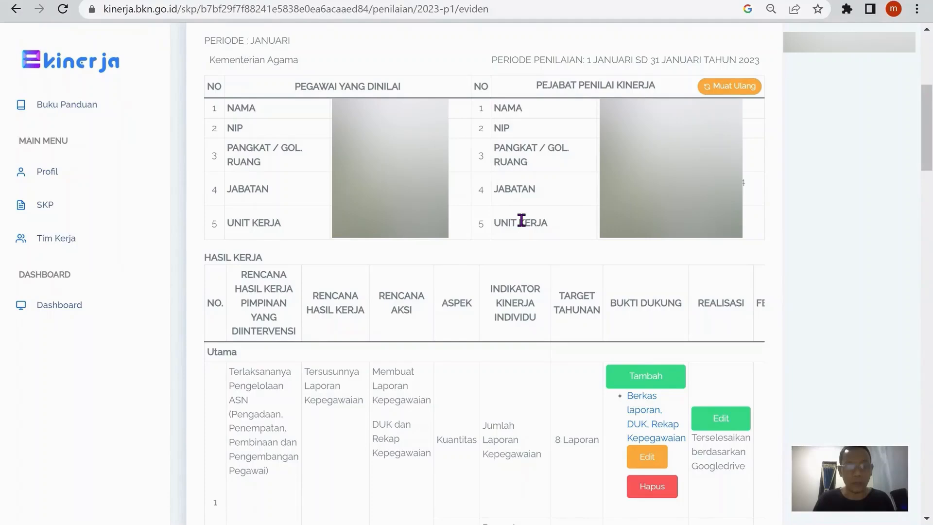
Switch to Excel, examine the RINCIAN PEKERJAAN HARIAN list from cell J43 on the PENGAD-KEPEG sheet, and return to E-Kinerja.
{"action": "key", "text": "alt+Tab"}
{"action": "scroll", "coordinate": [590, 292], "scroll_direction": "down", "scroll_amount": 5}
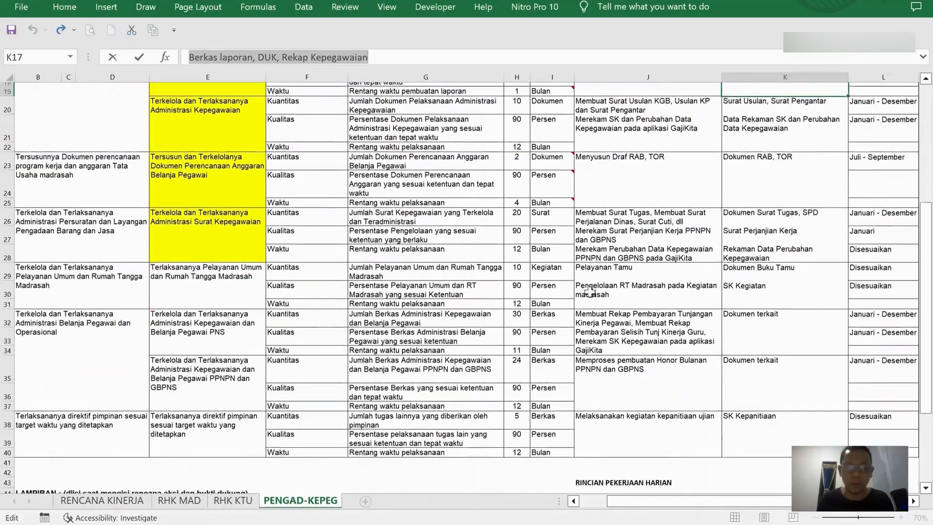
{"action": "scroll", "coordinate": [589, 292], "scroll_direction": "down", "scroll_amount": 3}
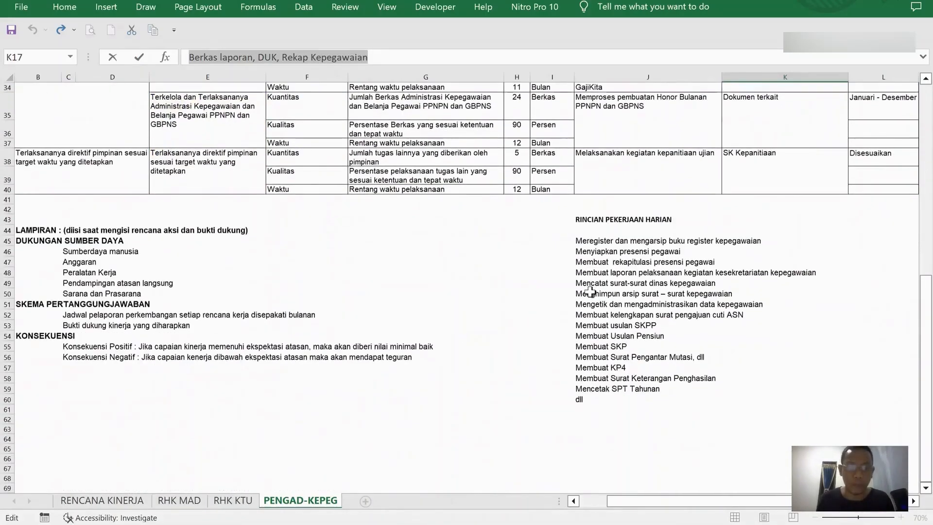
{"action": "left_click", "coordinate": [595, 221]}
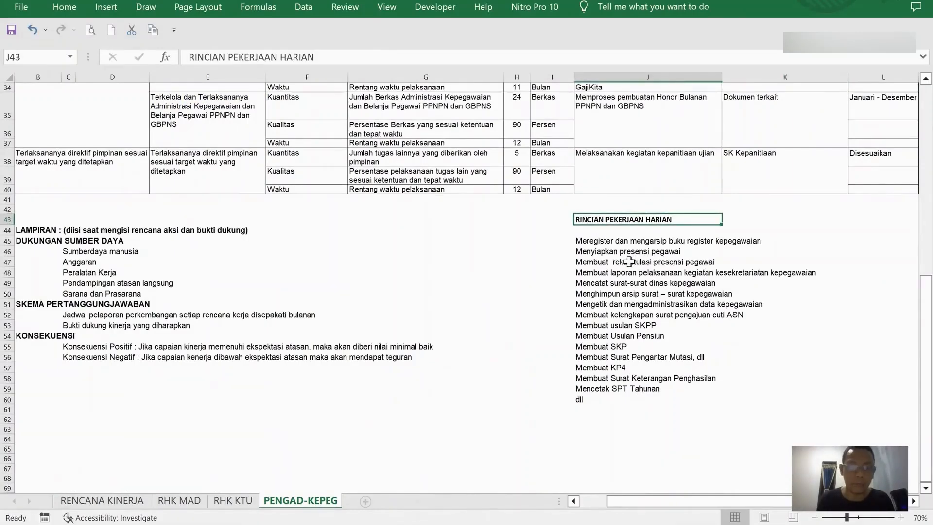
{"action": "scroll", "coordinate": [607, 258], "scroll_direction": "up", "scroll_amount": 1}
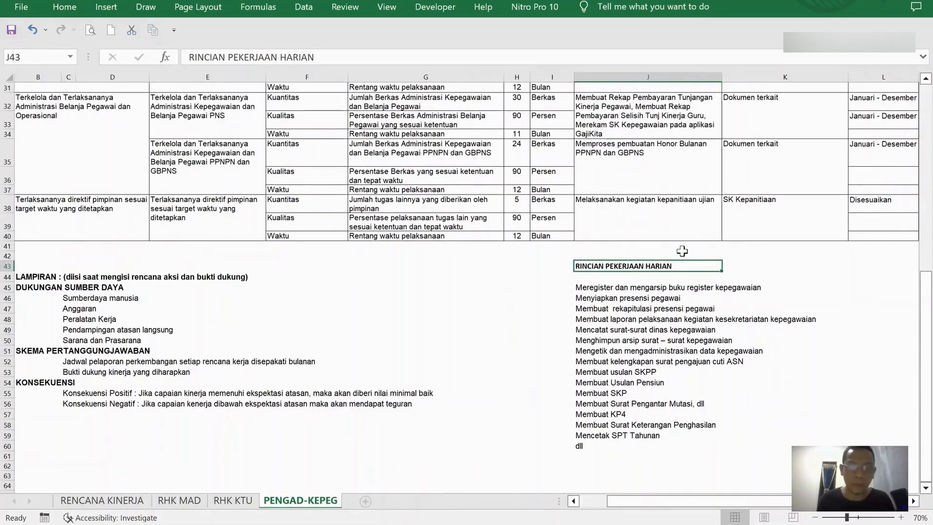
{"action": "scroll", "coordinate": [553, 126], "scroll_direction": "up", "scroll_amount": 1}
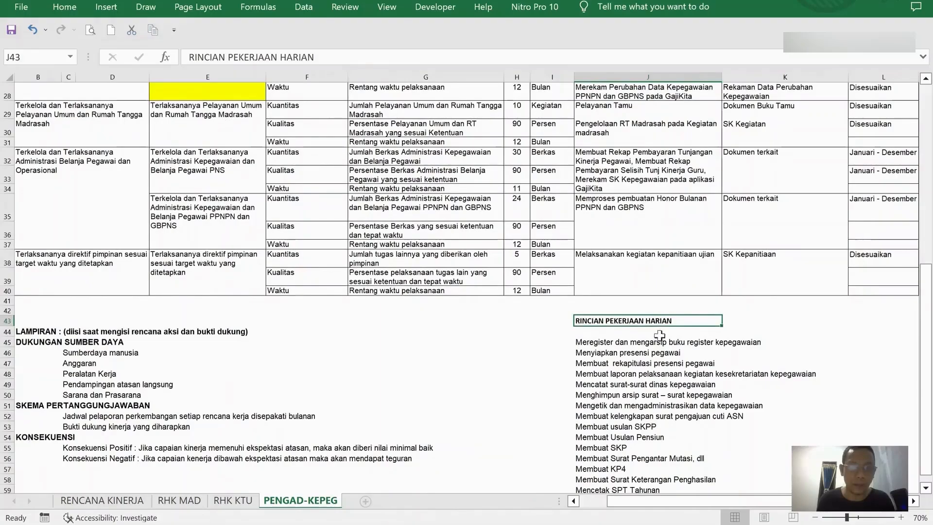
{"action": "key", "text": "alt+Tab"}
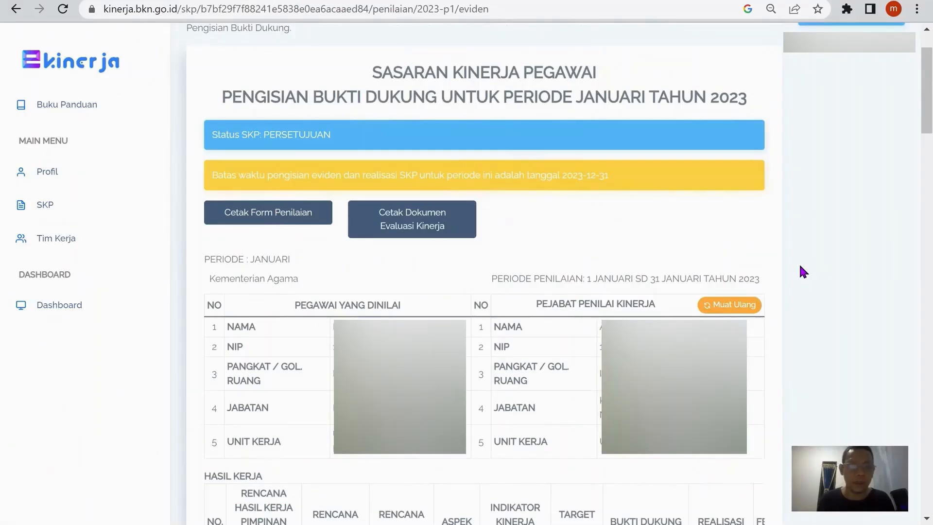